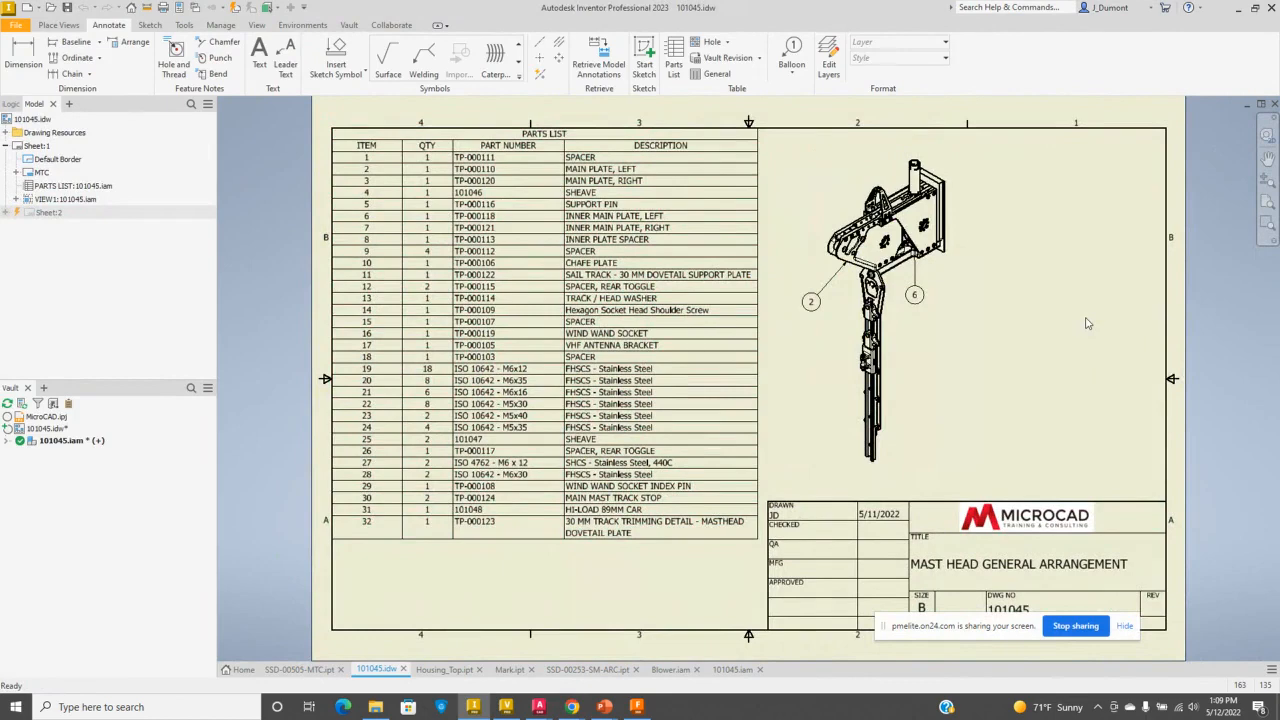
# - Dock the iLogic browser between the Model and Vault browsers and look through the external rules in the iLogic Programs folder
pyautogui.click(14, 104)
pyautogui.moveTo(14, 104); pyautogui.dragTo(95, 532)
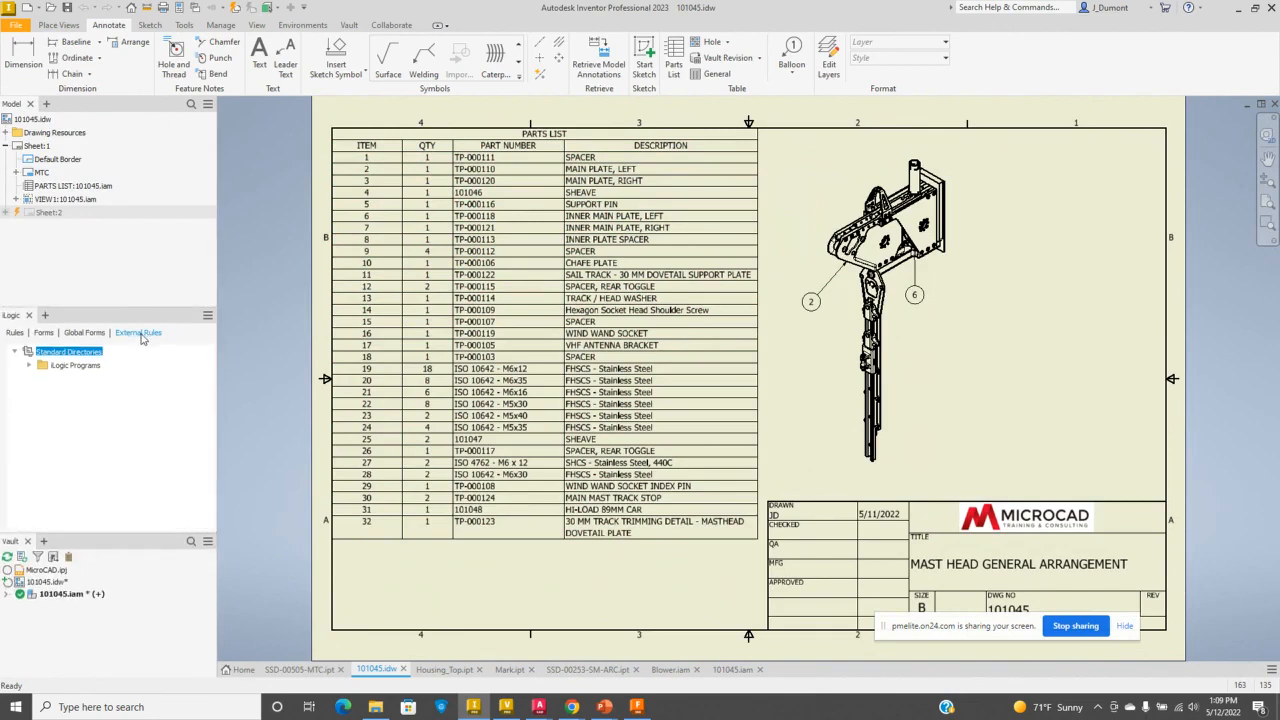
pyautogui.click(31, 366)
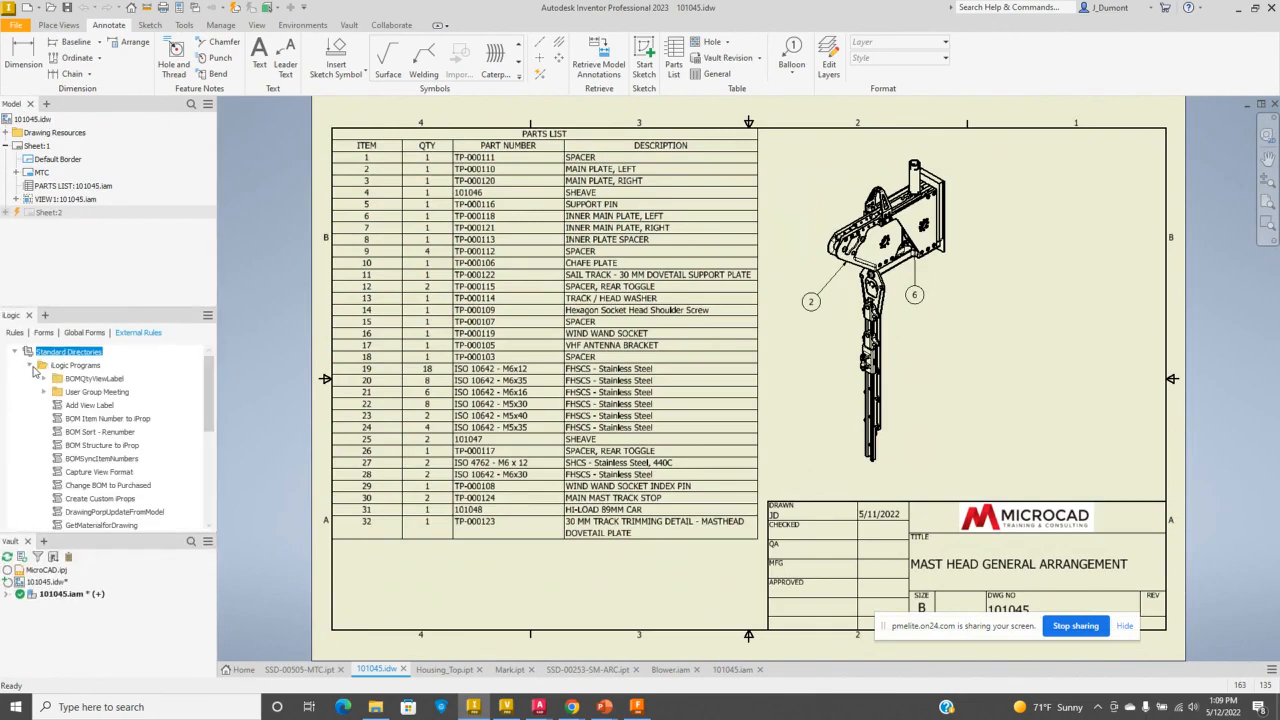
pyautogui.click(77, 333)
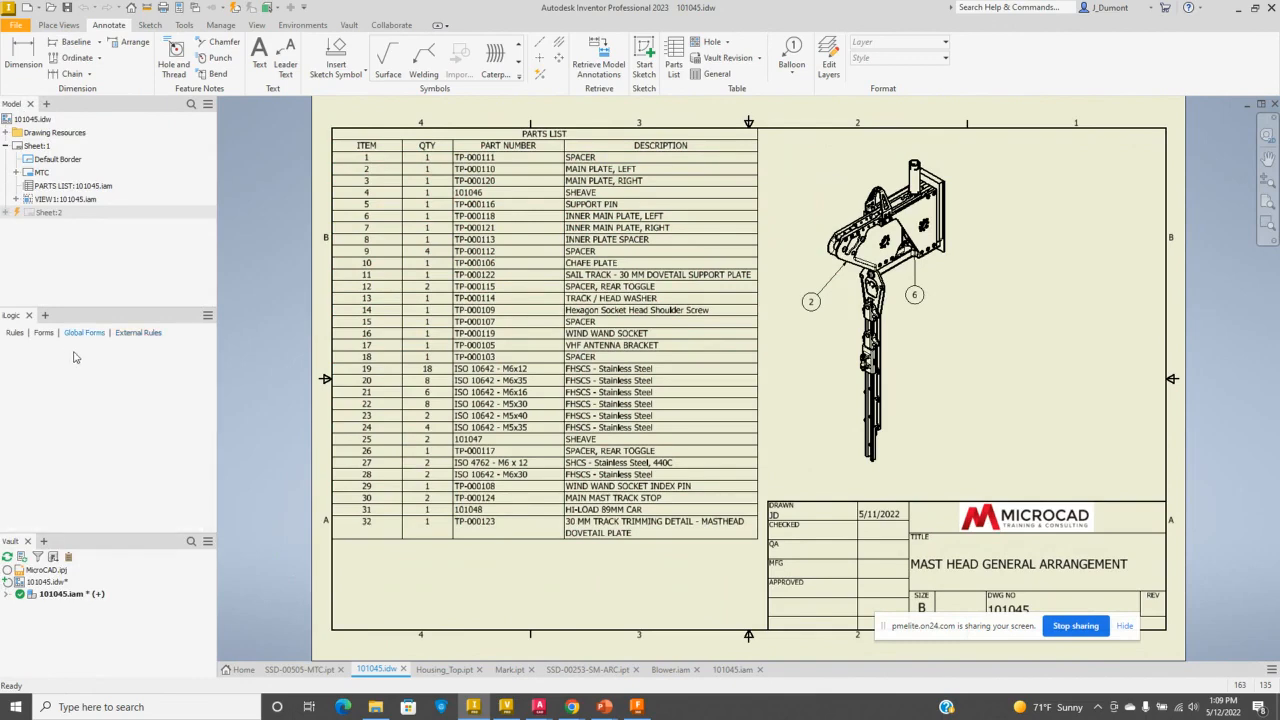
pyautogui.click(126, 335)
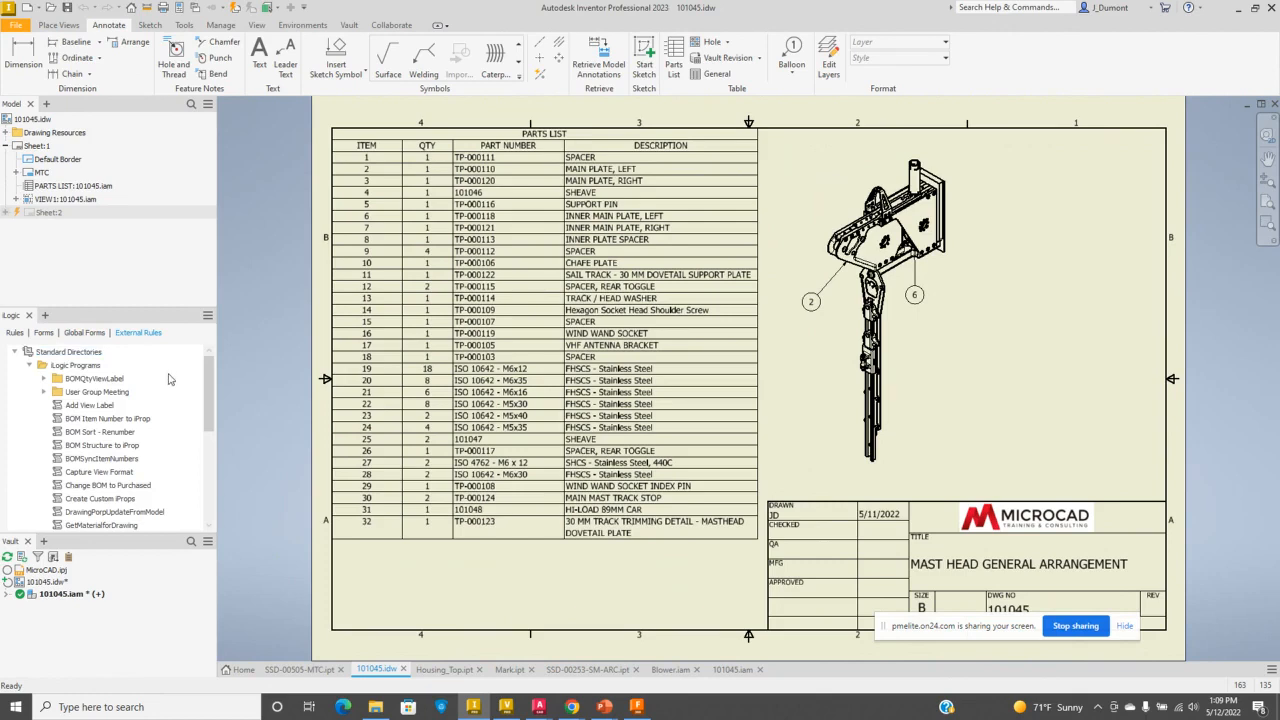
pyautogui.click(167, 368)
pyautogui.scroll(-2, 104, 438)
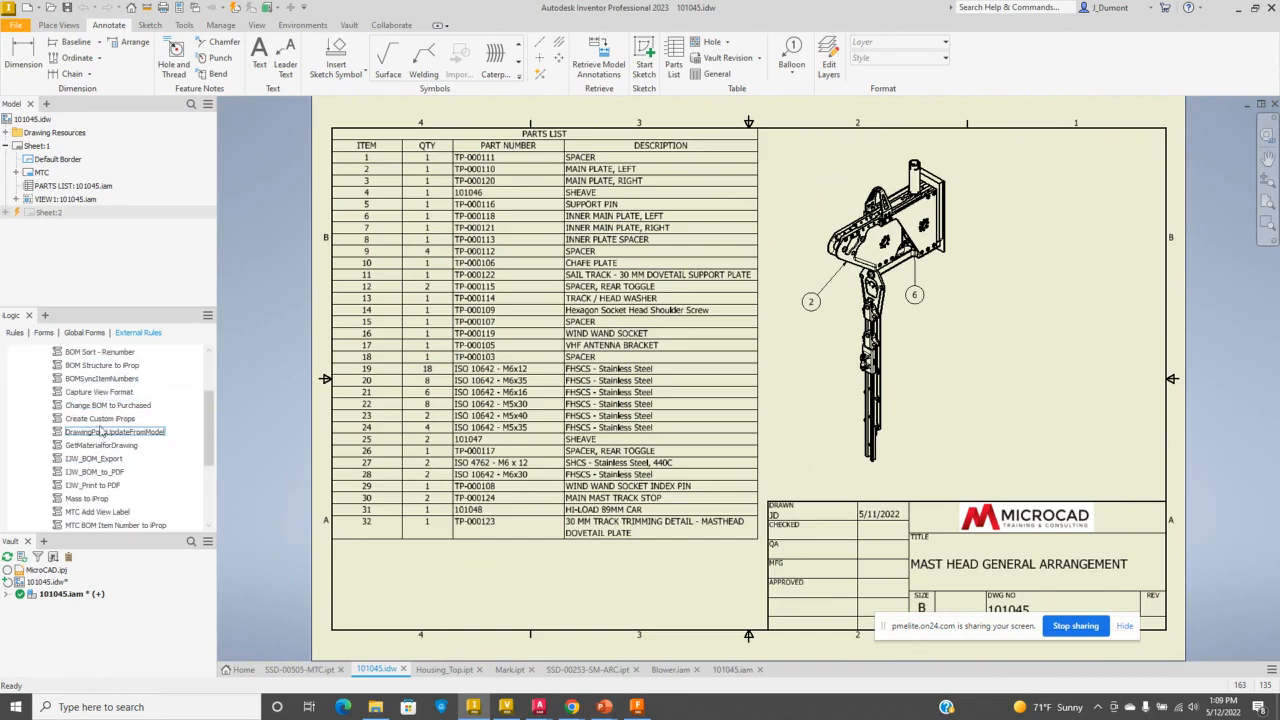
# - Open the ribbon's user command customization and review the tabs that can hold a custom panel, keeping Drawing | Annotate
pyautogui.rightClick(996, 53)
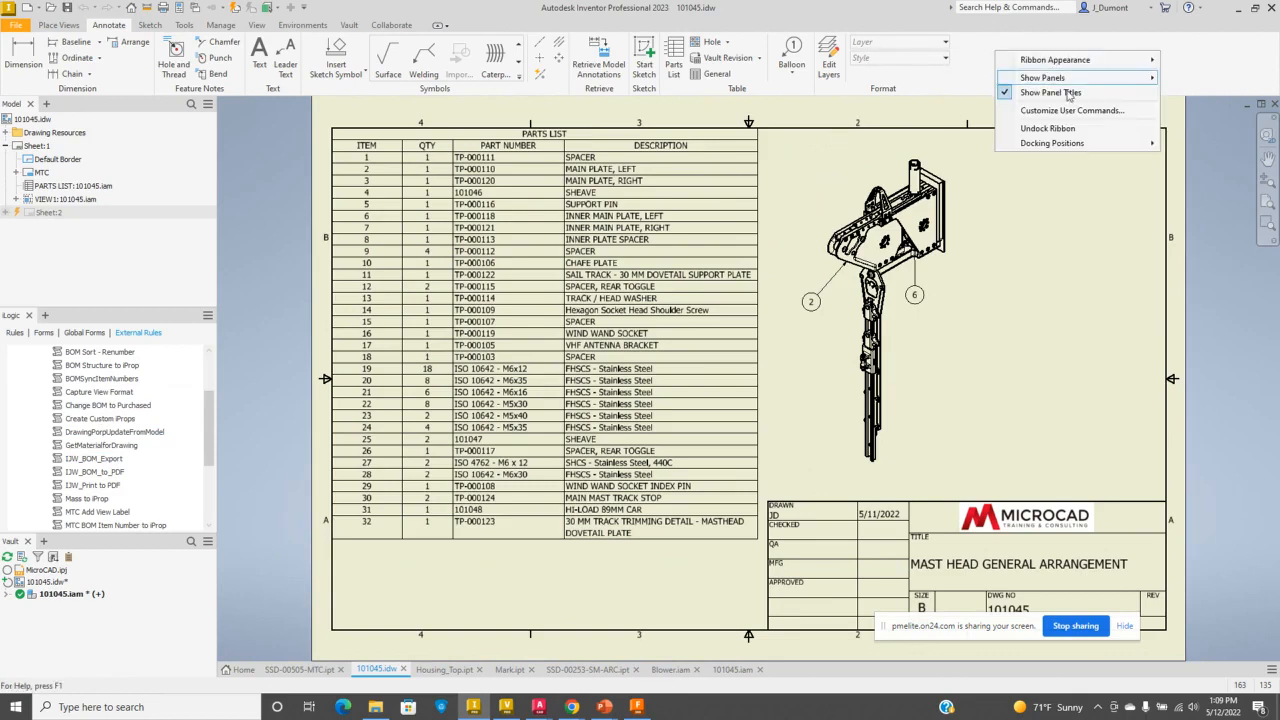
pyautogui.click(1057, 113)
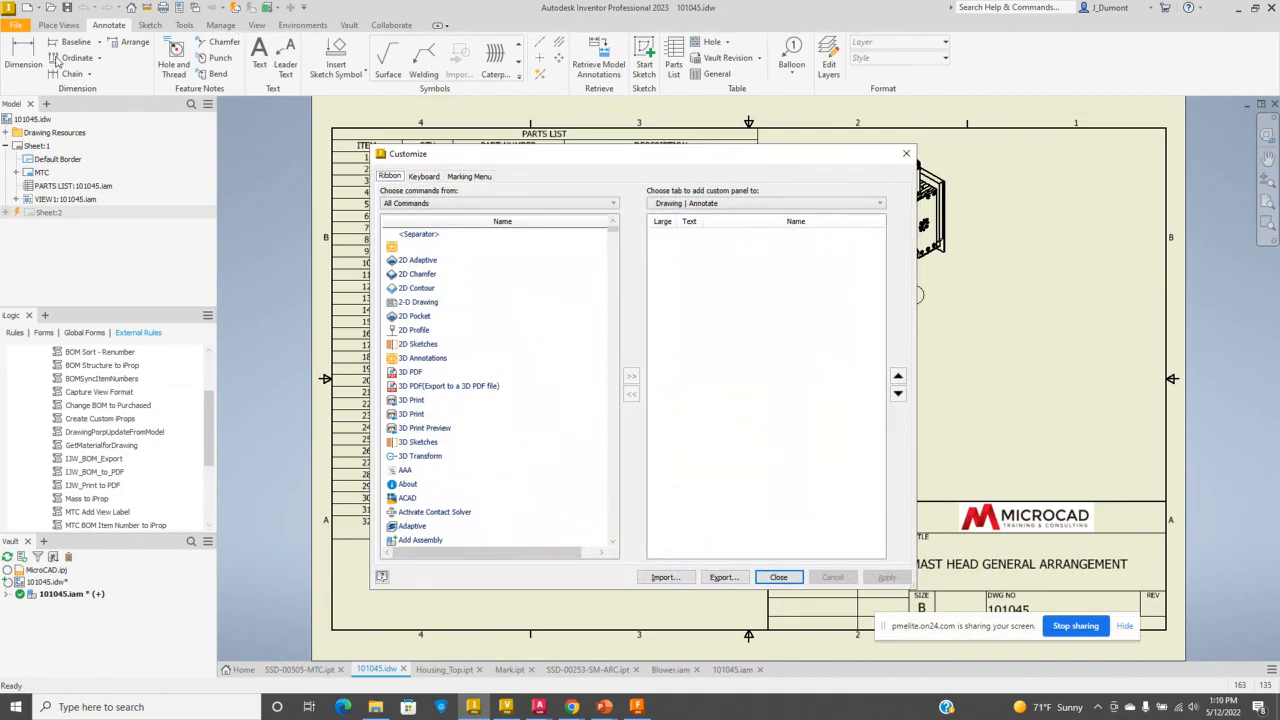
pyautogui.click(712, 207)
pyautogui.scroll(10, 740, 342)
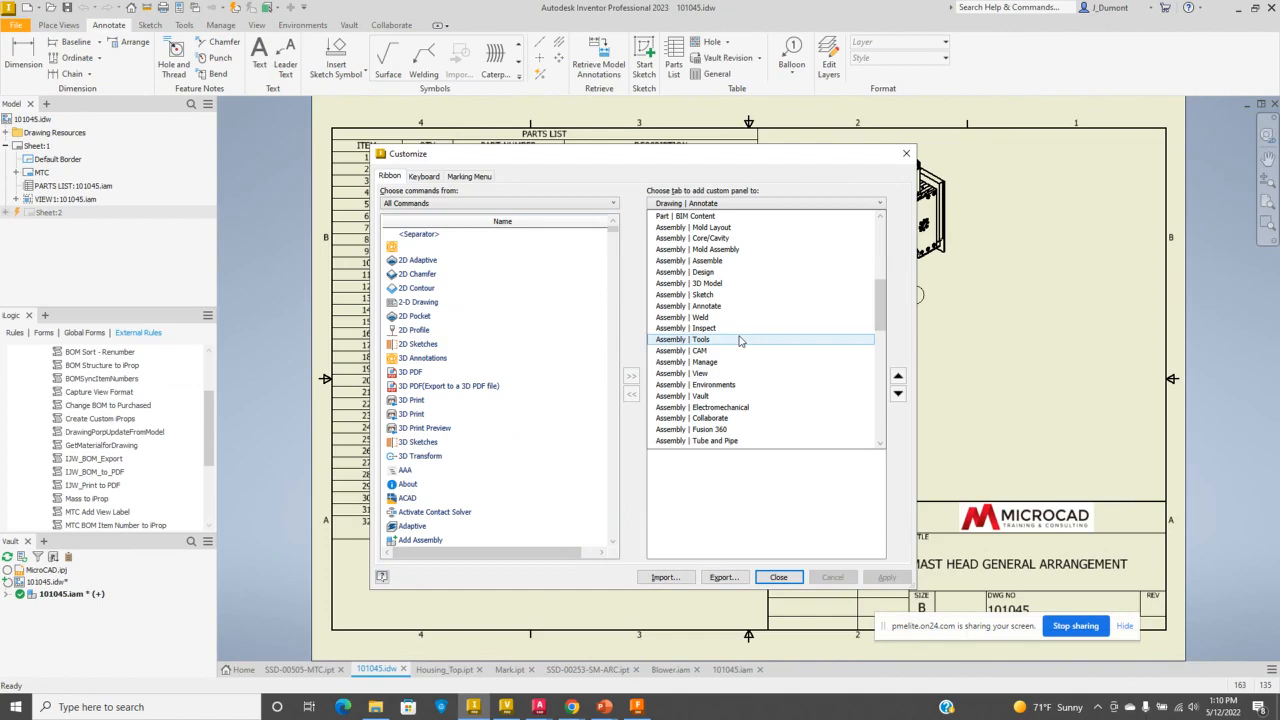
pyautogui.click(1019, 206)
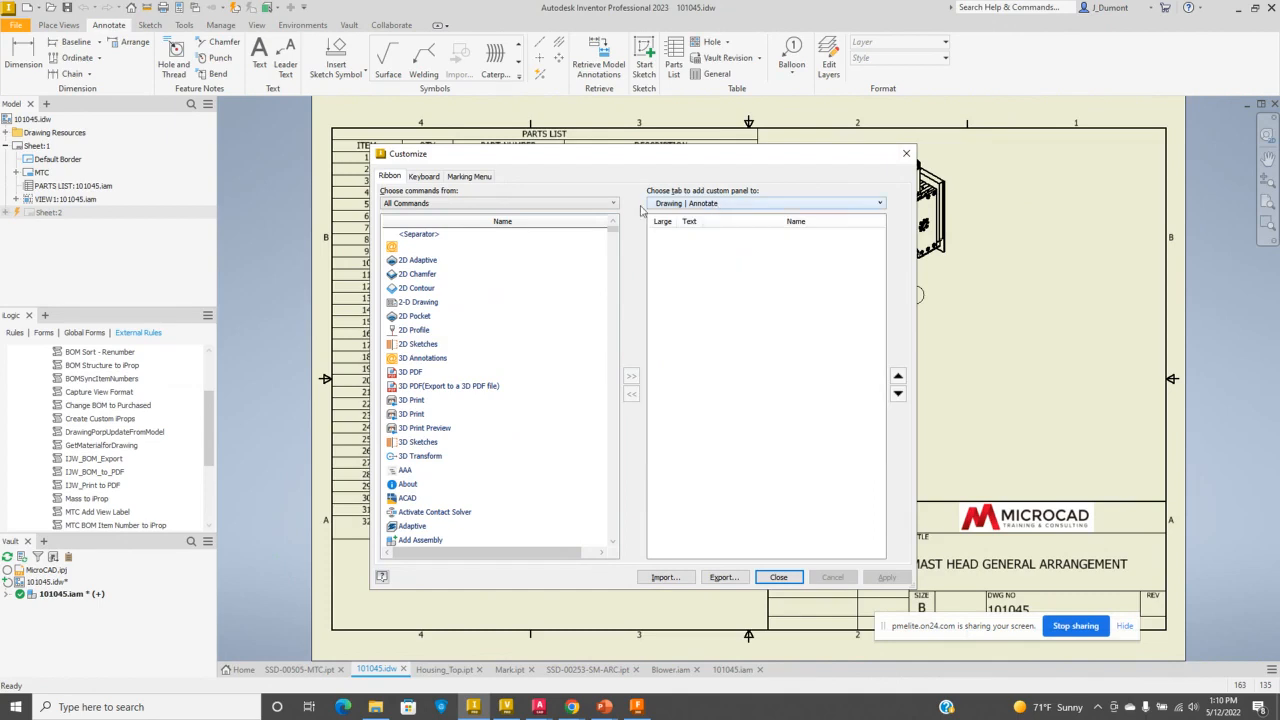
# - Add the iLogic rule DIW Add View Label with its text label to the Drawing | Annotate user commands and accept the customization
pyautogui.click(510, 204)
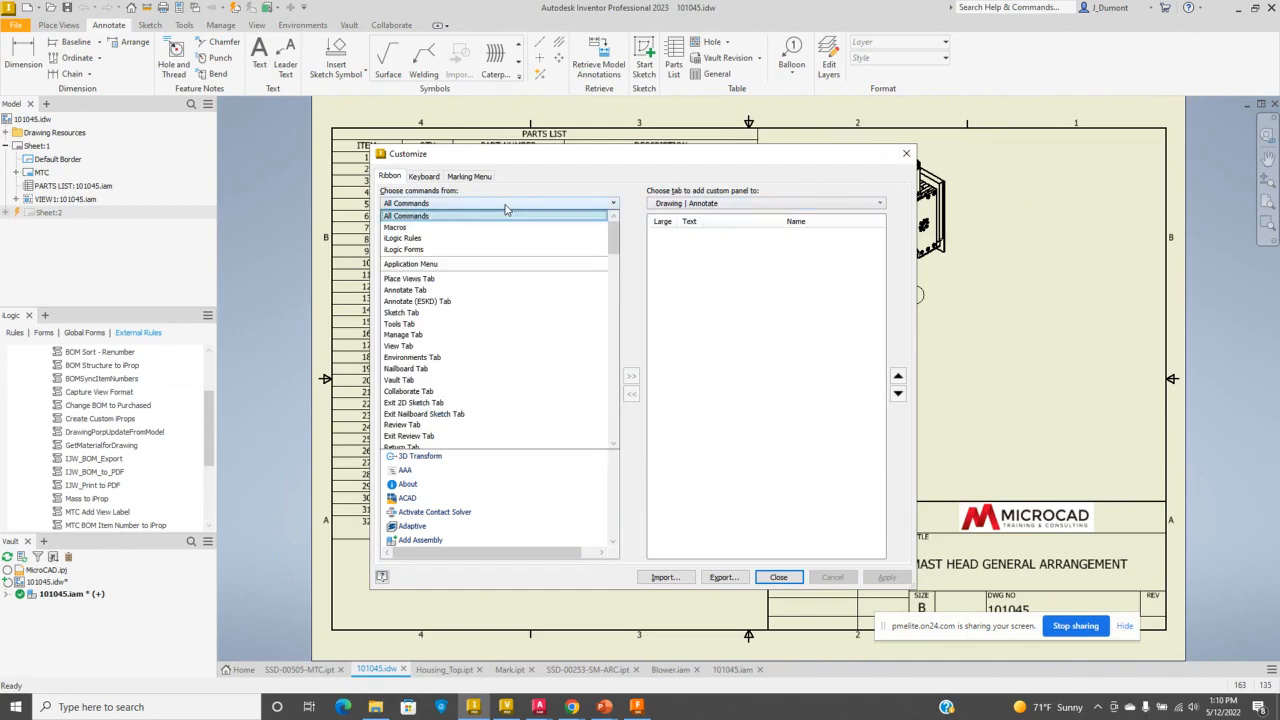
pyautogui.click(410, 239)
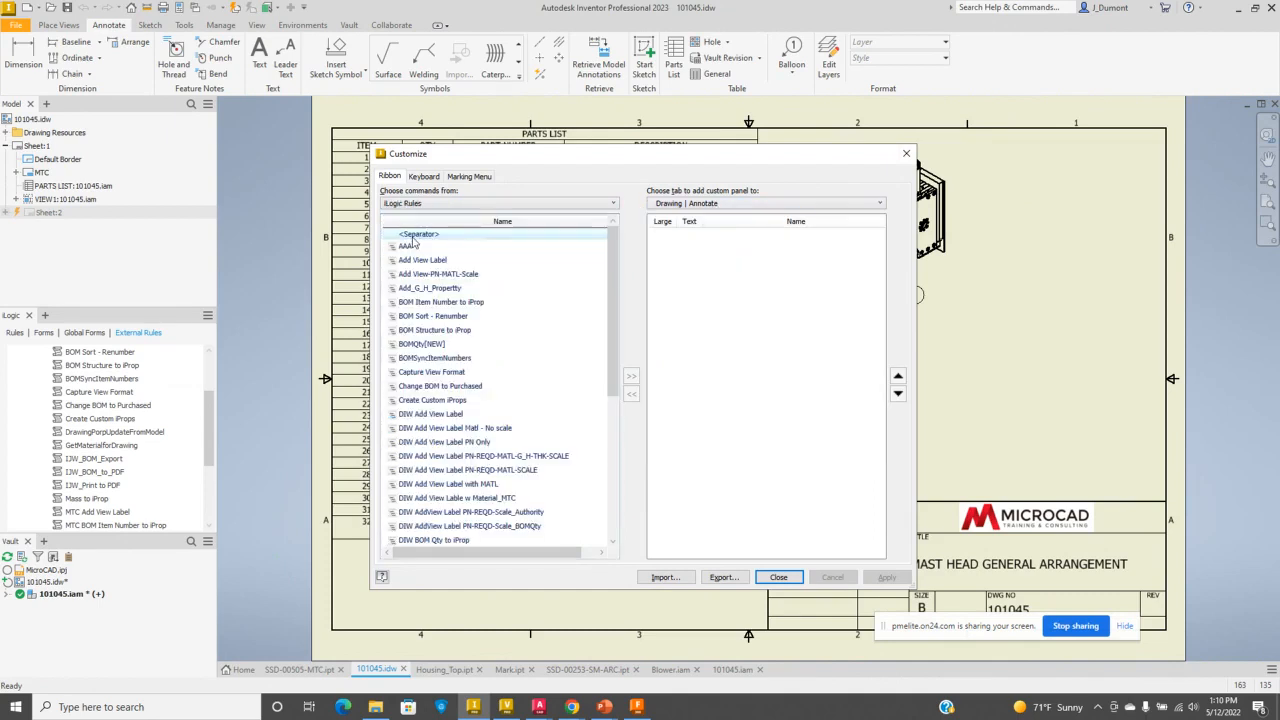
pyautogui.click(446, 333)
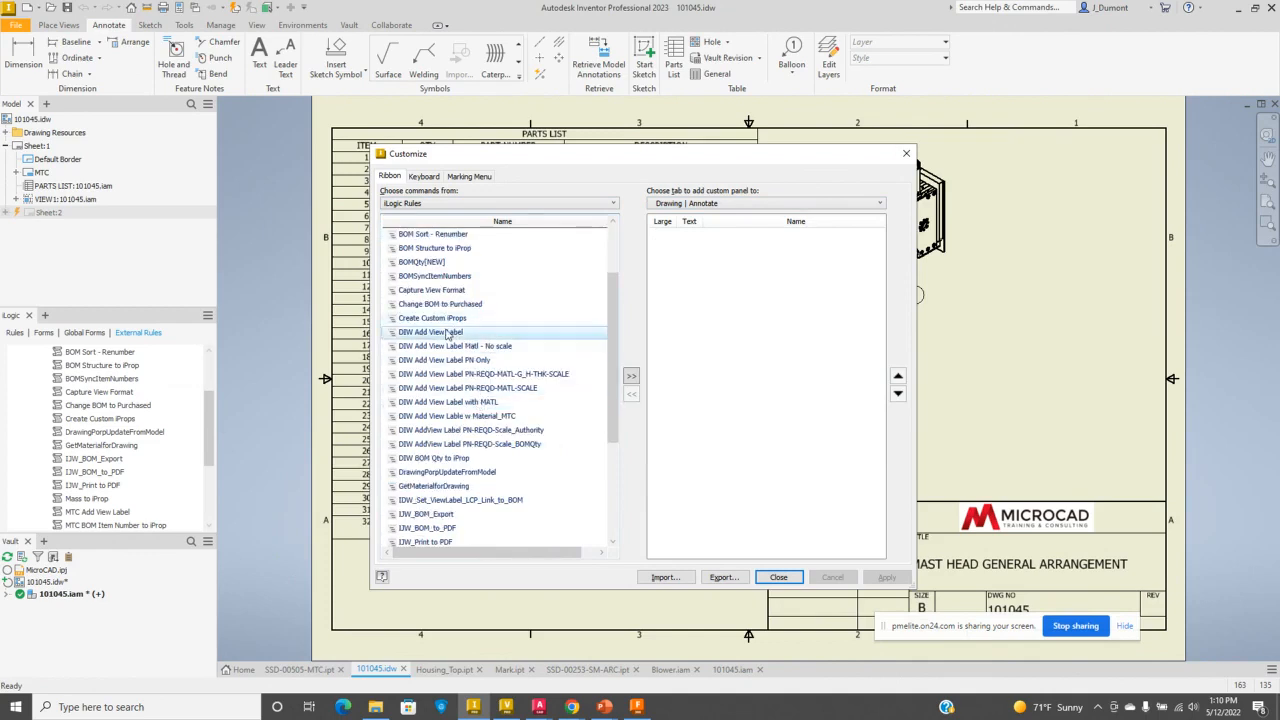
pyautogui.doubleClick(446, 333)
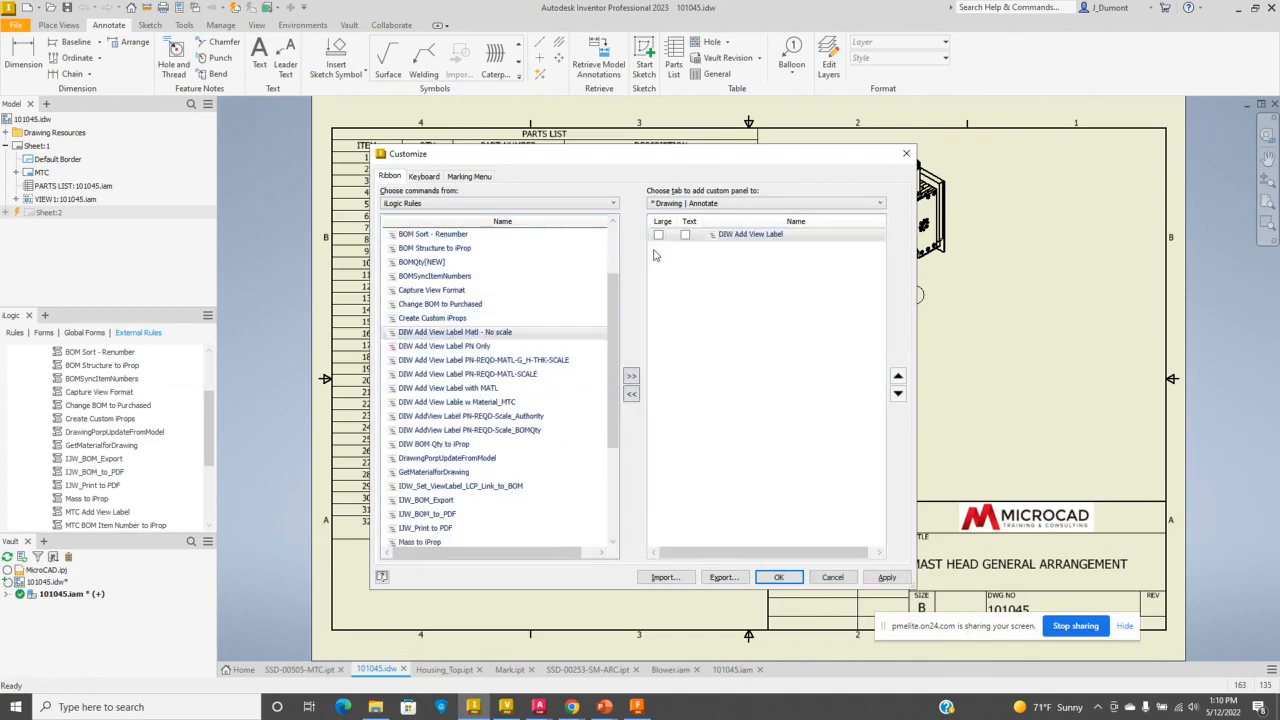
pyautogui.click(685, 234)
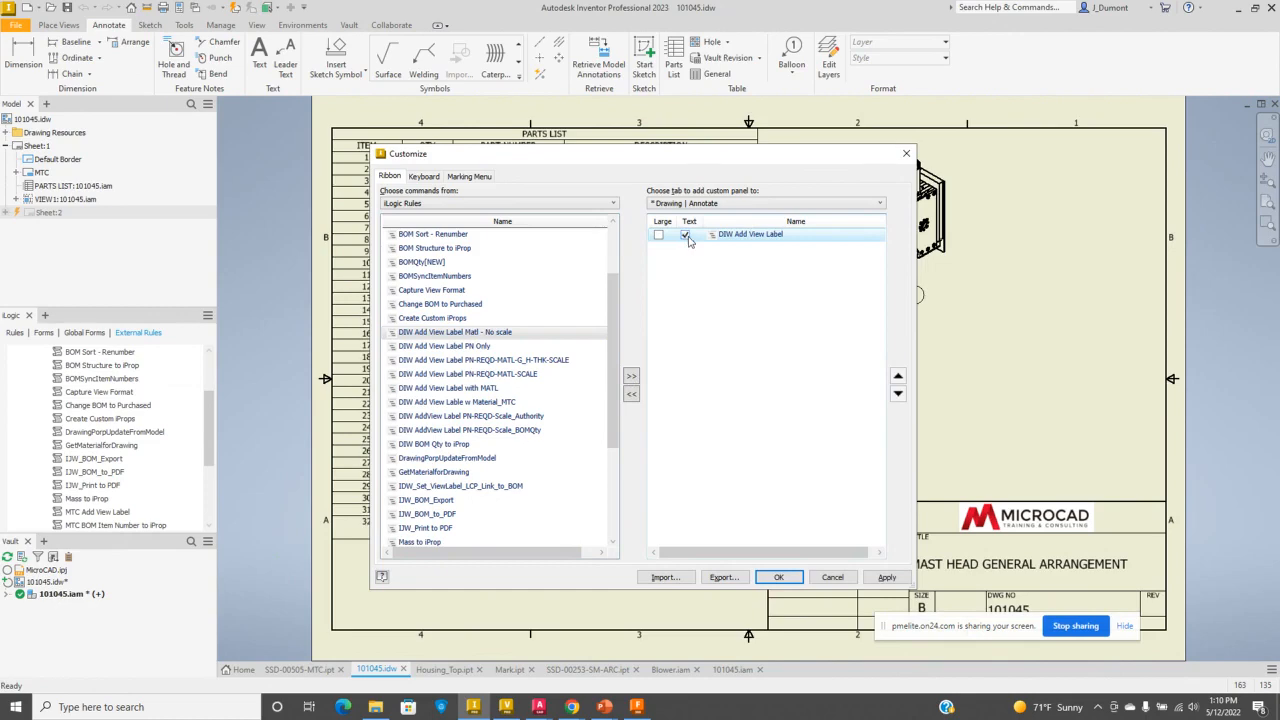
pyautogui.click(779, 577)
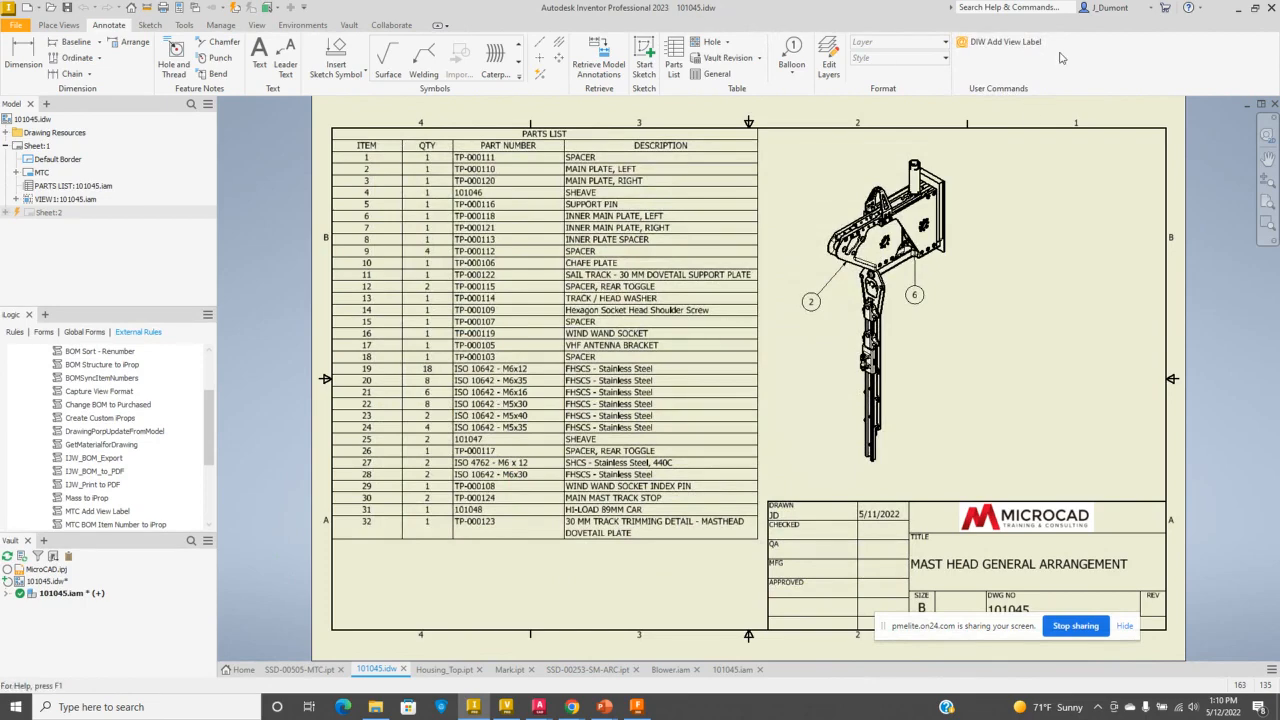
# - Switch to the part SSD-00505-MTC.ipt and open its parameters
pyautogui.click(226, 27)
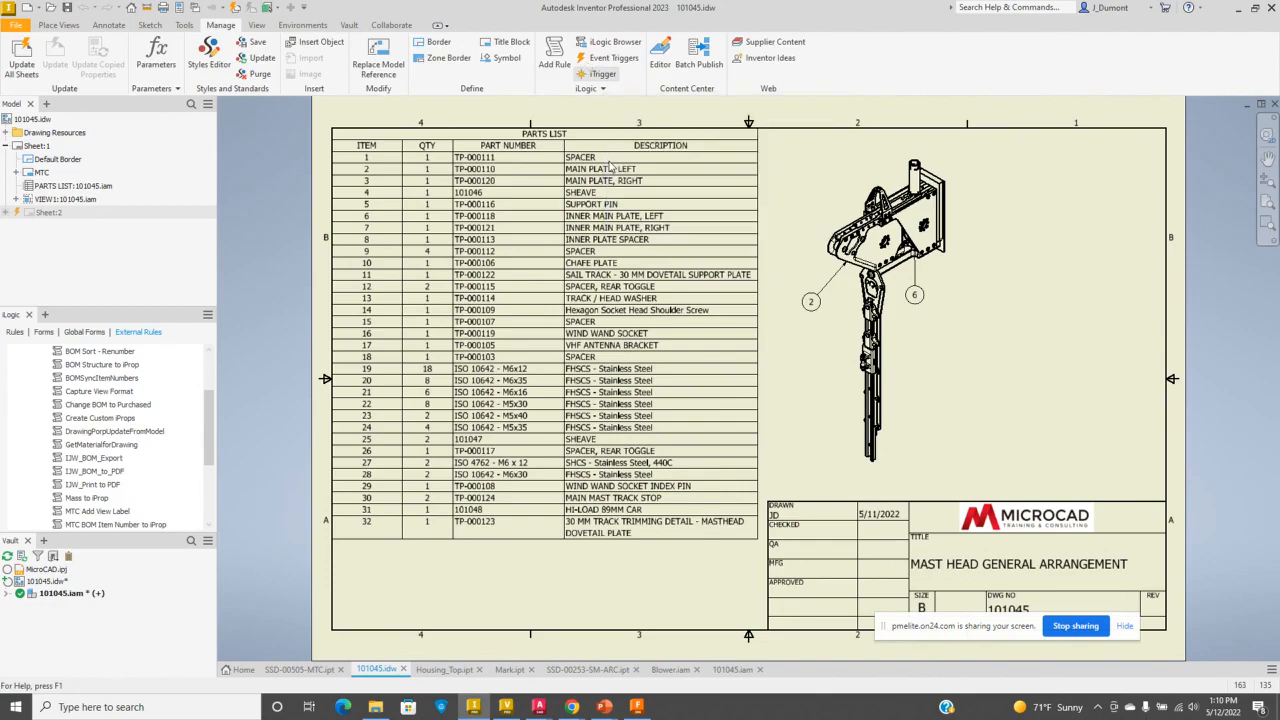
pyautogui.click(295, 668)
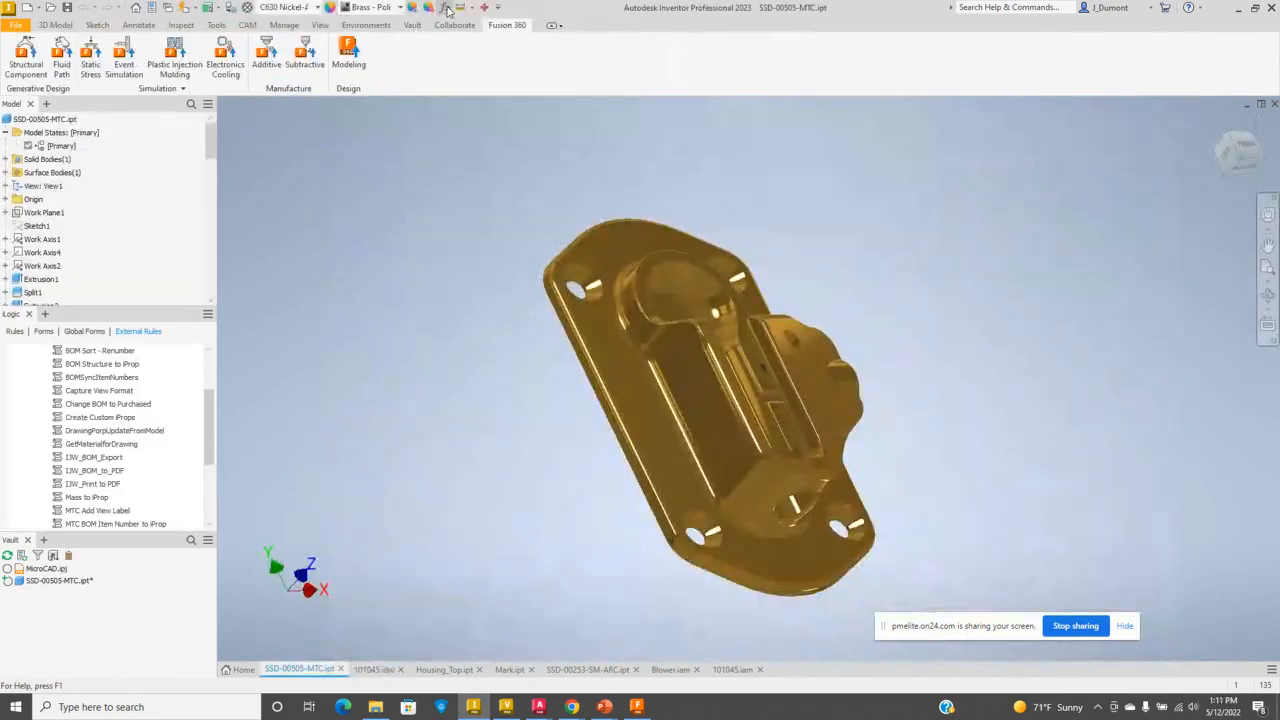
pyautogui.click(445, 8)
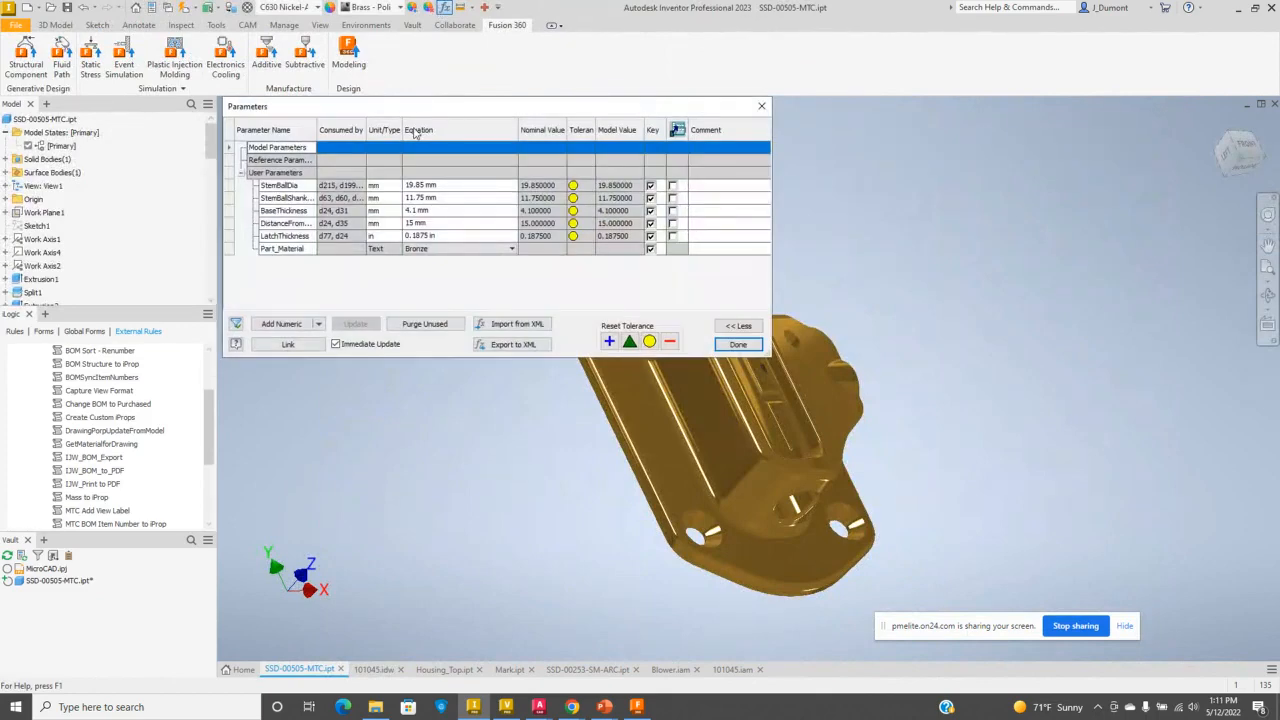
# - Move Stainless to the top of the Part_Material parameter's multi-value list and close the parameters
pyautogui.rightClick(382, 250)
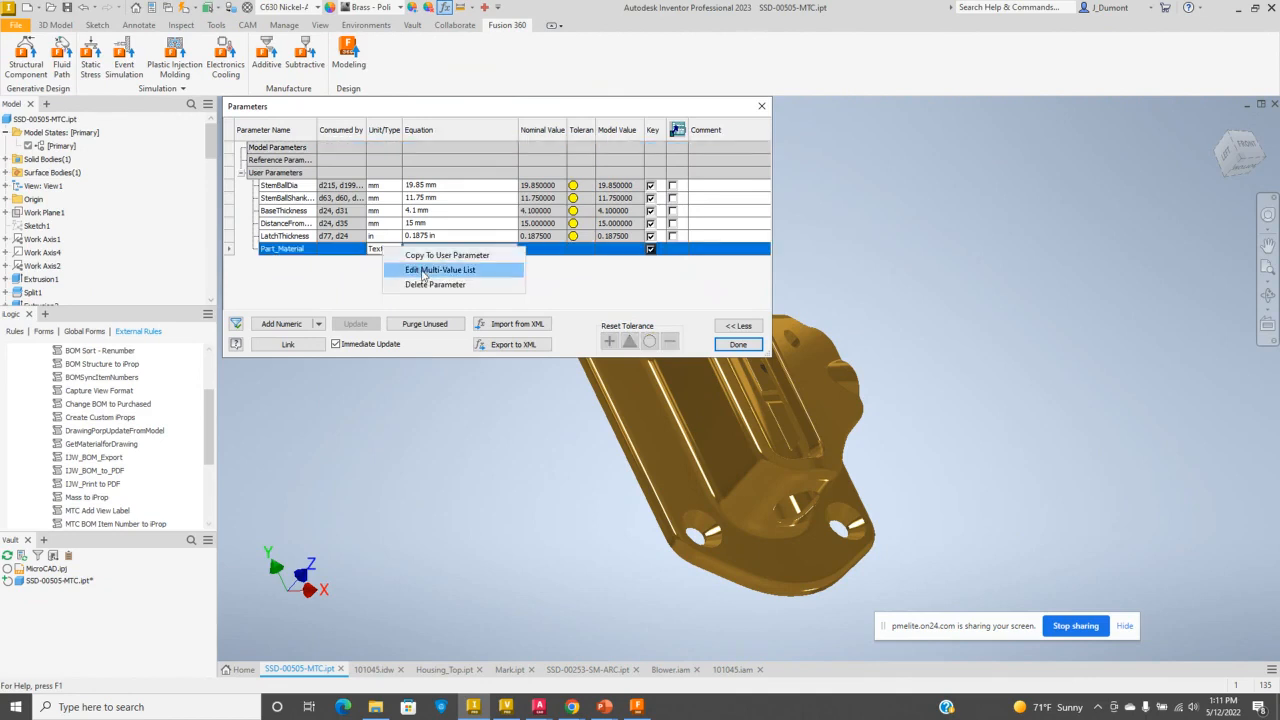
pyautogui.click(421, 271)
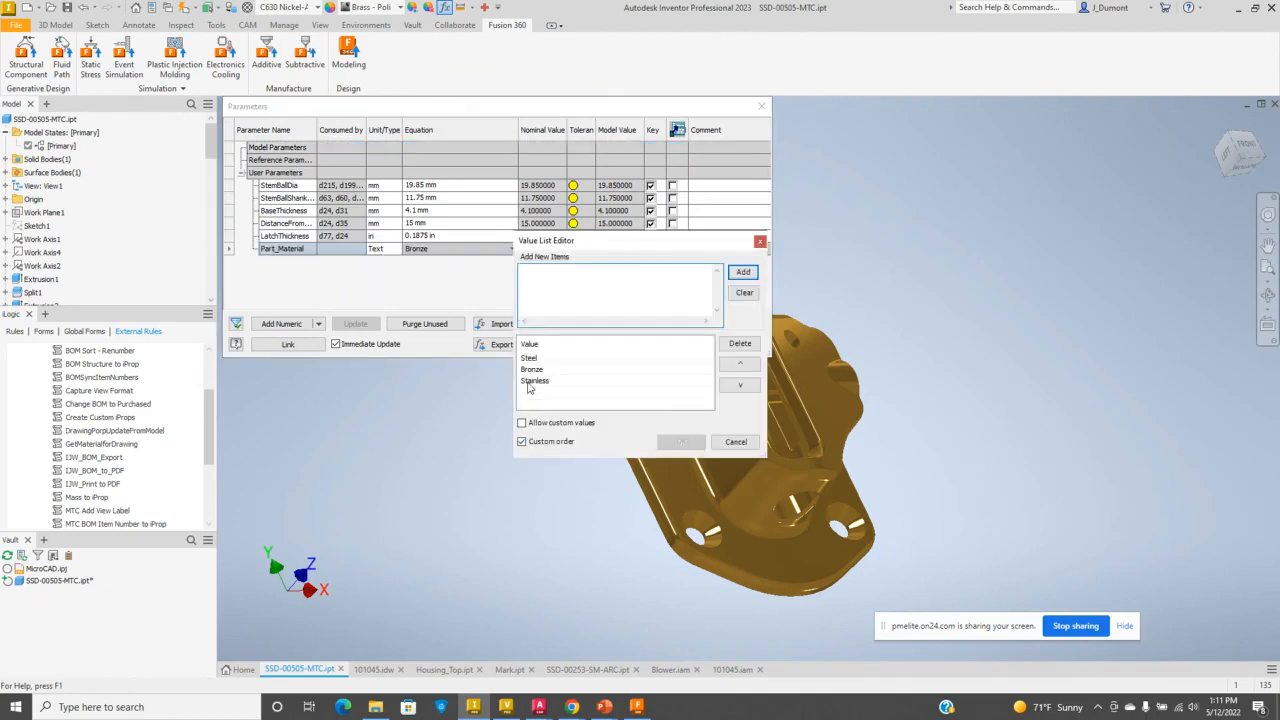
pyautogui.click(530, 384)
pyautogui.click(739, 364)
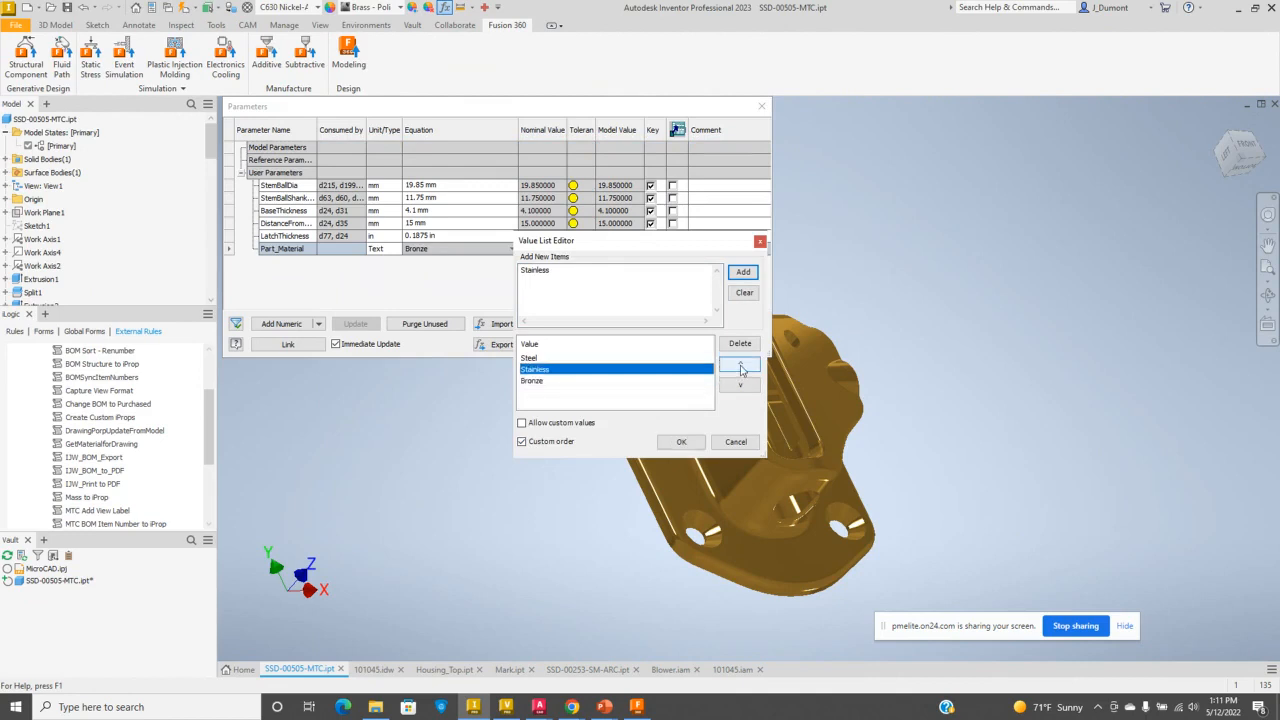
pyautogui.click(739, 364)
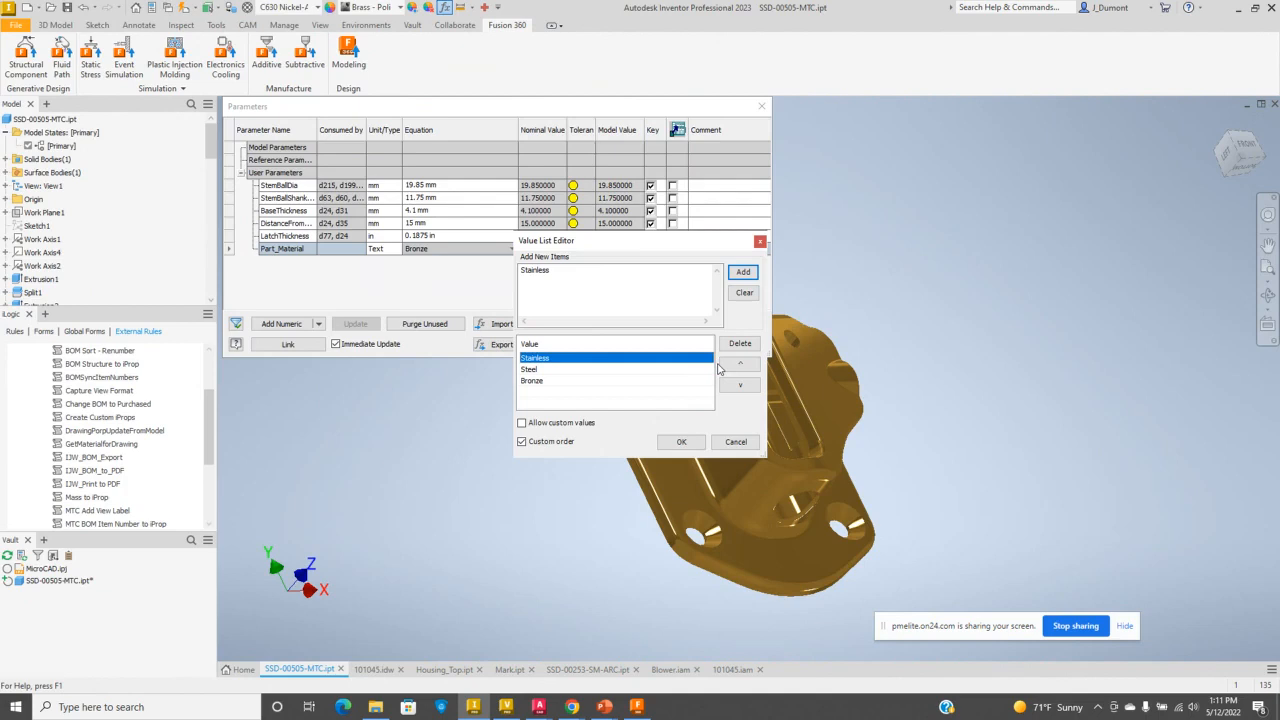
pyautogui.click(681, 441)
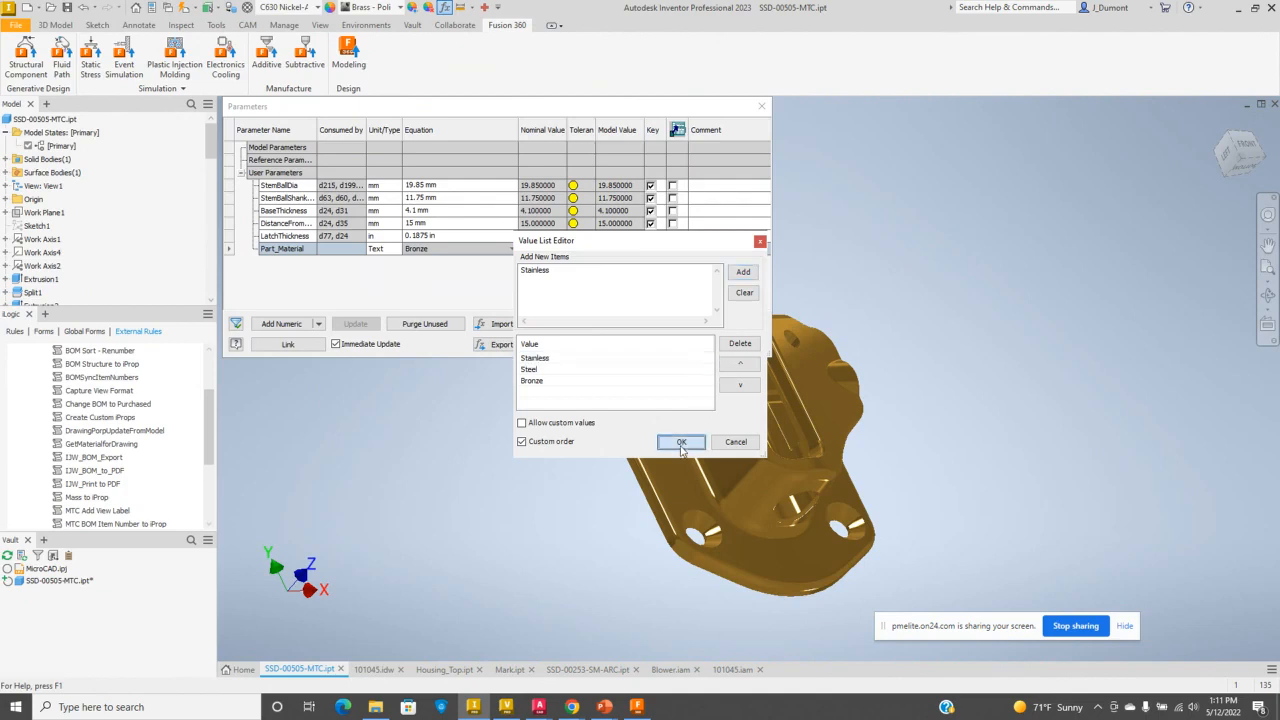
pyautogui.click(738, 344)
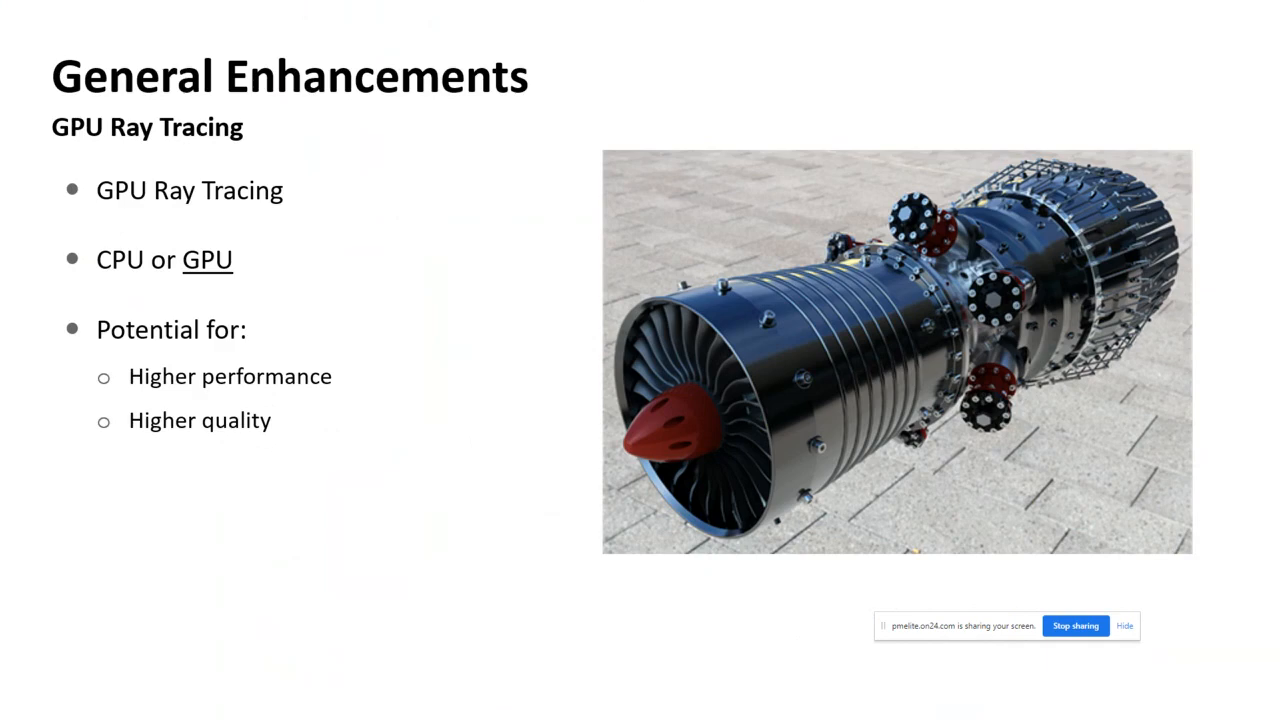
# - Switch from the slides to Inventor and turn on ray tracing for the SSD-00505-MTC part
pyautogui.hotkey('alt', 'Tab')
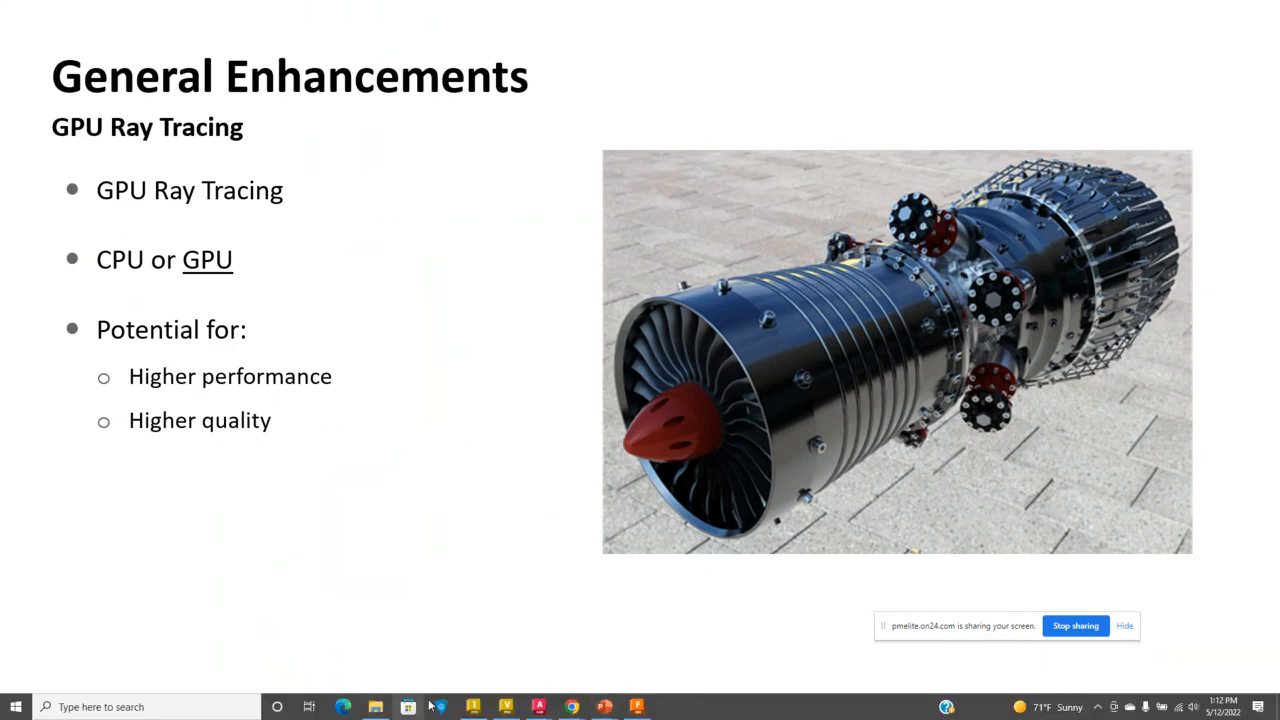
pyautogui.click(473, 706)
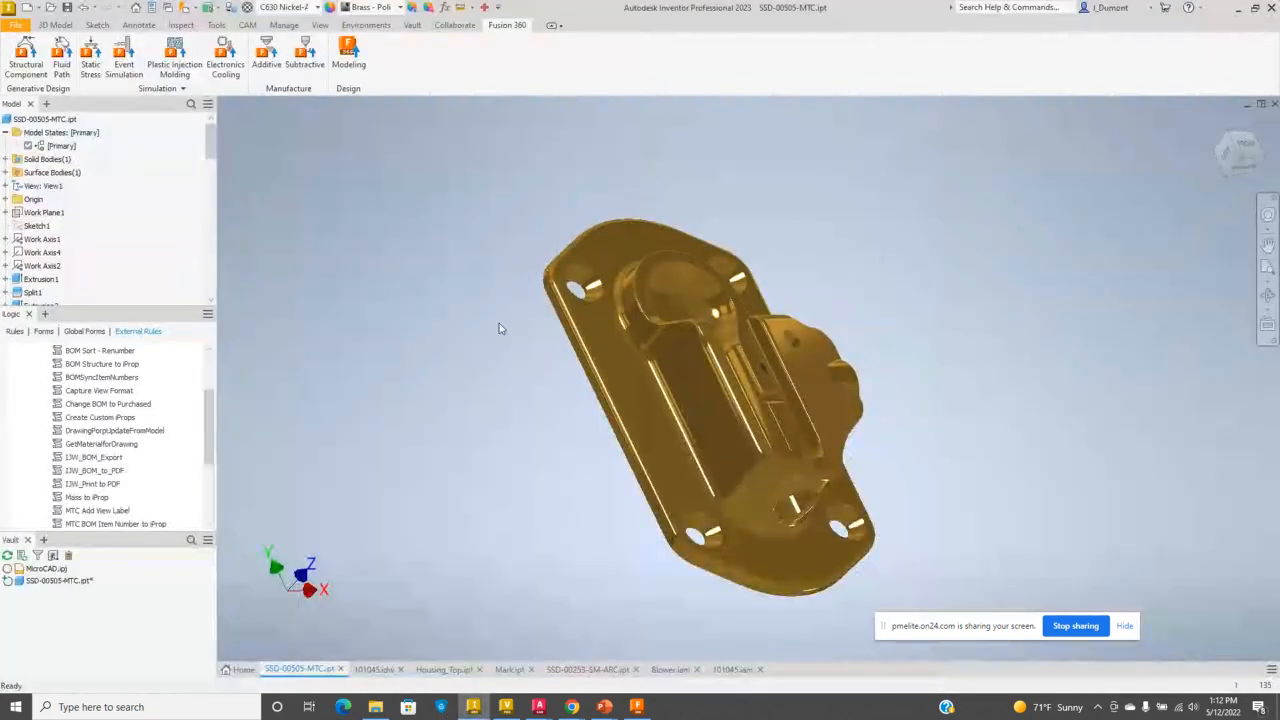
pyautogui.click(320, 25)
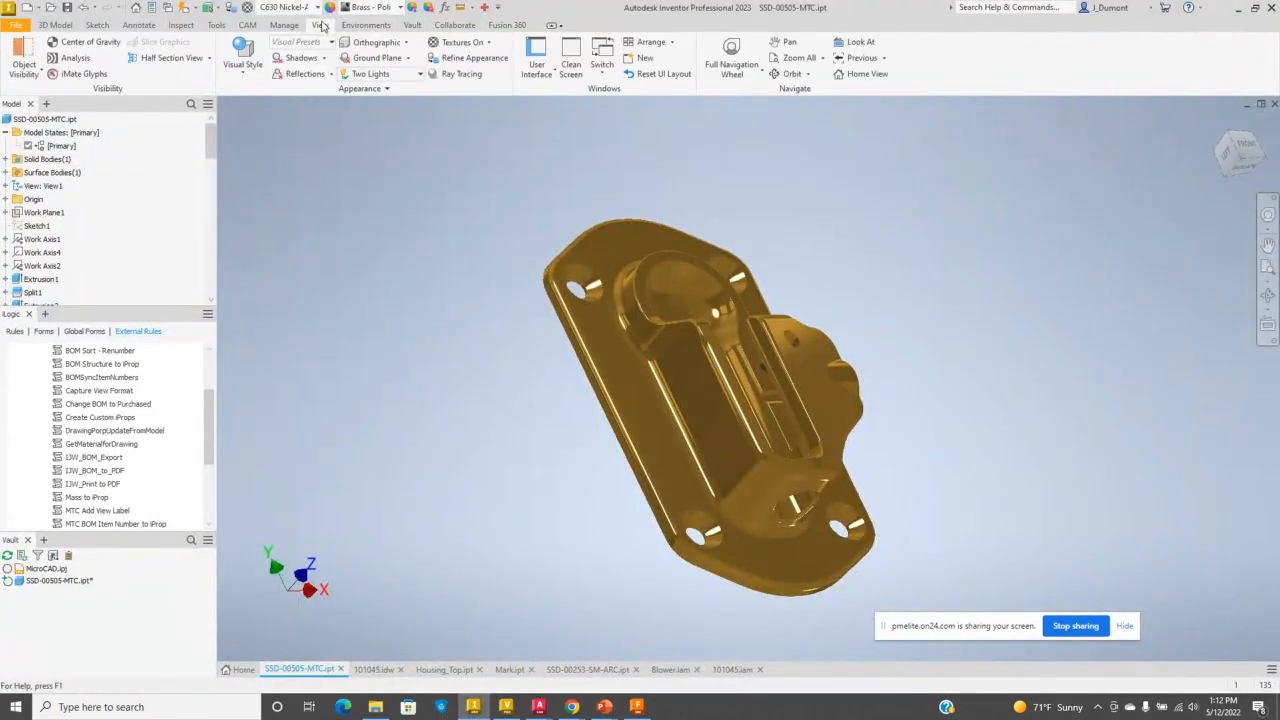
pyautogui.click(243, 78)
pyautogui.click(275, 94)
pyautogui.click(467, 79)
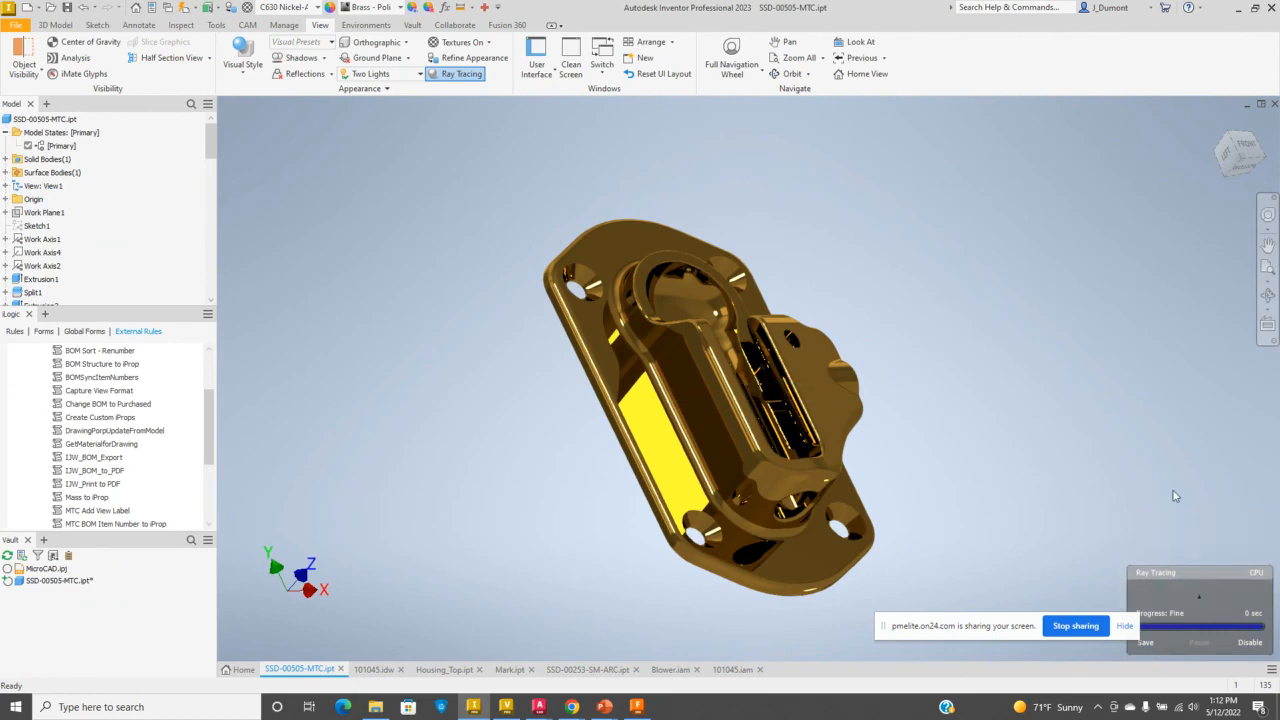
# - Examine the ray tracing accuracy options and the ray-traced part from a more frontal angle
pyautogui.moveTo(948, 636); pyautogui.dragTo(778, 642)
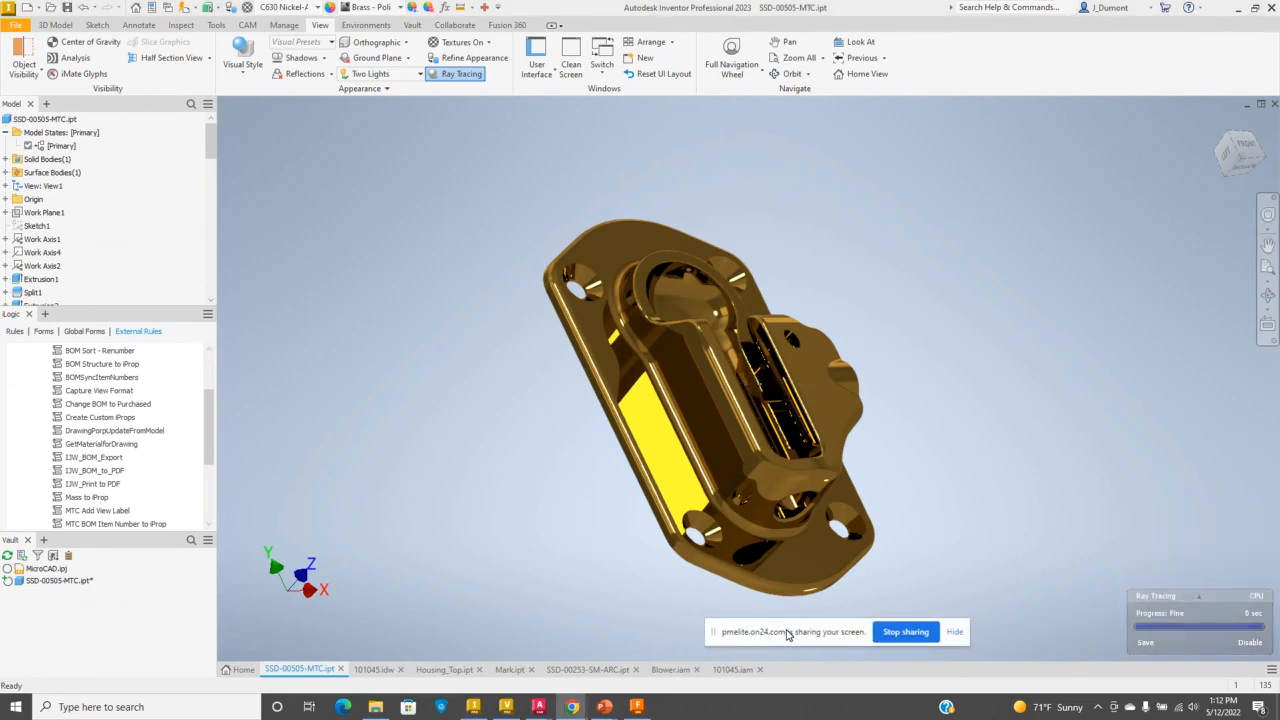
pyautogui.moveTo(1232, 559)
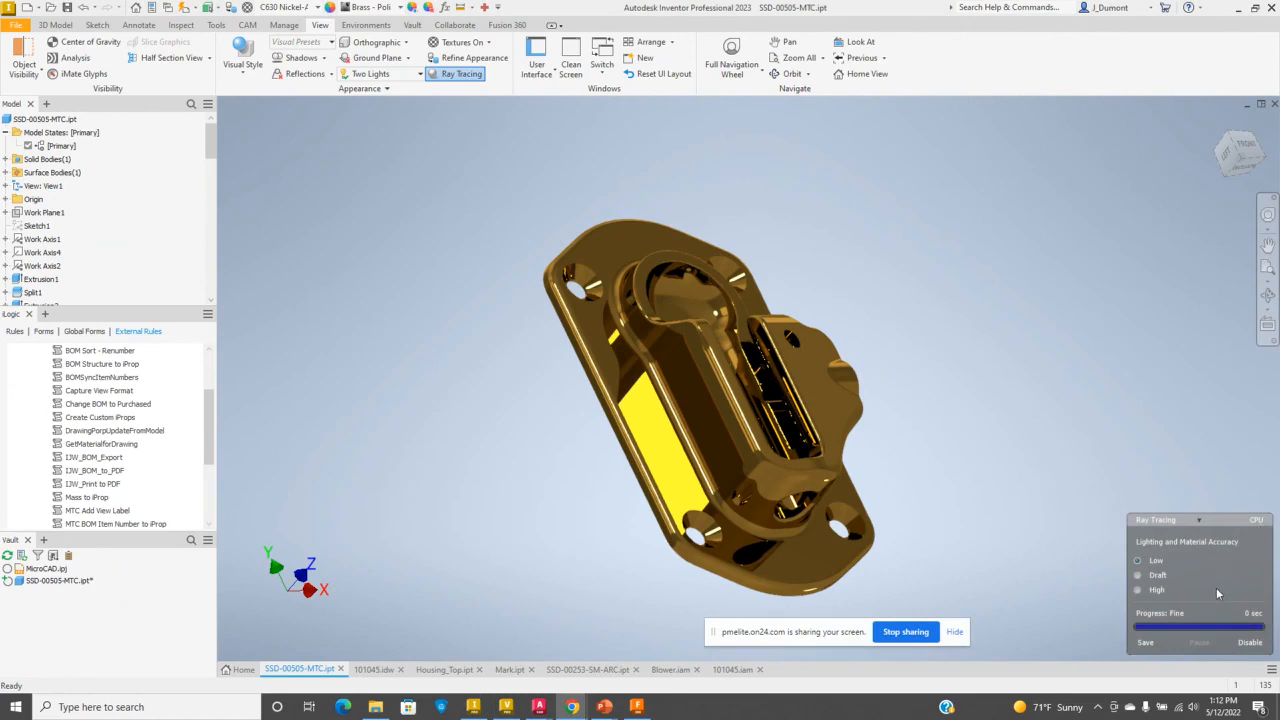
pyautogui.click(969, 357)
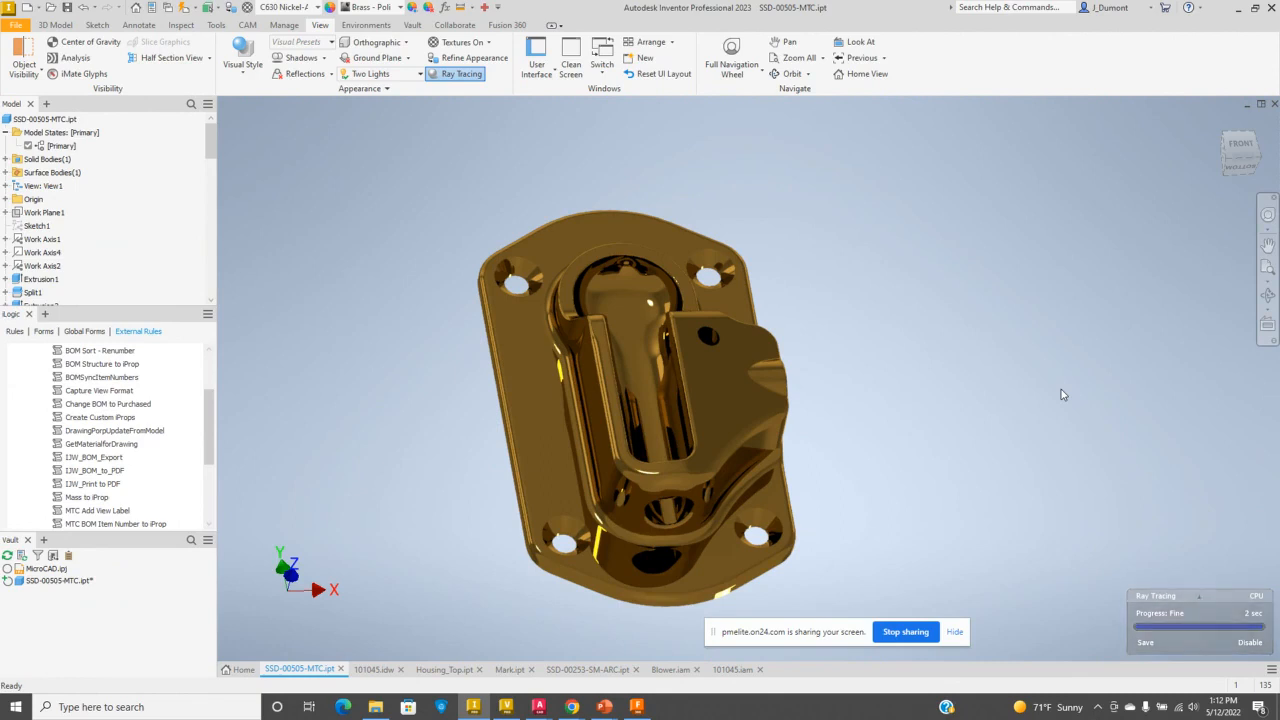
pyautogui.moveTo(1231, 655)
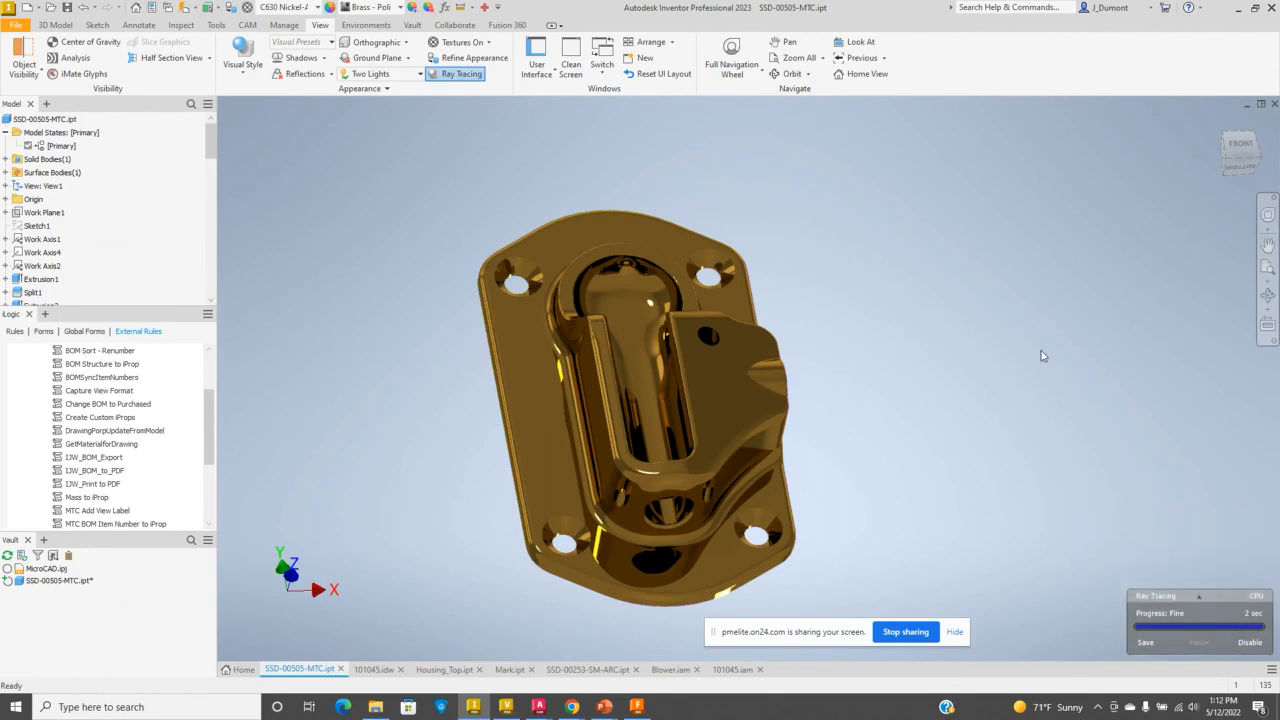
# - Turn off ray tracing and open the hardware settings in the application options
pyautogui.click(457, 76)
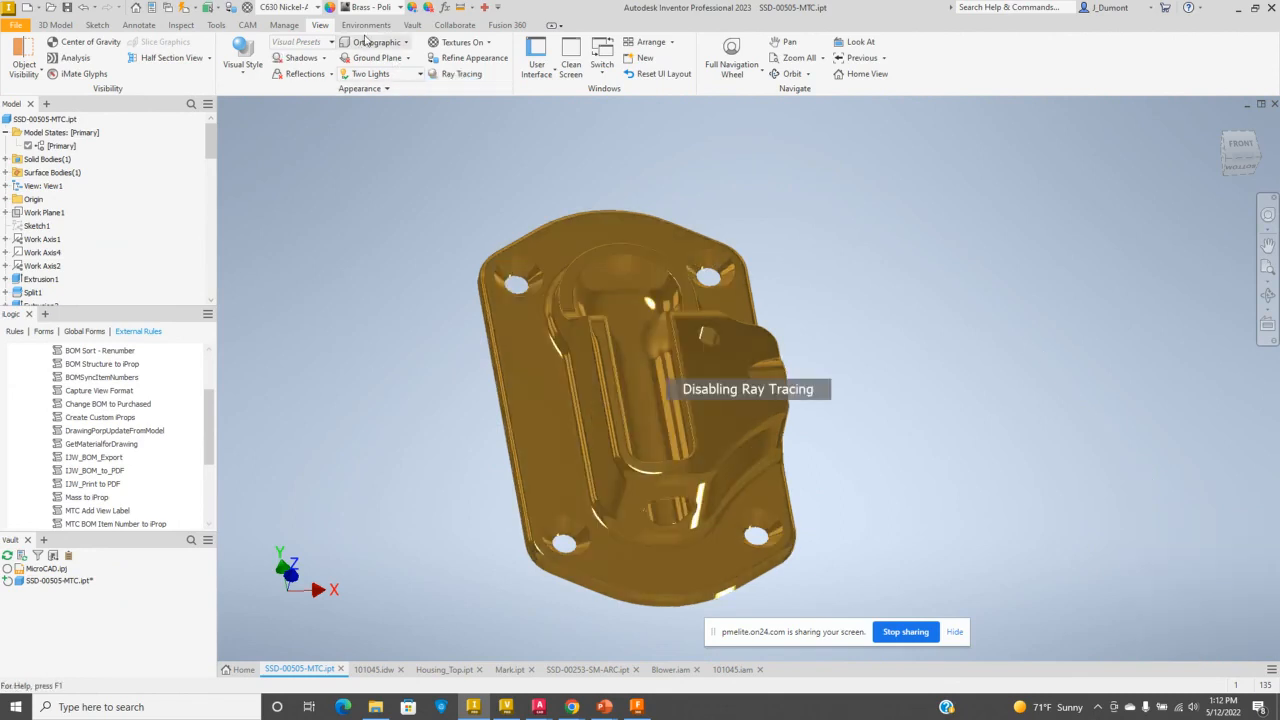
pyautogui.click(216, 25)
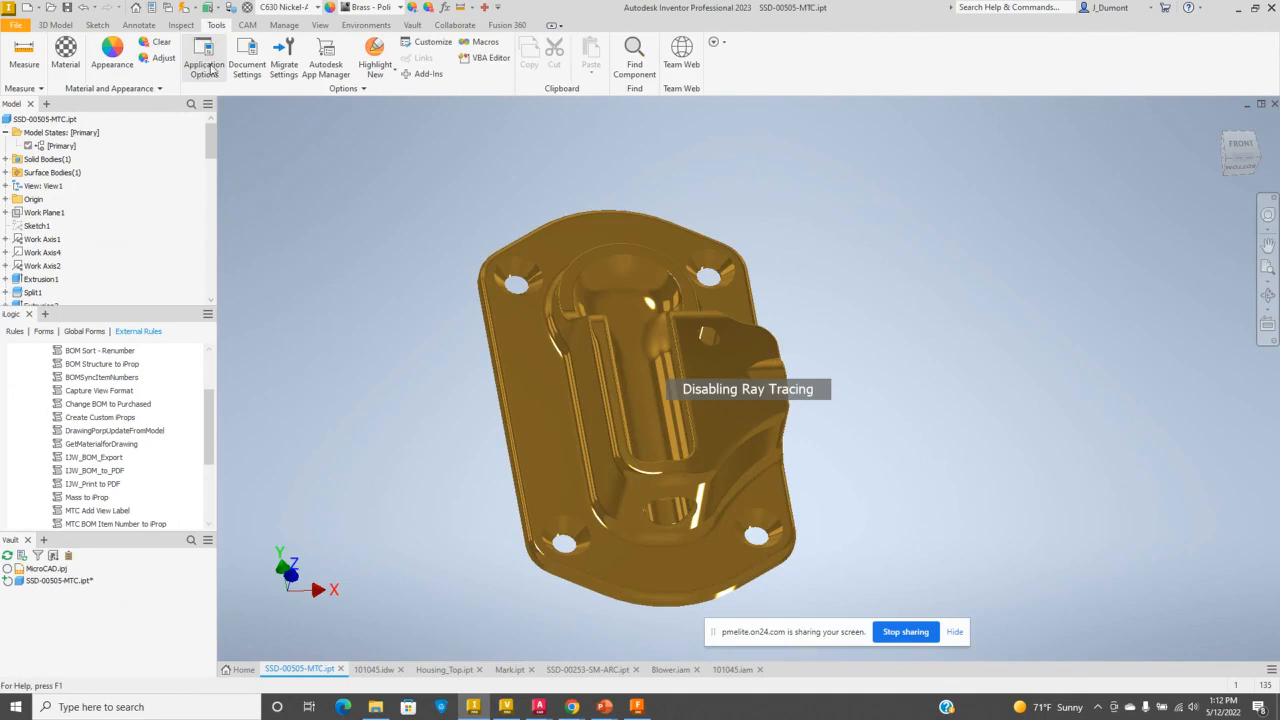
pyautogui.click(204, 58)
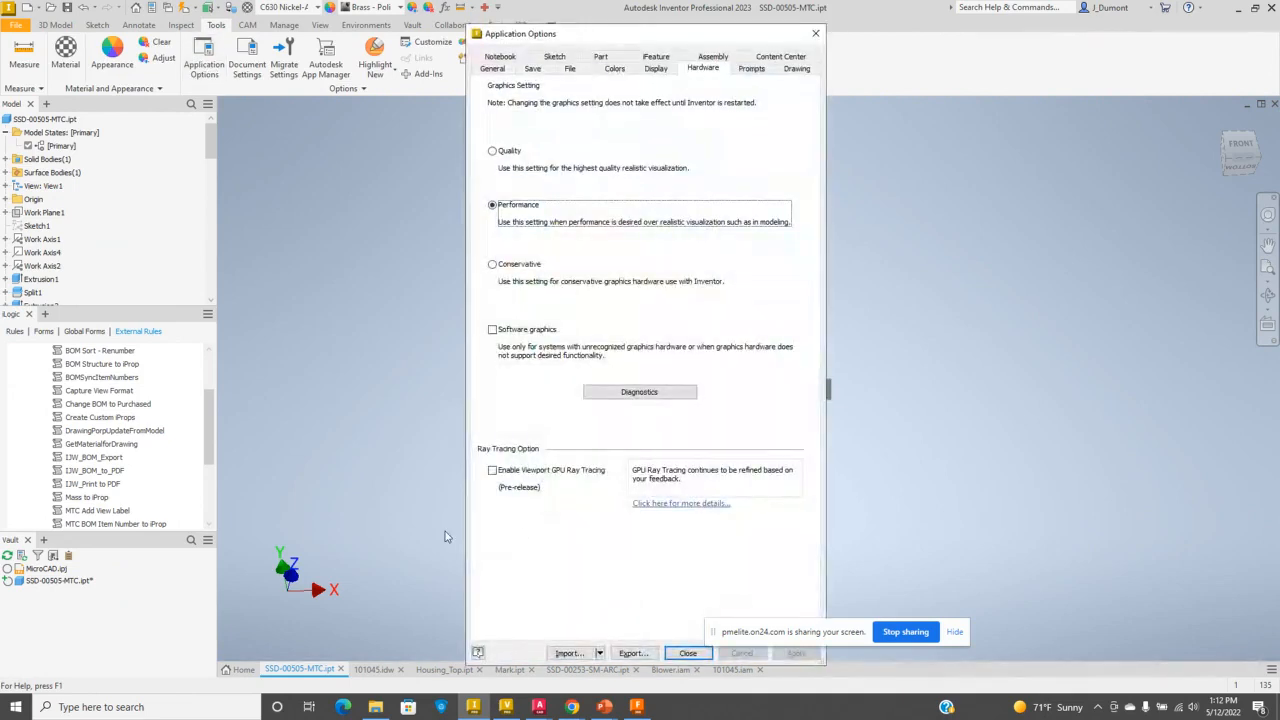
# - Enable viewport GPU ray tracing in the hardware options and turn on ray tracing for the part
pyautogui.click(495, 475)
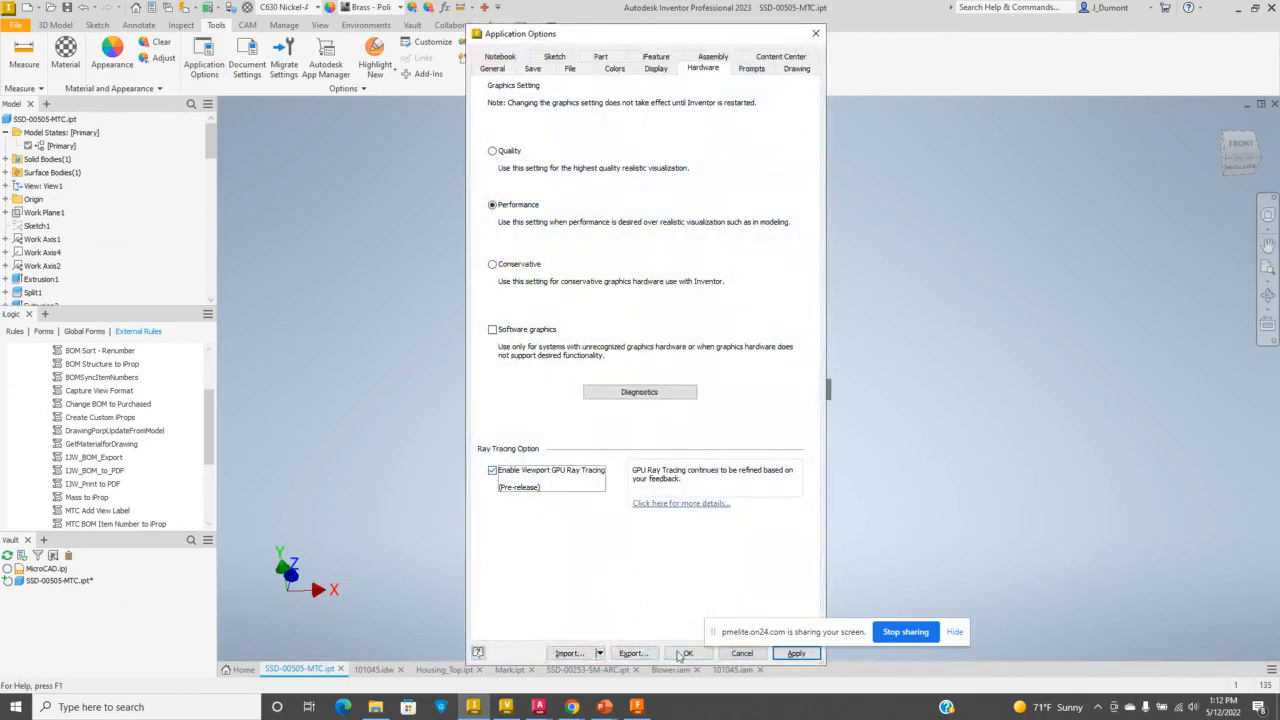
pyautogui.click(687, 653)
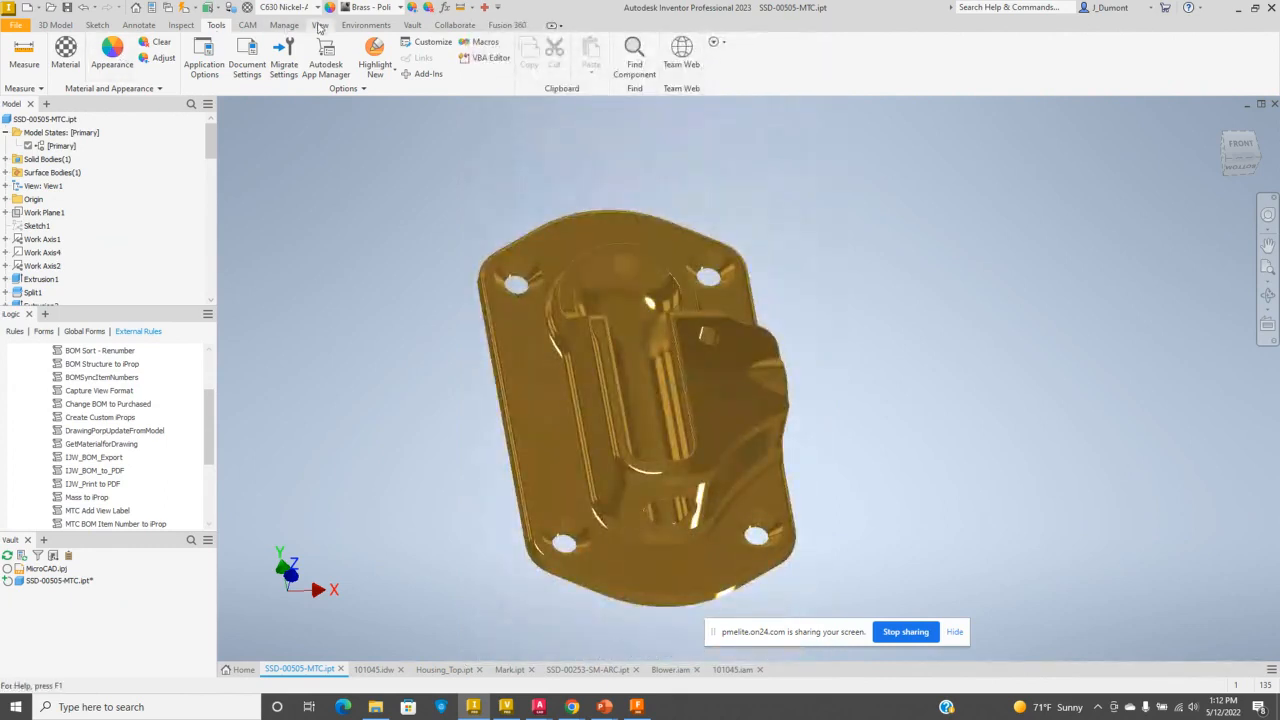
pyautogui.click(320, 25)
pyautogui.click(456, 74)
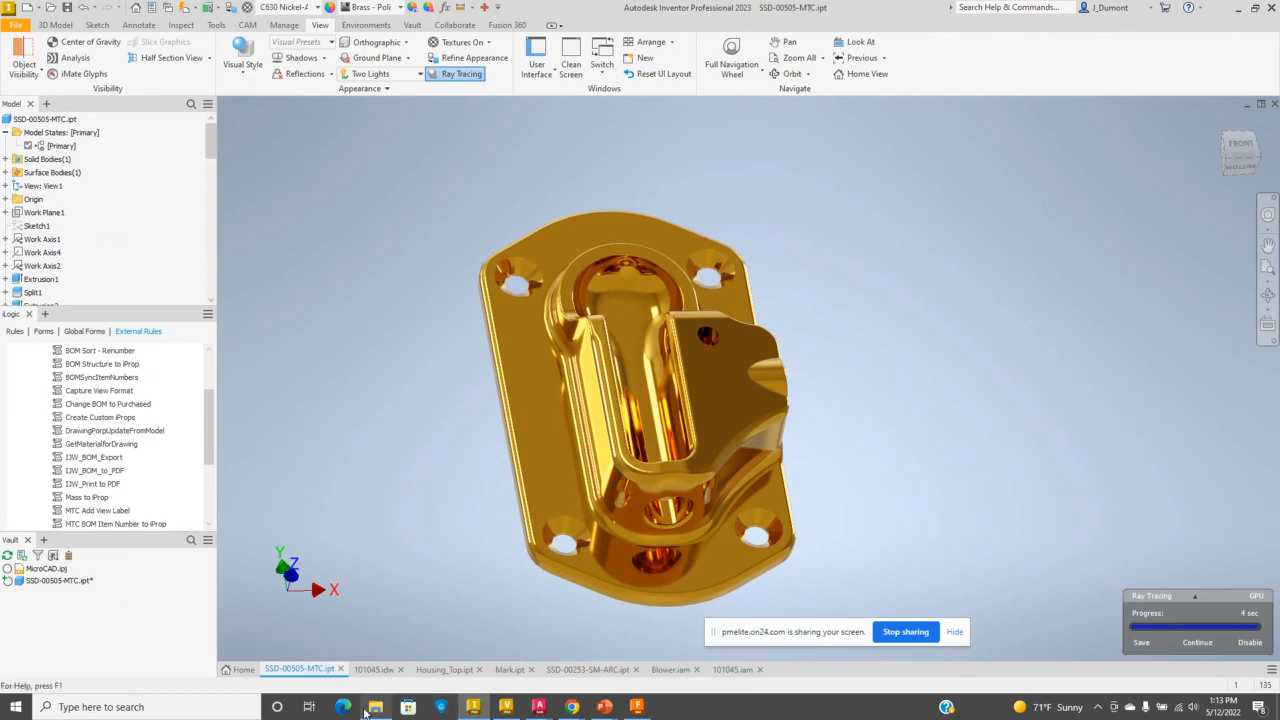
# - Switch to Chrome and consult the GPU requirements on the Inventor 2023 Help page about GPU Ray Tracing
pyautogui.moveTo(571, 706)
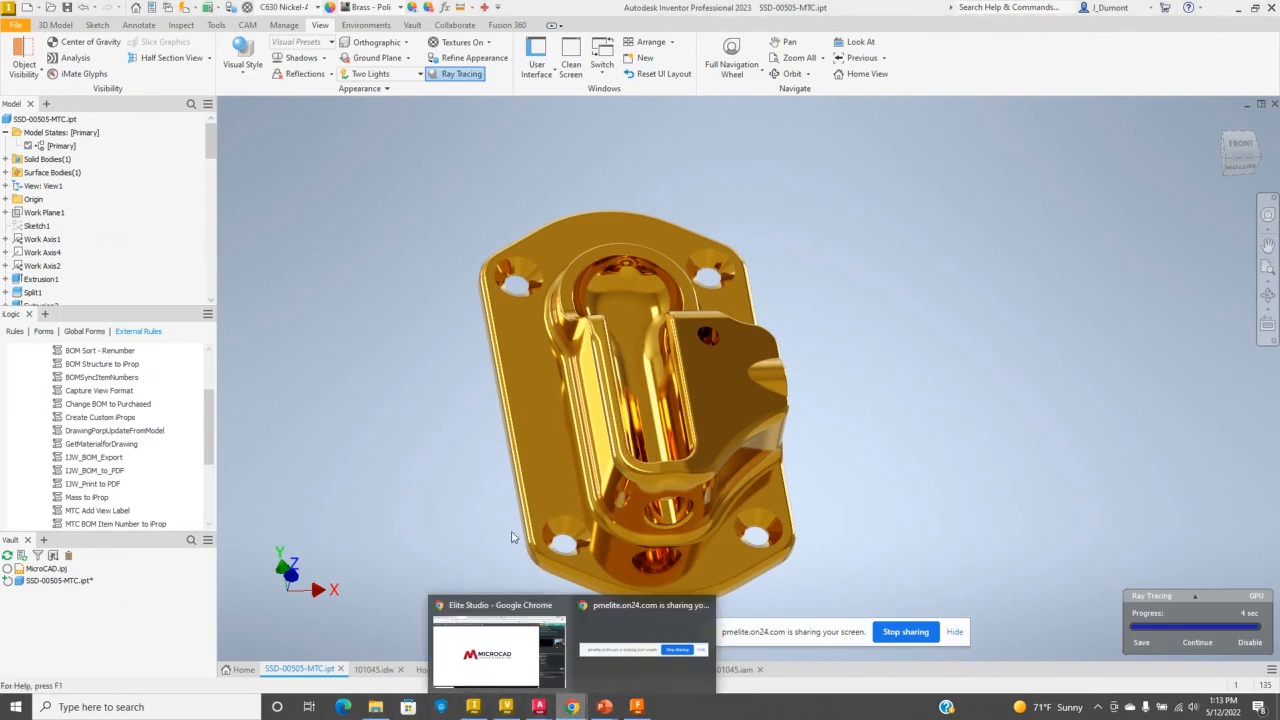
pyautogui.click(514, 641)
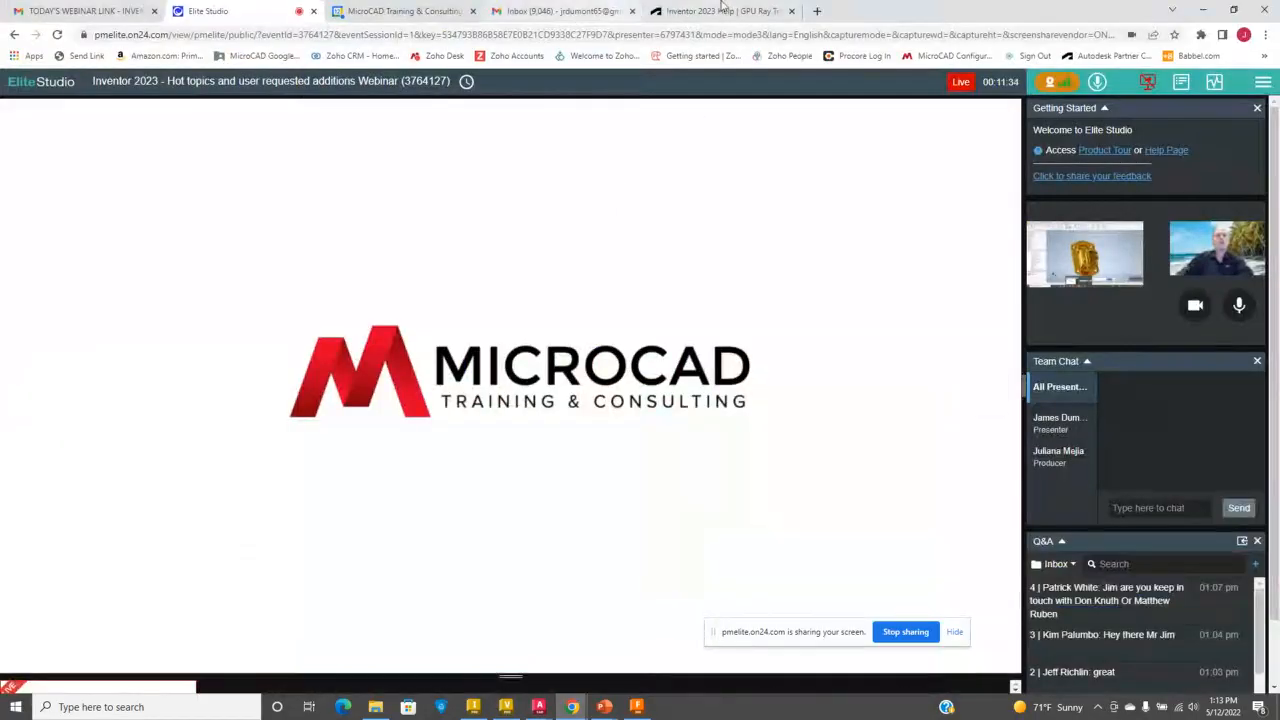
pyautogui.click(722, 12)
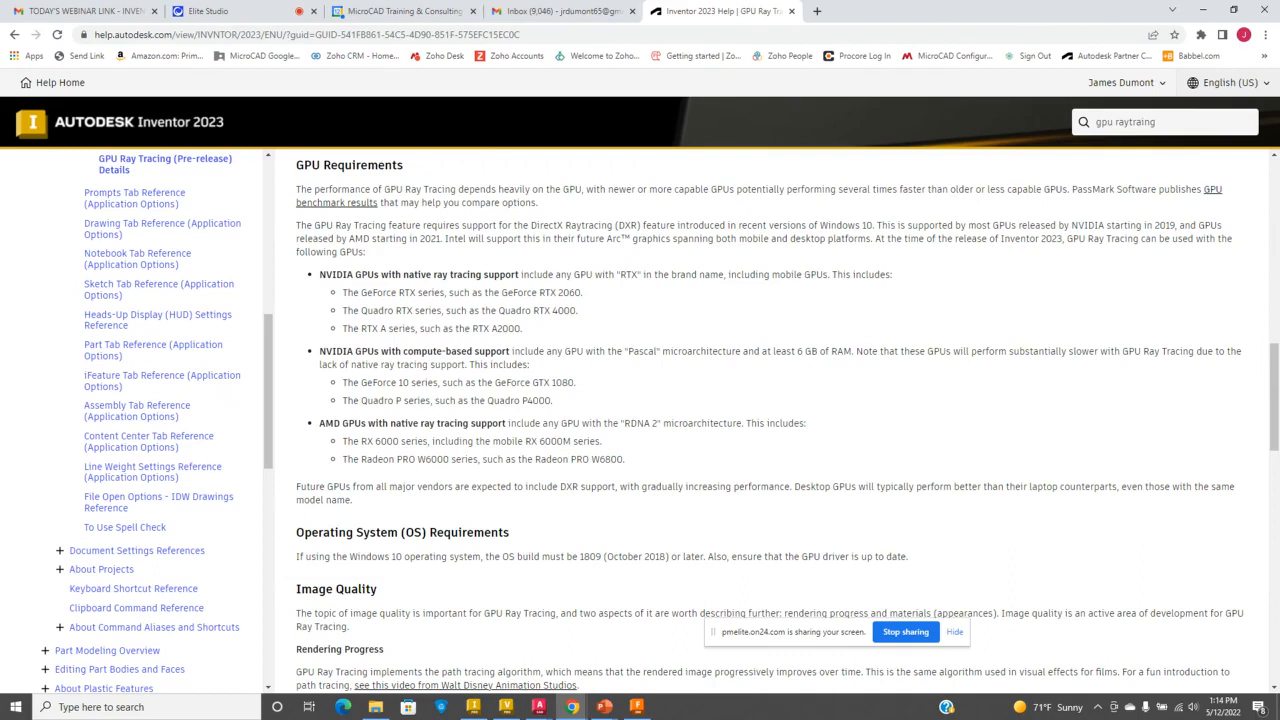
# - Switch to the presentation and advance to the slide on Revit to Inventor data exchange
pyautogui.hotkey('alt', 'Tab')
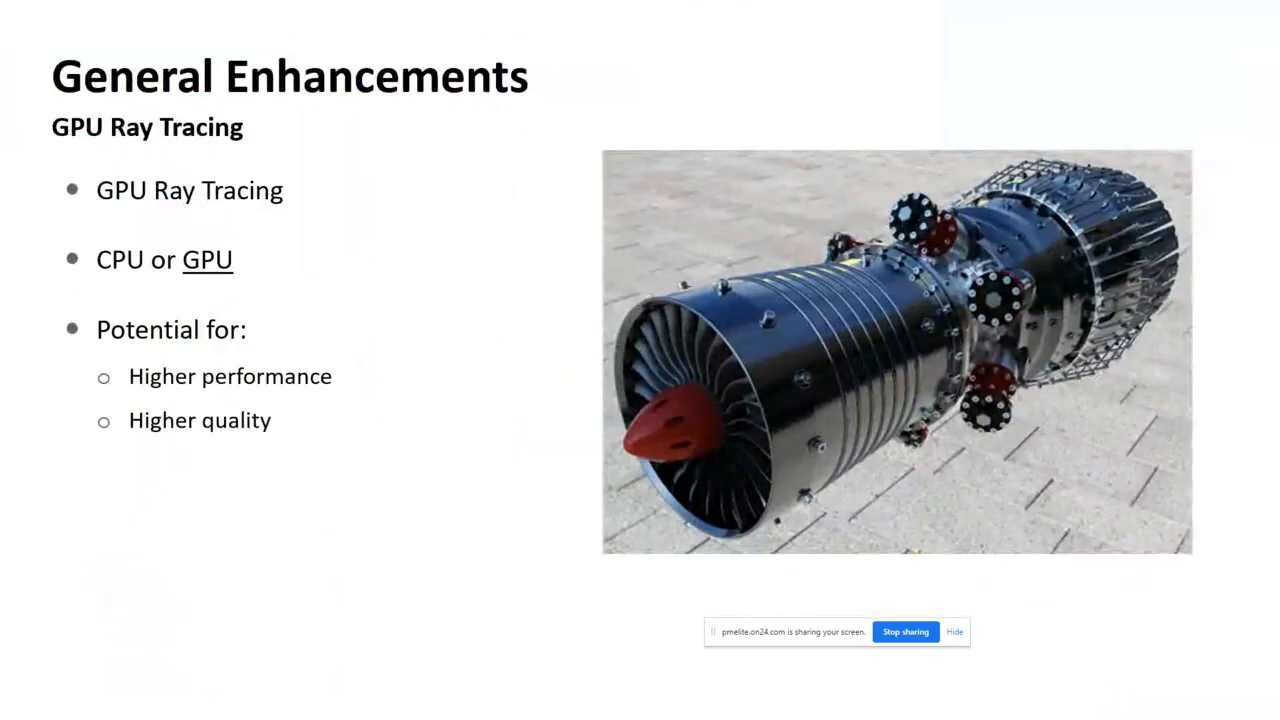
pyautogui.press('Right')
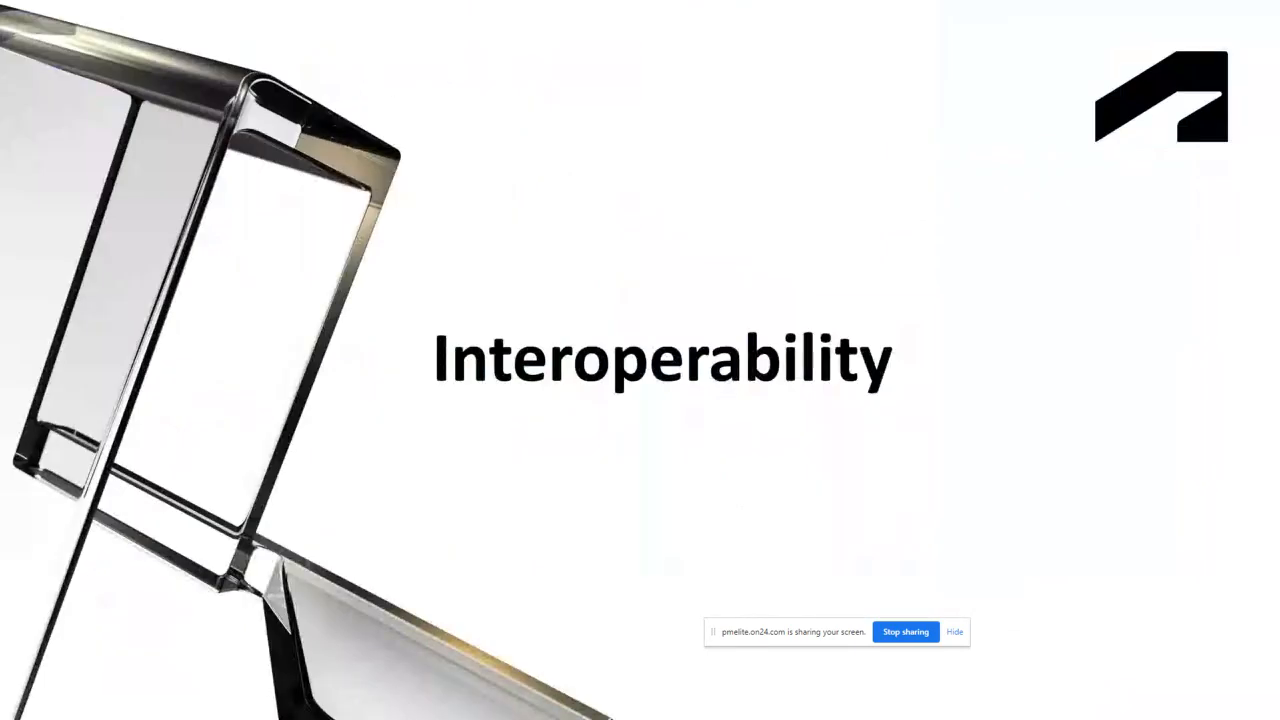
pyautogui.press('Right')
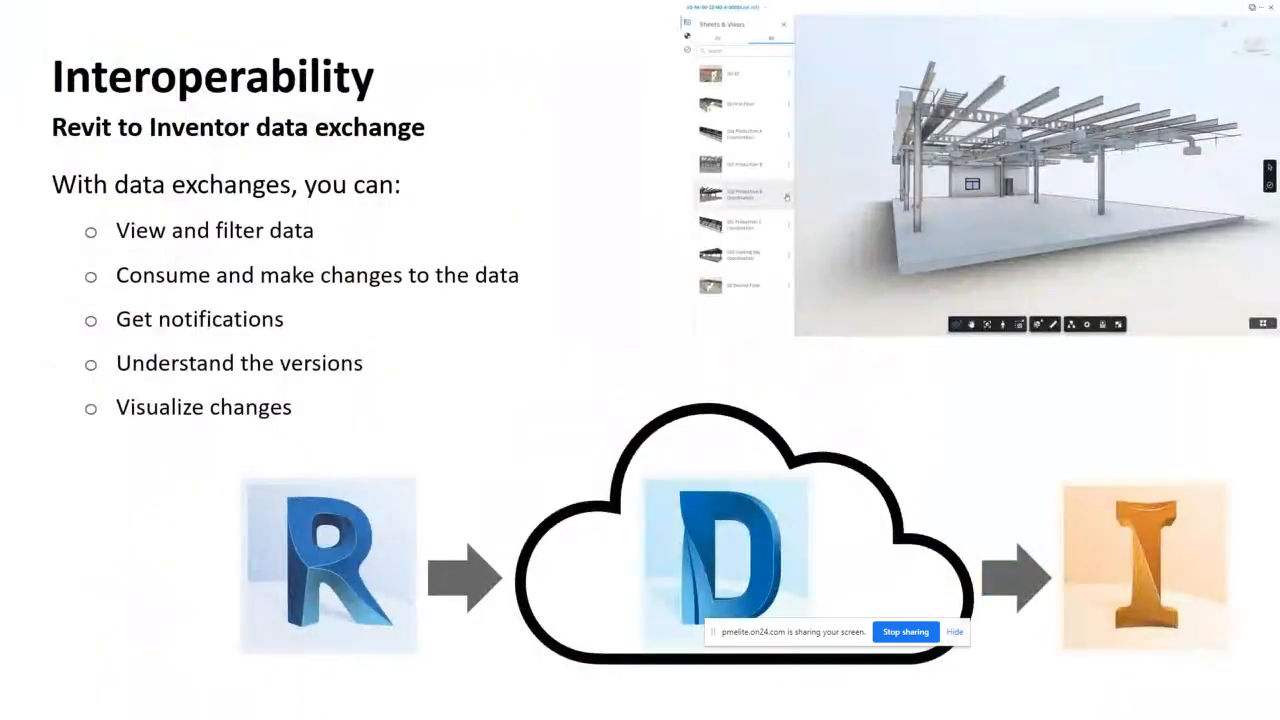
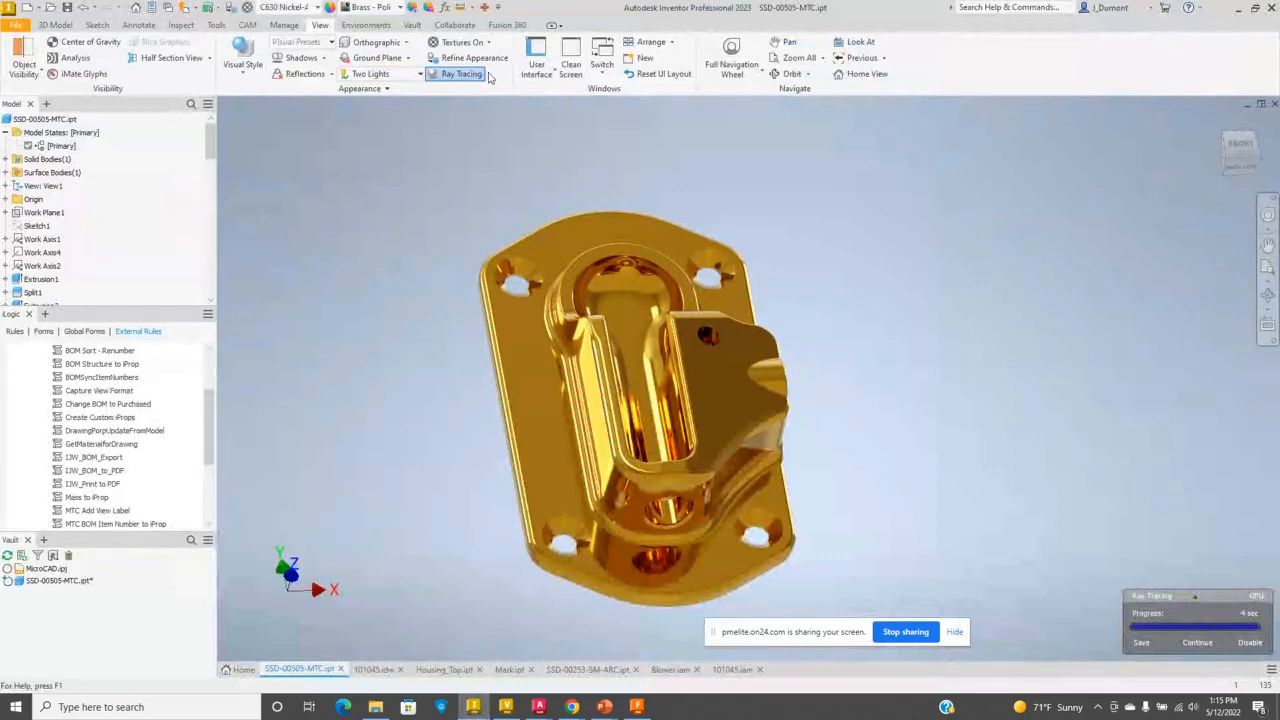
# - Preview the 1ST FLR CUT VIEW data exchange from MicroCAD Projects and load it into Inventor
pyautogui.click(454, 25)
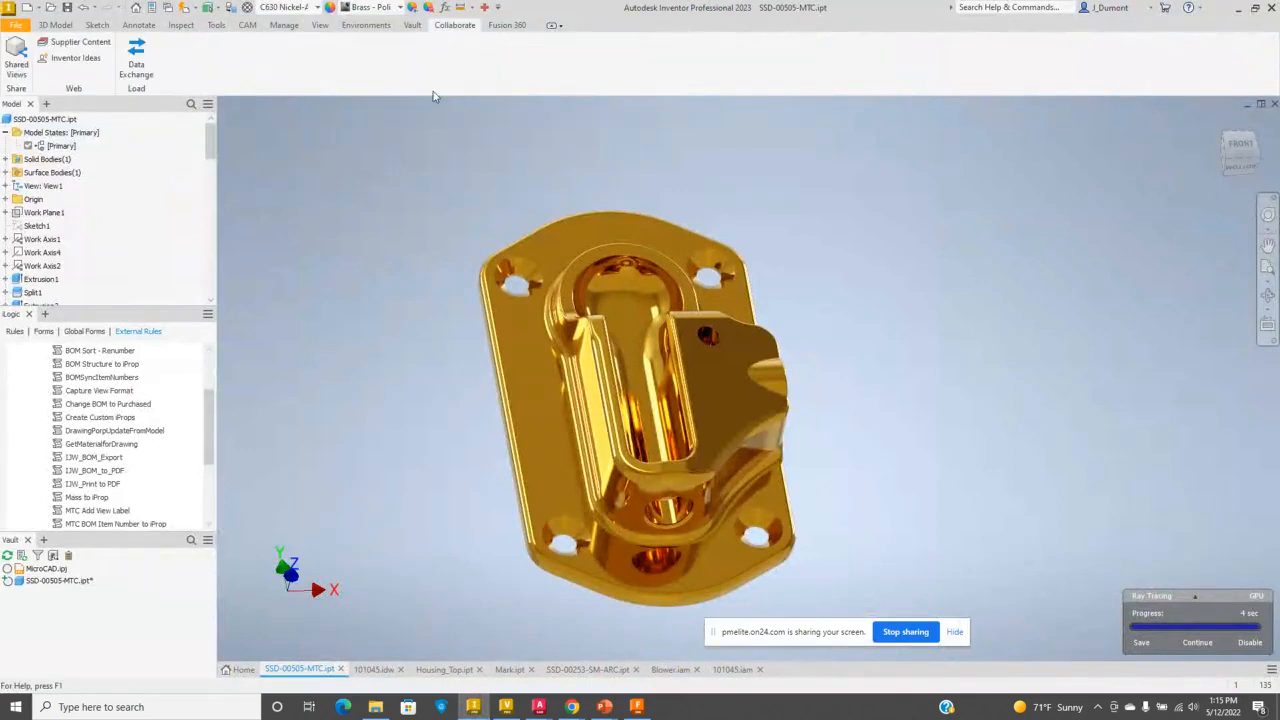
pyautogui.click(133, 58)
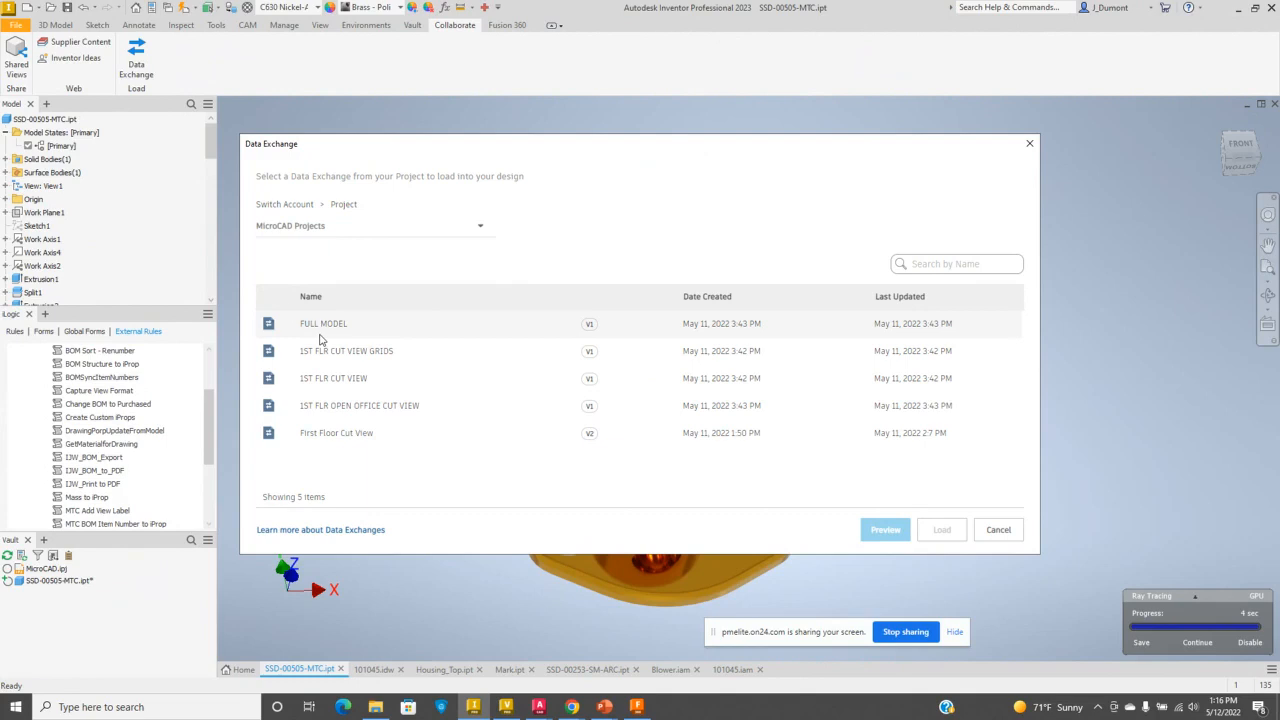
pyautogui.click(326, 383)
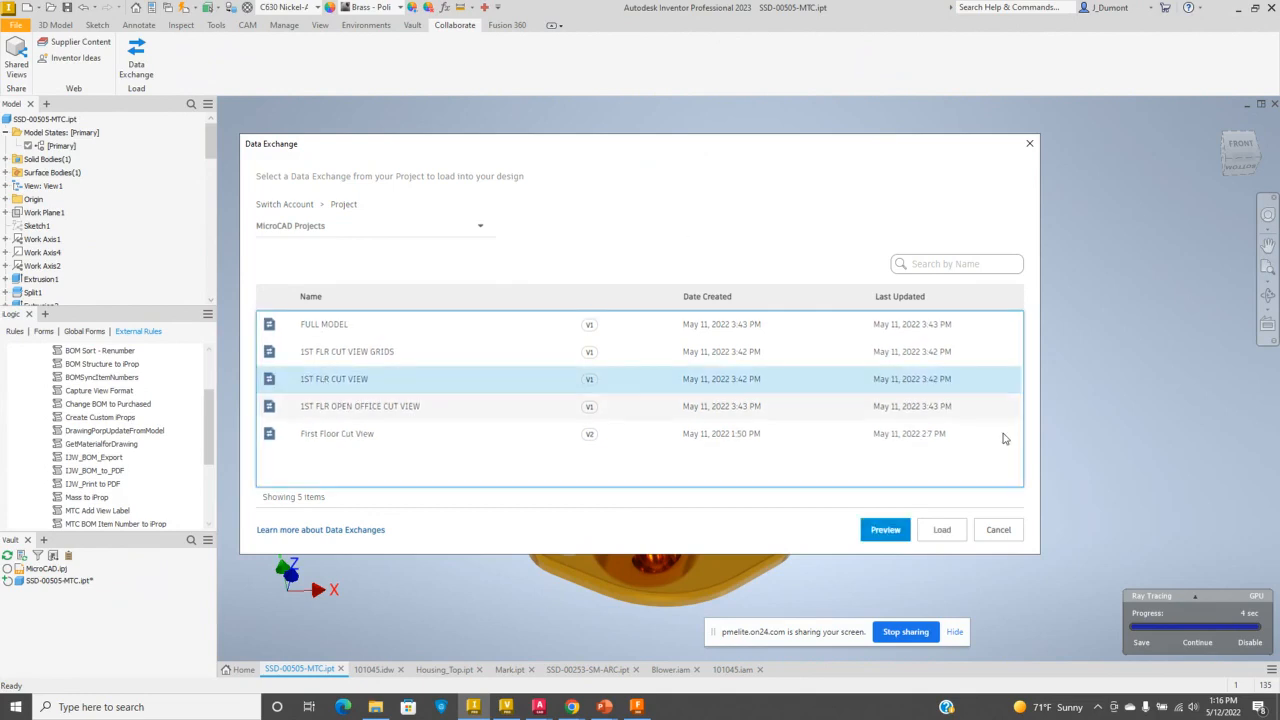
pyautogui.click(885, 529)
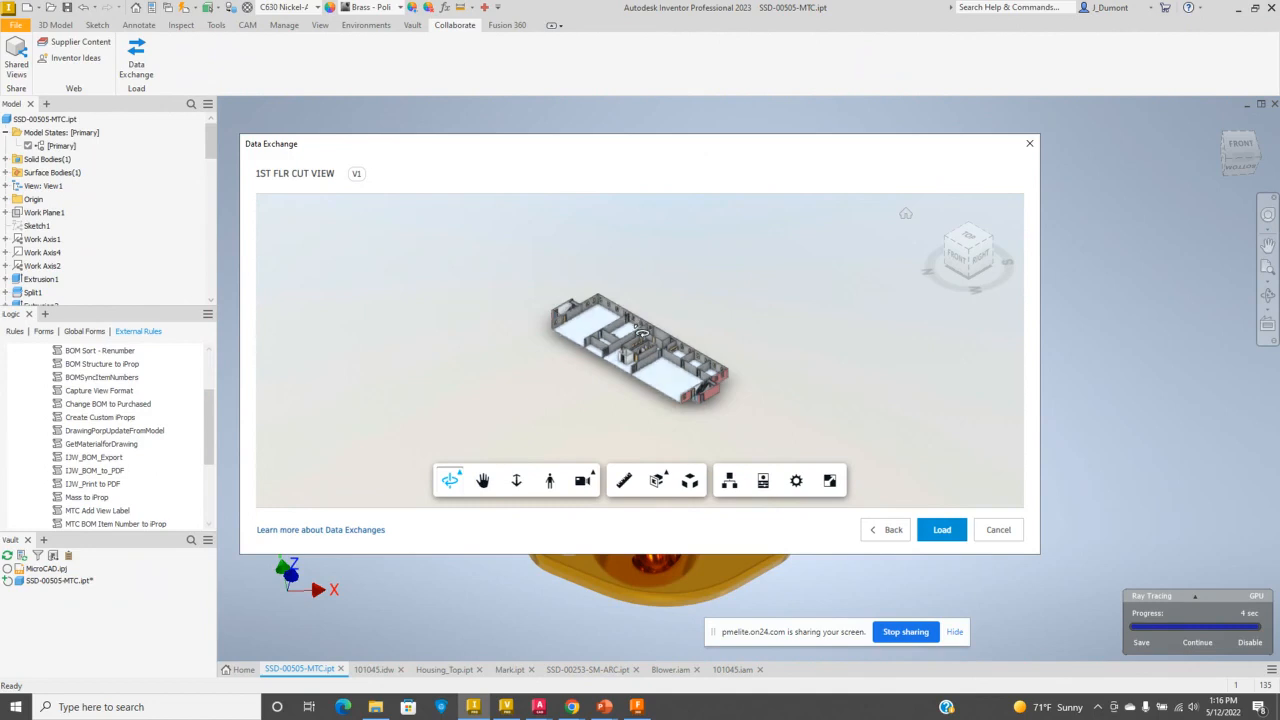
pyautogui.click(944, 533)
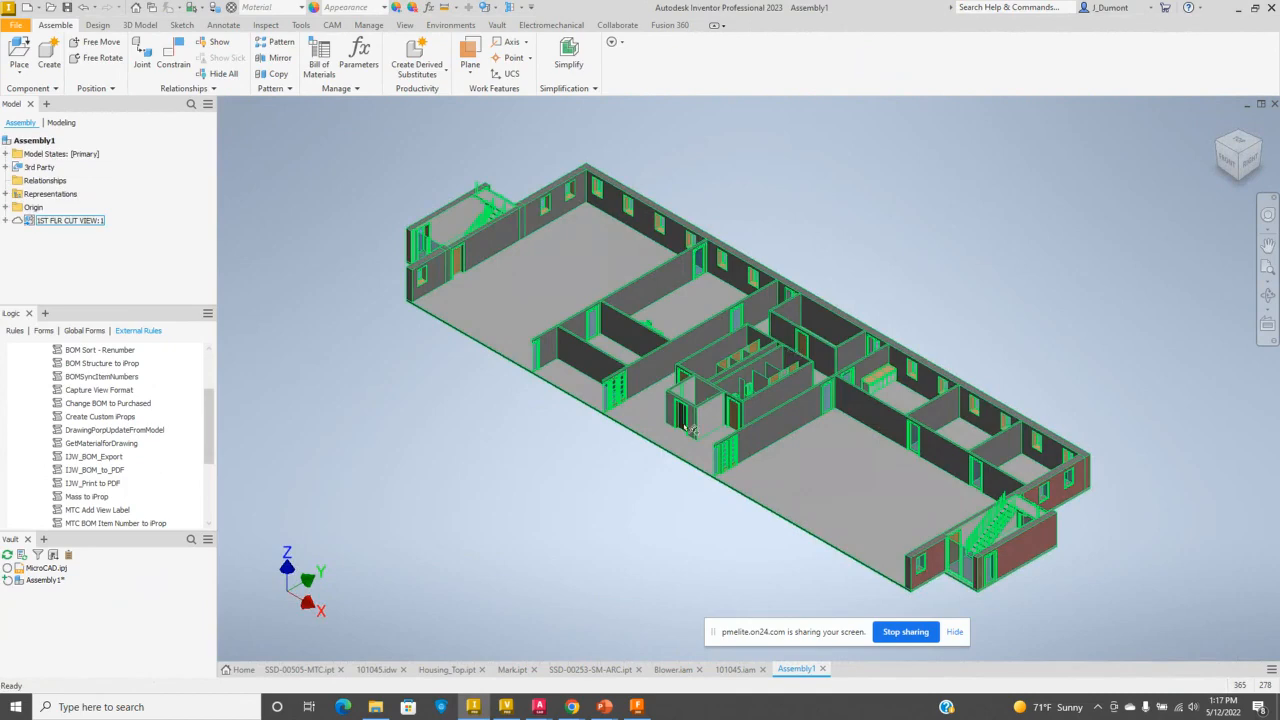
# - Open 000-000f.iam from the ASKA assemblies folder in the workspace as the component to place in the building assembly
pyautogui.moveTo(575, 511); pyautogui.dragTo(569, 500, button='middle')
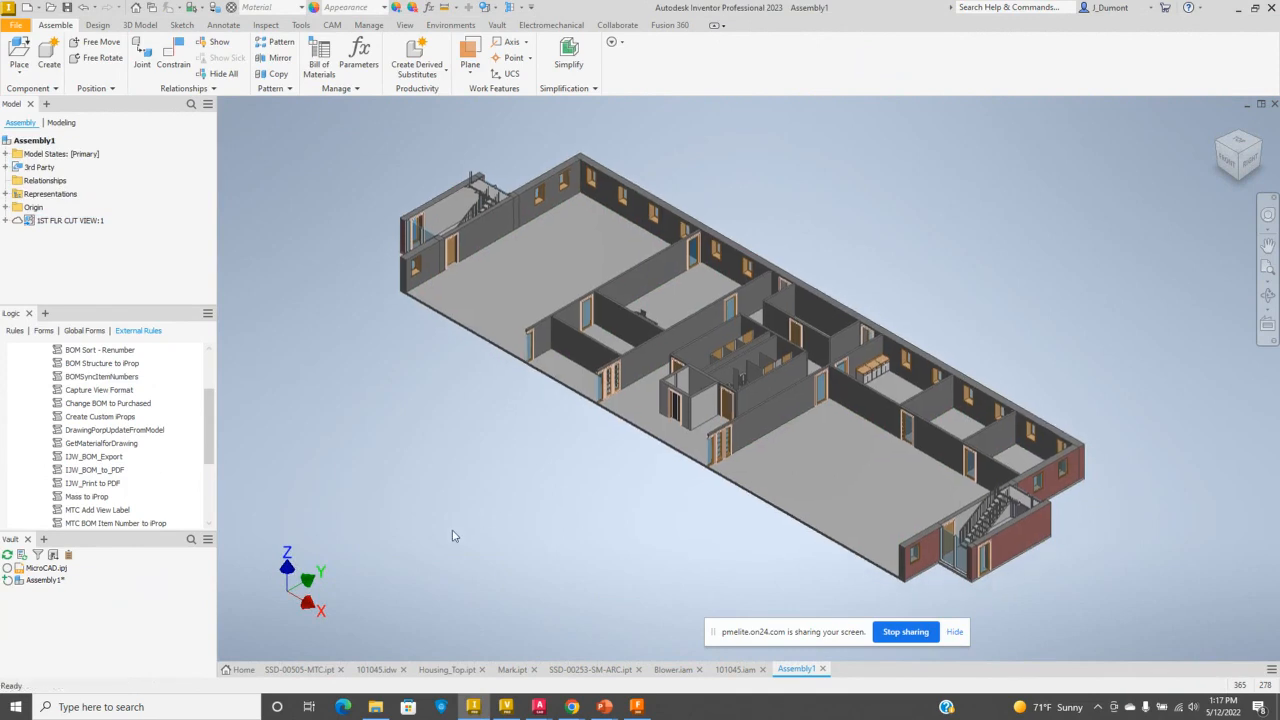
pyautogui.keyDown('shift'); pyautogui.moveTo(452, 536); pyautogui.dragTo(717, 516, button='middle'); pyautogui.keyUp('shift')
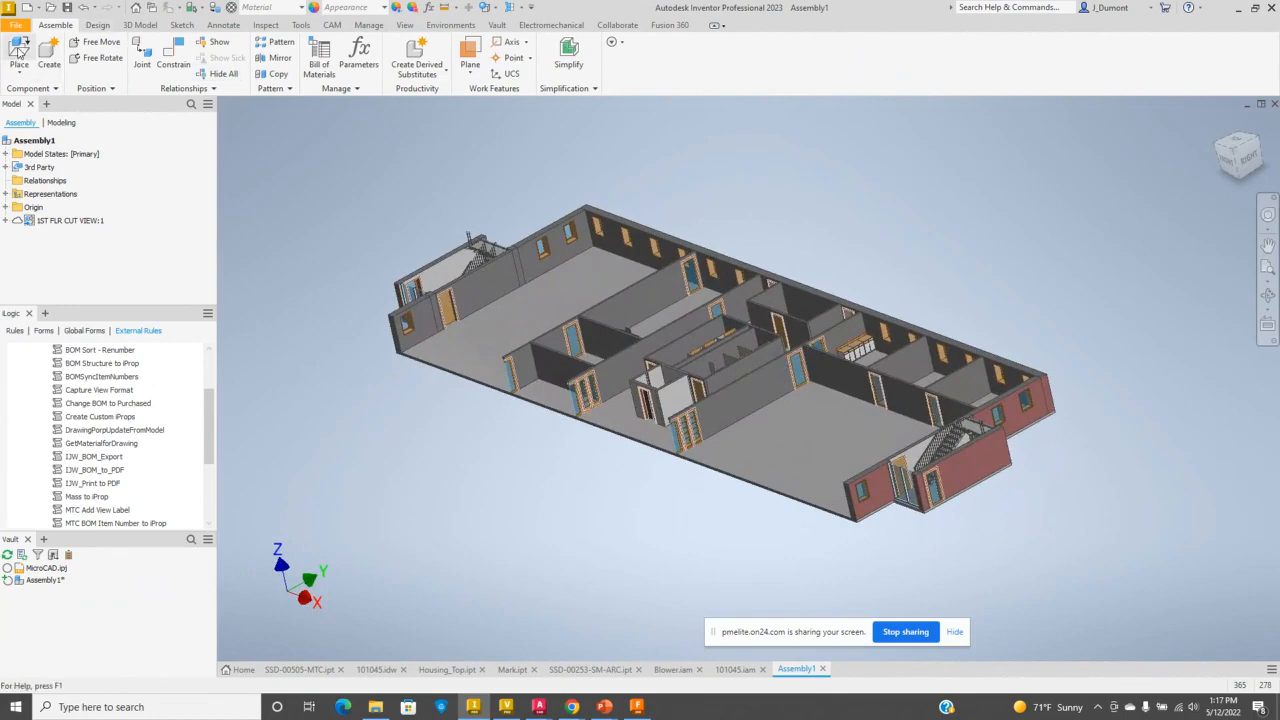
pyautogui.press('p')
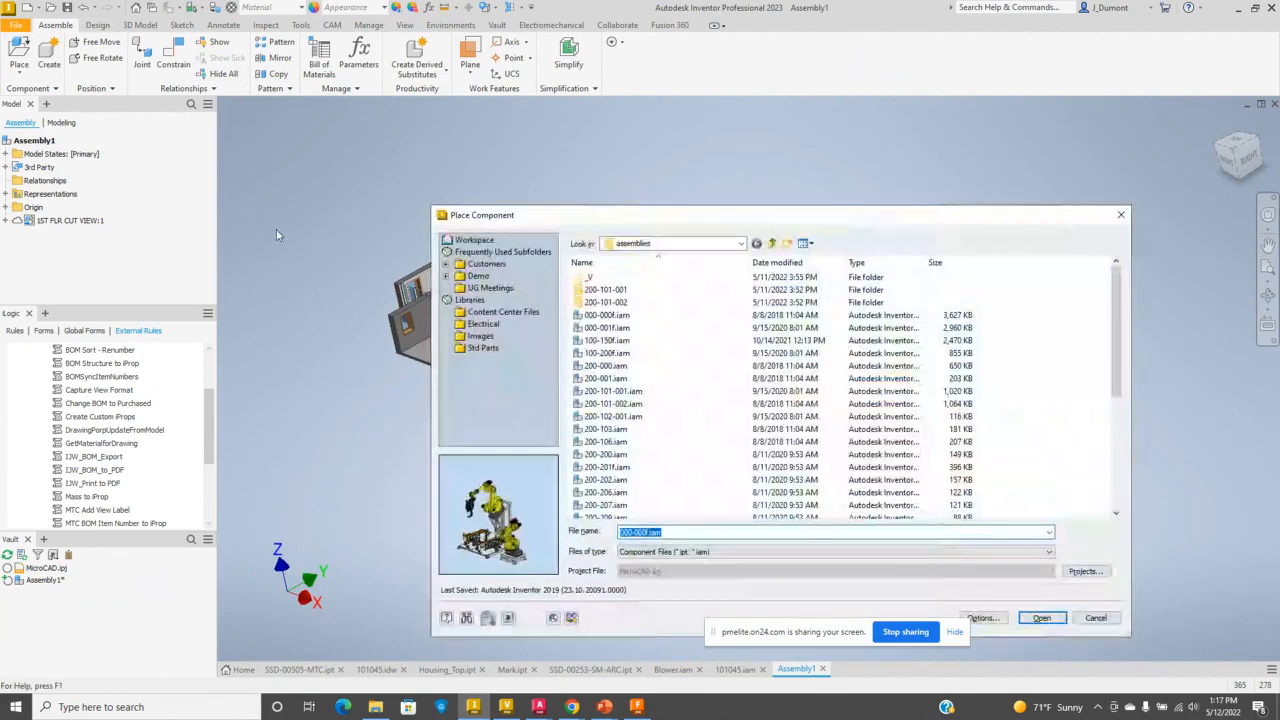
pyautogui.click(475, 241)
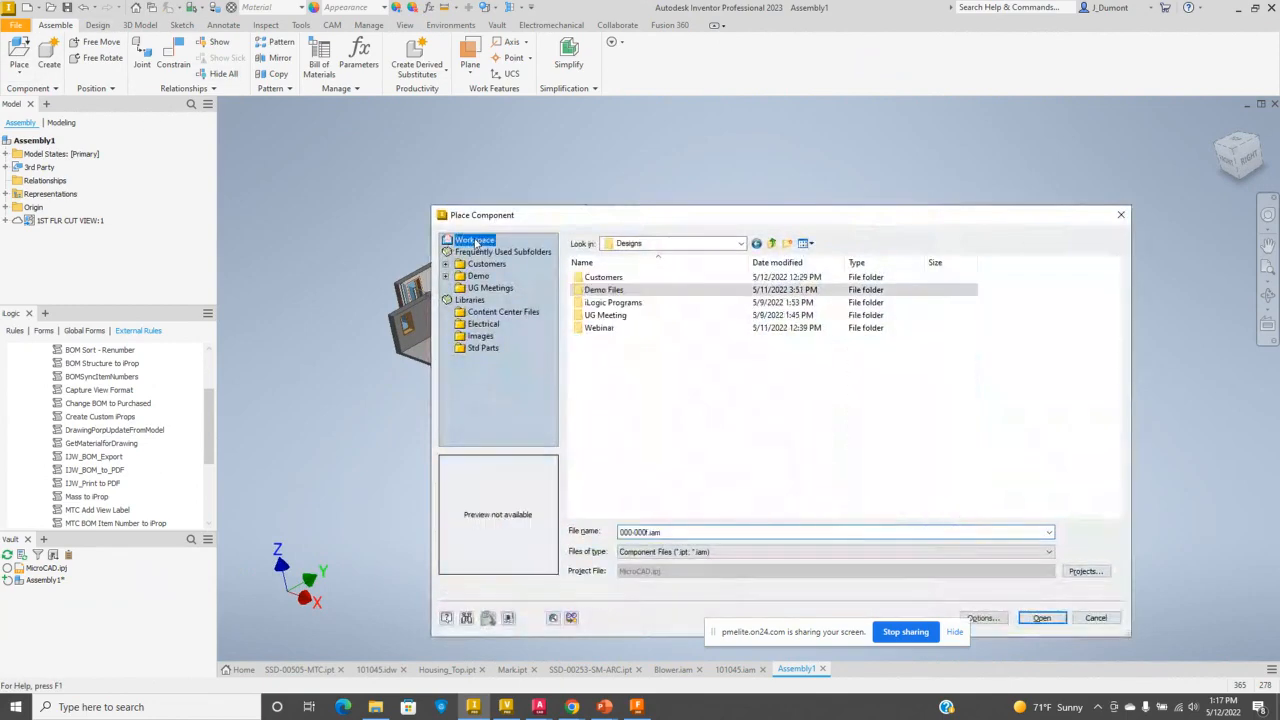
pyautogui.doubleClick(601, 290)
pyautogui.doubleClick(594, 278)
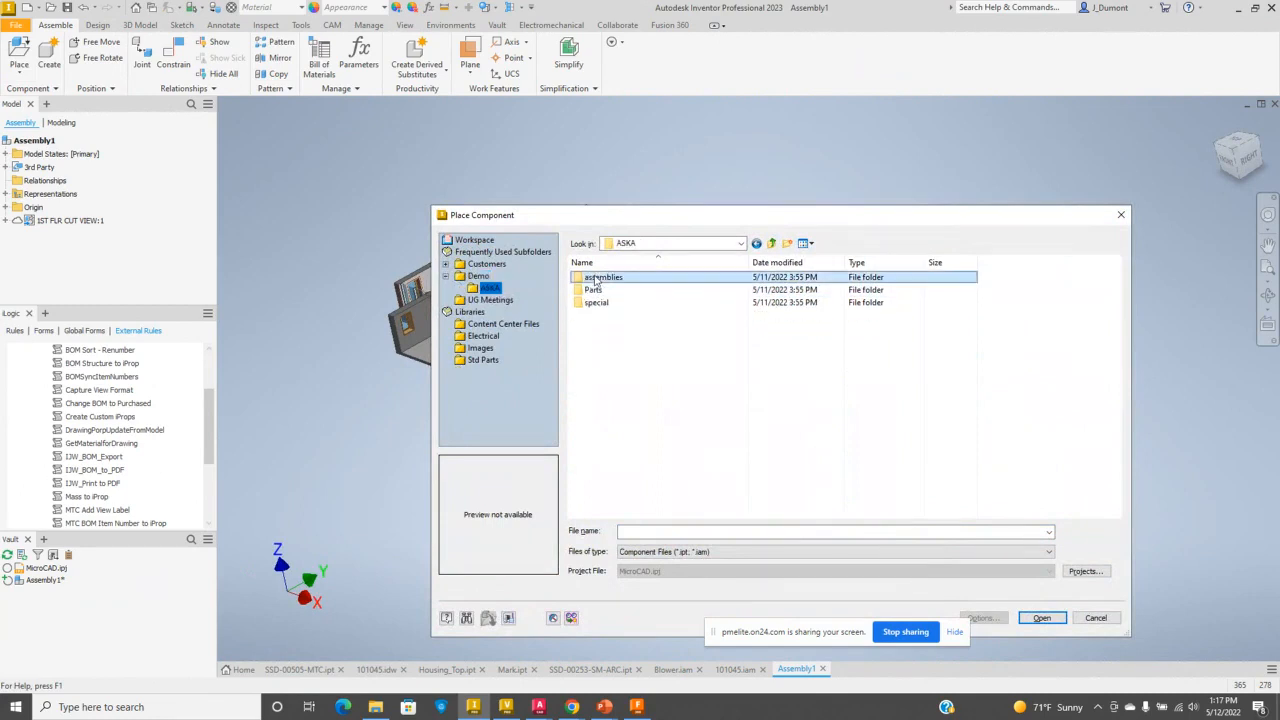
pyautogui.doubleClick(594, 279)
pyautogui.click(607, 315)
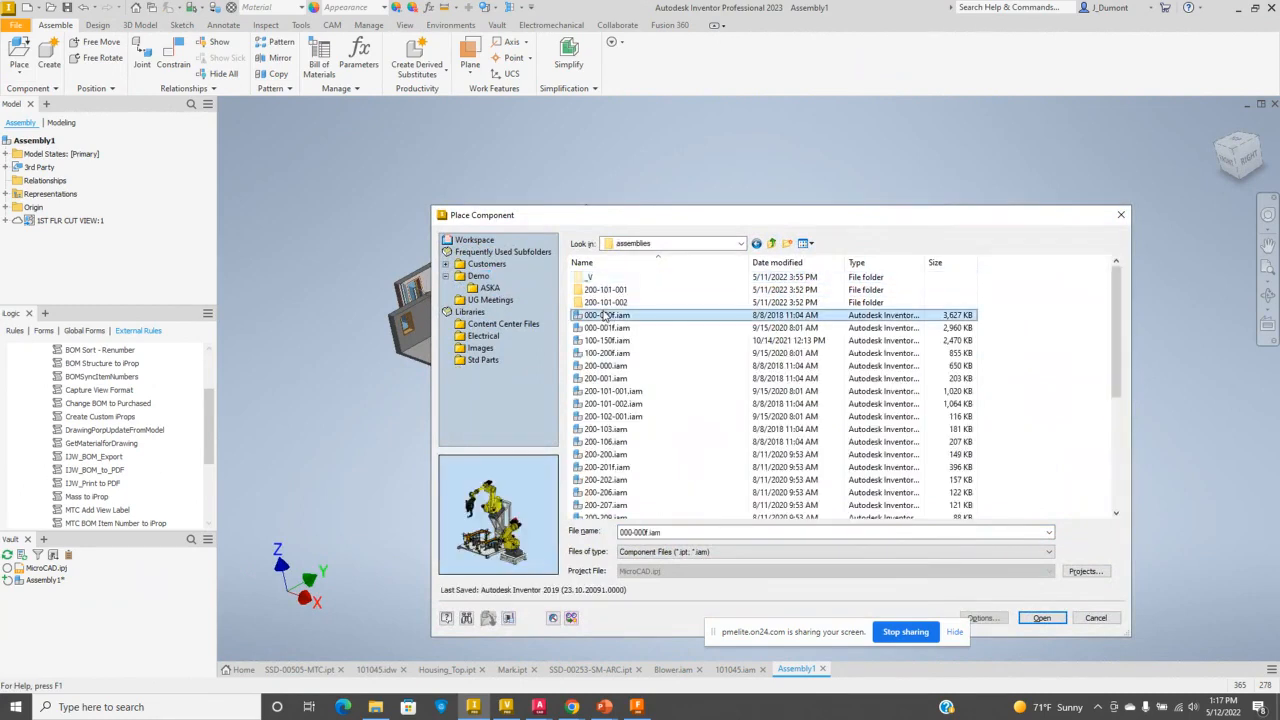
pyautogui.click(1042, 618)
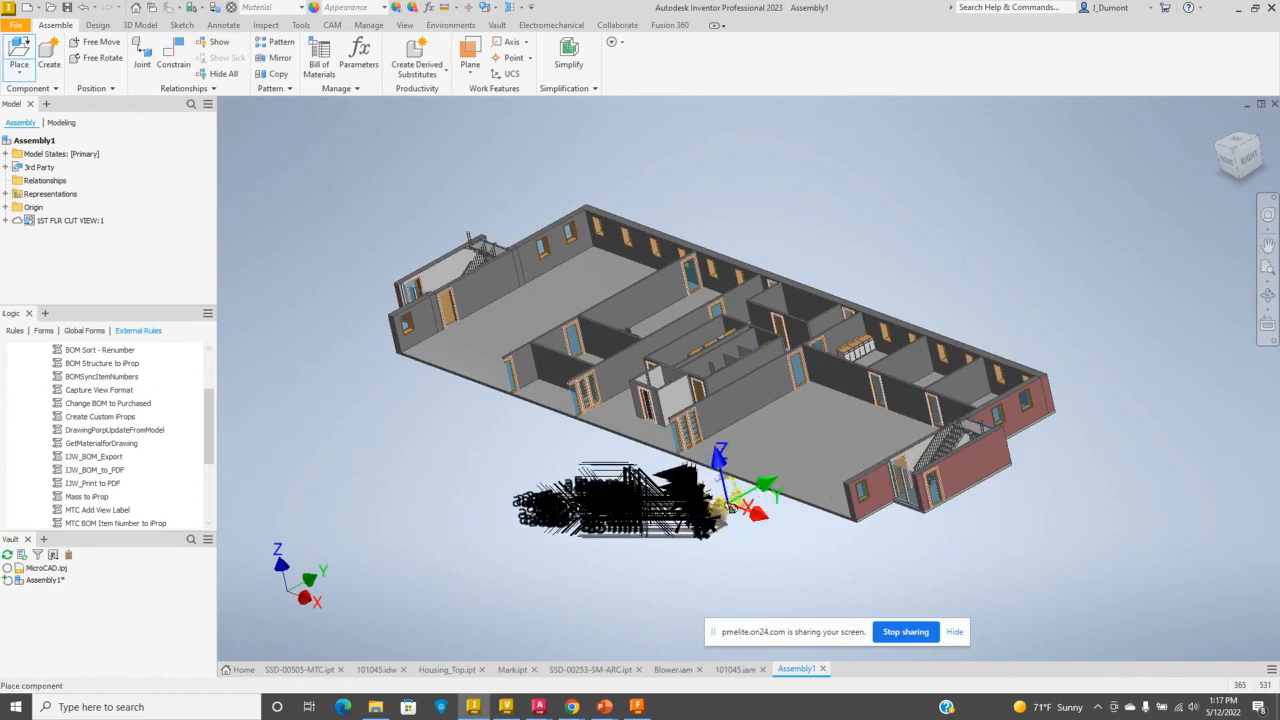
# - Place one instance of the robot assembly just outside the building's long front edge and end the placement
pyautogui.scroll(-3, 718, 503)
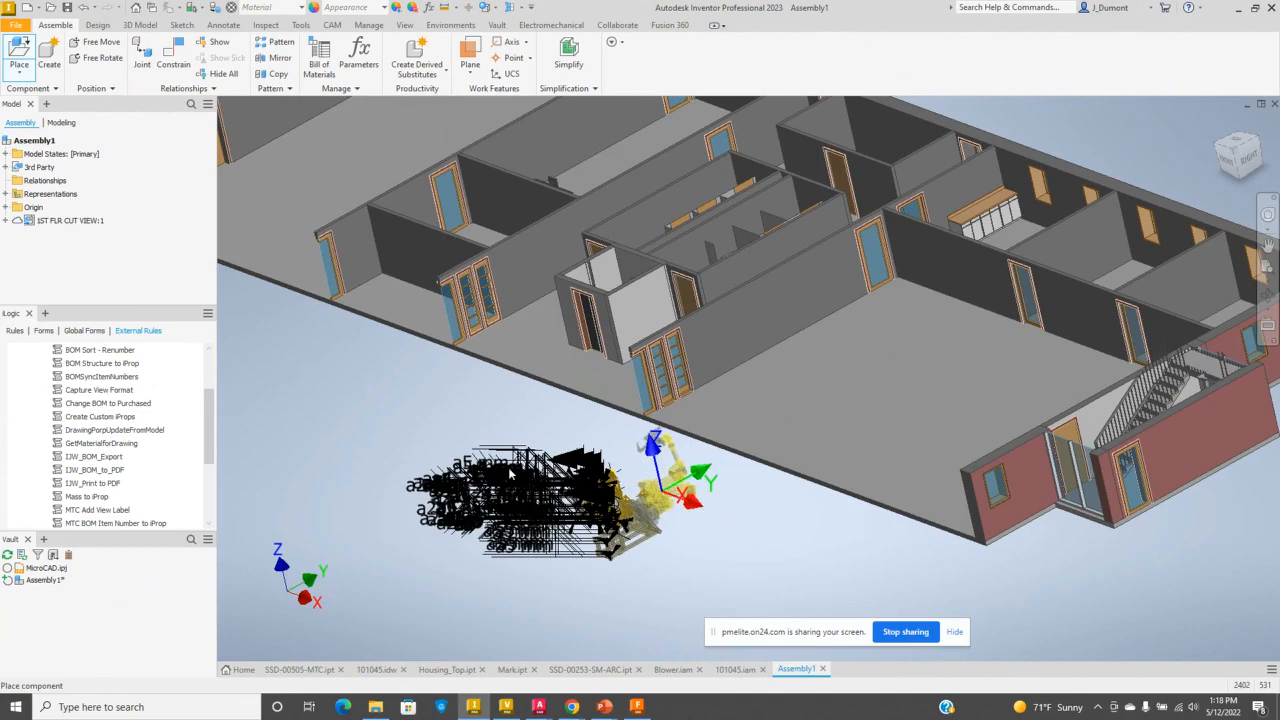
pyautogui.click(566, 425)
pyautogui.rightClick(560, 424)
pyautogui.click(590, 424)
# - Turn off the visibility of welds so the robot assembly's weld annotations are hidden
pyautogui.scroll(-3, 580, 492)
pyautogui.scroll(-4, 577, 497)
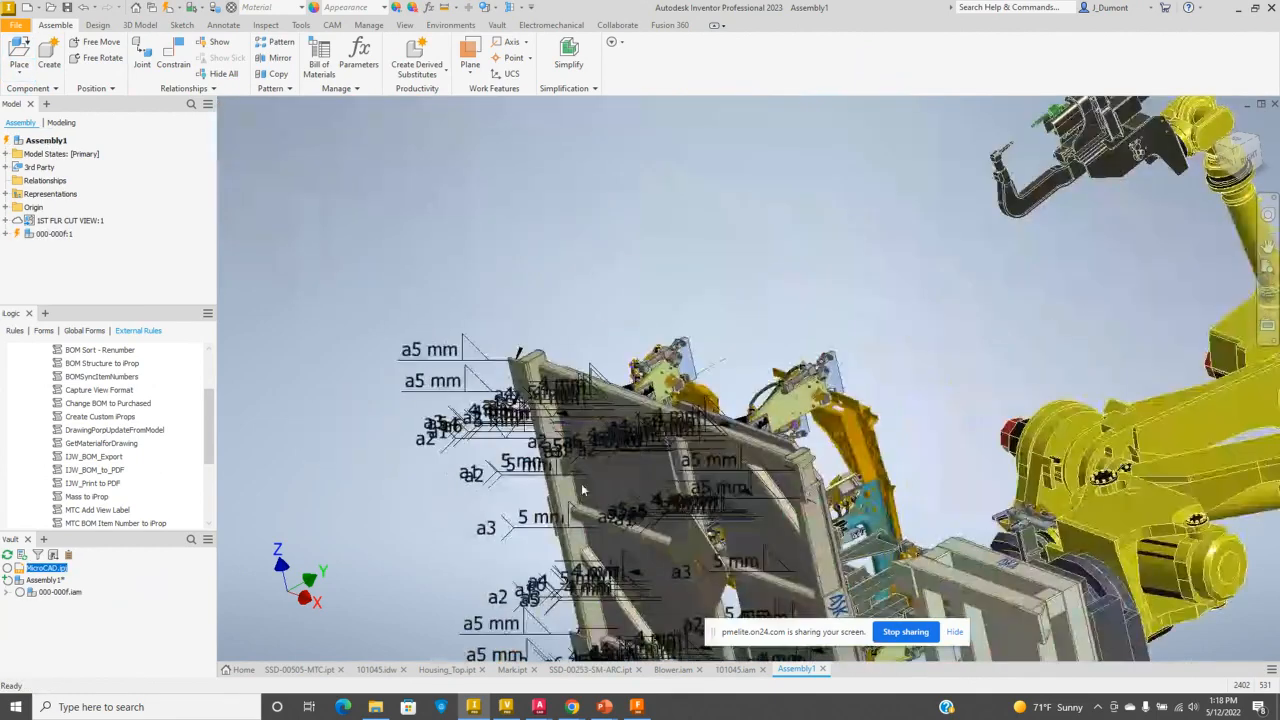
pyautogui.moveTo(560, 181); pyautogui.dragTo(514, 145, button='middle')
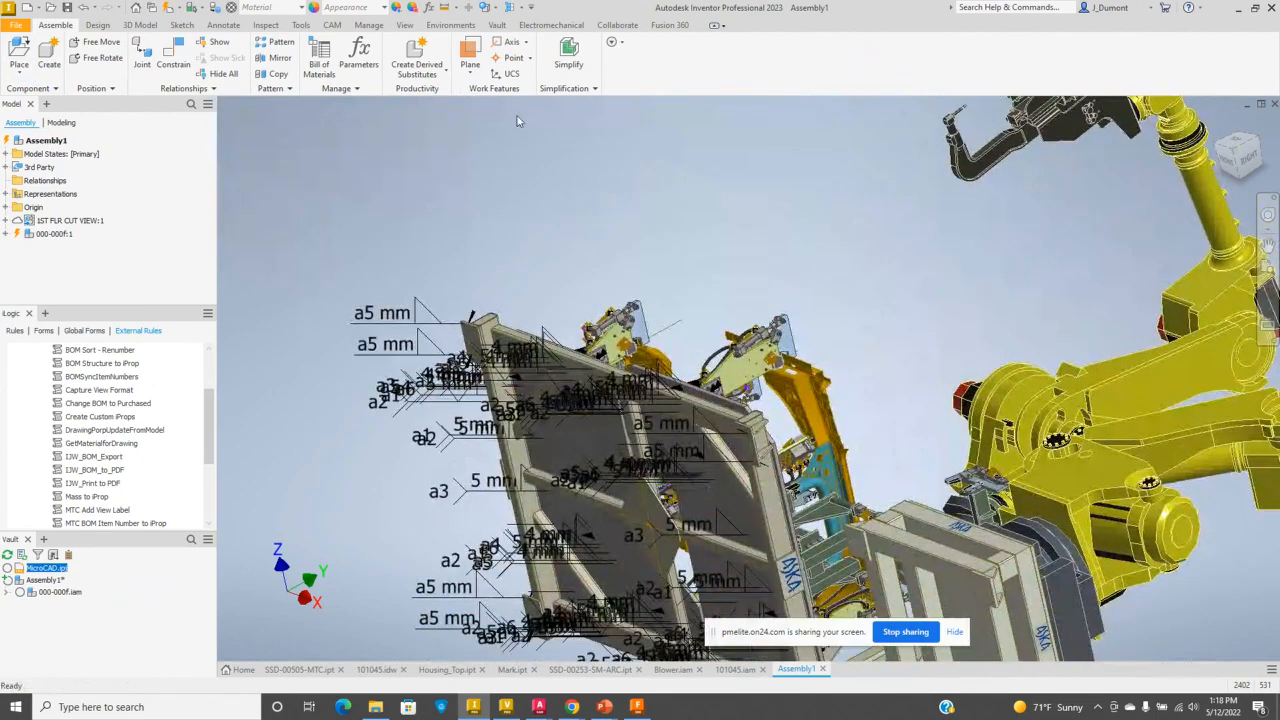
pyautogui.click(405, 25)
pyautogui.click(37, 75)
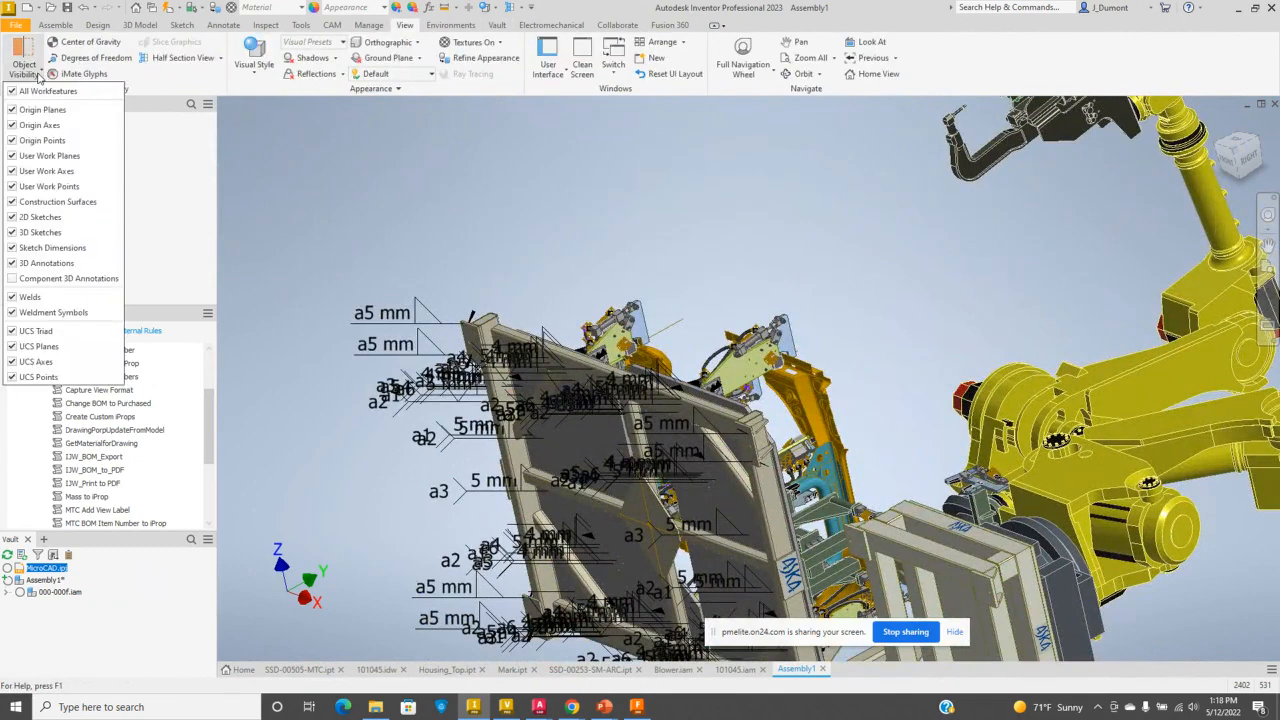
pyautogui.click(30, 297)
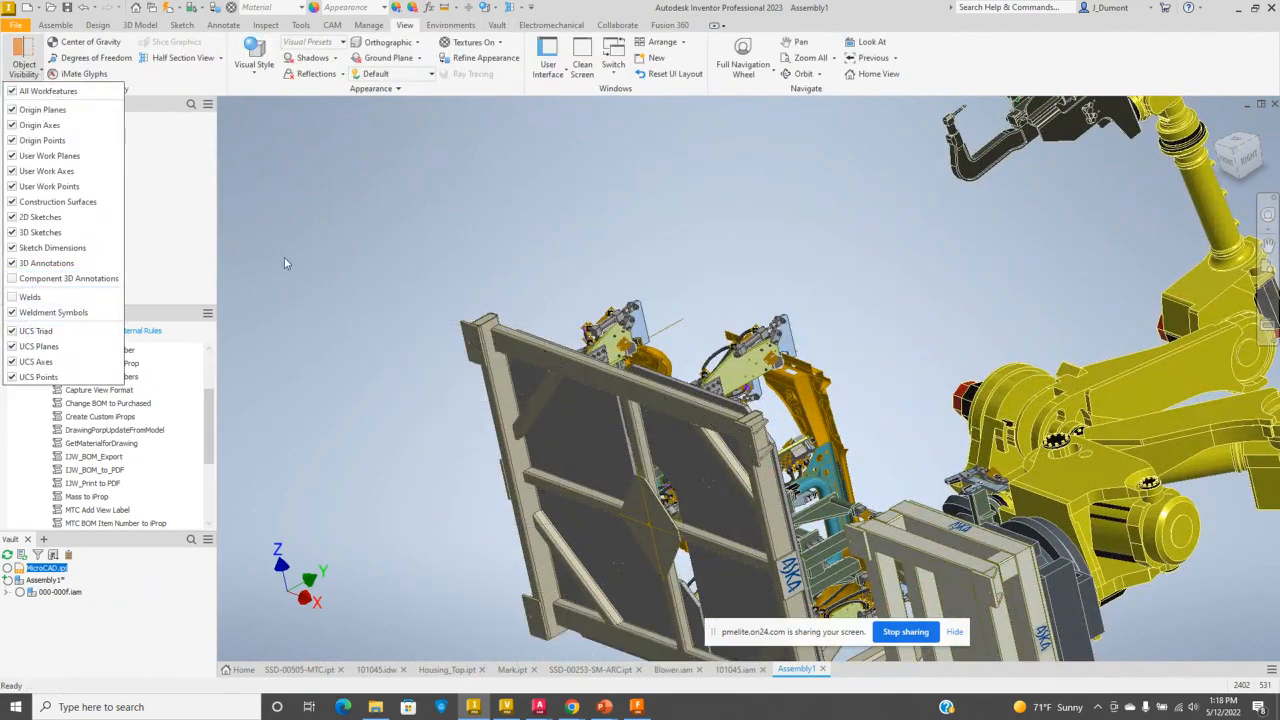
pyautogui.click(285, 263)
# - Add a mate constraint with a 0.000 ft offset between the robot assembly's base and the building floor
pyautogui.scroll(-3, 622, 222)
pyautogui.moveTo(622, 222); pyautogui.dragTo(617, 251, button='middle')
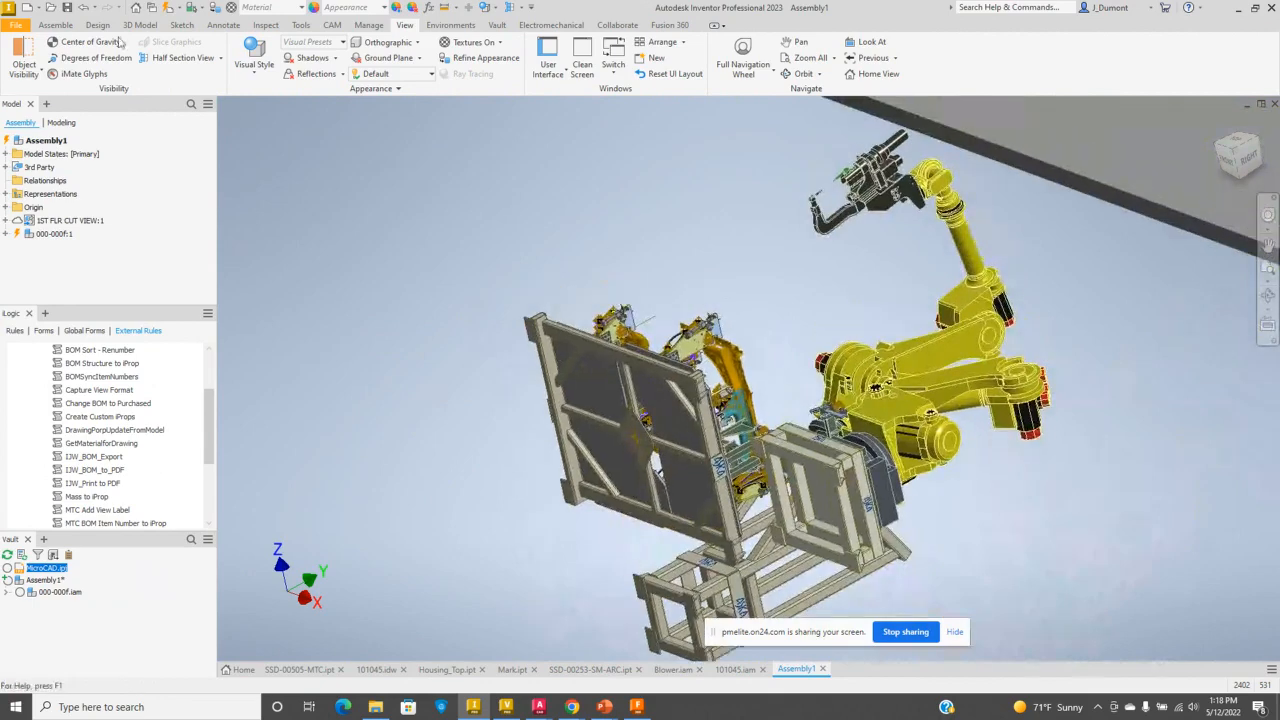
pyautogui.click(55, 25)
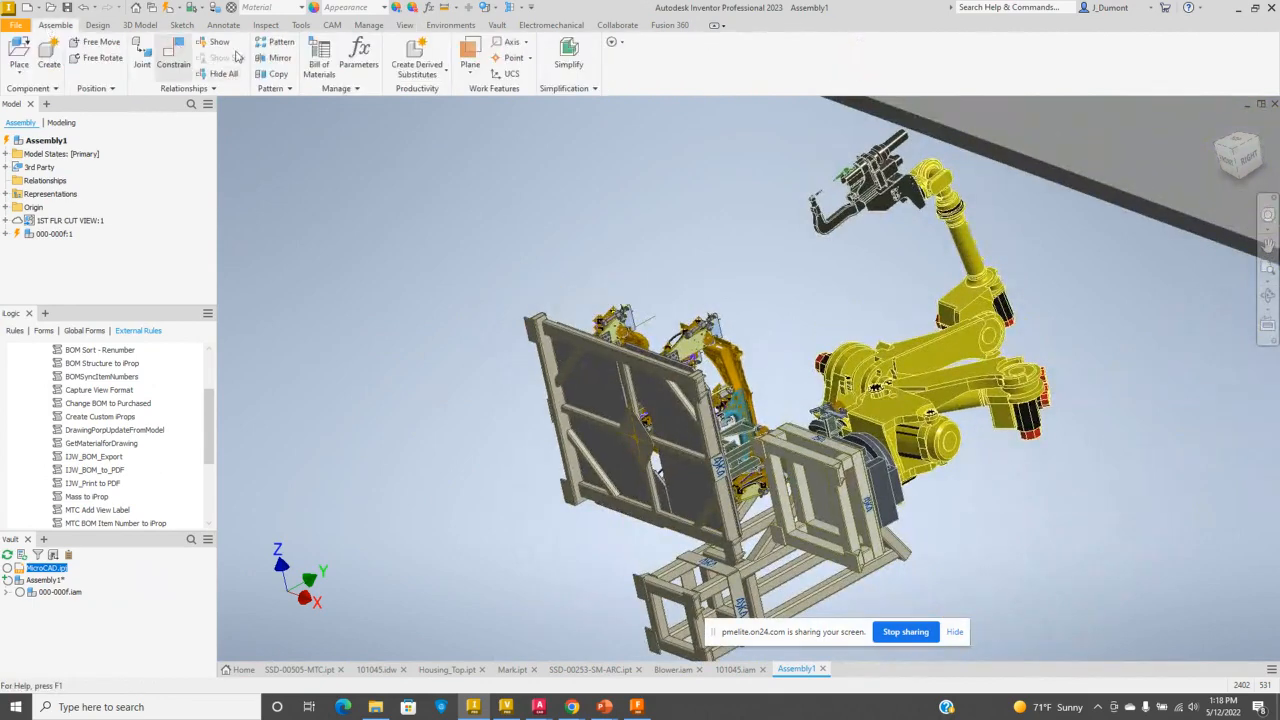
pyautogui.click(173, 55)
pyautogui.scroll(5, 385, 372)
pyautogui.click(389, 362)
pyautogui.scroll(-5, 389, 362)
pyautogui.click(857, 150)
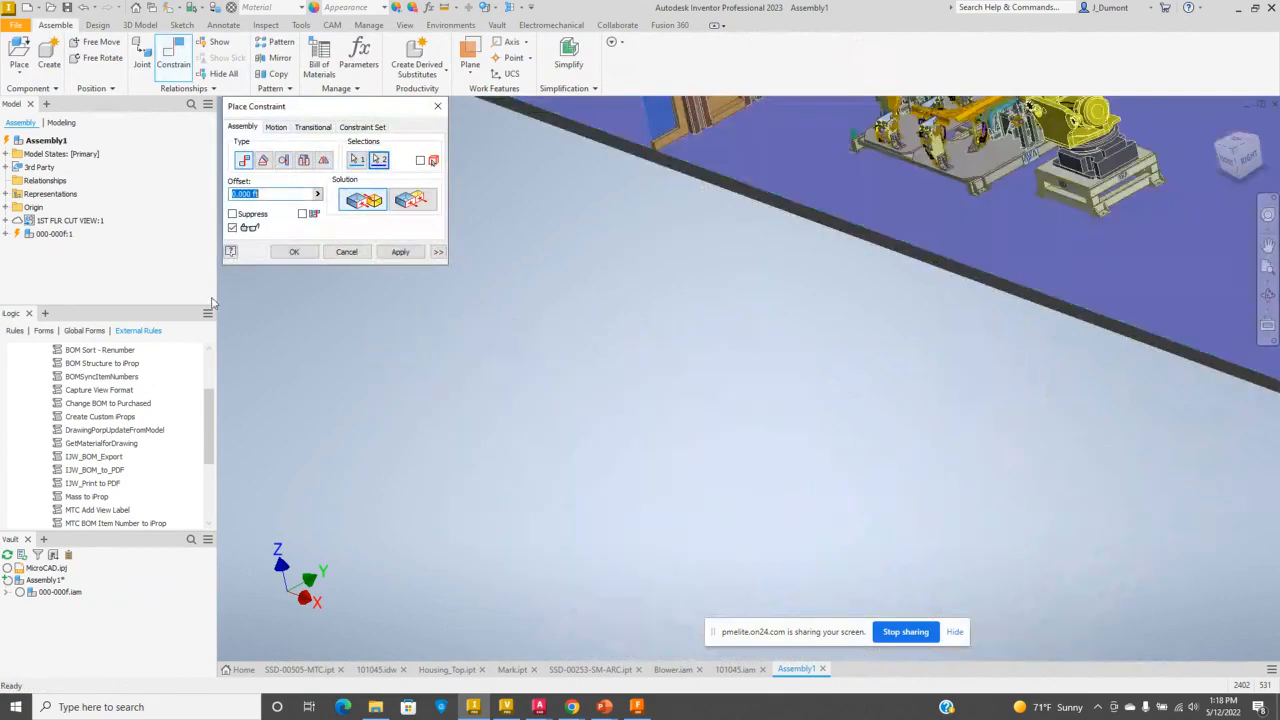
pyautogui.click(294, 251)
# - Move the robot assembly across the floor to the middle of the large open room beside the stairs
pyautogui.scroll(-4, 566, 336)
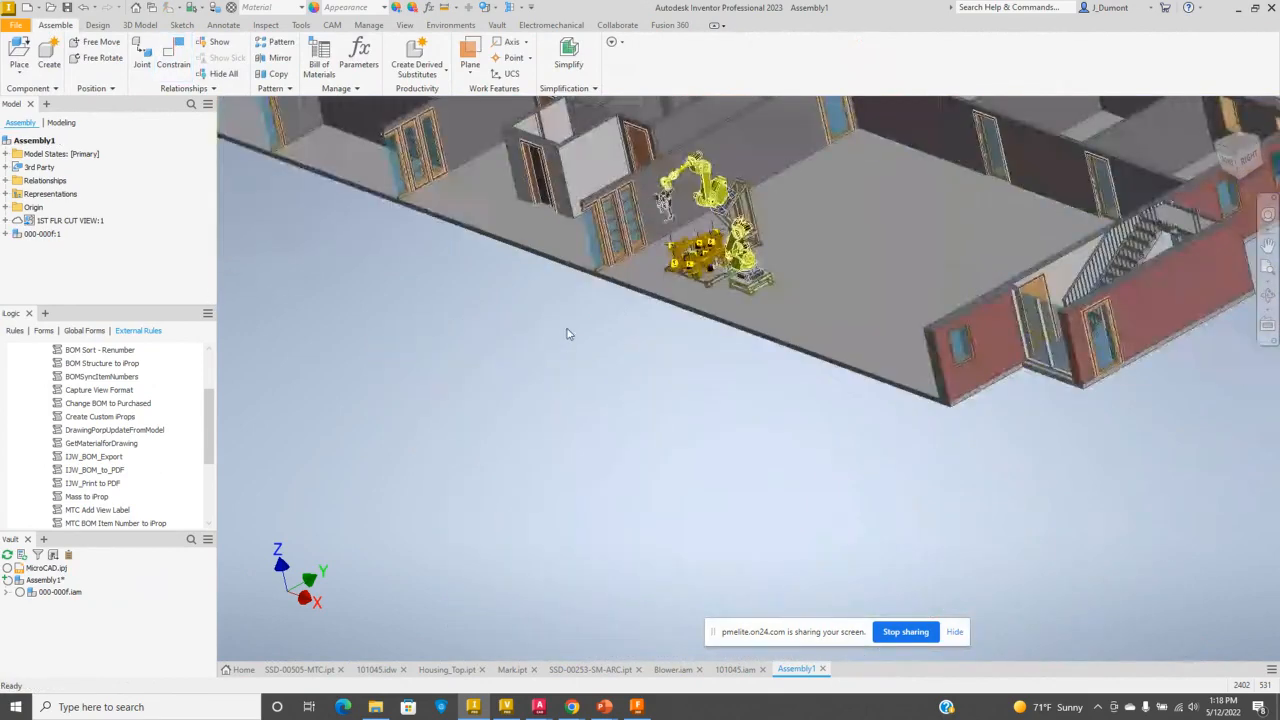
pyautogui.scroll(-2, 566, 333)
pyautogui.scroll(2, 688, 362)
pyautogui.moveTo(688, 362); pyautogui.dragTo(843, 312)
pyautogui.click(706, 480)
pyautogui.moveTo(706, 480); pyautogui.dragTo(648, 486, button='middle')
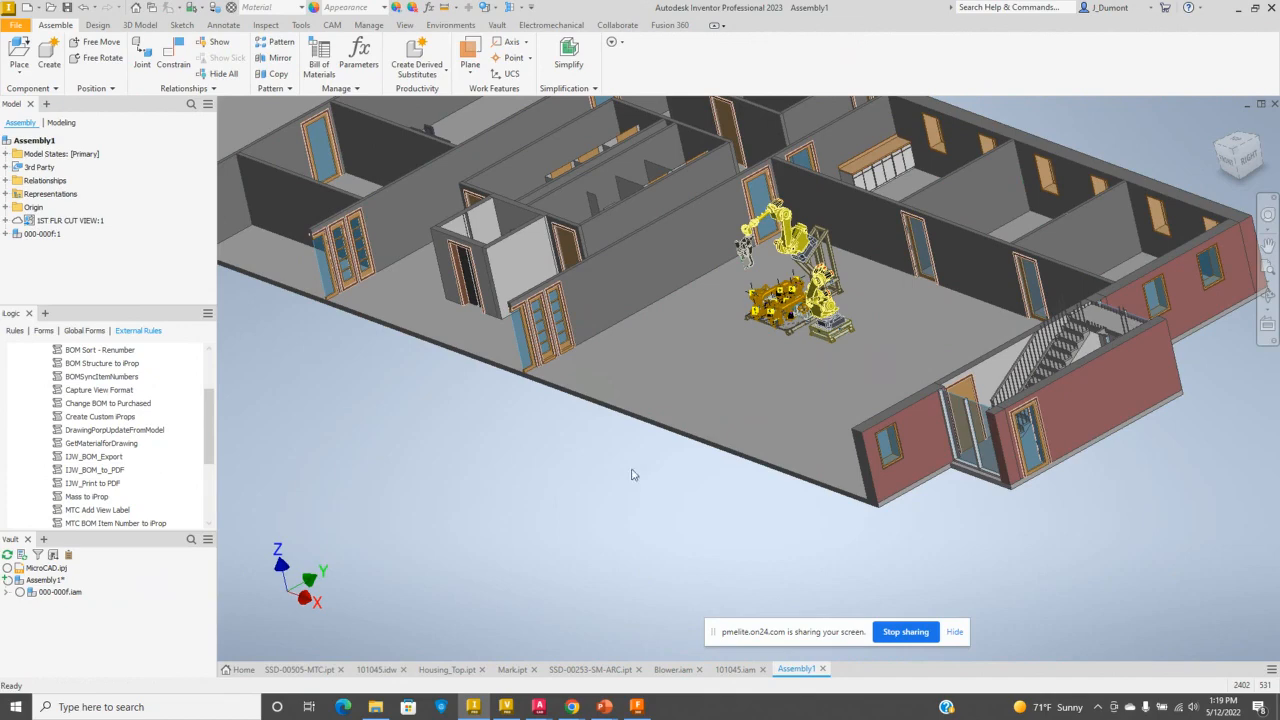
# - Return to the presentation and advance to the slide on Fusion 360 workflow options
pyautogui.moveTo(612, 472); pyautogui.dragTo(608, 482, button='middle')
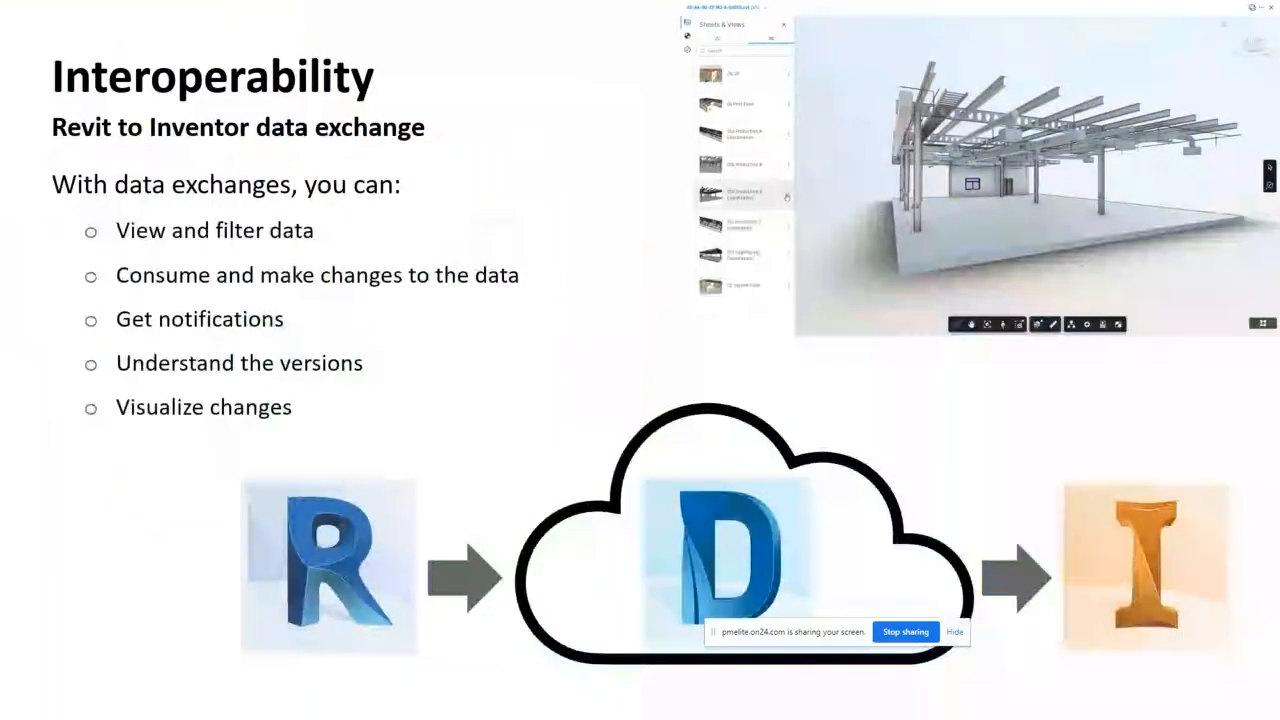
pyautogui.press('Right')
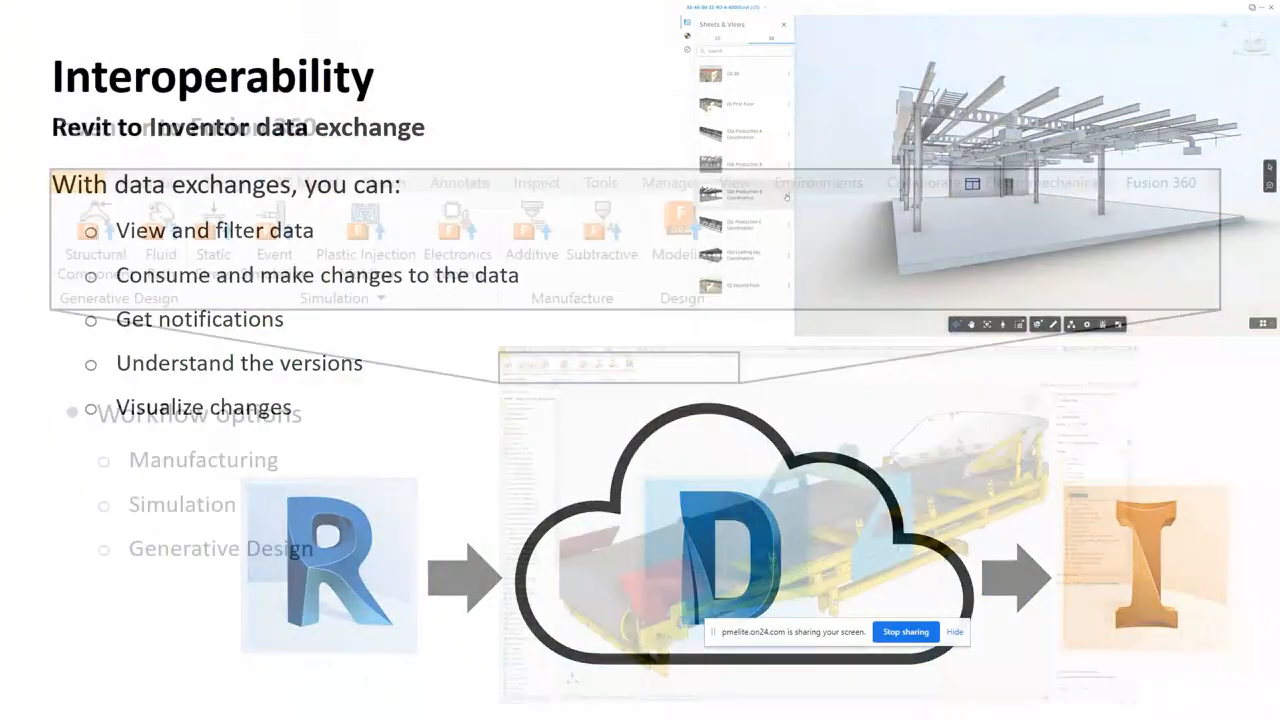
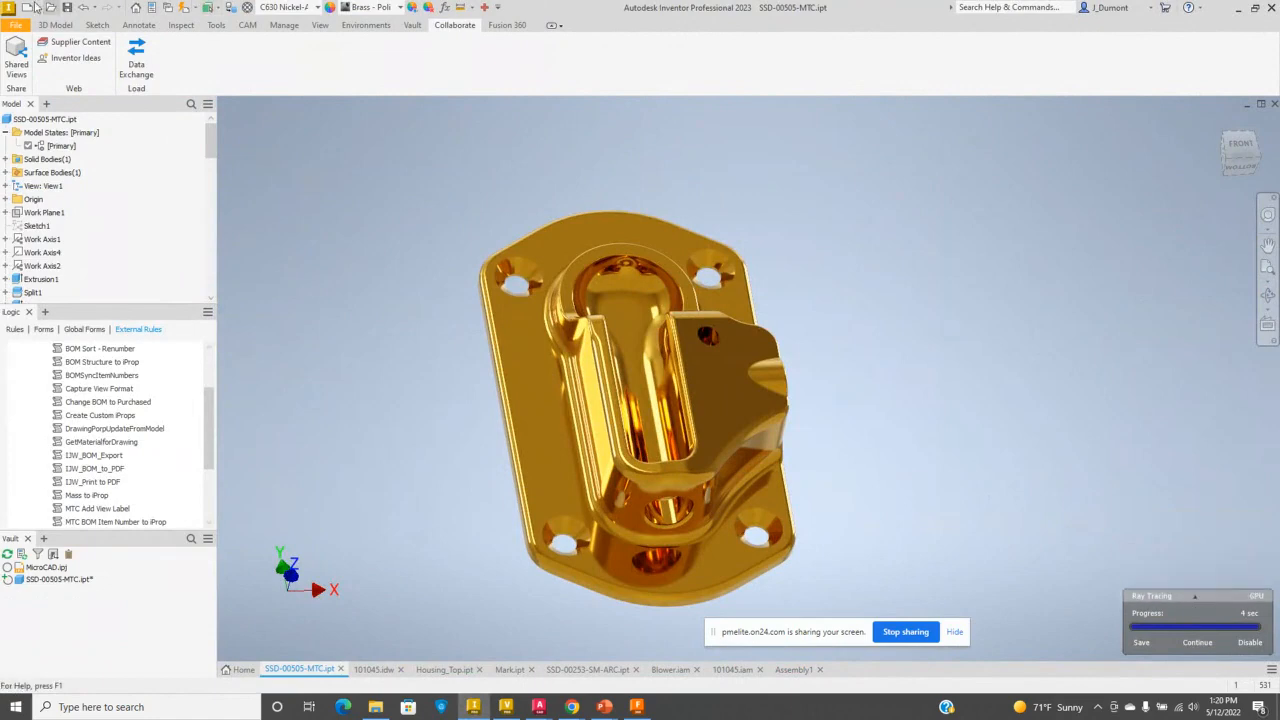
# - Turn off ray tracing on the brass part and begin a Fusion 360 subtractive manufacturing export
pyautogui.click(318, 26)
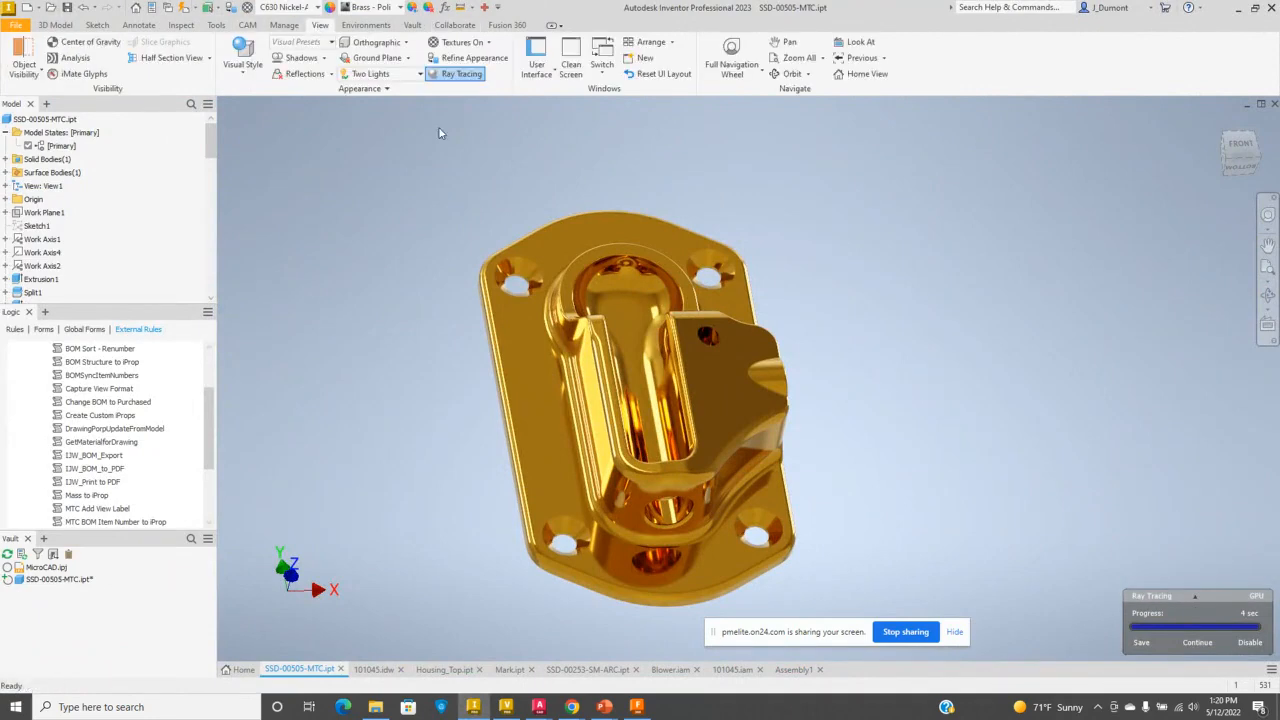
pyautogui.click(460, 73)
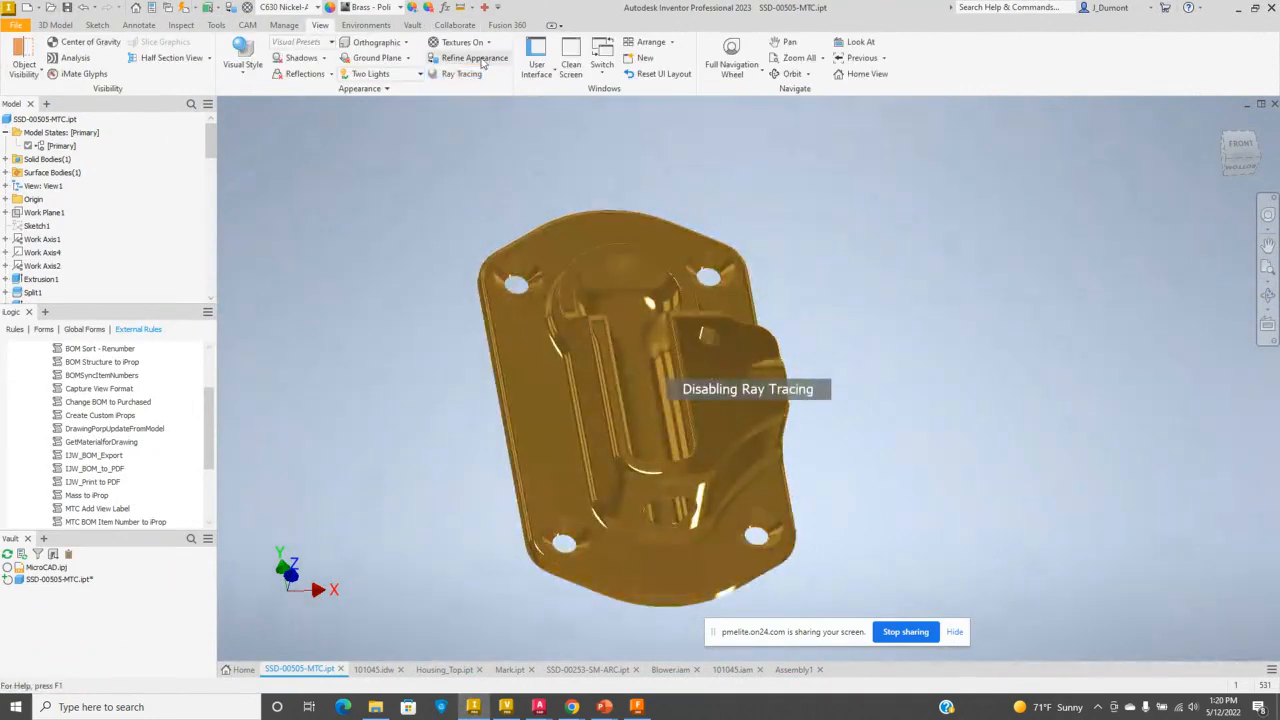
pyautogui.click(503, 27)
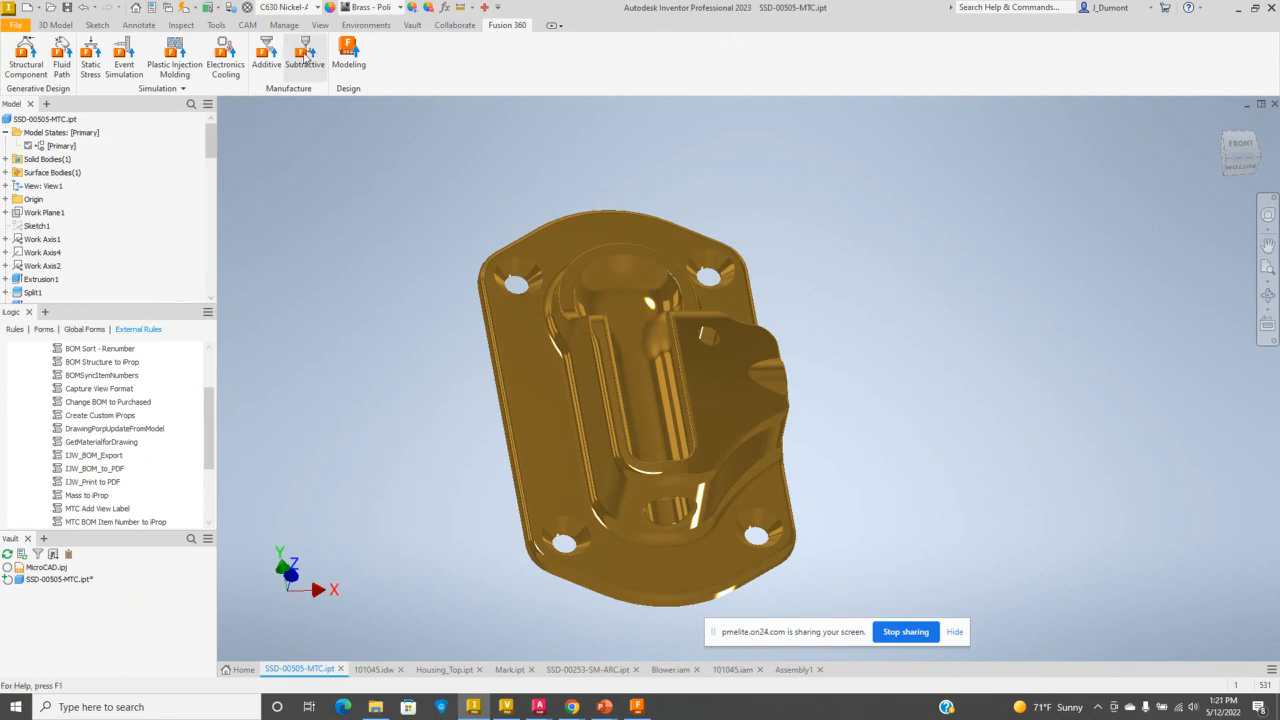
pyautogui.click(306, 57)
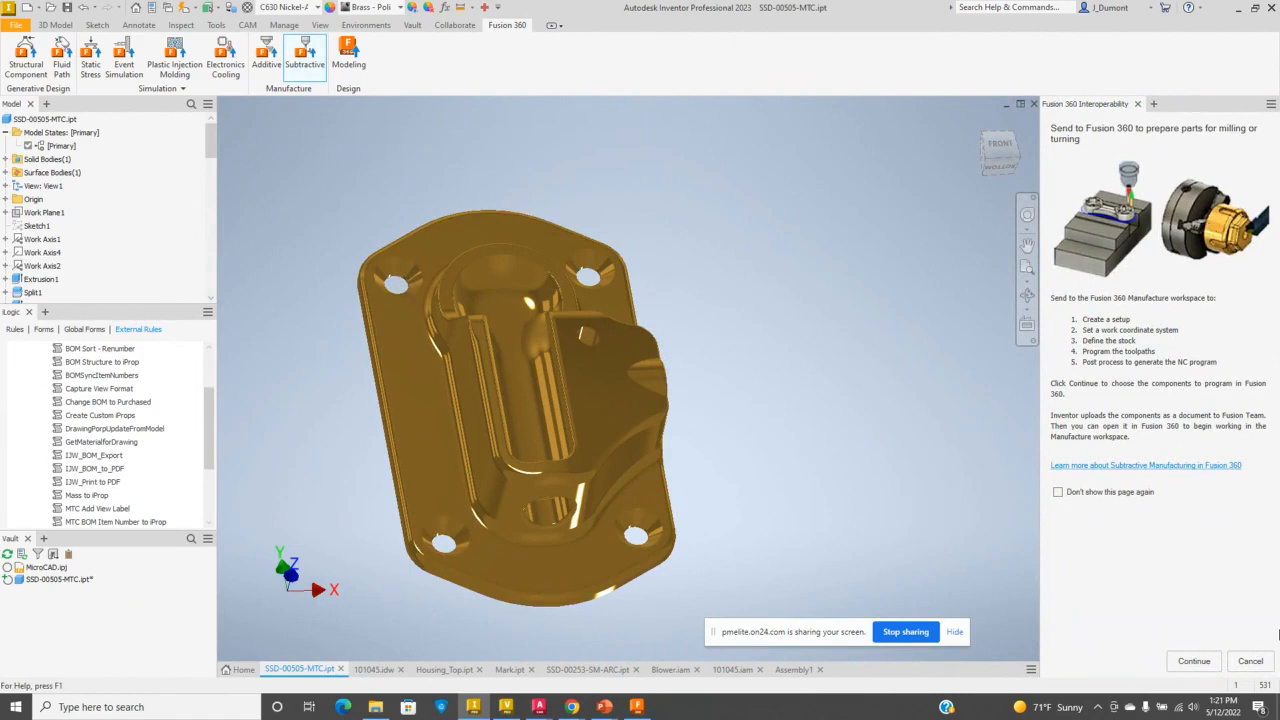
pyautogui.click(1194, 661)
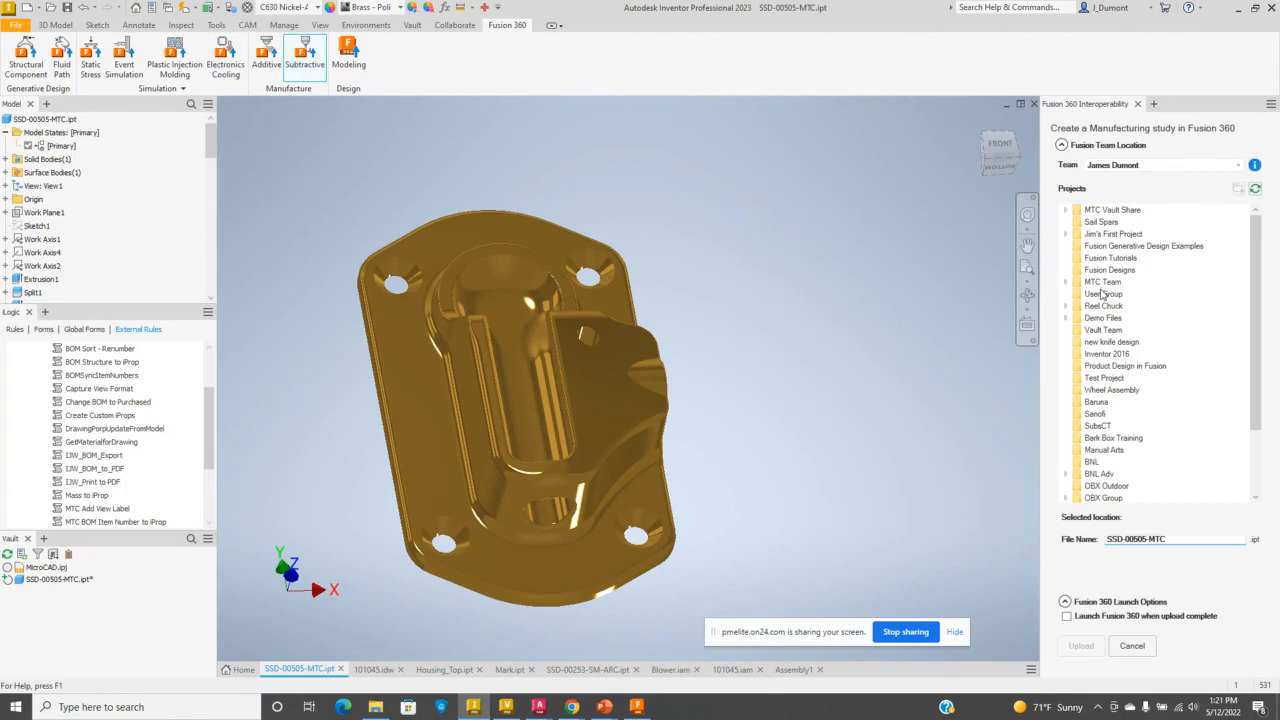
# - Upload SSD-00505-MTC to the MTC Team project and open the uploaded file in Fusion 360
pyautogui.click(1095, 284)
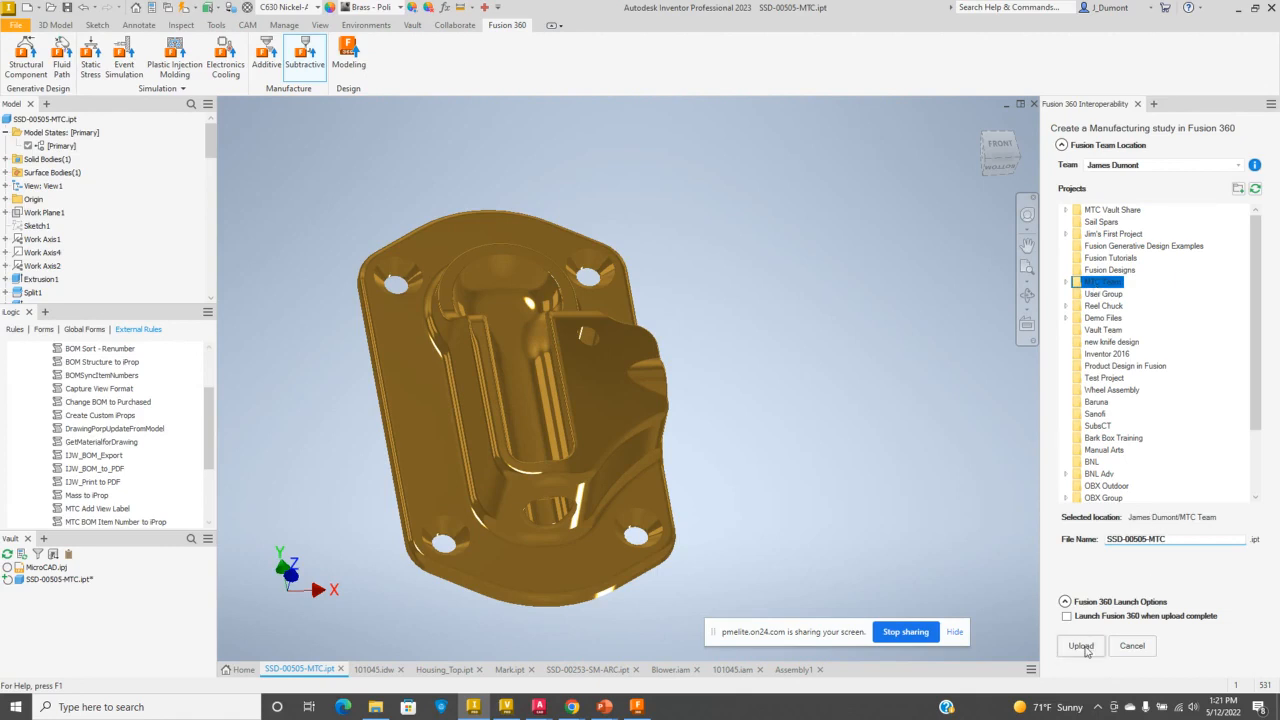
pyautogui.click(1081, 646)
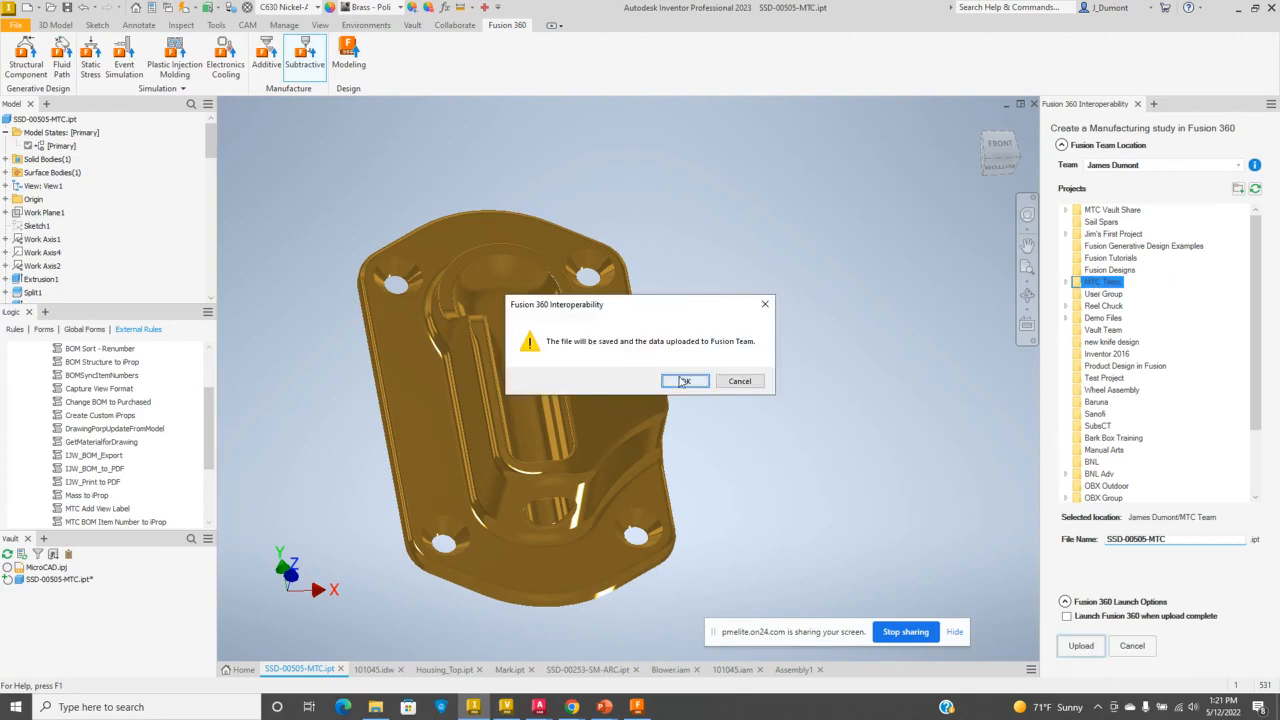
pyautogui.click(684, 381)
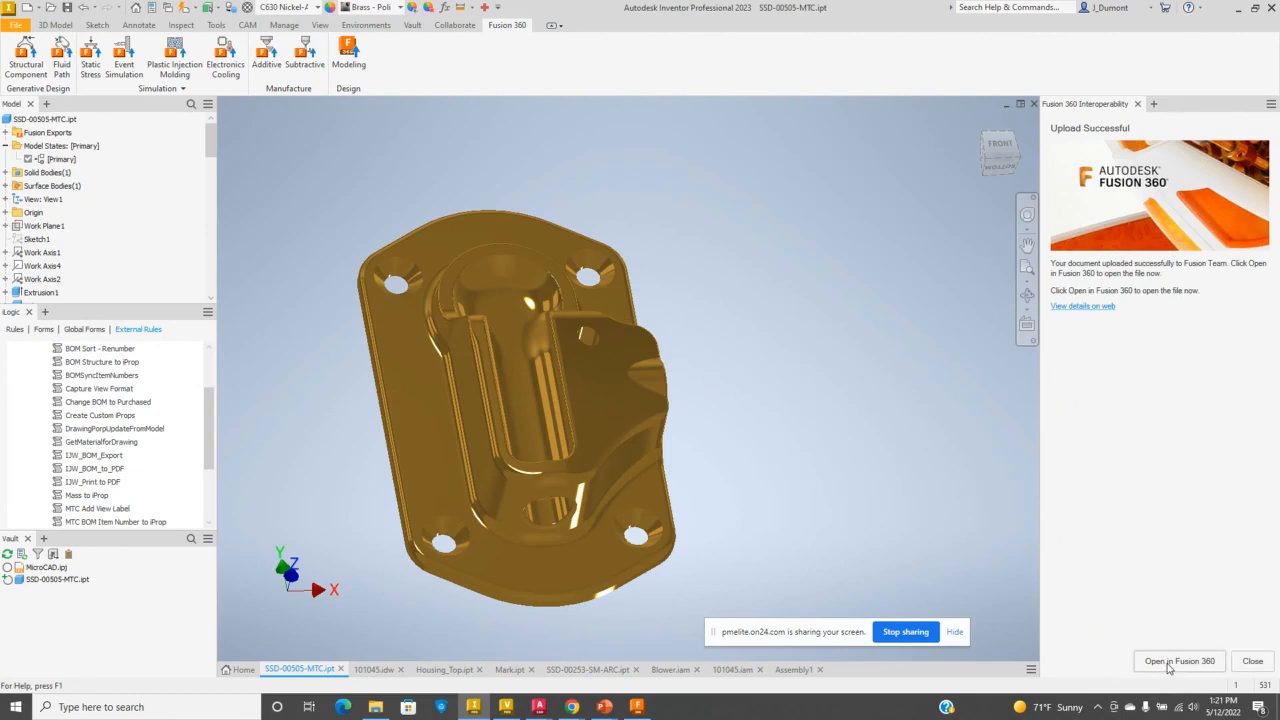
pyautogui.click(1179, 661)
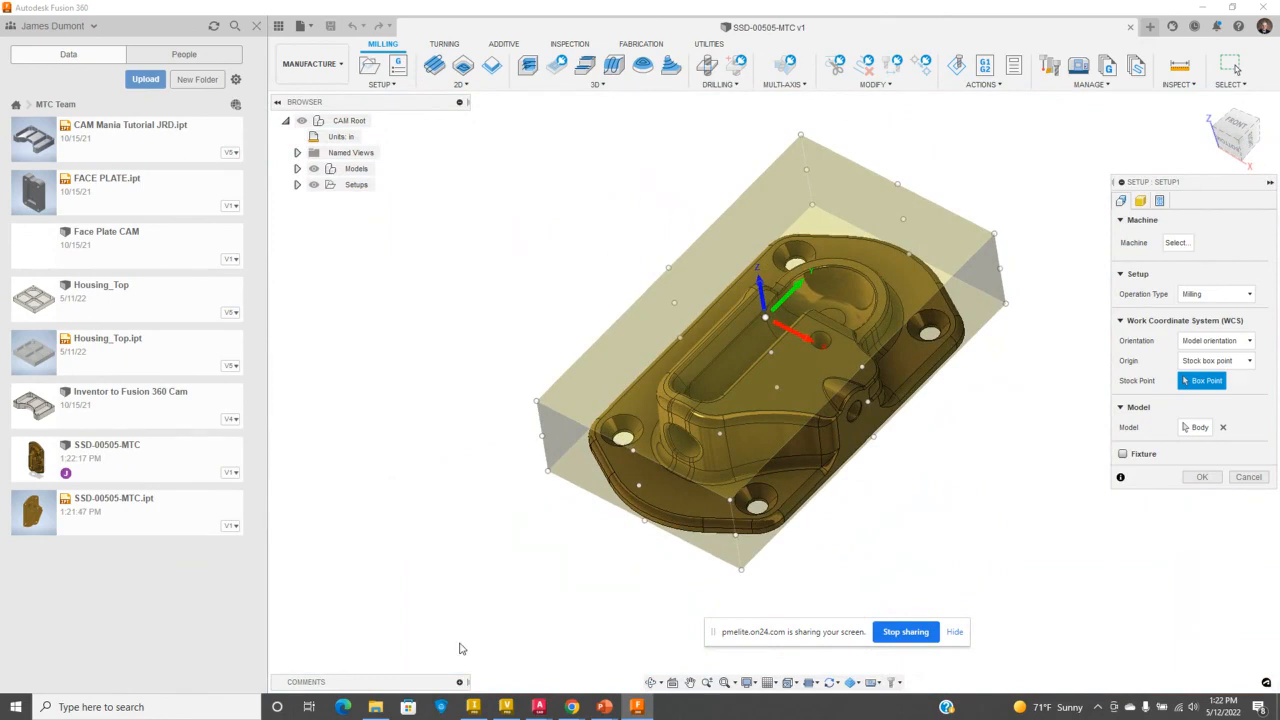
# - Switch back to Inventor, go to Housing_Top.ipt and open its subtractive manufacturing export in Fusion 360
pyautogui.click(472, 708)
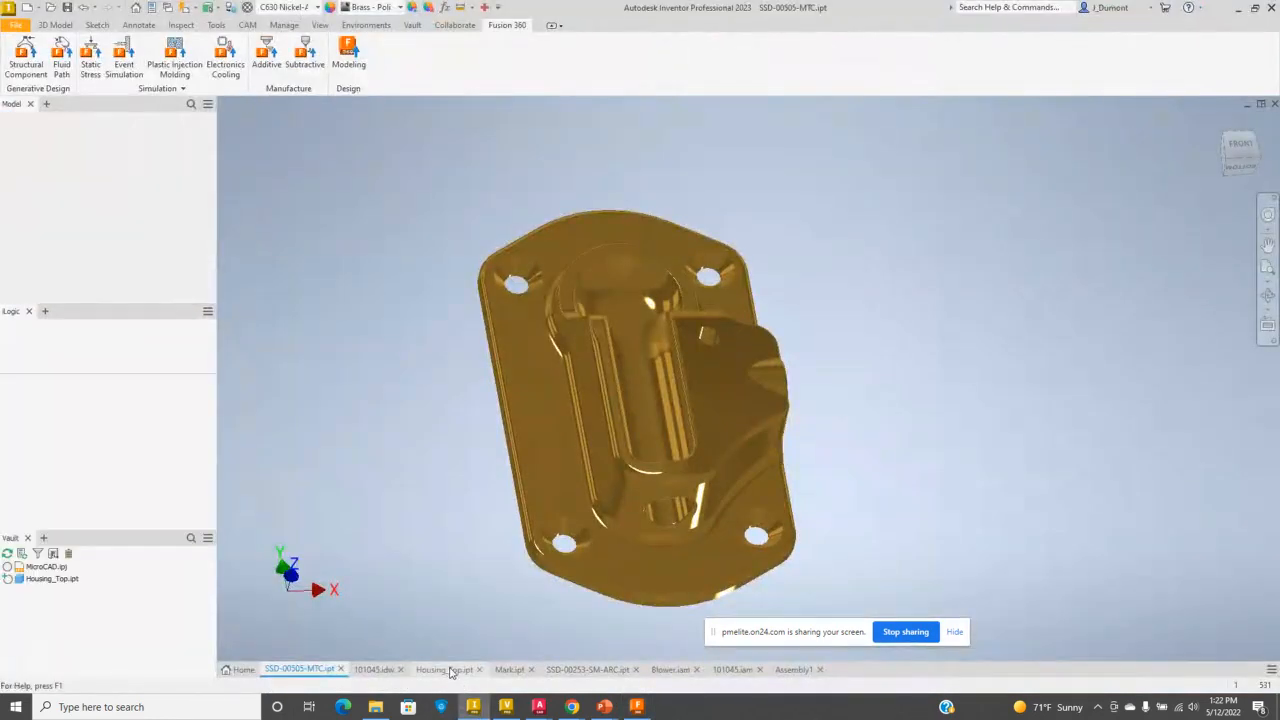
pyautogui.click(448, 669)
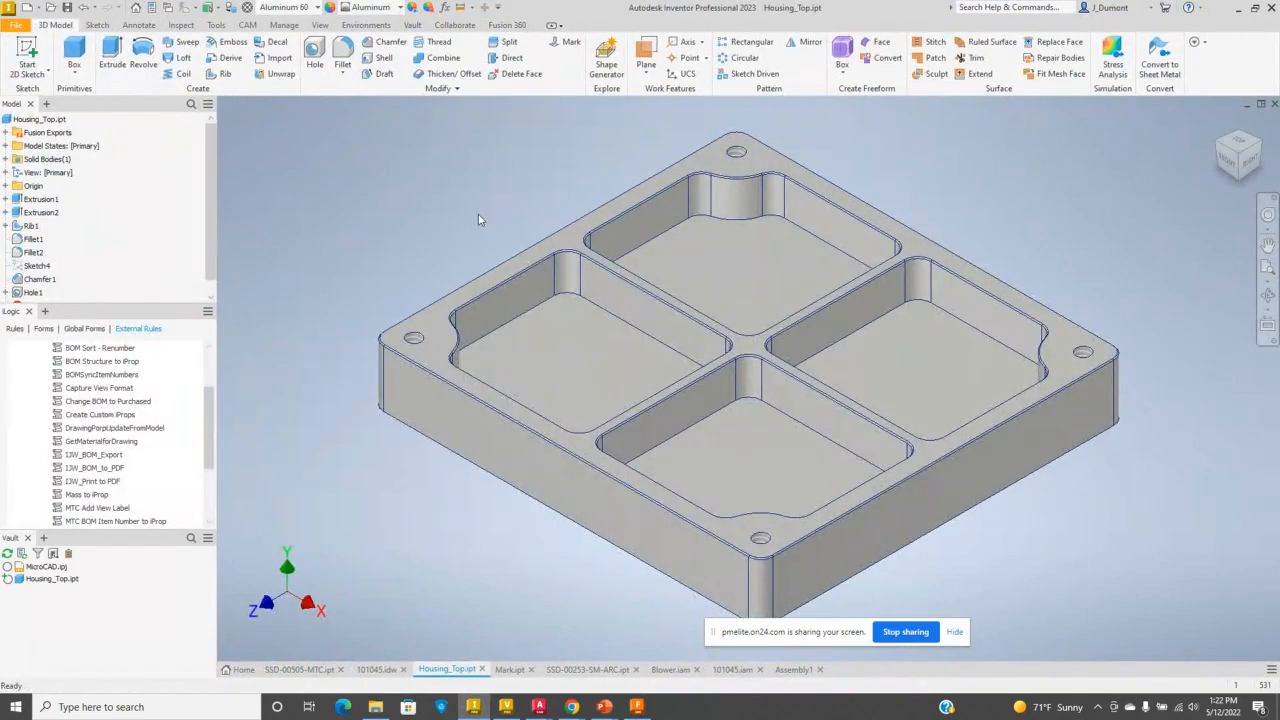
pyautogui.click(5, 132)
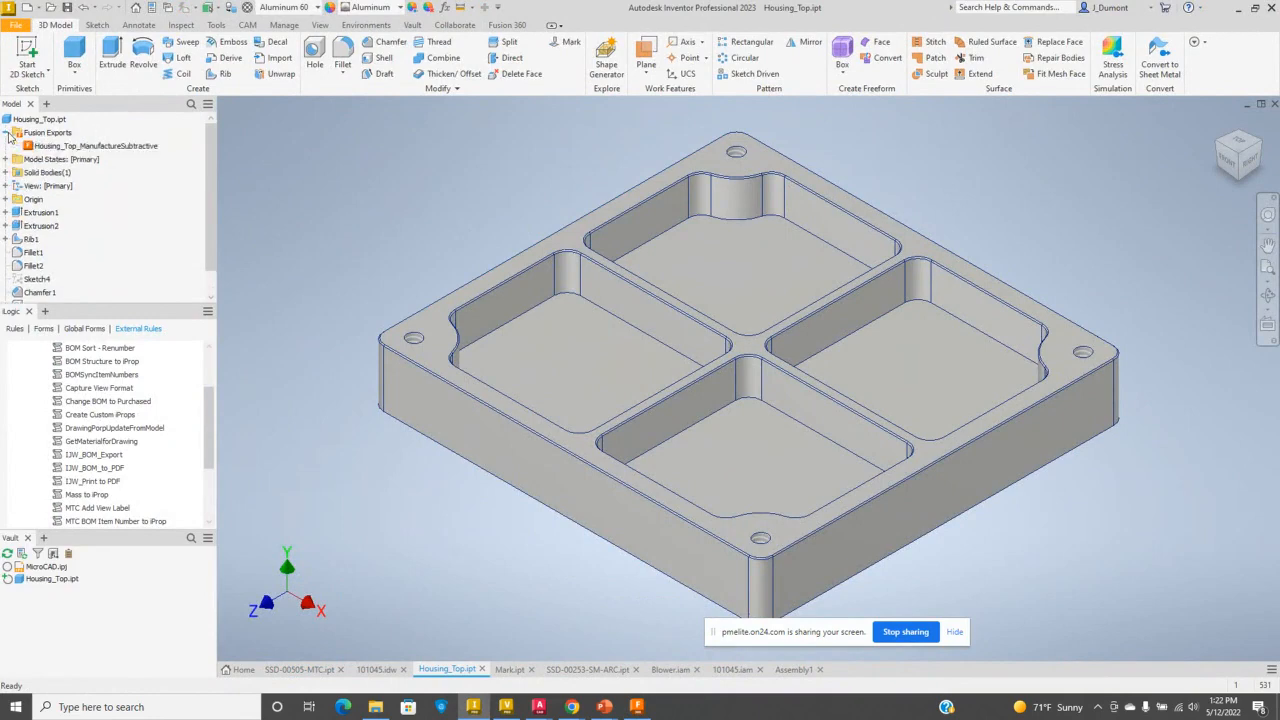
pyautogui.rightClick(92, 150)
pyautogui.click(127, 184)
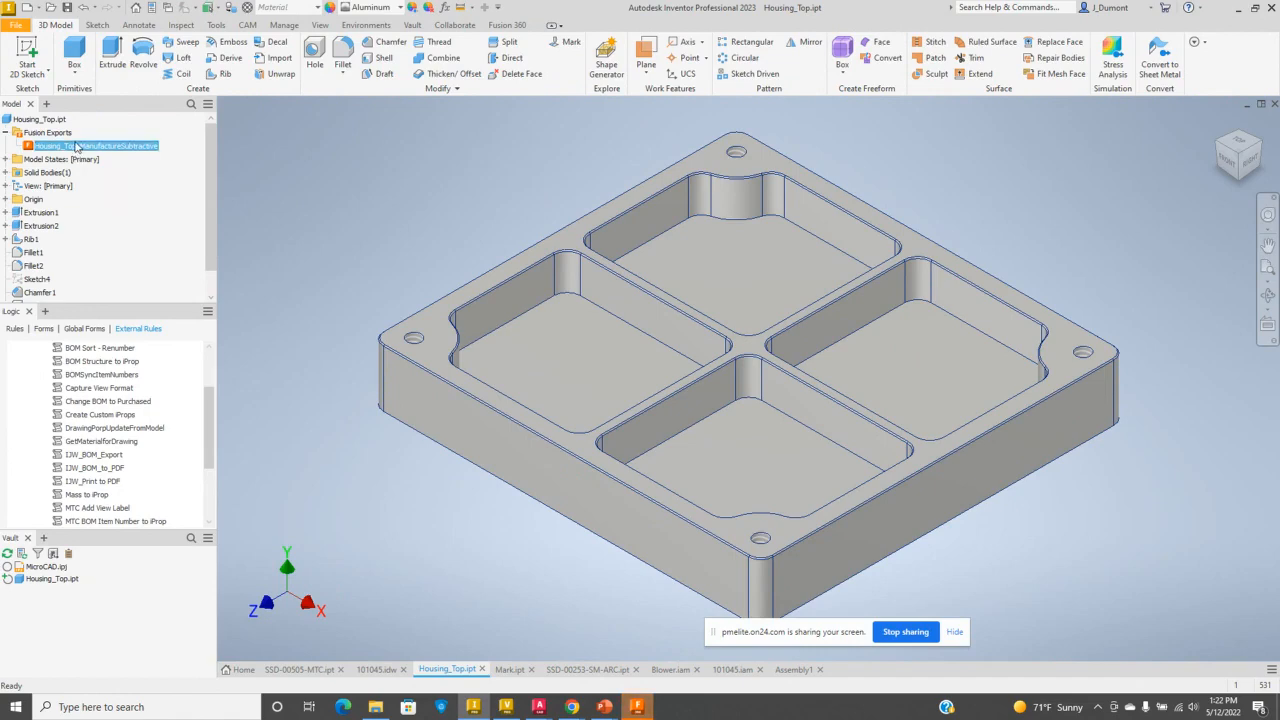
pyautogui.click(637, 707)
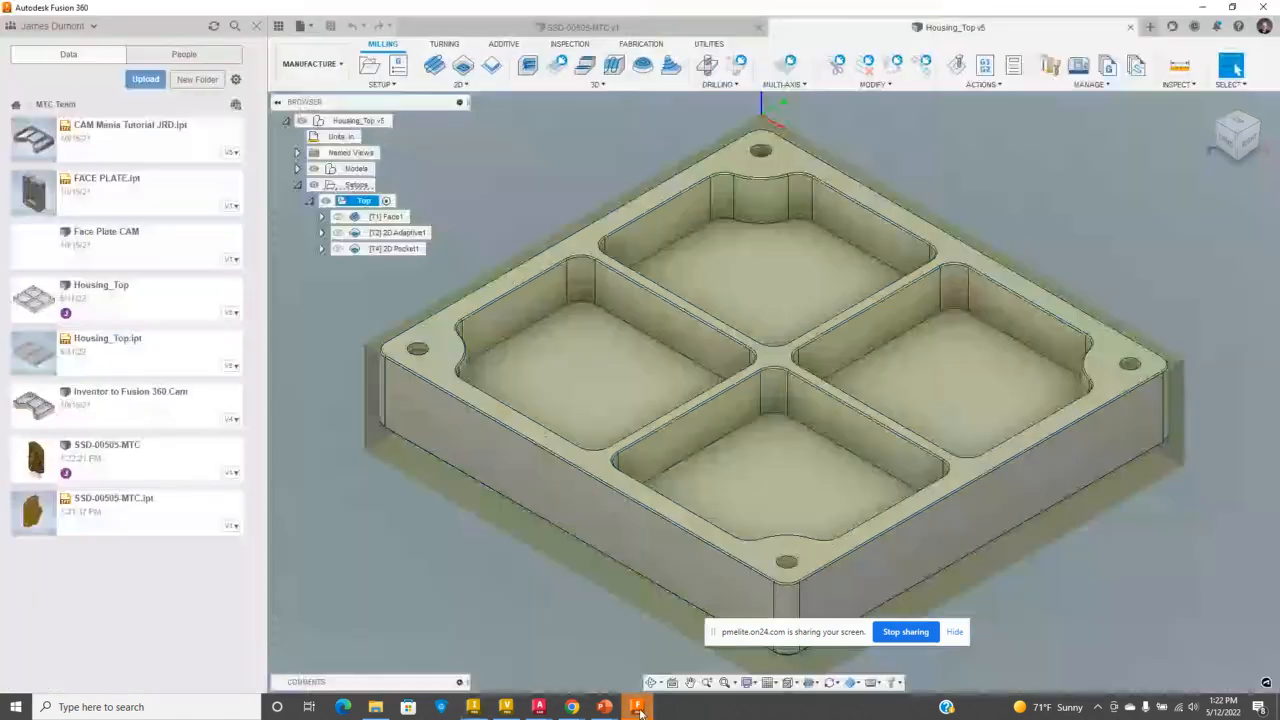
# - Simulate the machining operations of the Top setup on Housing_Top and close the simulation
pyautogui.click(338, 304)
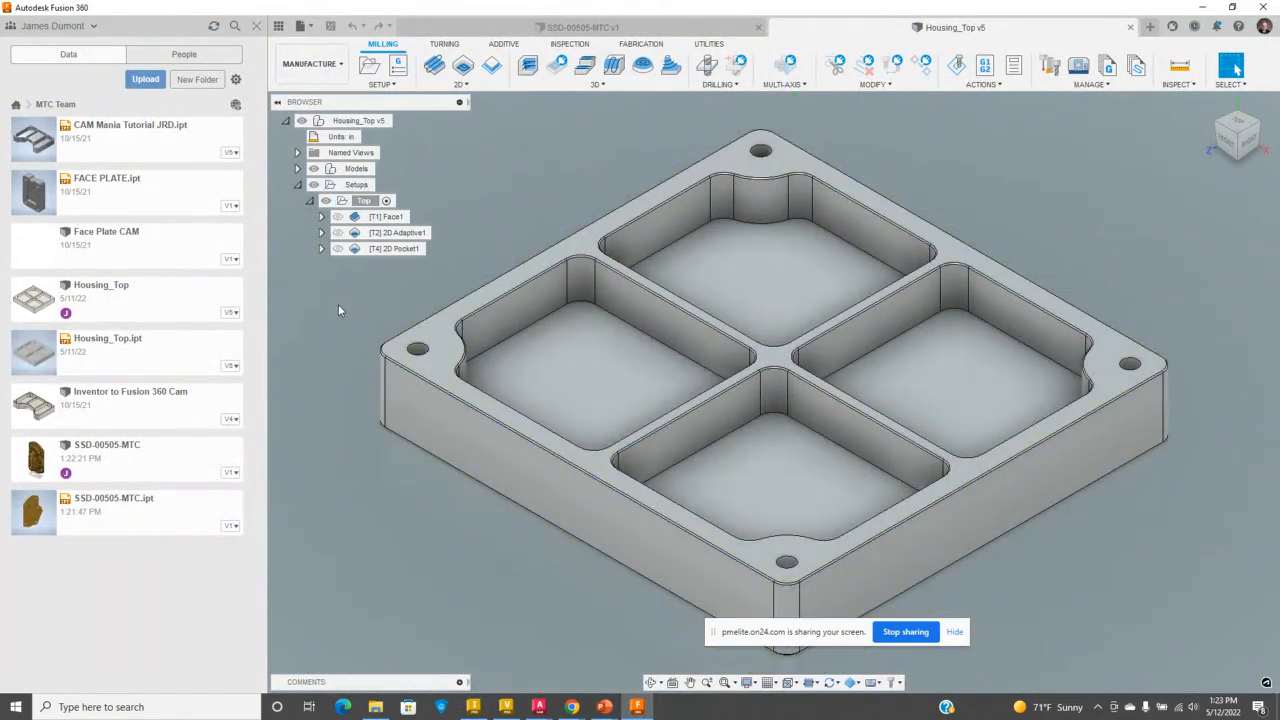
pyautogui.click(356, 201)
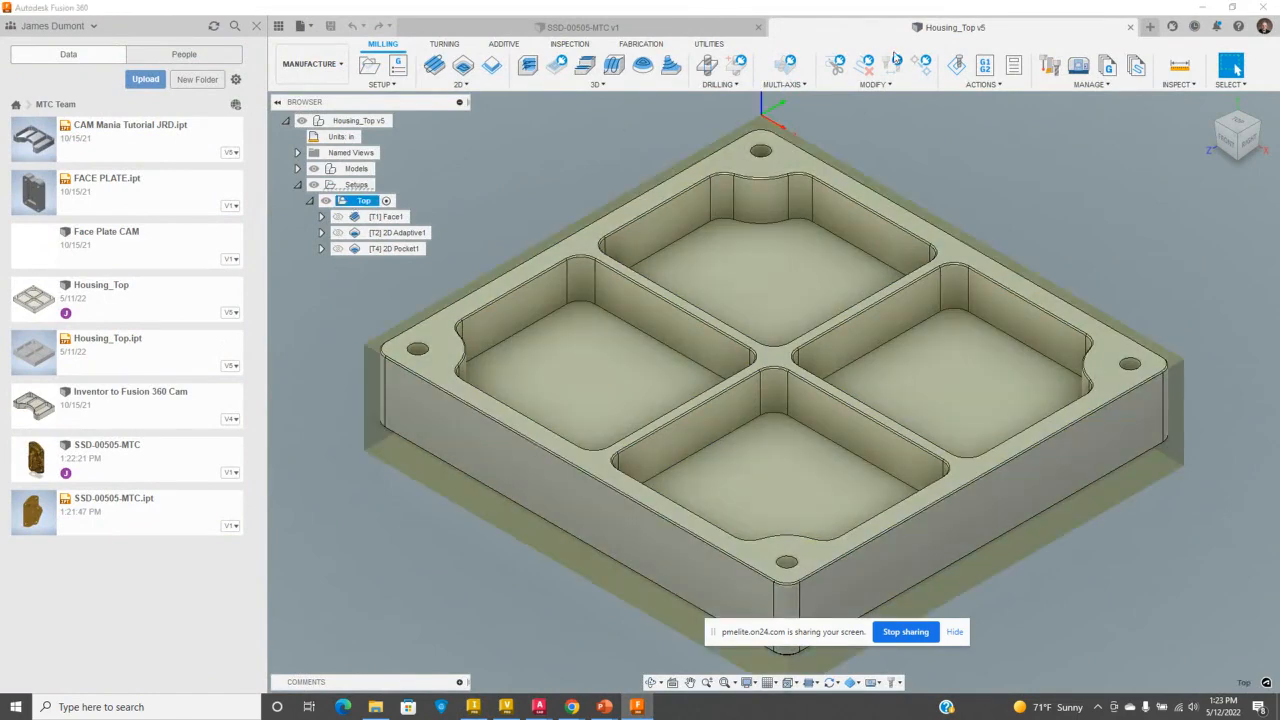
pyautogui.click(962, 66)
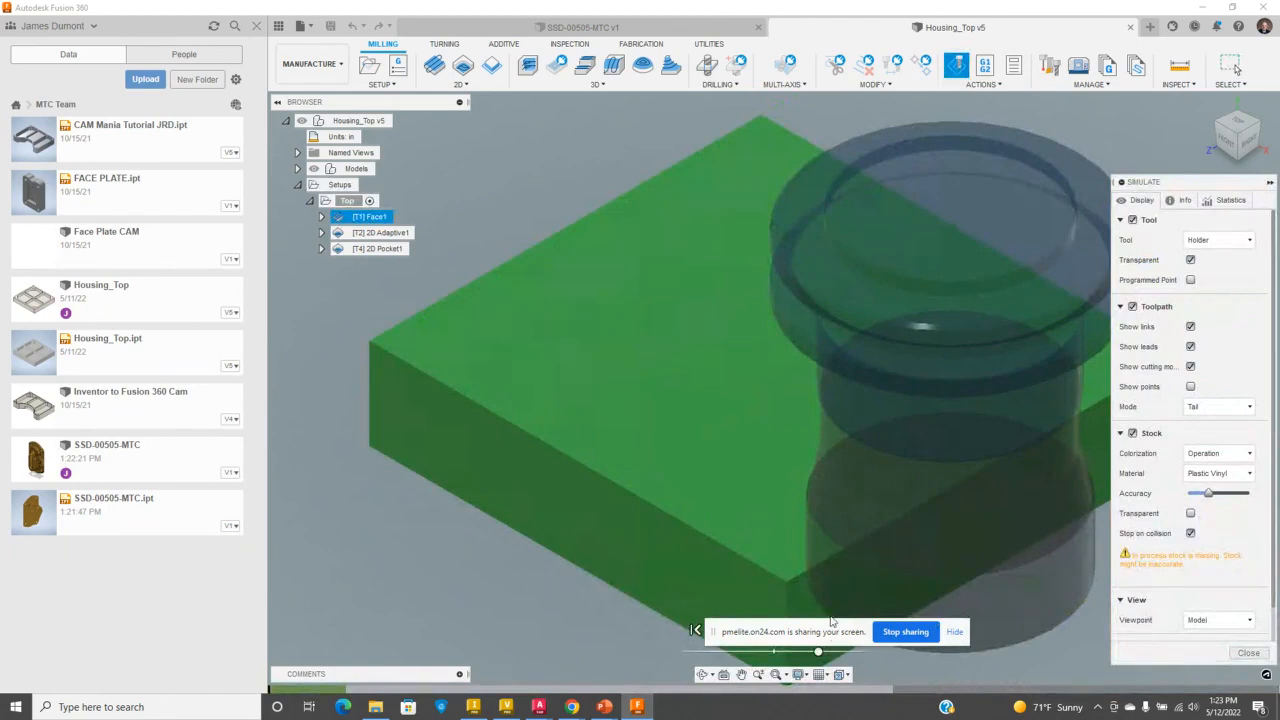
pyautogui.moveTo(806, 638); pyautogui.dragTo(2, 590)
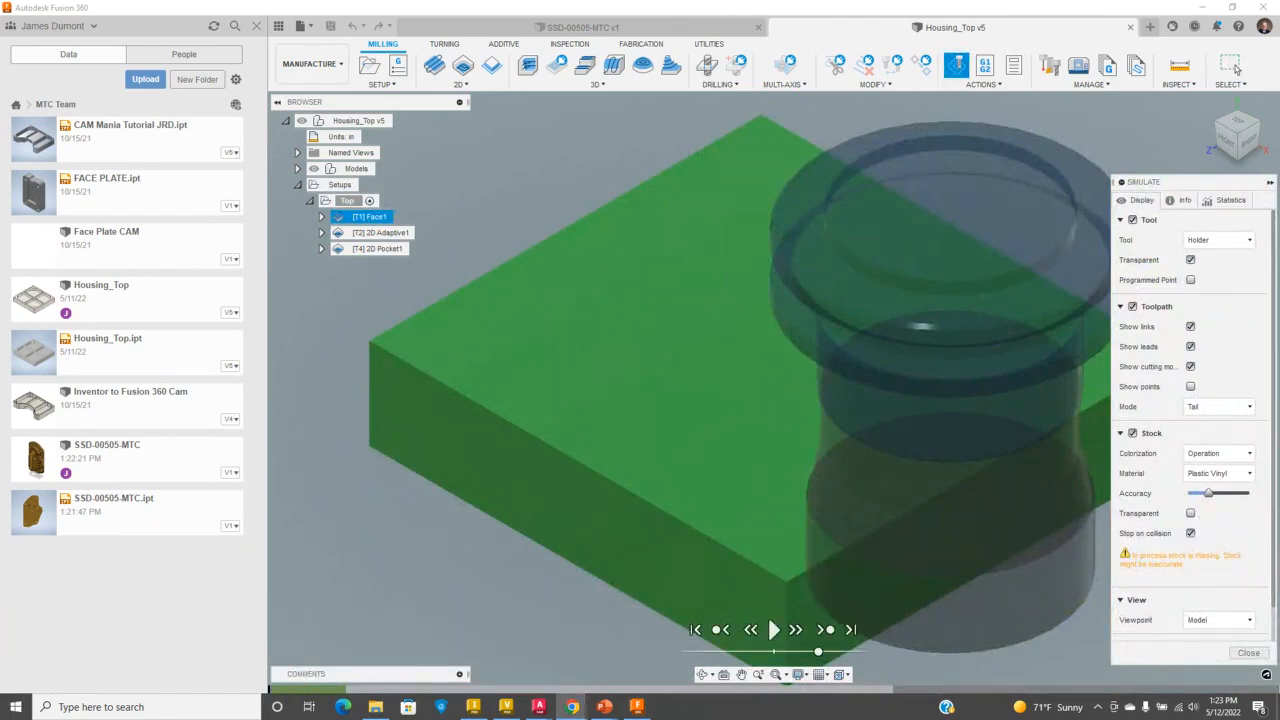
pyautogui.click(773, 629)
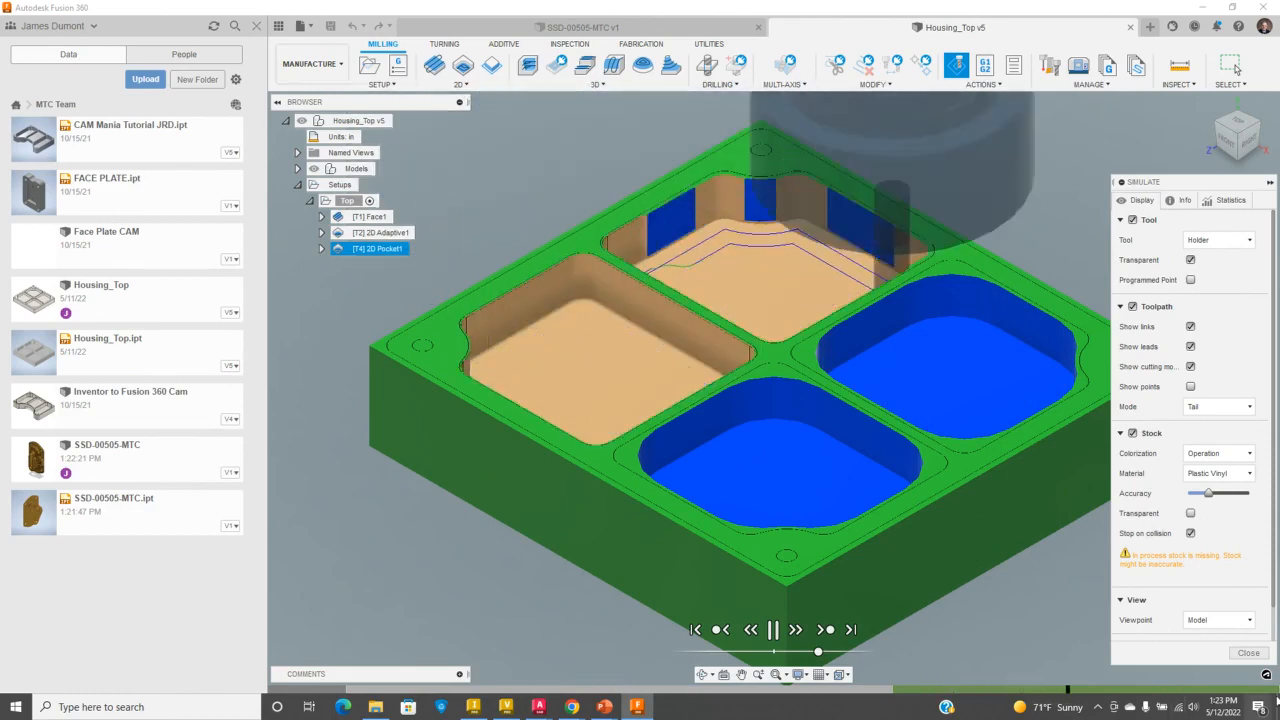
pyautogui.click(1249, 653)
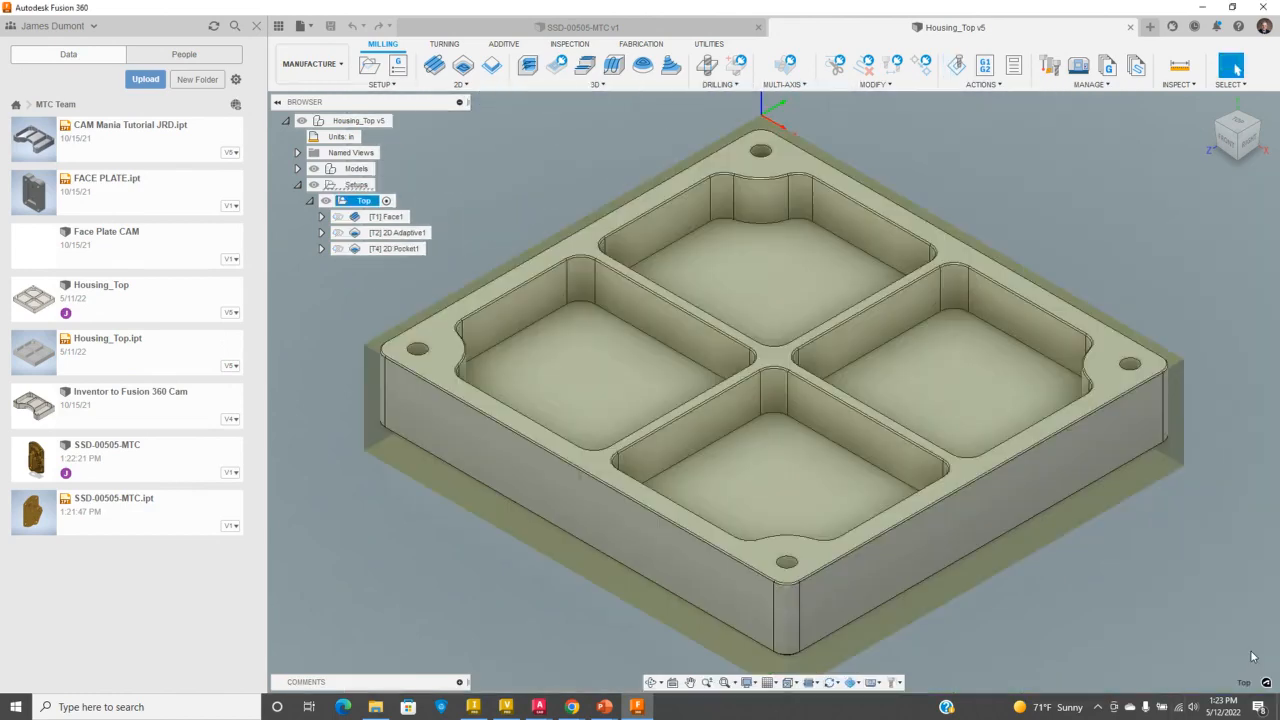
# - Return to Inventor and set the corner circle diameter in the Housing_Top pocket sketch to .65 in
pyautogui.click(473, 707)
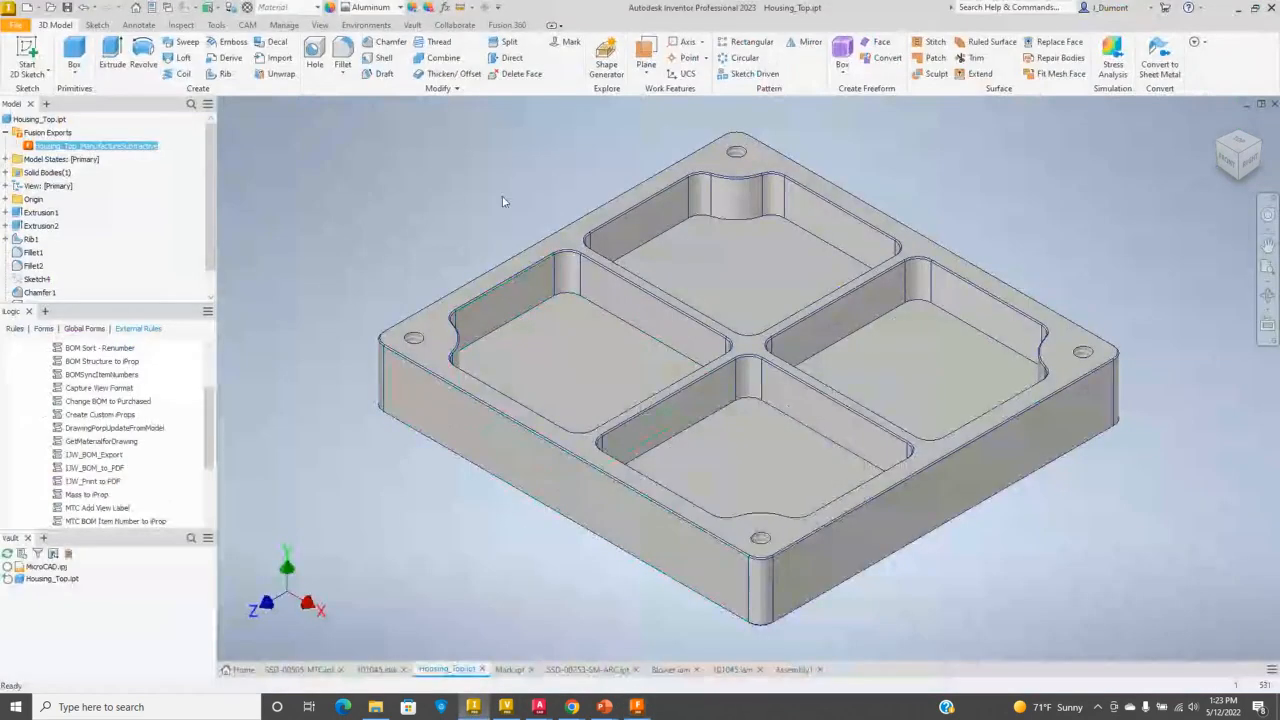
pyautogui.click(695, 256)
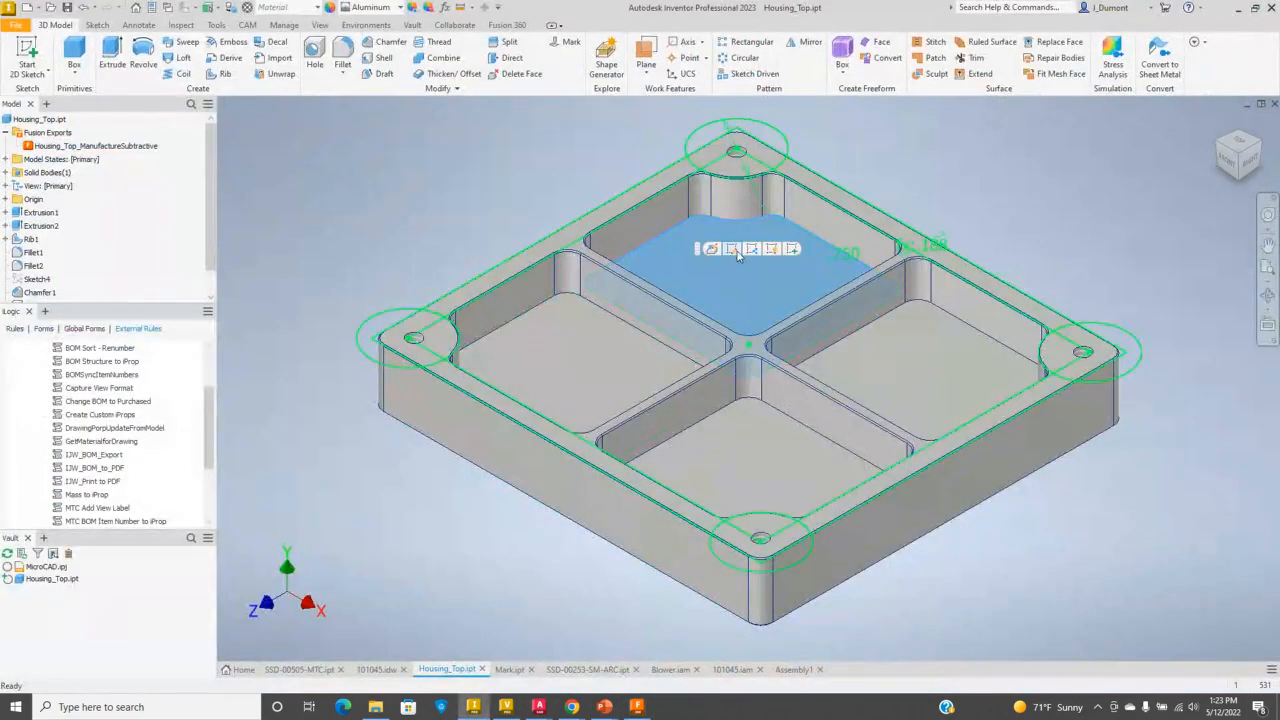
pyautogui.click(733, 249)
pyautogui.doubleClick(707, 200)
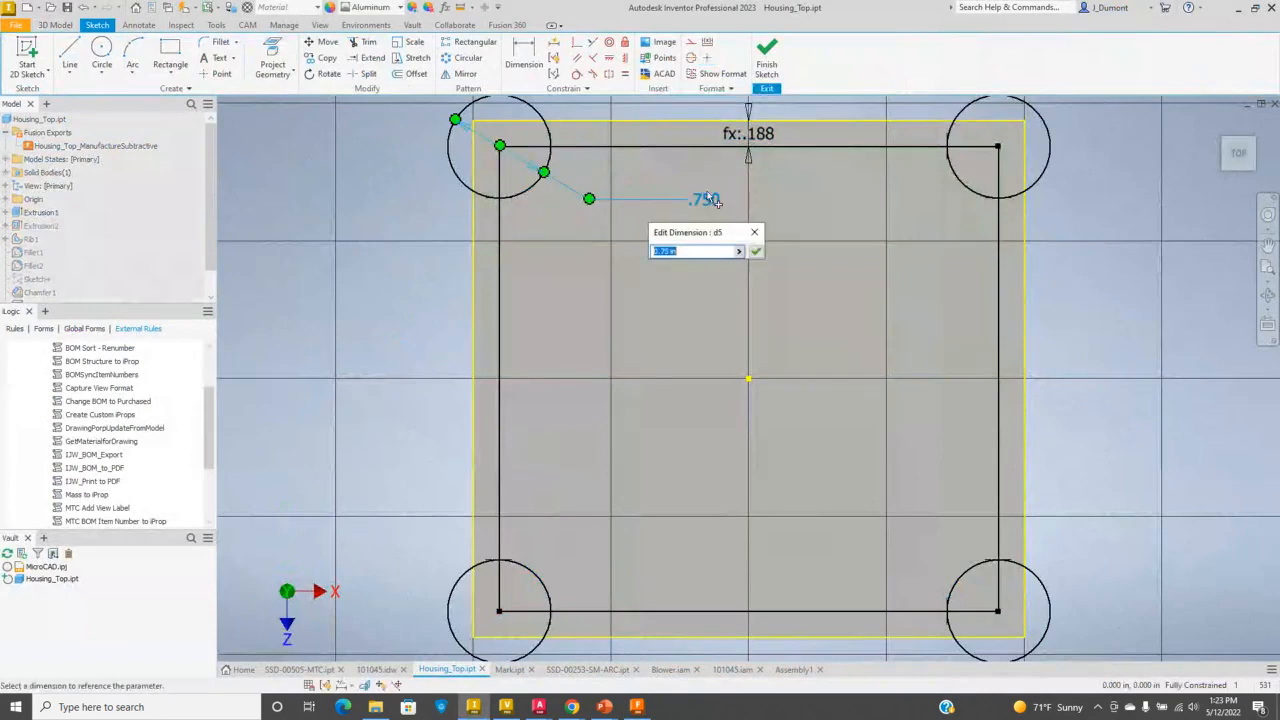
pyautogui.write('.65')
pyautogui.press('Return')
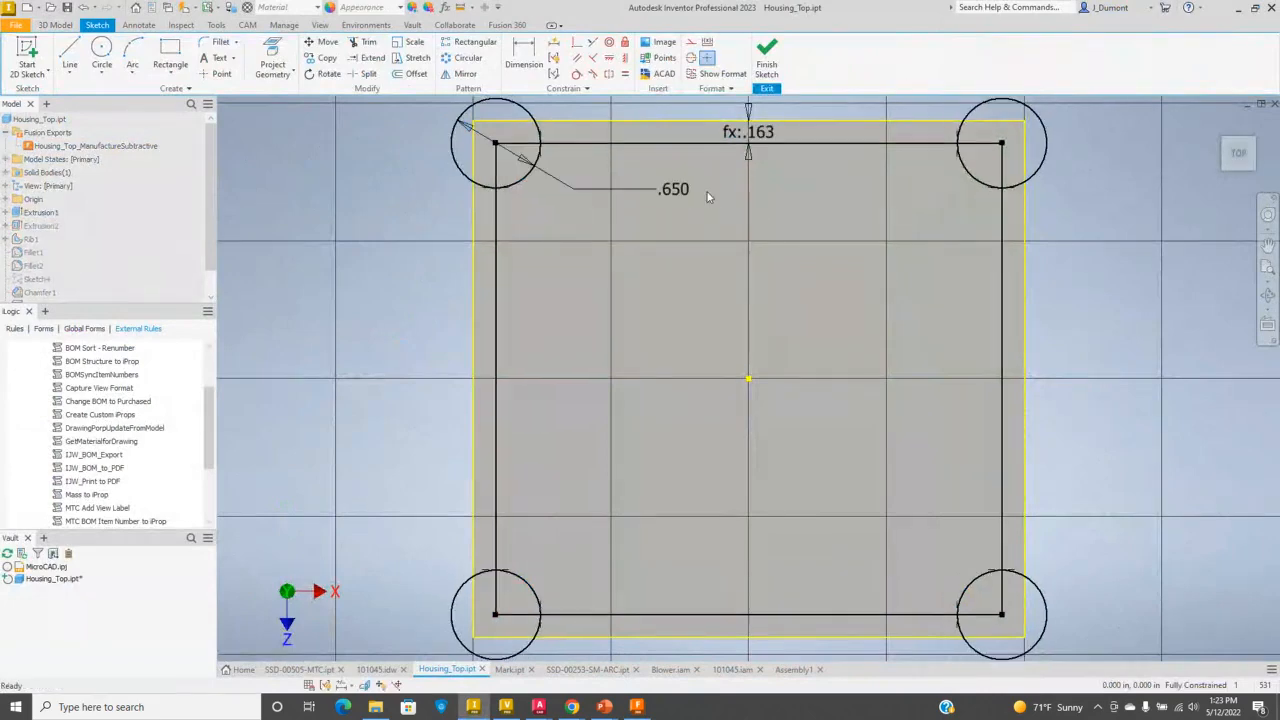
pyautogui.click(766, 66)
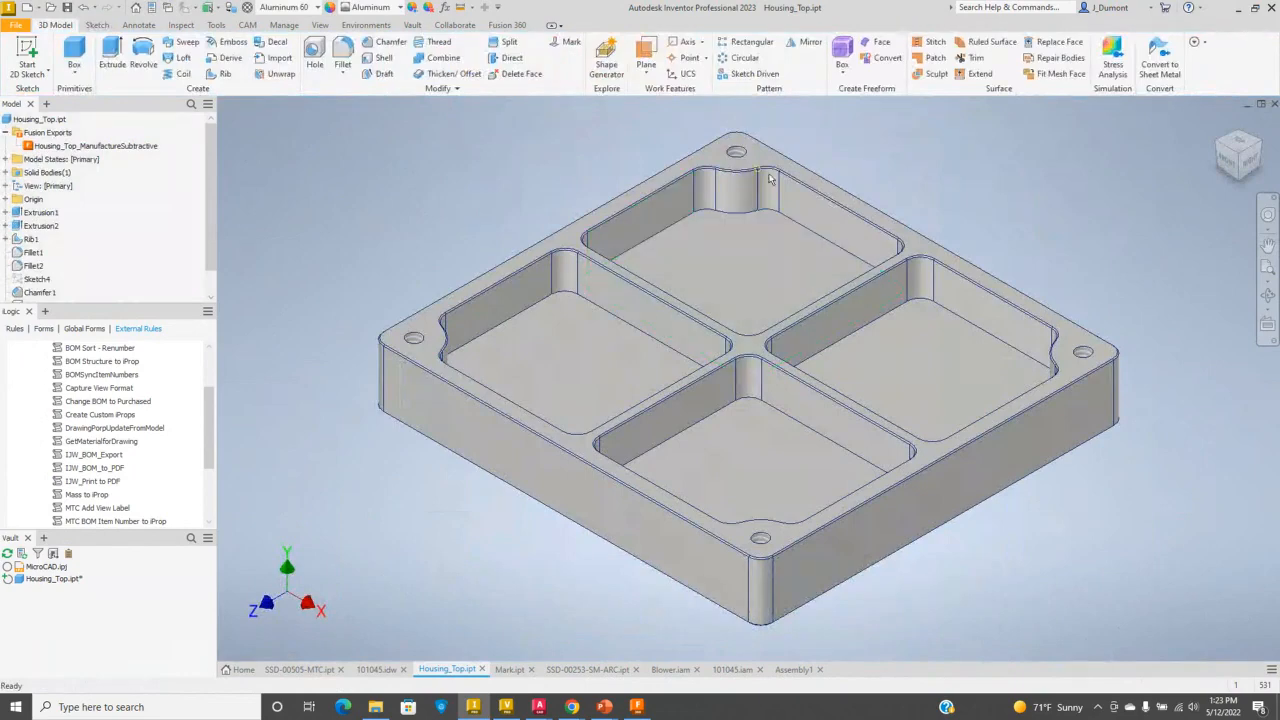
# - Set the pocket extrusion's depth in Housing_Top to .45 in and save the part
pyautogui.click(739, 248)
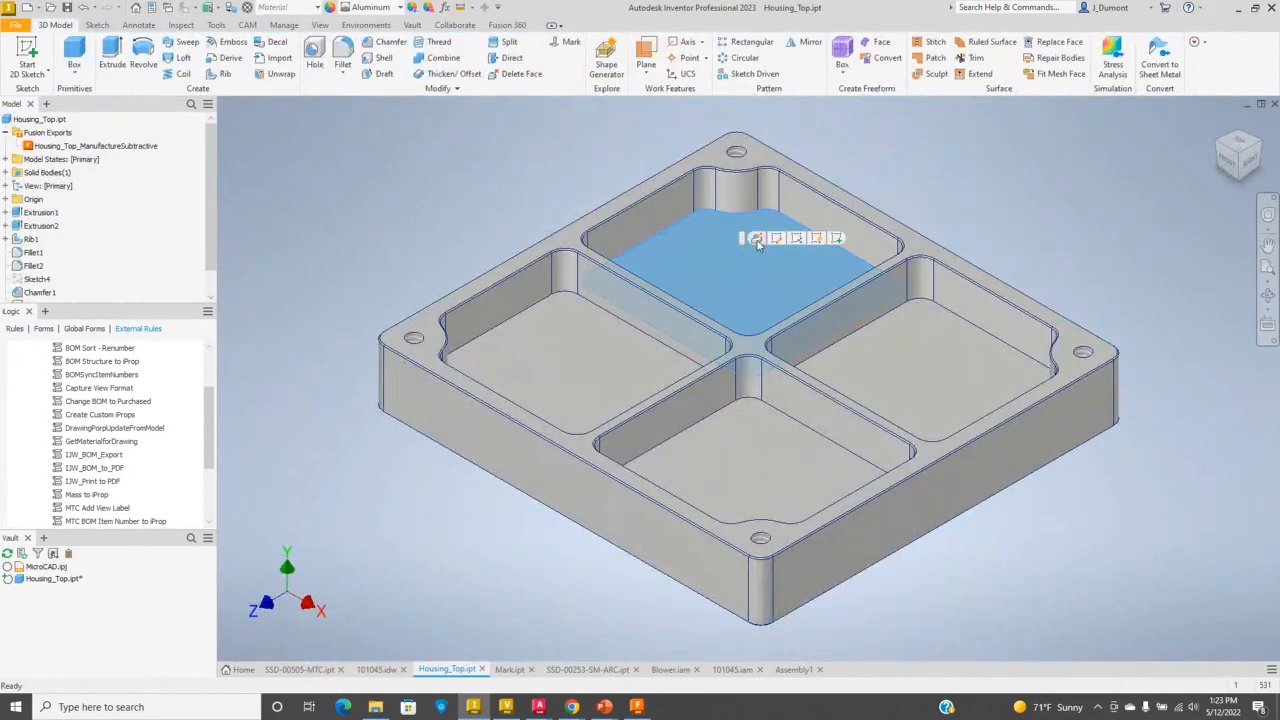
pyautogui.click(760, 238)
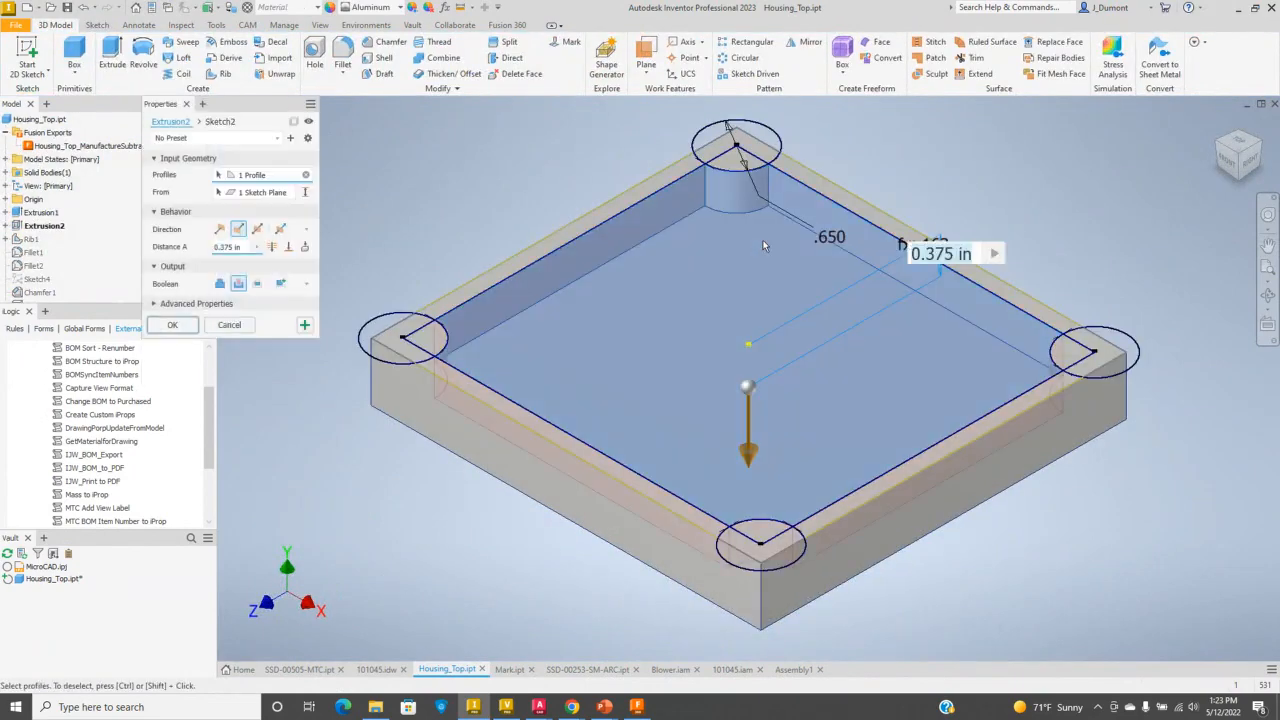
pyautogui.write('.45')
pyautogui.press('Return')
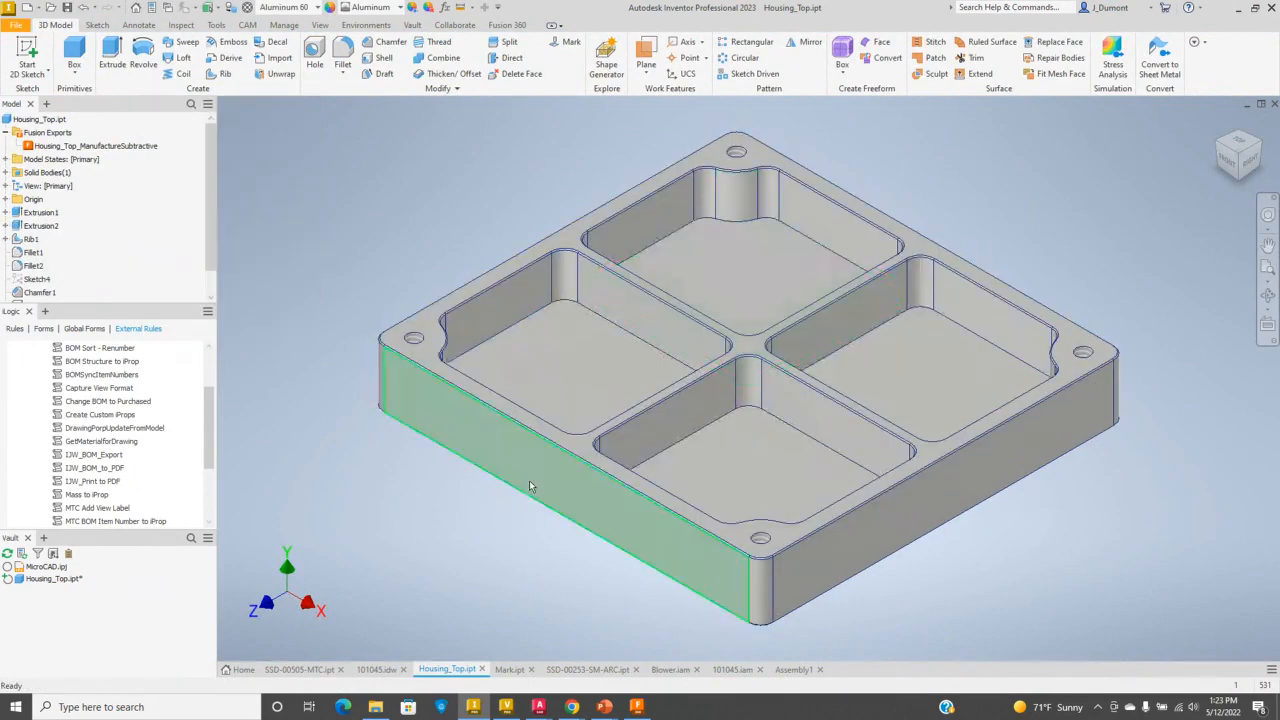
pyautogui.click(67, 7)
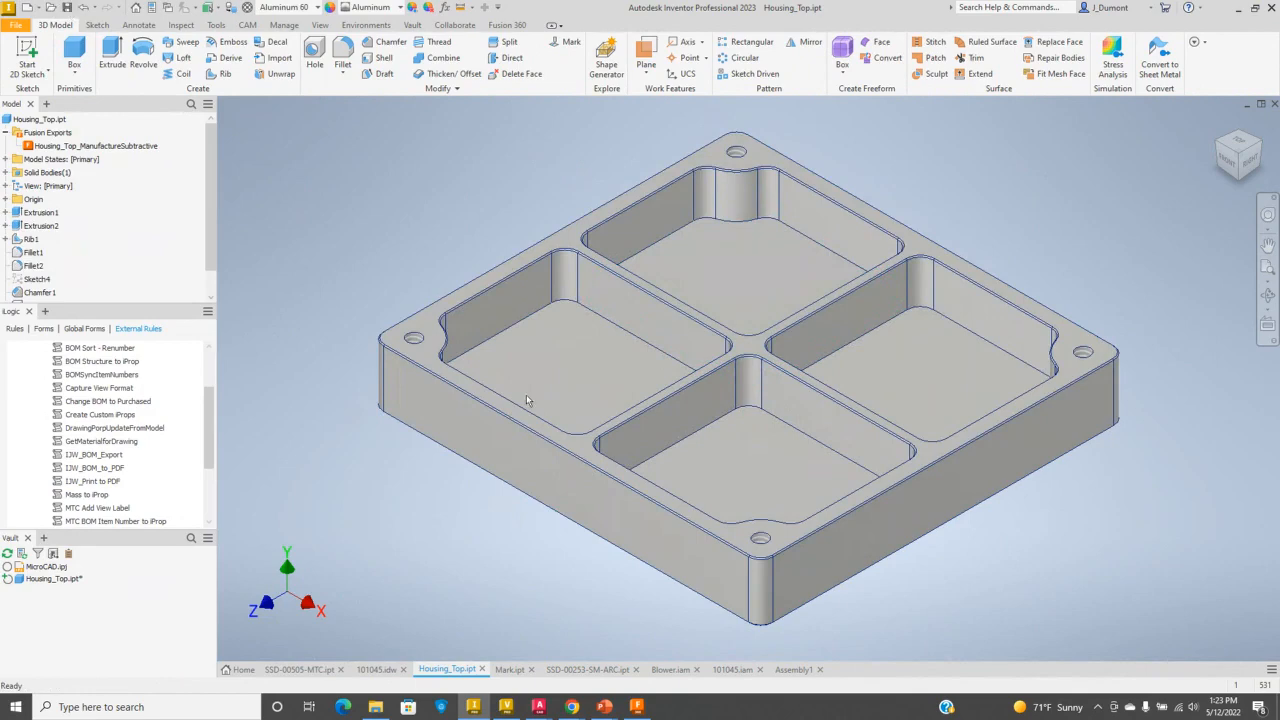
# - Switch to Fusion 360 and check the Housing_Top manufacturing model against the edited part
pyautogui.click(637, 707)
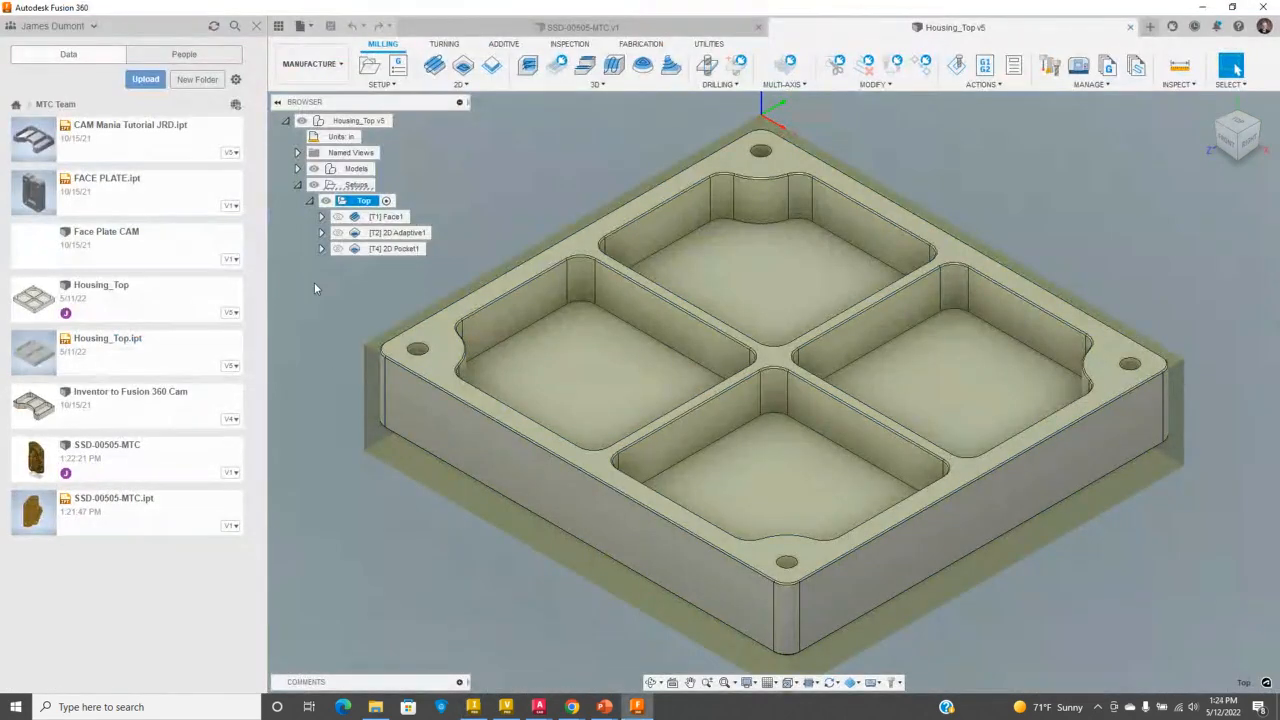
pyautogui.click(499, 160)
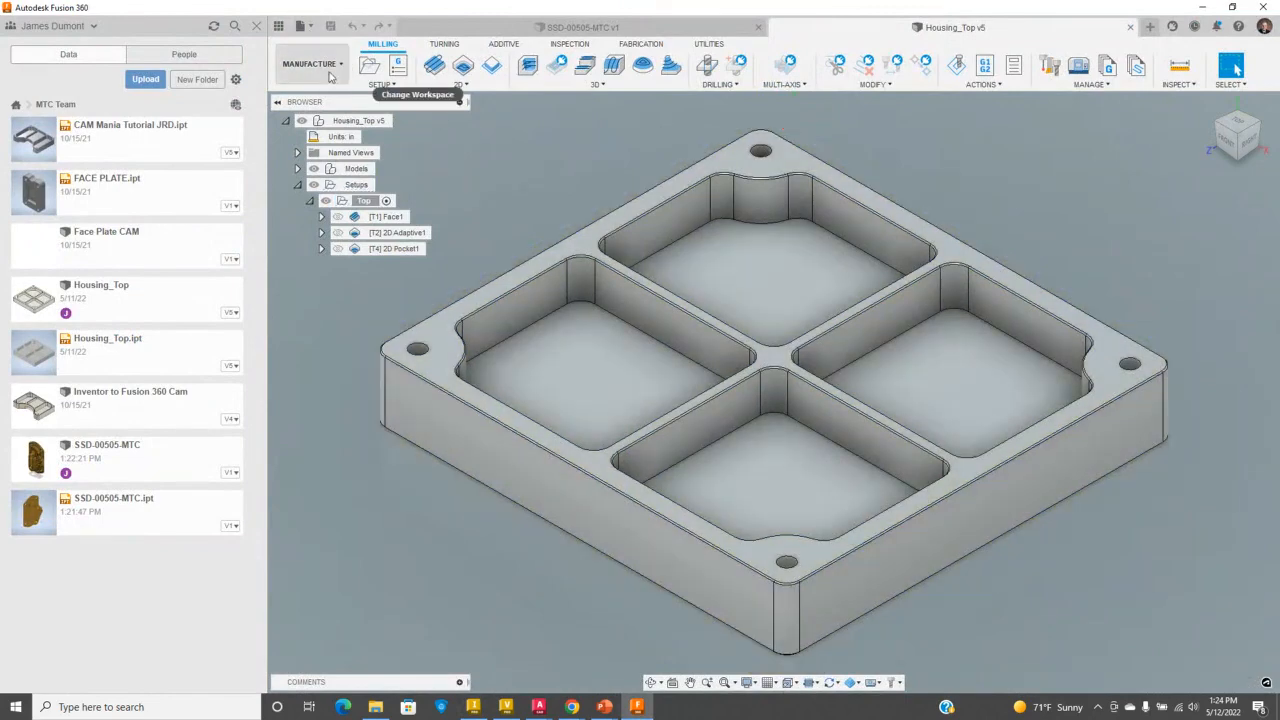
pyautogui.click(330, 78)
pyautogui.click(331, 318)
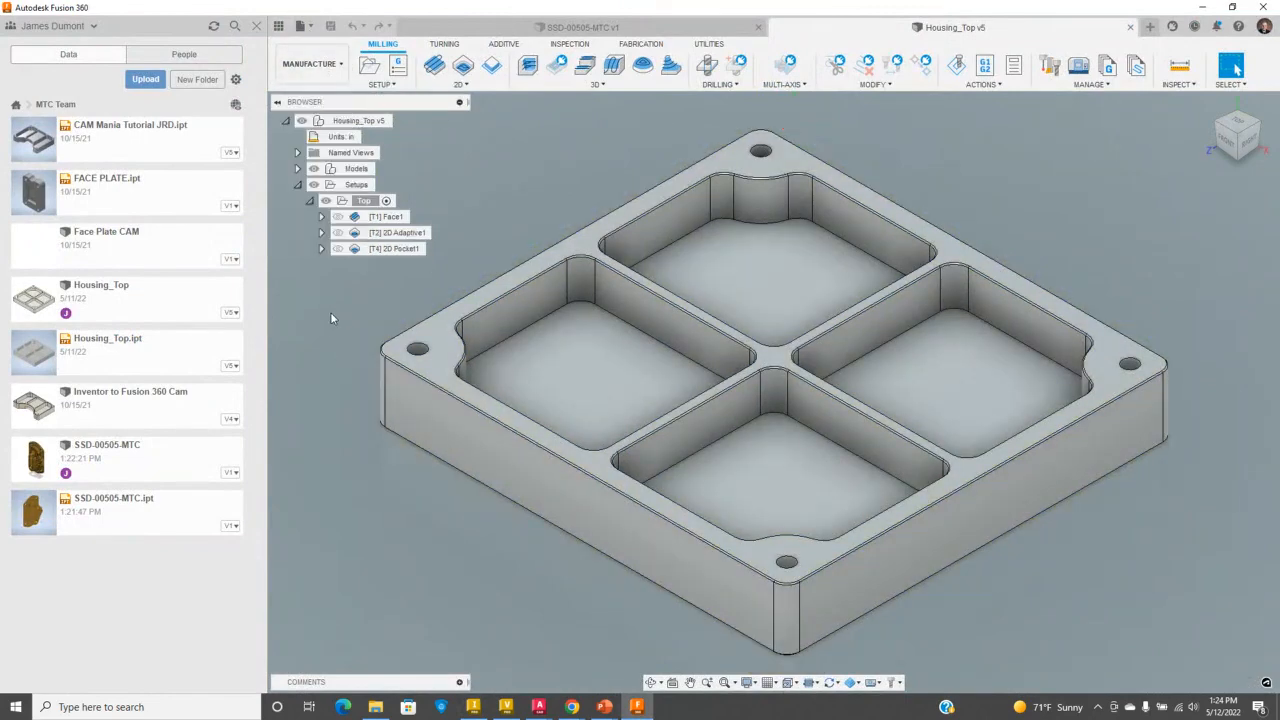
# - Return to Inventor and upload a new version of Housing_Top's subtractive manufacturing export to Fusion Team
pyautogui.click(474, 707)
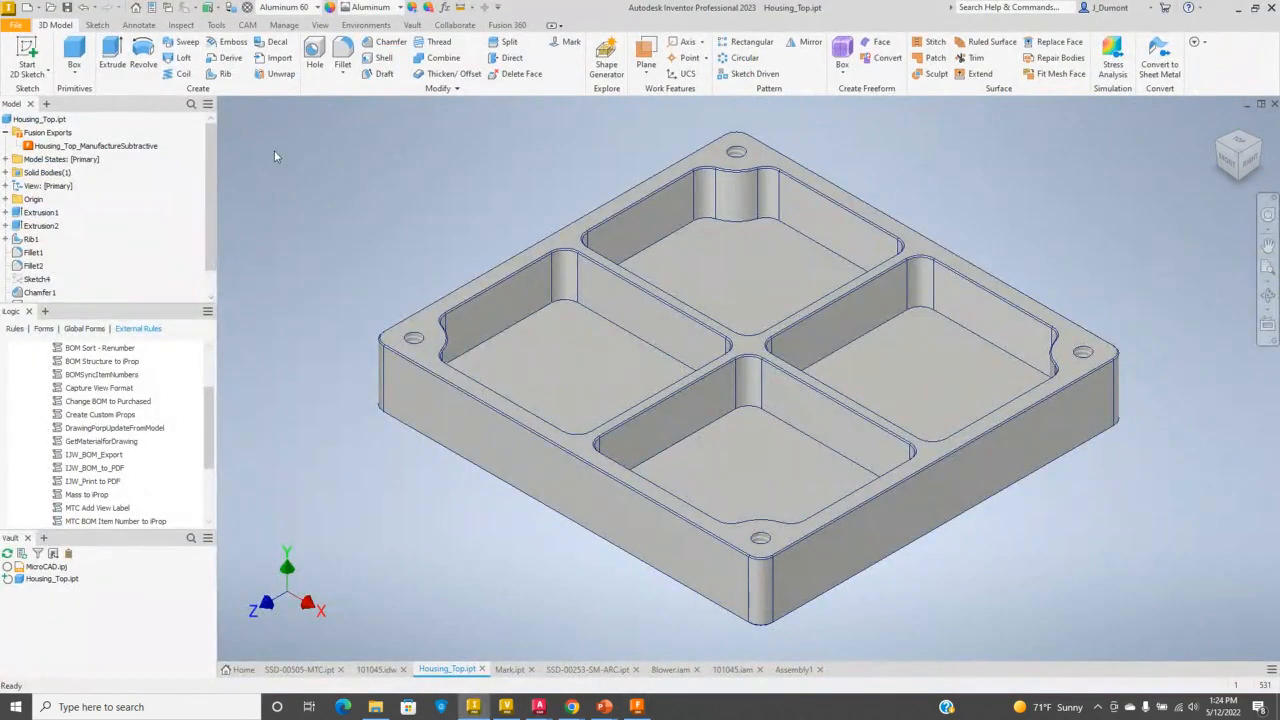
pyautogui.rightClick(112, 146)
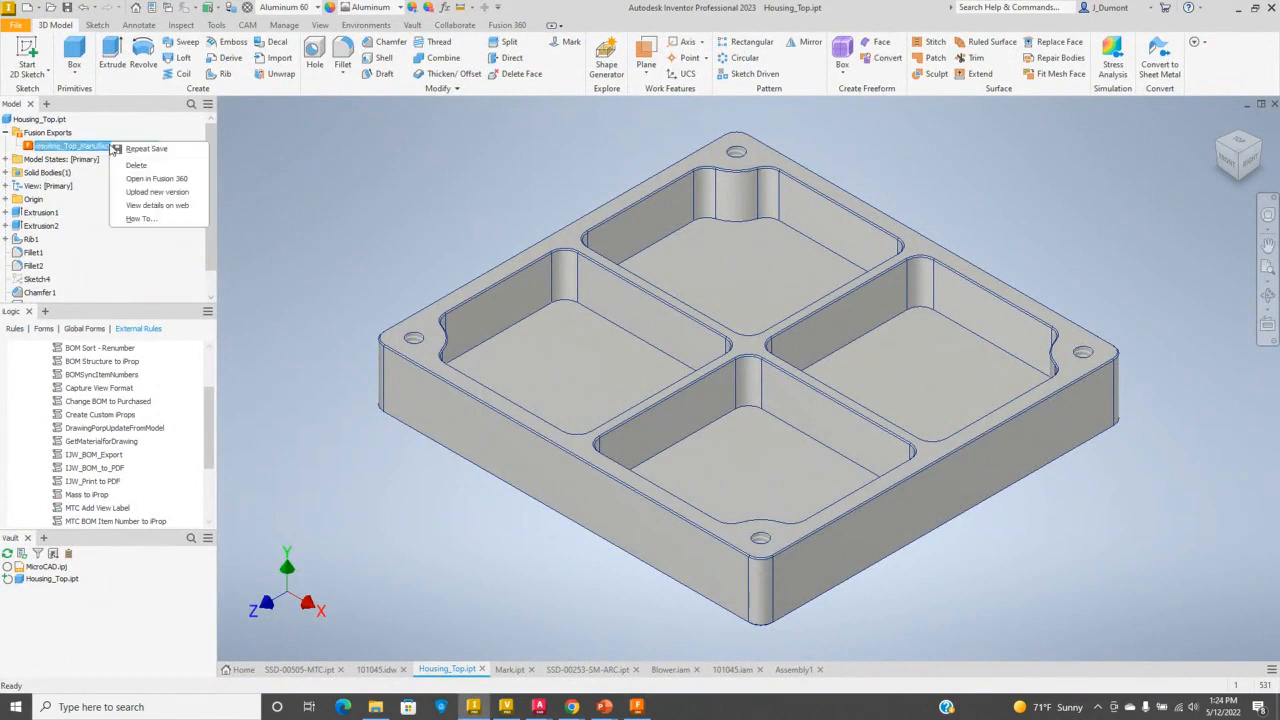
pyautogui.click(152, 193)
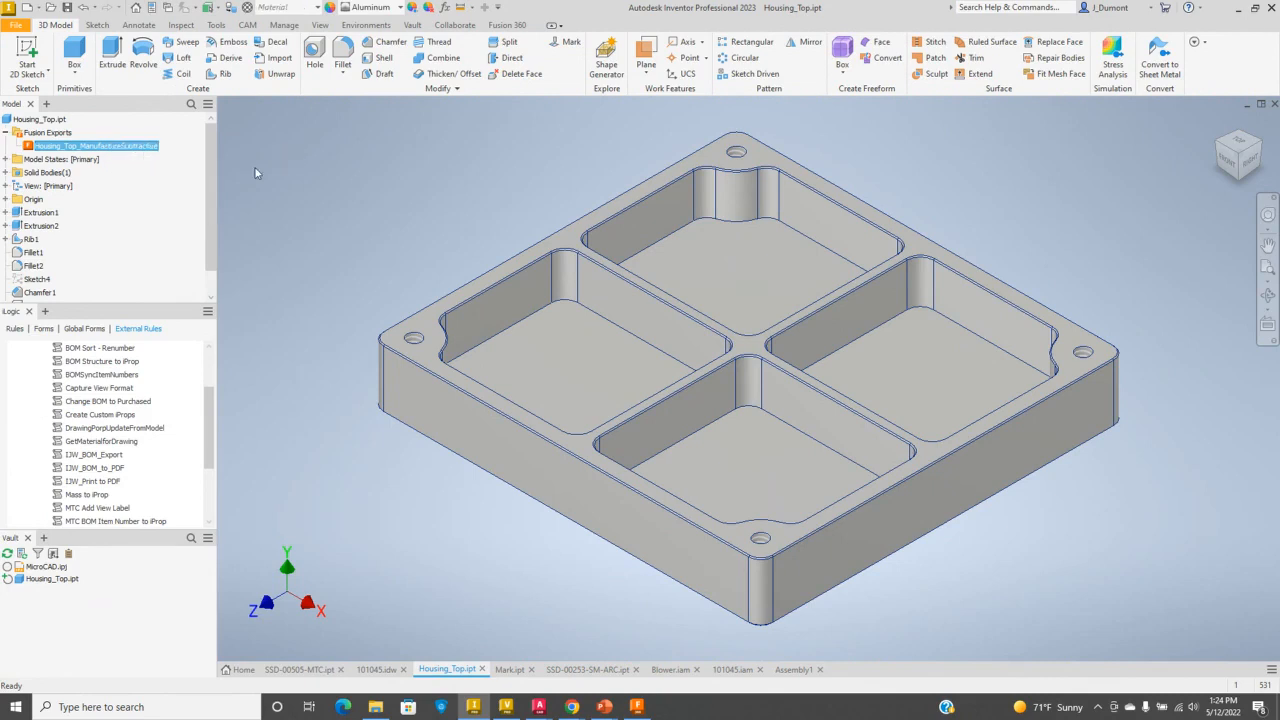
# - Upload a new version of the Housing_Top_ManufactureSubtractive export, accepting the file save and the transfer to Fusion Team
pyautogui.rightClick(143, 150)
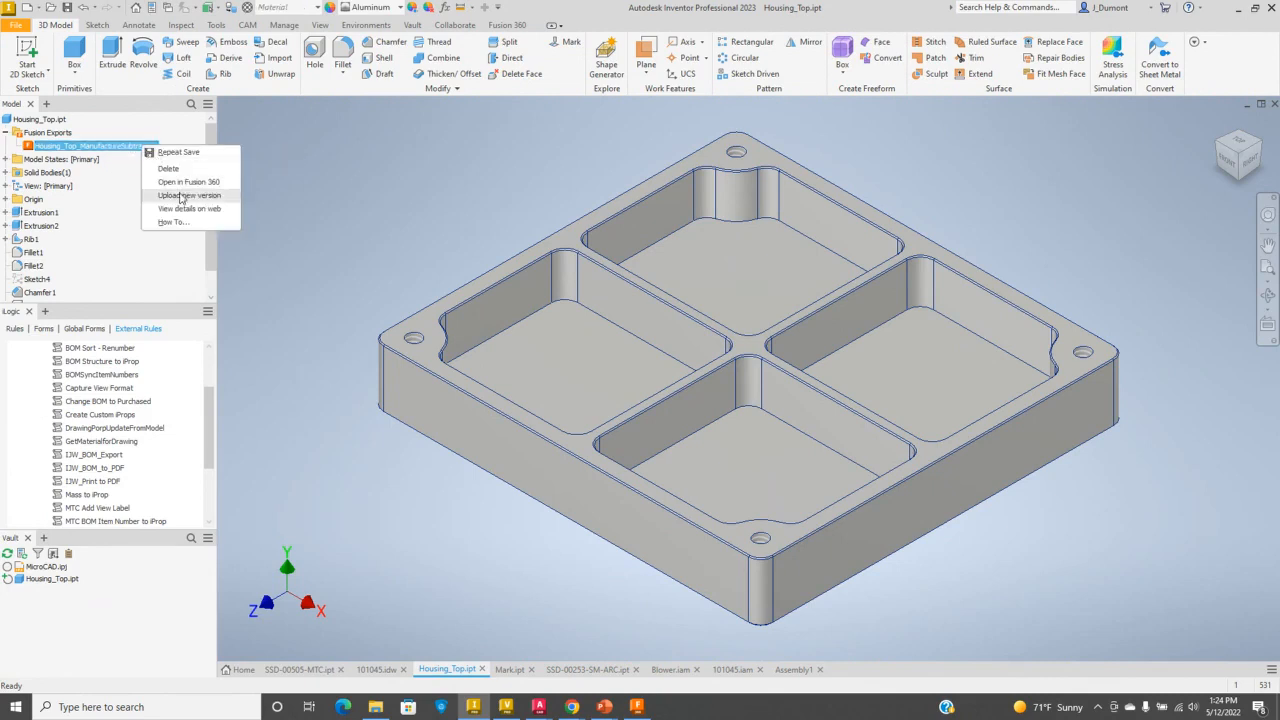
pyautogui.click(185, 196)
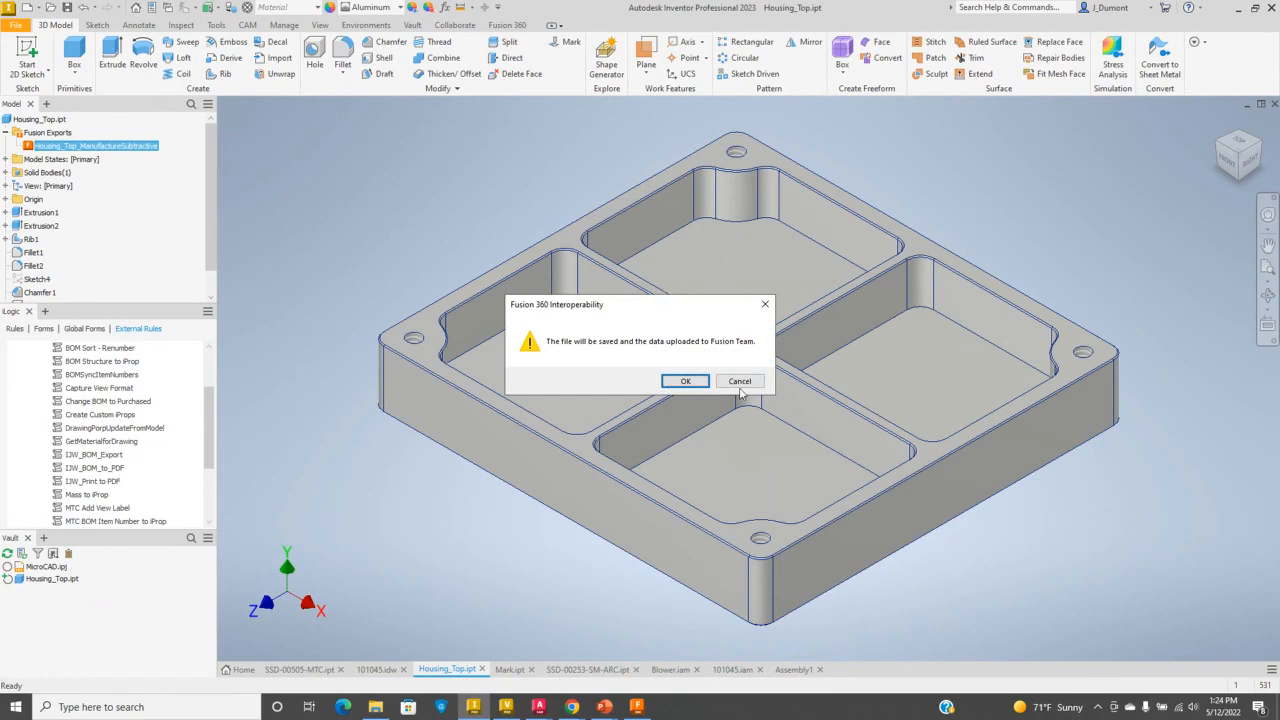
pyautogui.click(676, 386)
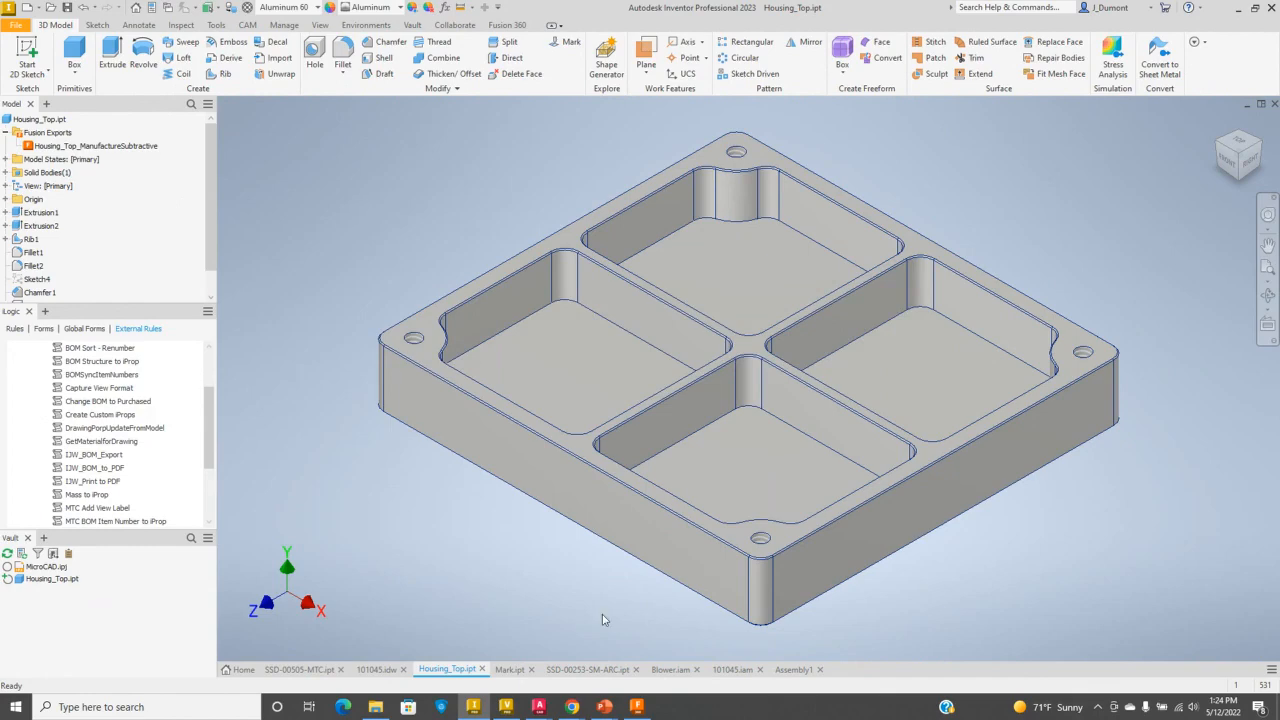
# - Switch to Fusion 360 and update the out-of-date Housing_Top reference in the Design workspace
pyautogui.click(637, 706)
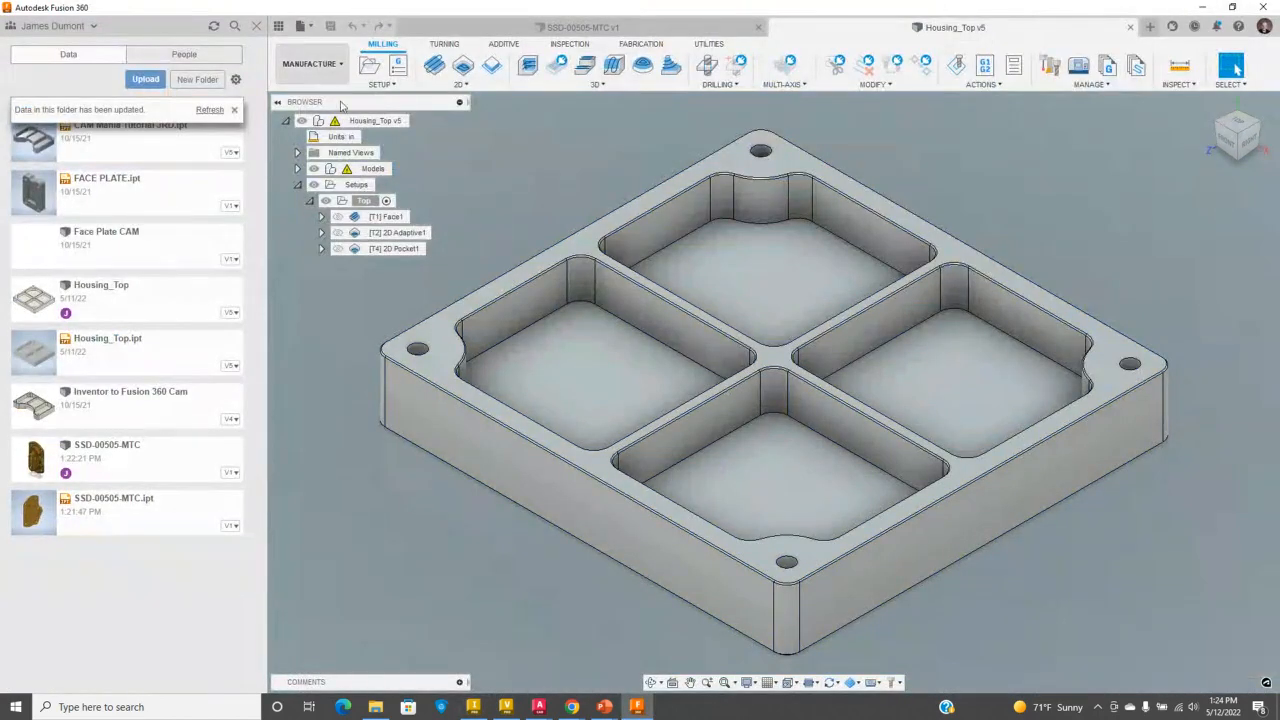
pyautogui.click(330, 64)
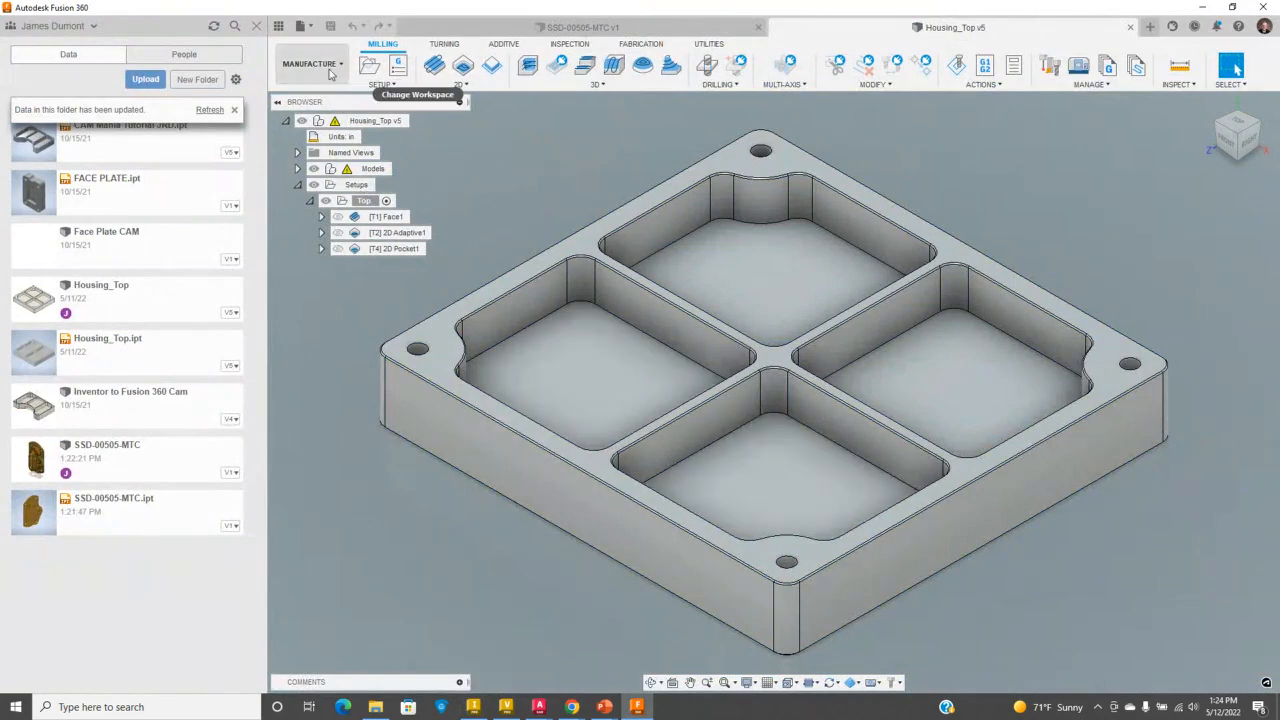
pyautogui.click(318, 95)
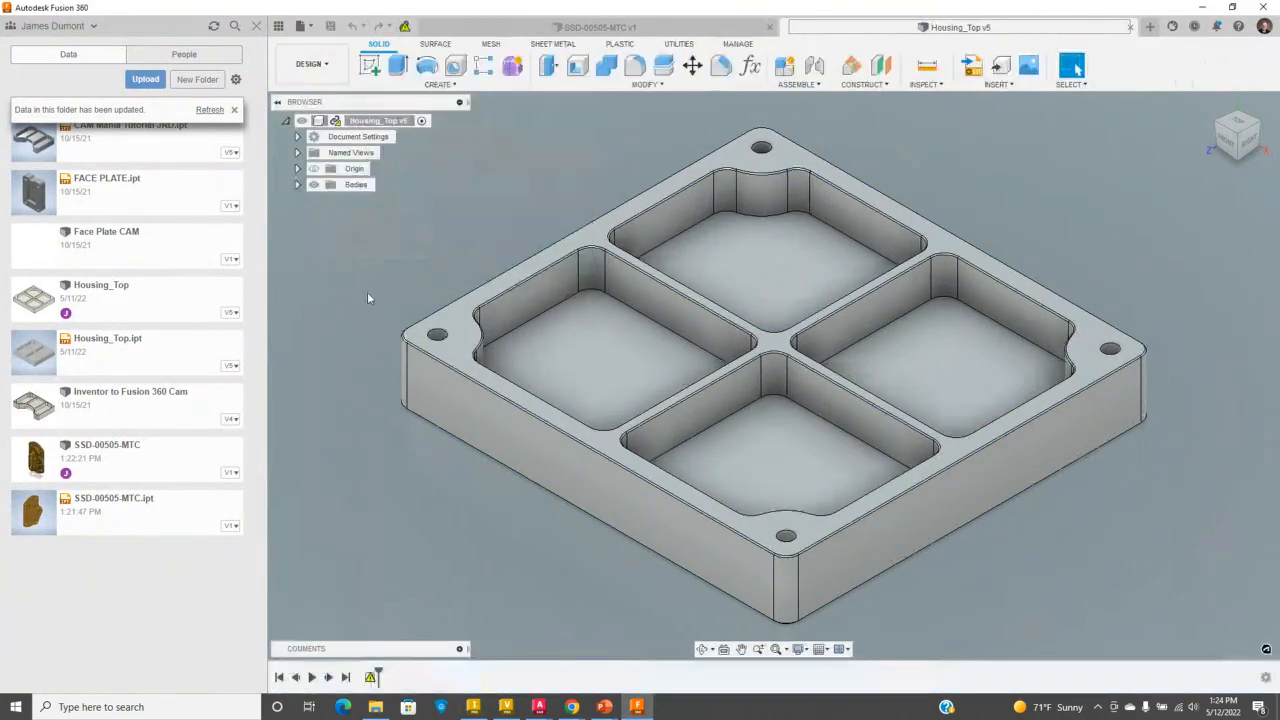
pyautogui.click(405, 28)
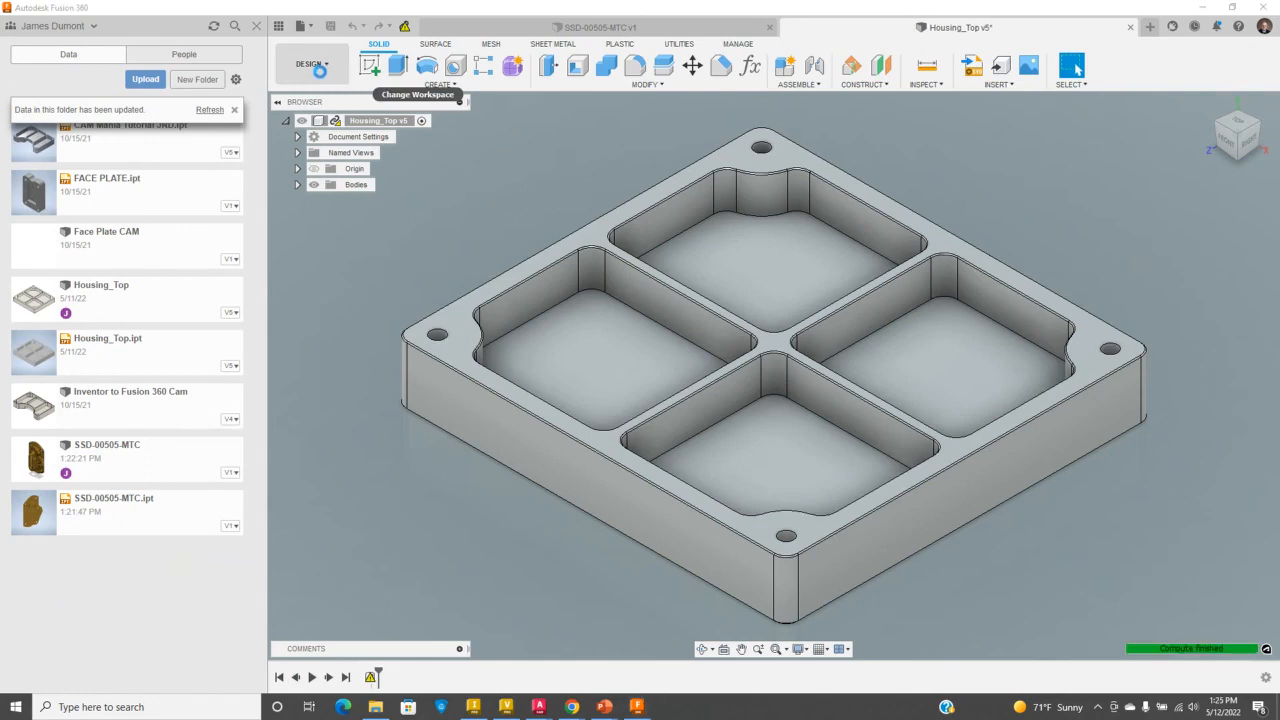
# - Return to the Manufacture workspace and regenerate all toolpaths of the Top setup
pyautogui.click(335, 82)
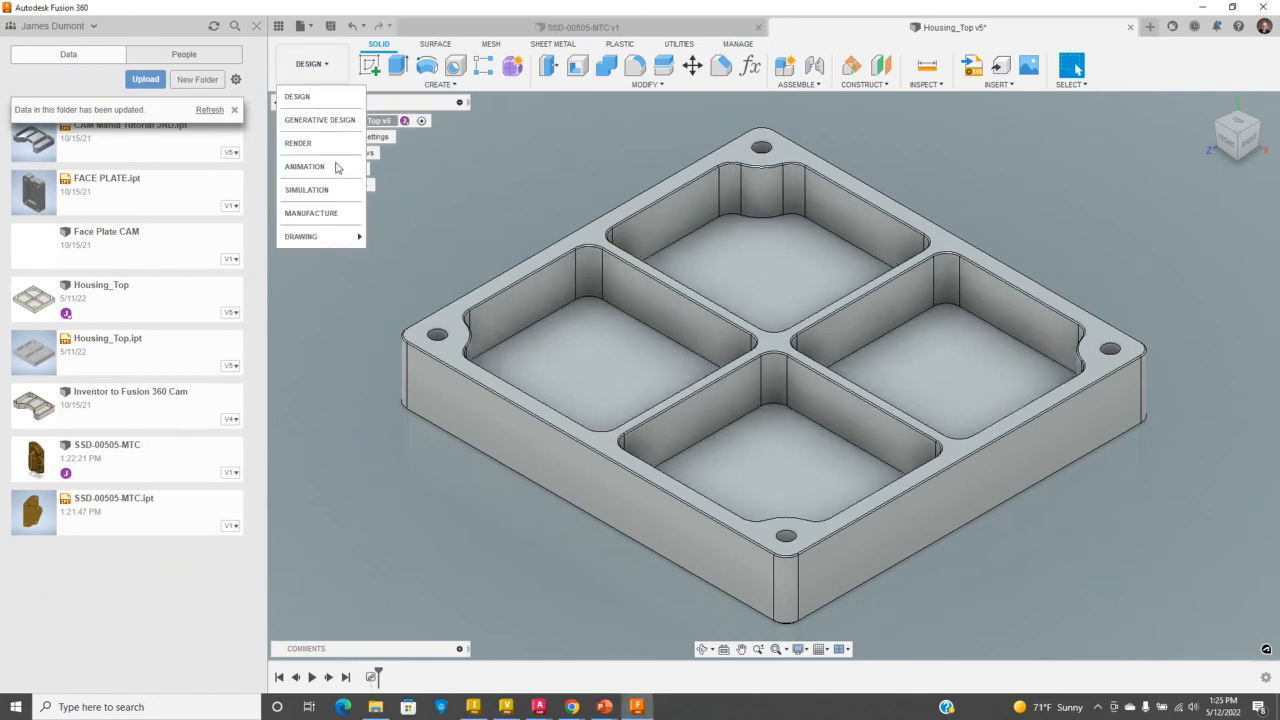
pyautogui.click(329, 207)
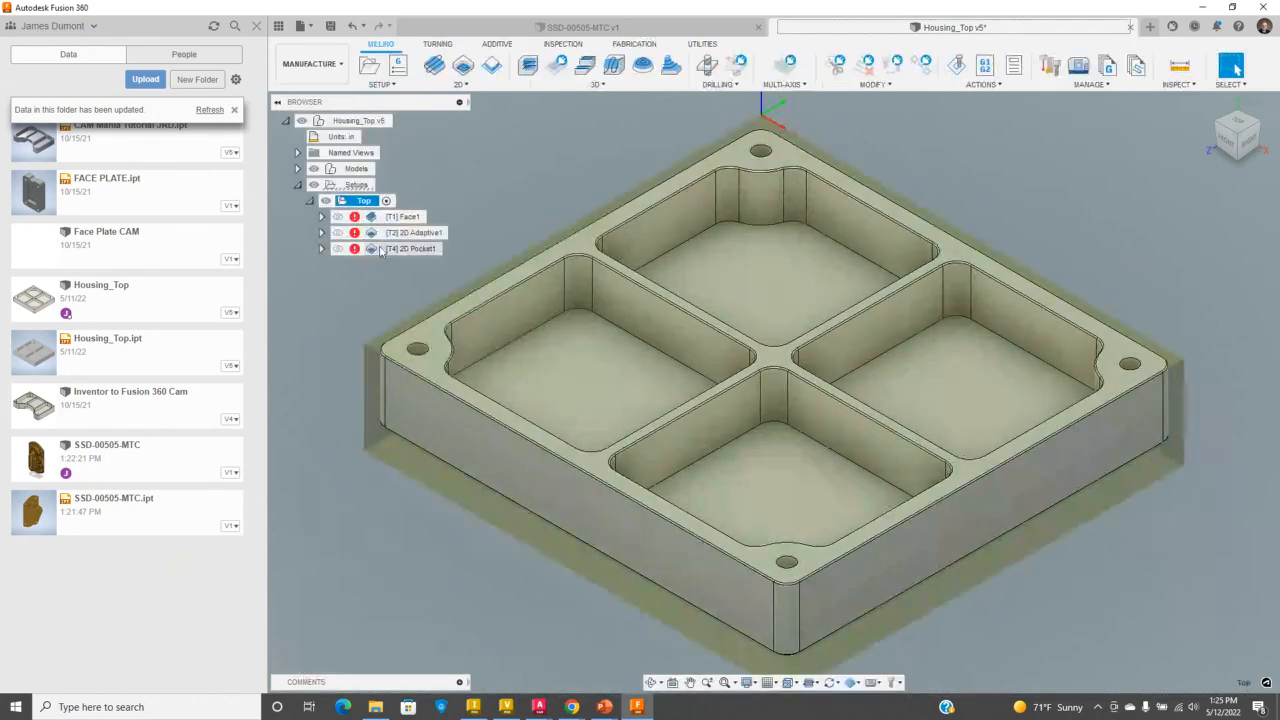
pyautogui.rightClick(367, 203)
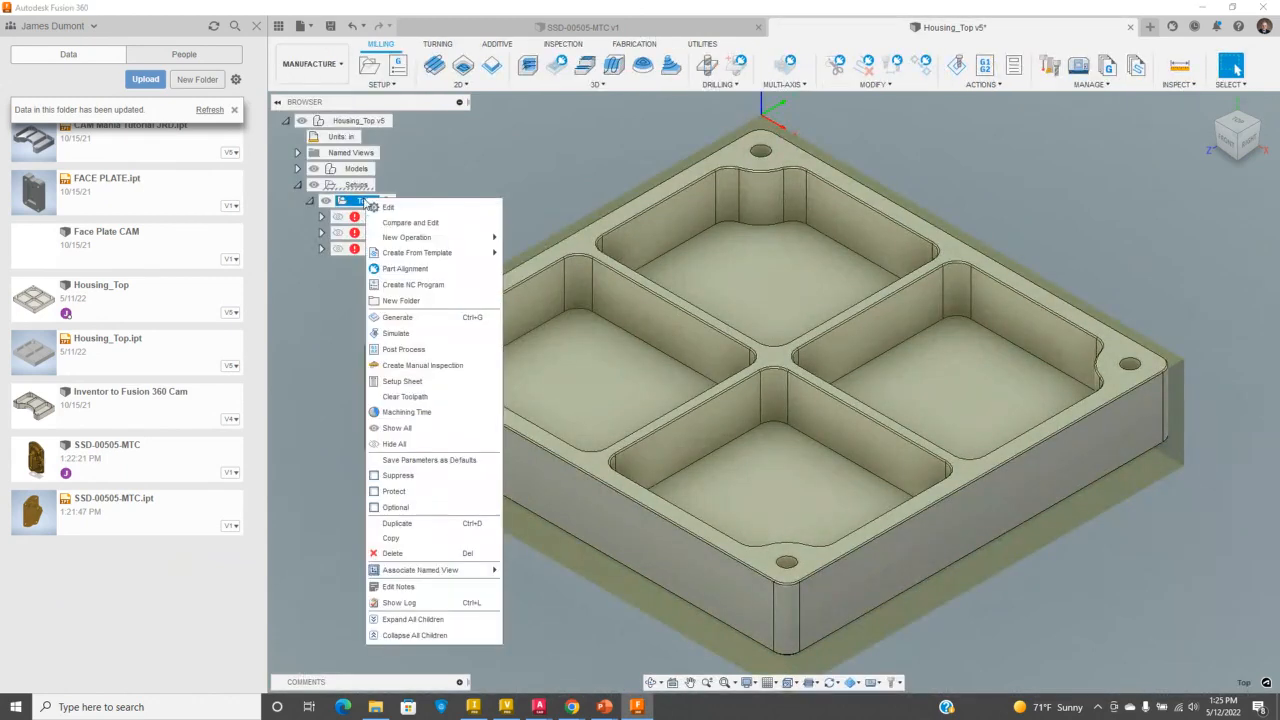
pyautogui.click(398, 317)
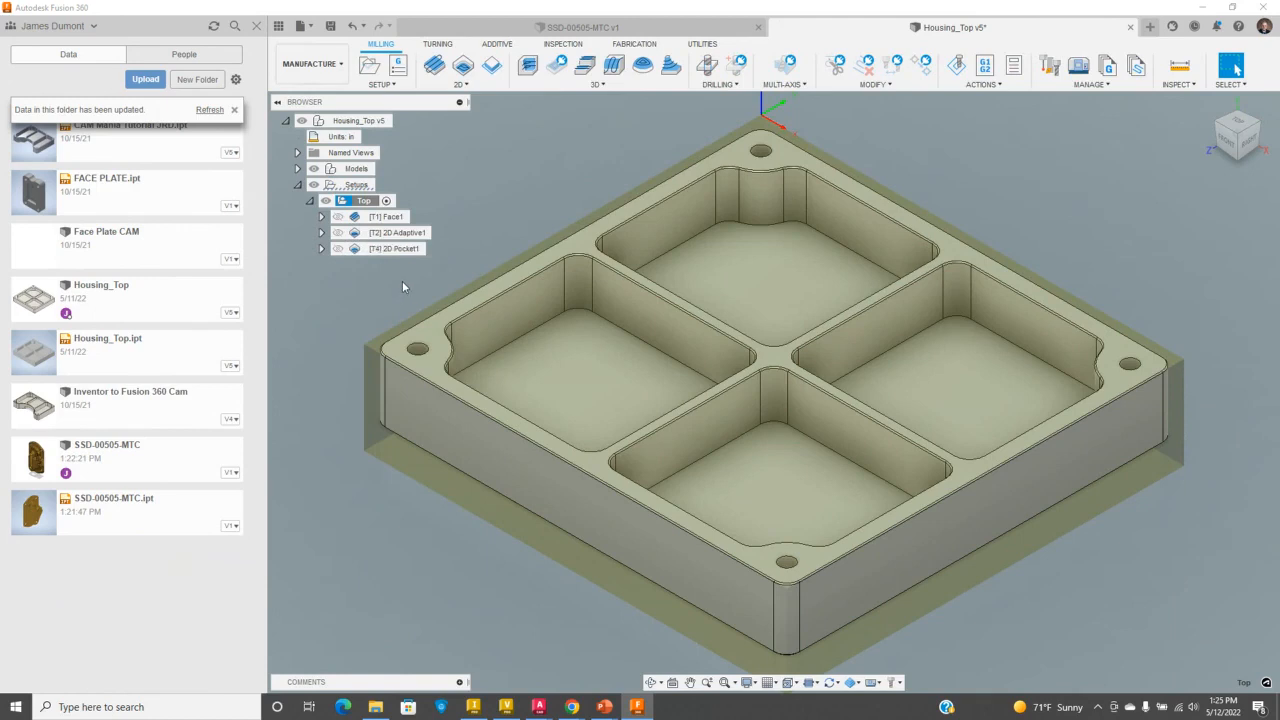
pyautogui.click(503, 182)
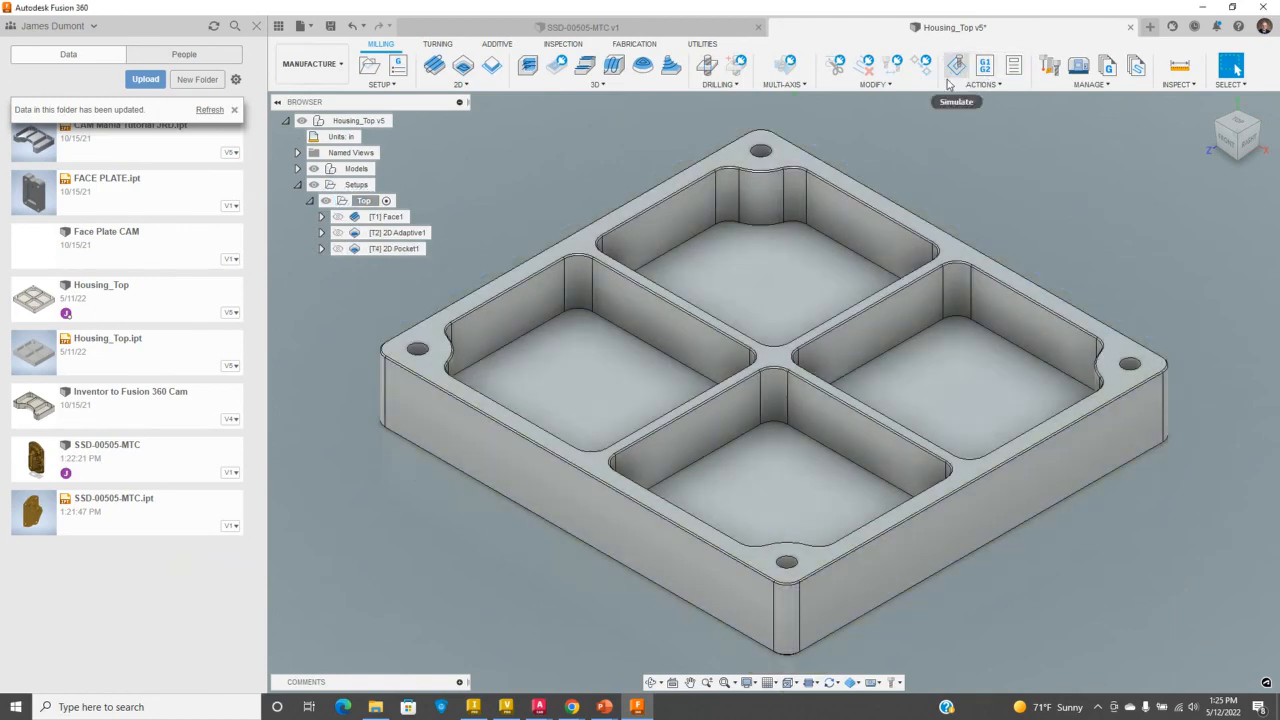
# - Simulate the Top setup's machining, skipping ahead through the facing, adaptive and pocket operations, and close the simulation
pyautogui.click(956, 65)
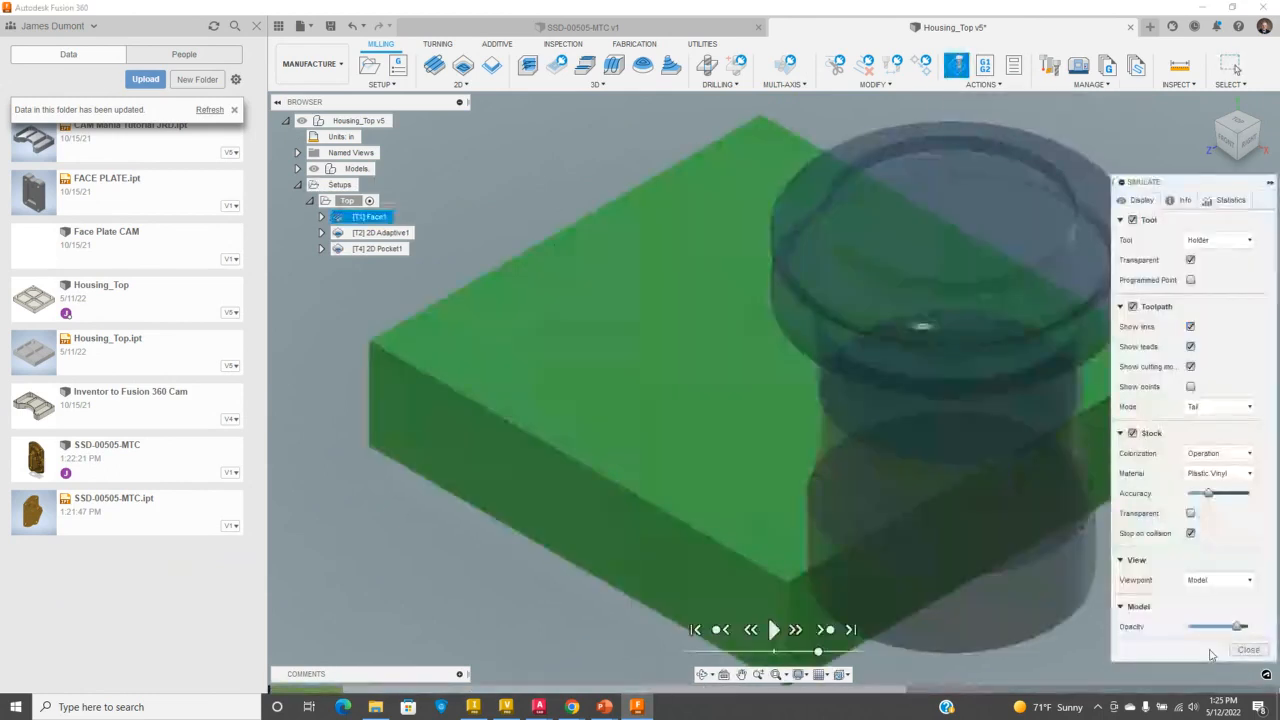
pyautogui.click(772, 629)
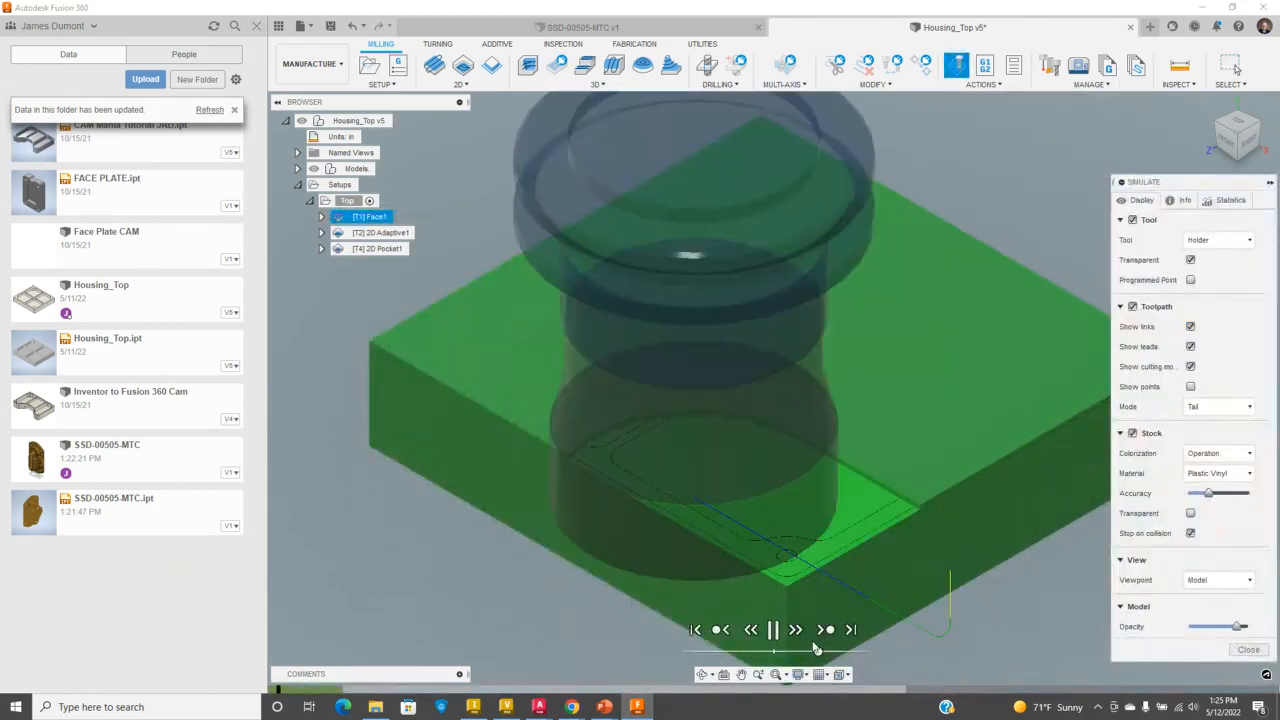
pyautogui.click(821, 629)
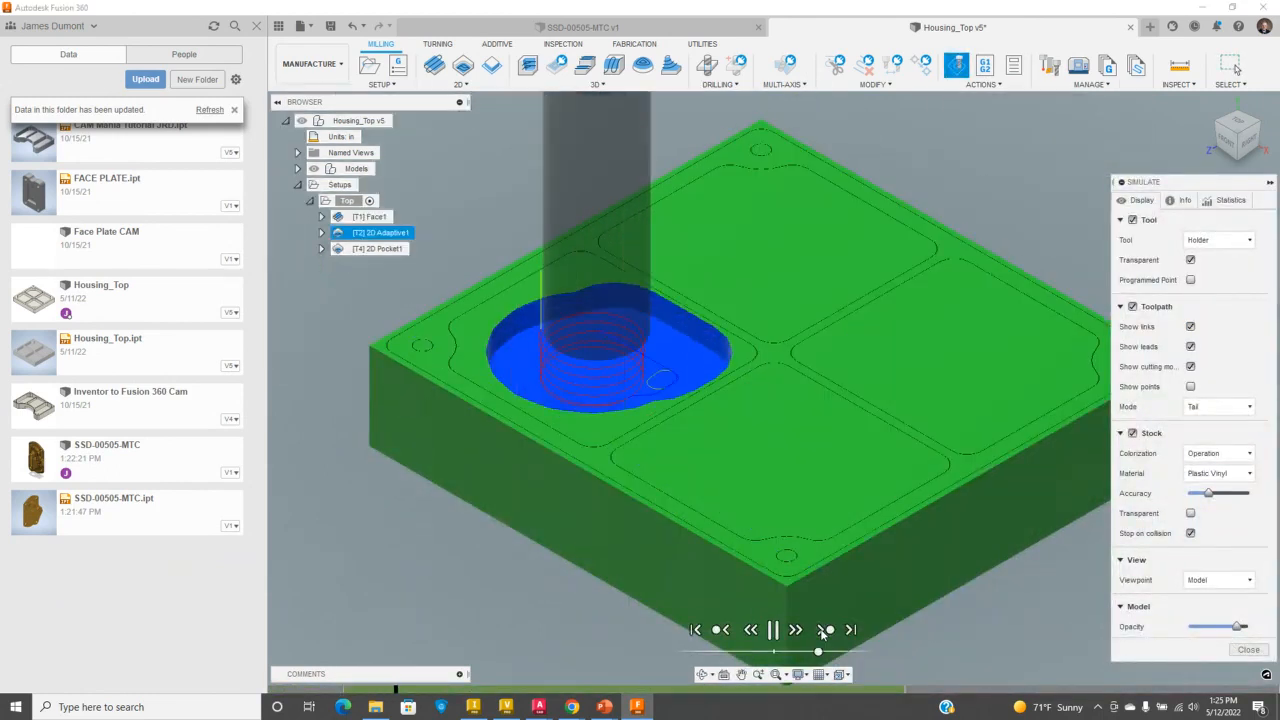
pyautogui.click(821, 629)
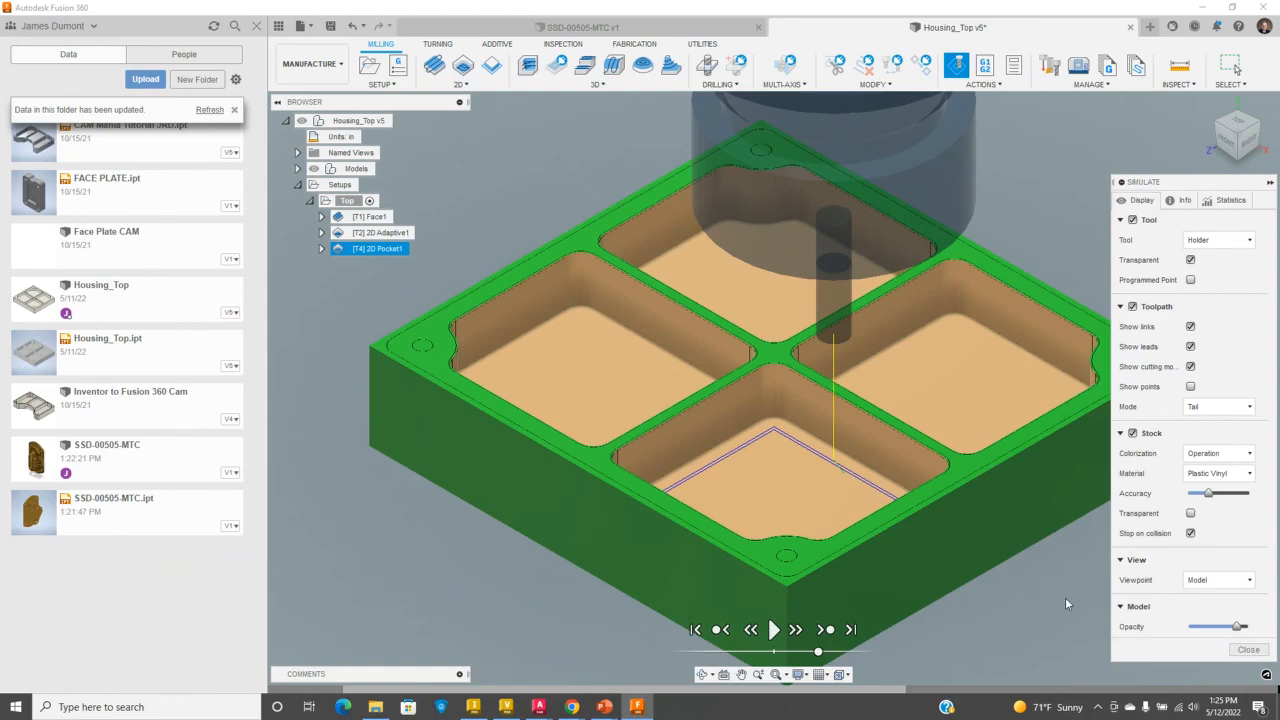
pyautogui.click(1248, 650)
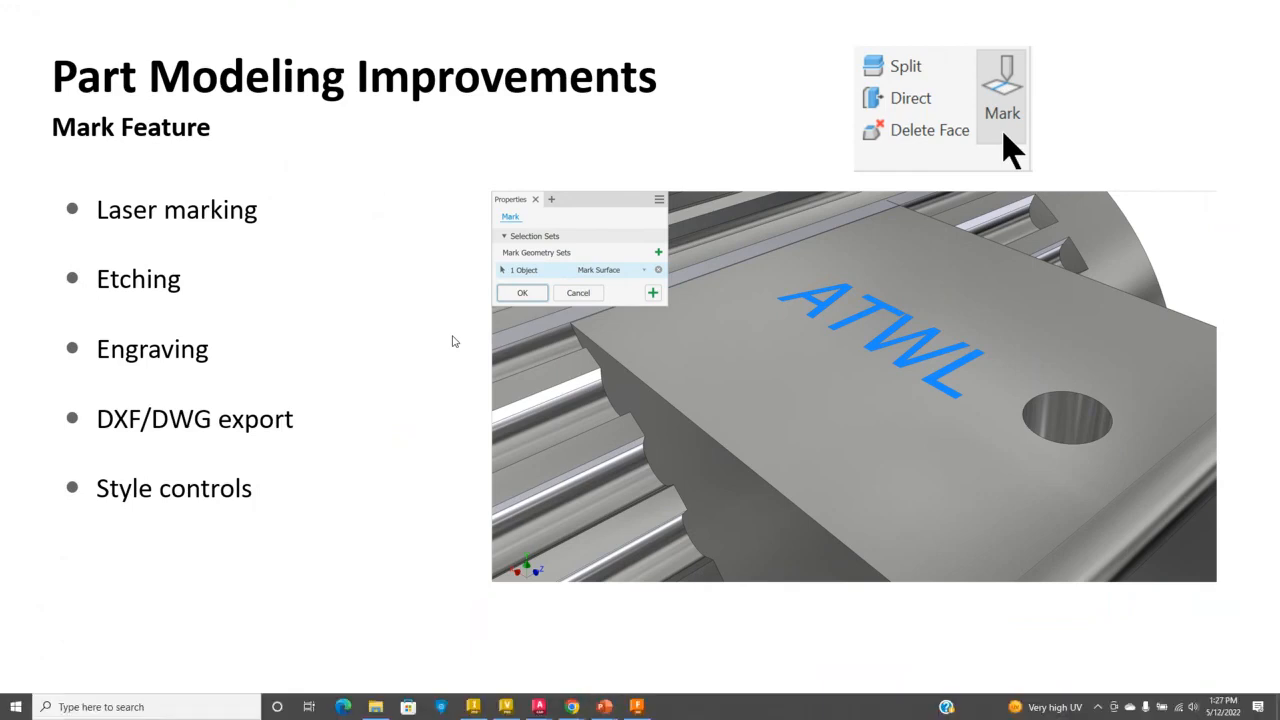
# - Switch to Inventor, bring up Mark.ipt and view the flange with the footprint sketch from the front
pyautogui.click(473, 706)
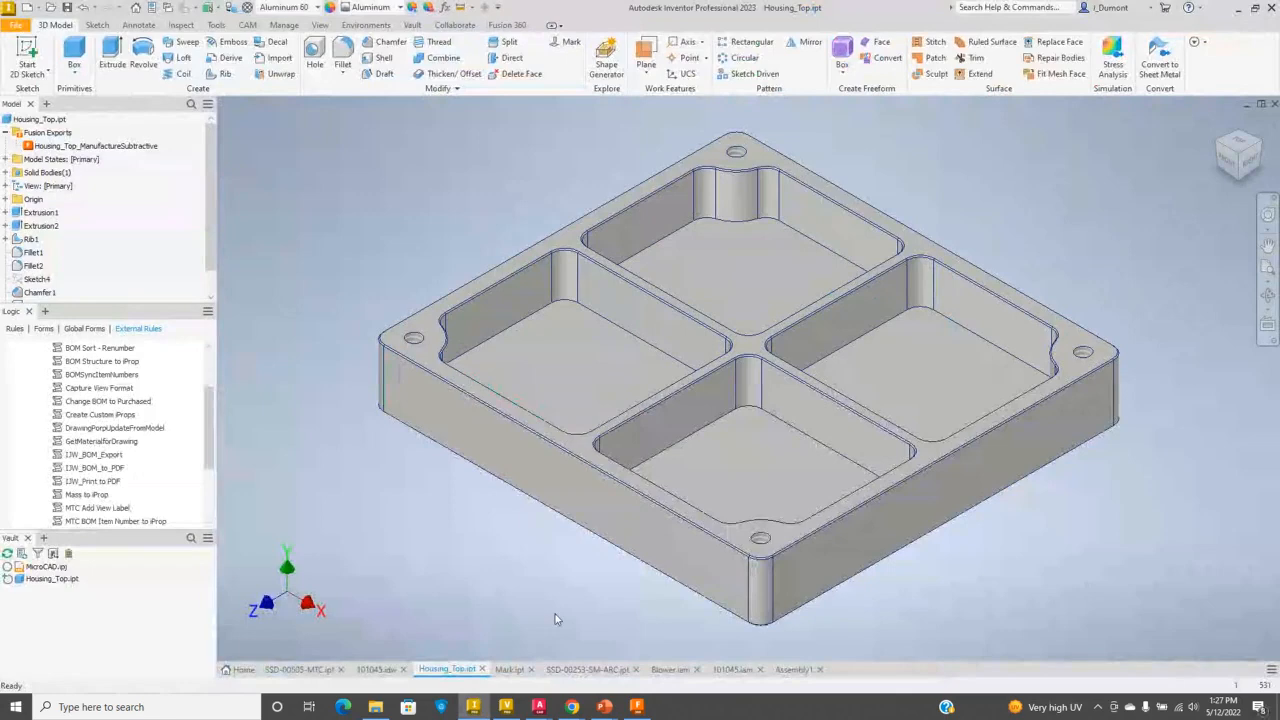
pyautogui.click(510, 669)
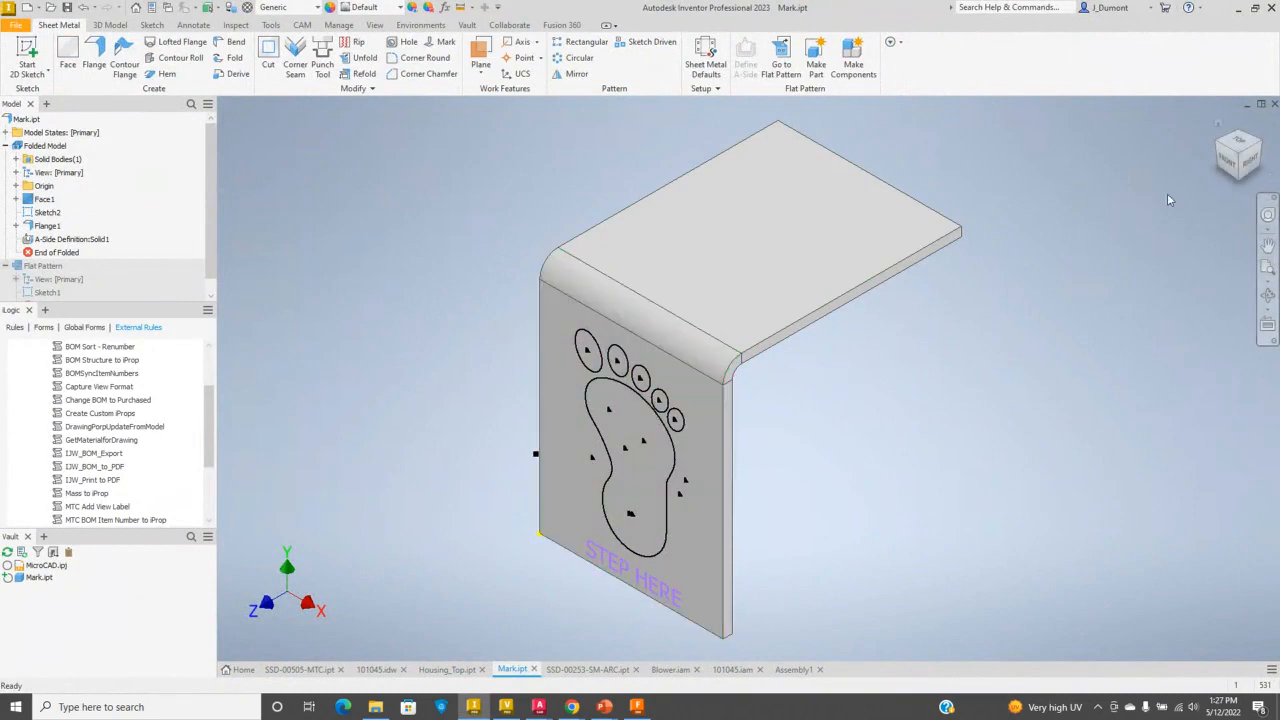
pyautogui.click(1232, 162)
pyautogui.scroll(5, 1011, 306)
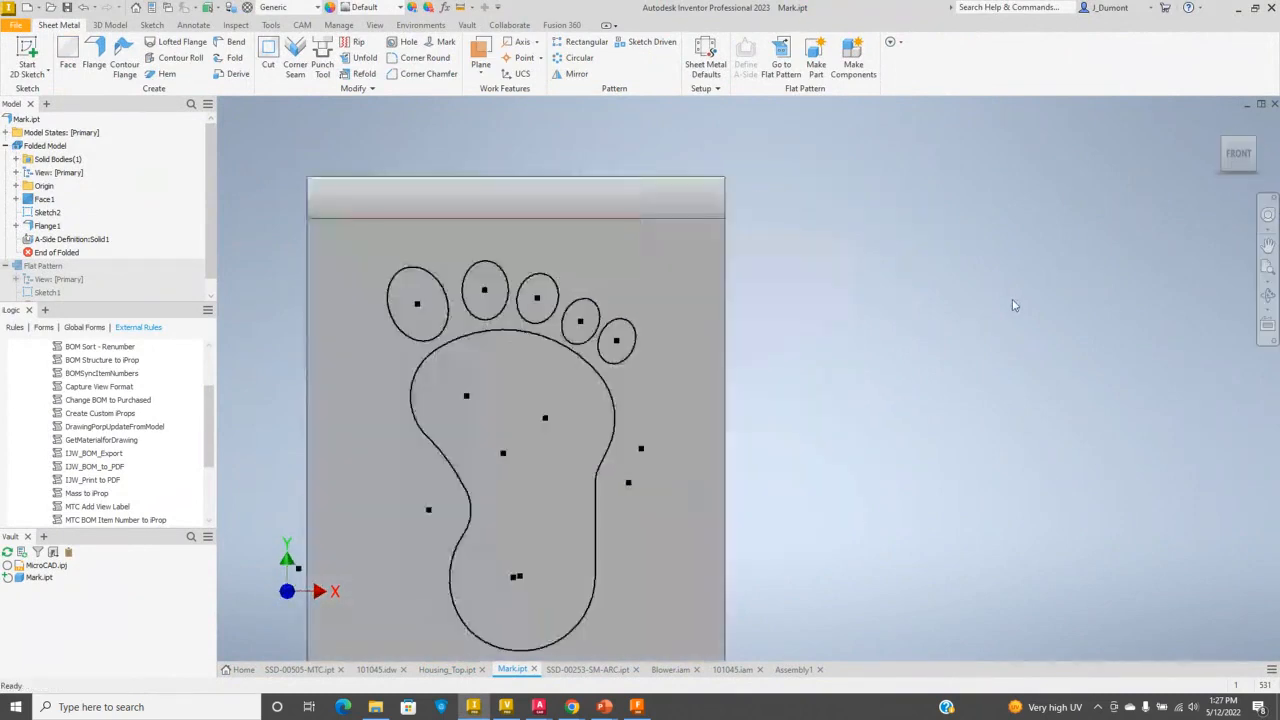
pyautogui.scroll(-5, 1011, 306)
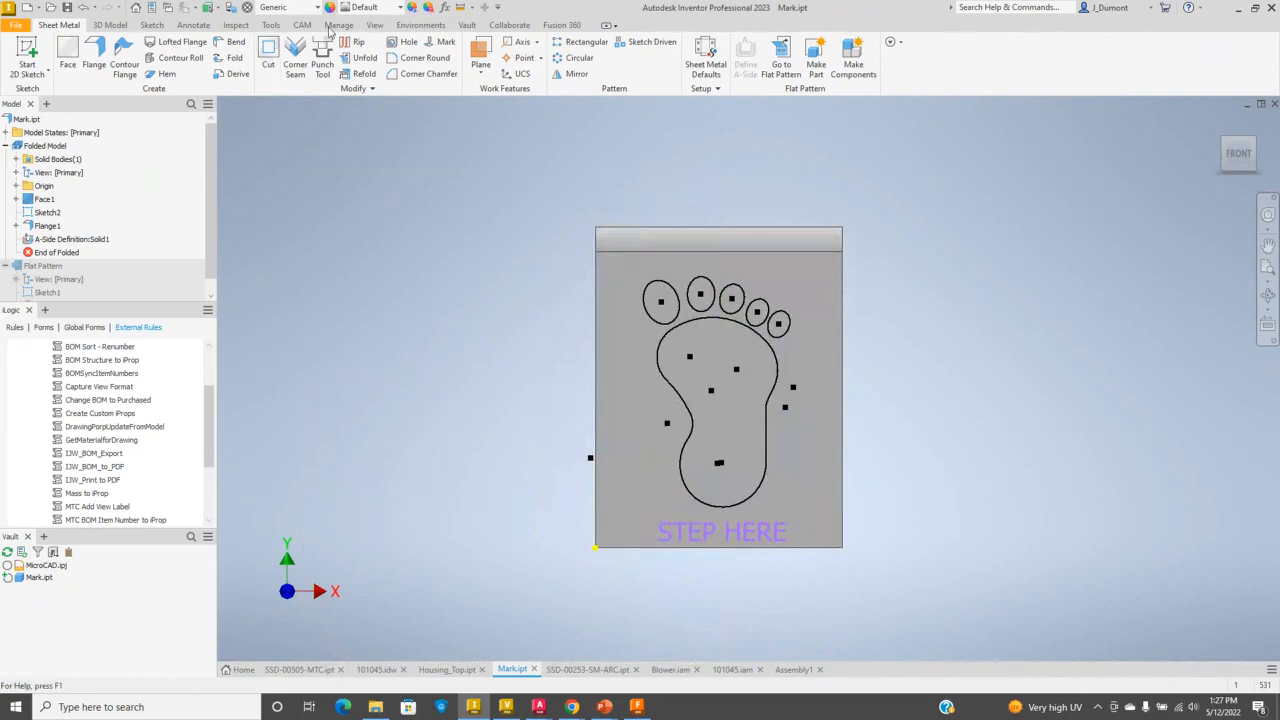
# - Review the Mark Surface and Mark Through style settings in the Style and Standard Editor, and close it without changes
pyautogui.click(191, 55)
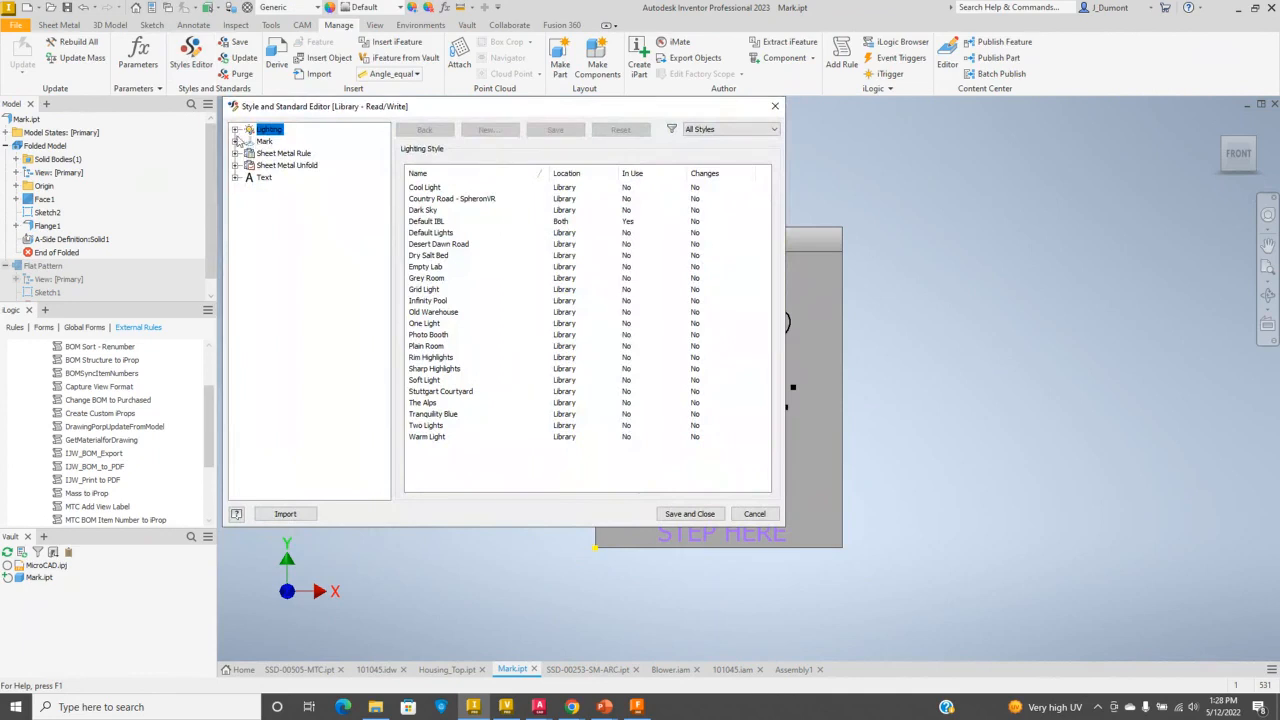
pyautogui.click(237, 141)
pyautogui.click(281, 155)
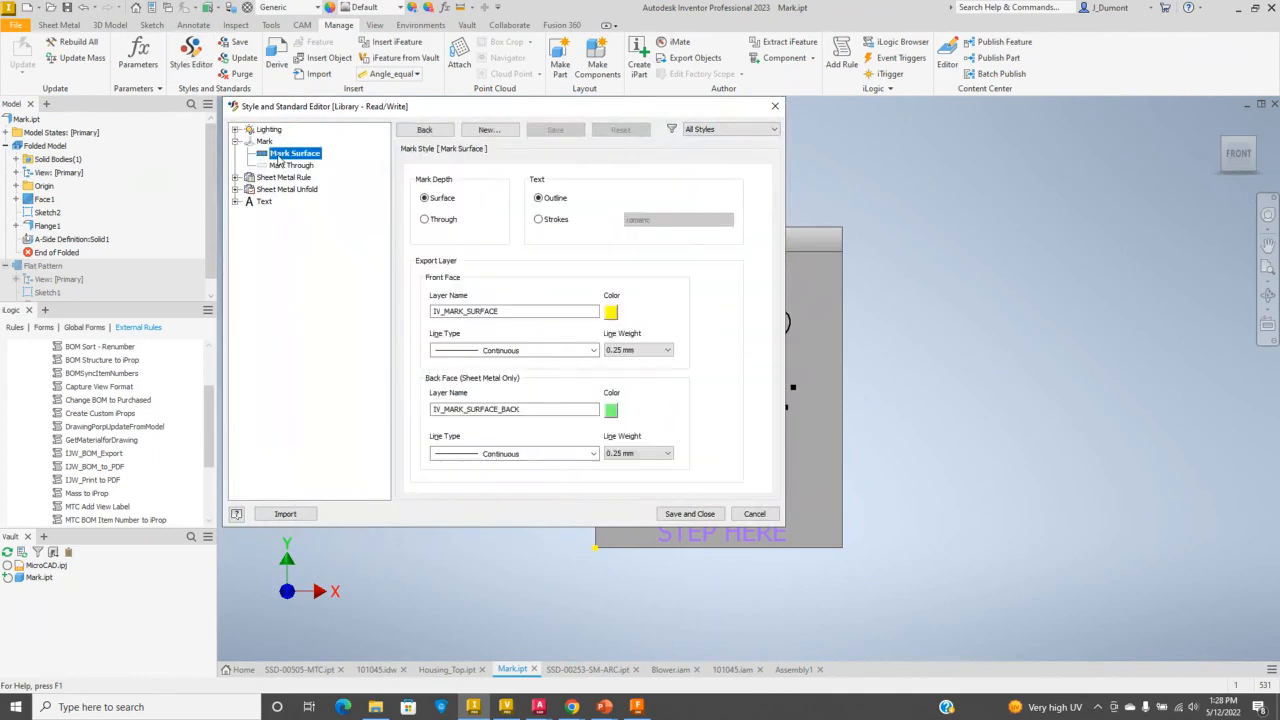
pyautogui.click(289, 168)
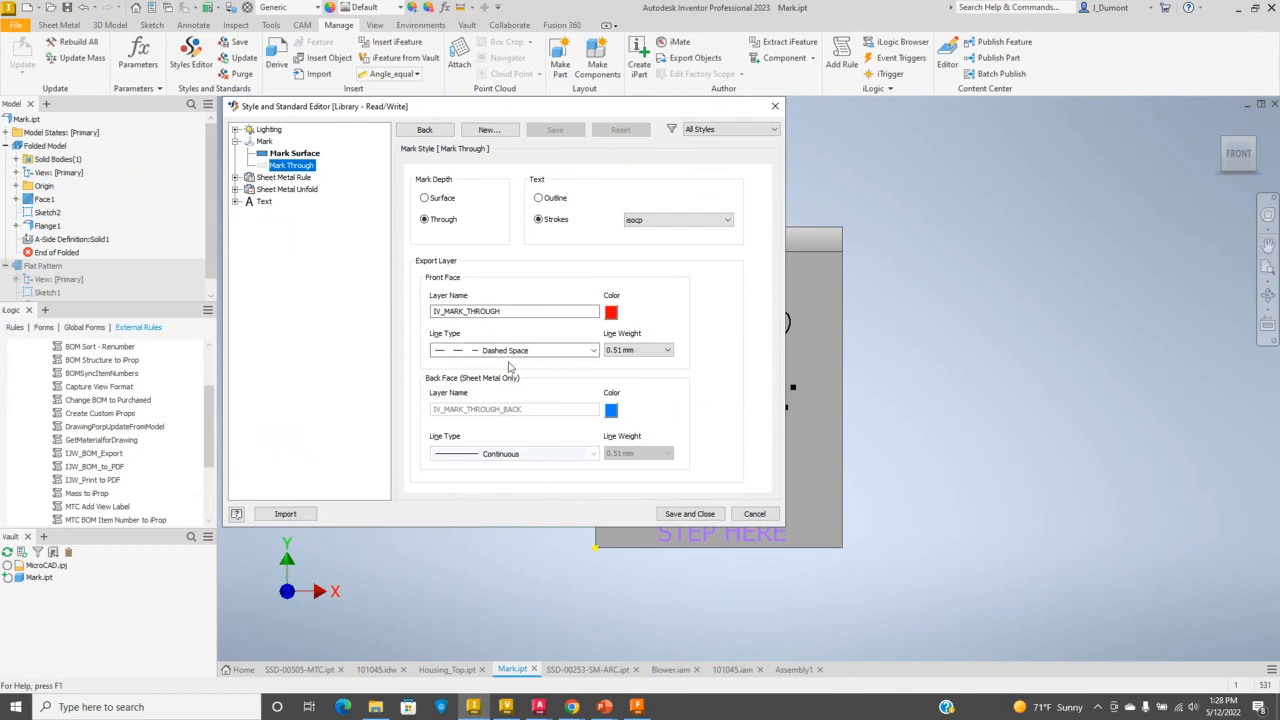
pyautogui.click(297, 154)
pyautogui.click(754, 513)
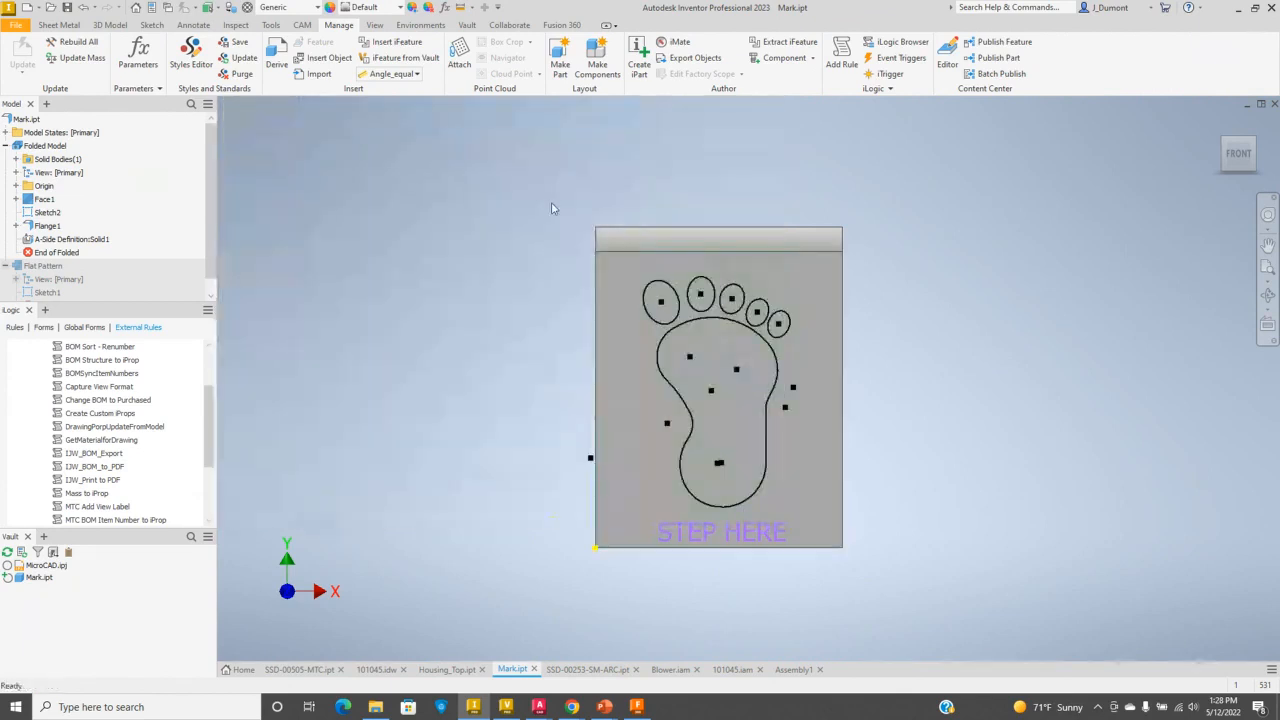
# - Create a Mark feature from the footprint outlines and STEP HERE text using the Mark Surface style
pyautogui.click(110, 25)
pyautogui.click(566, 45)
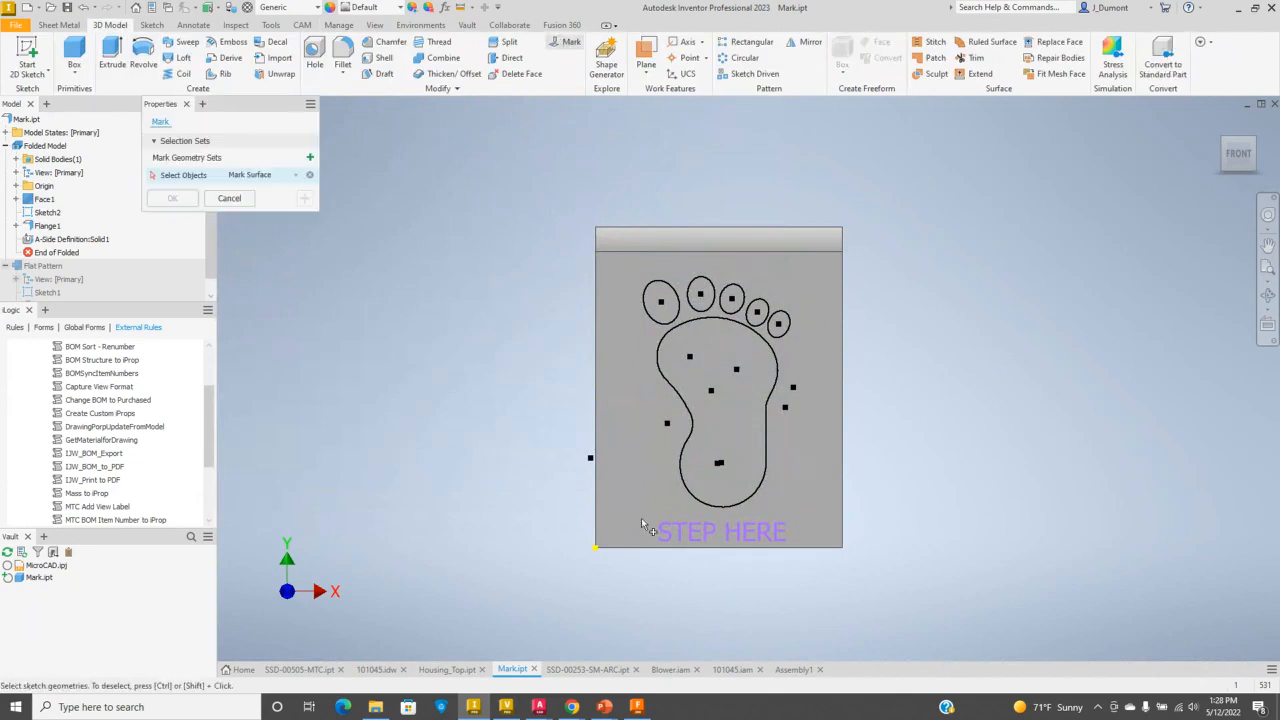
pyautogui.moveTo(619, 589)
pyautogui.mouseDown()
pyautogui.moveTo(666, 440)
pyautogui.moveTo(808, 268)
pyautogui.mouseUp()
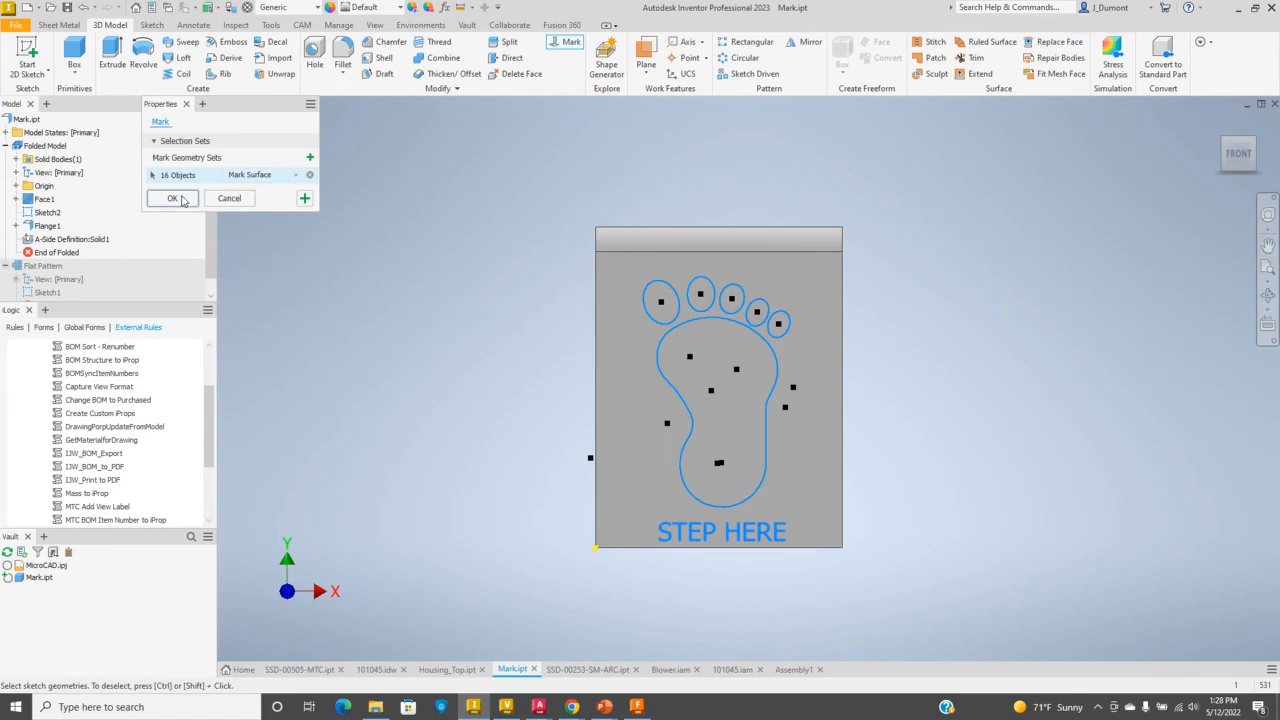
pyautogui.click(174, 198)
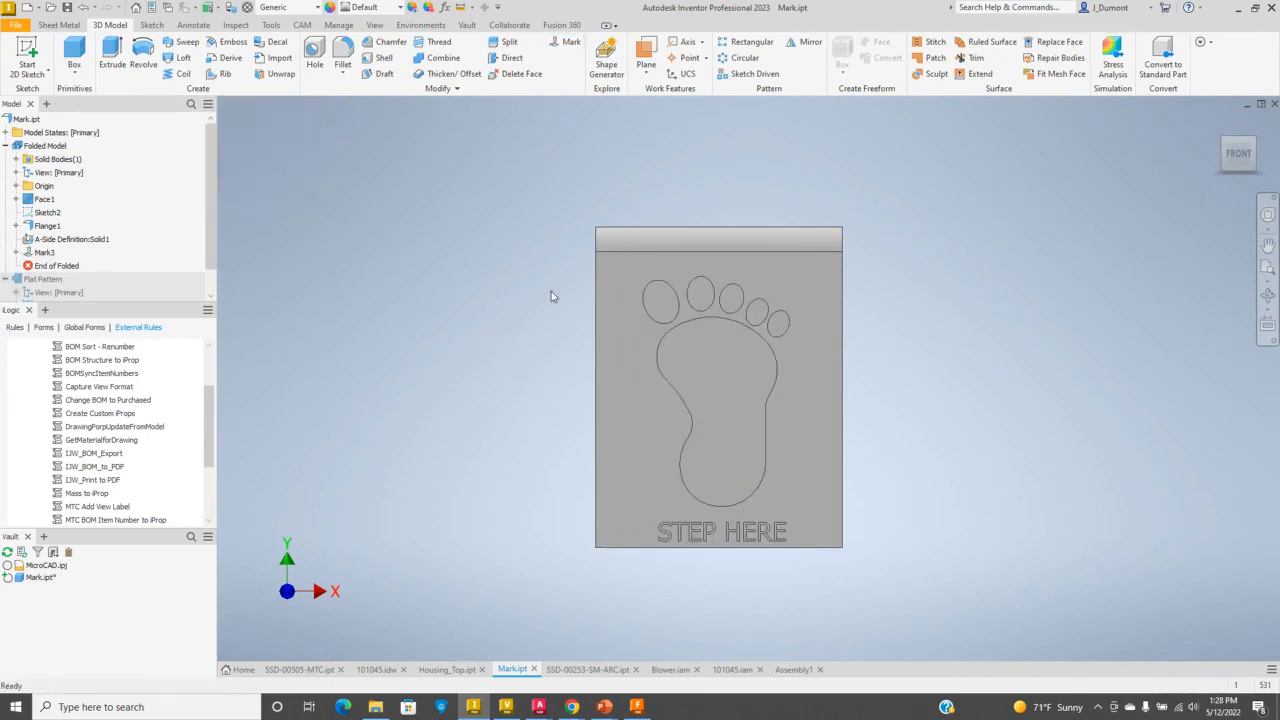
# - Inspect the marked flange, and open the part's flat pattern to examine the Mark-123 text
pyautogui.keyDown('shift'); pyautogui.moveTo(551, 296); pyautogui.dragTo(560, 317, button='middle'); pyautogui.keyUp('shift')
pyautogui.scroll(6, 760, 400)
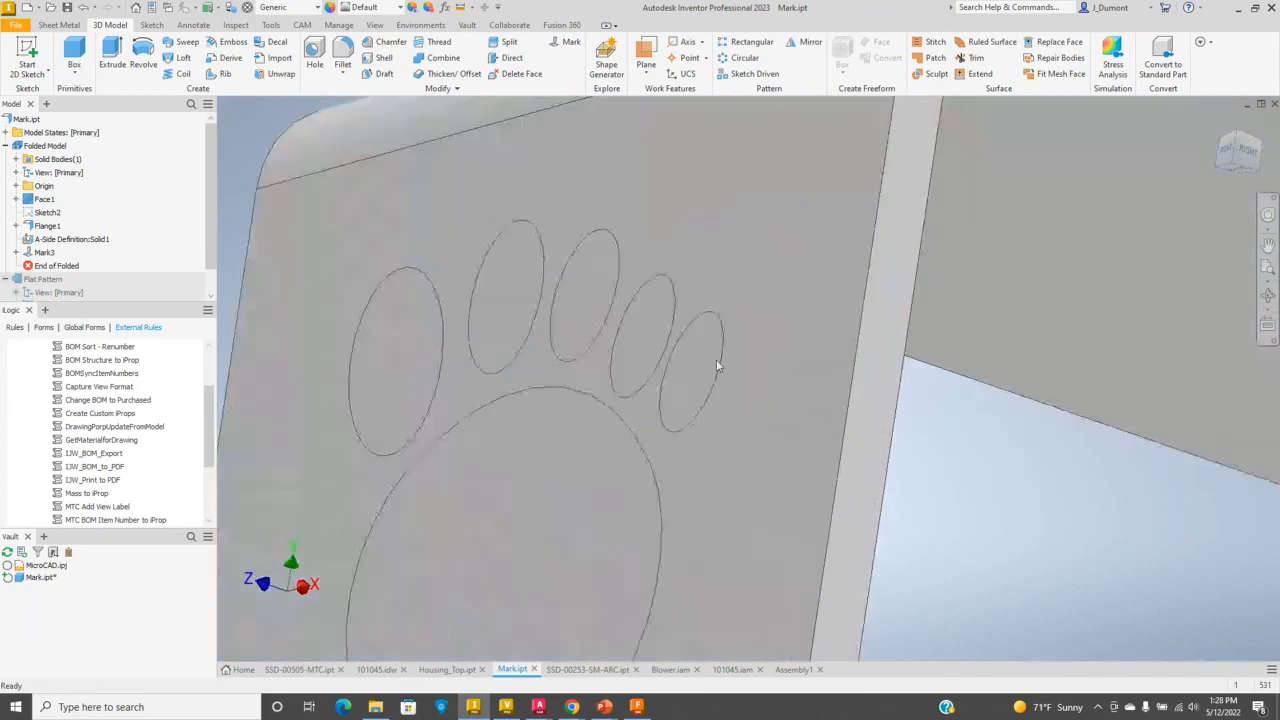
pyautogui.scroll(-6, 716, 365)
pyautogui.keyDown('shift'); pyautogui.moveTo(714, 360); pyautogui.dragTo(418, 305, button='middle'); pyautogui.keyUp('shift')
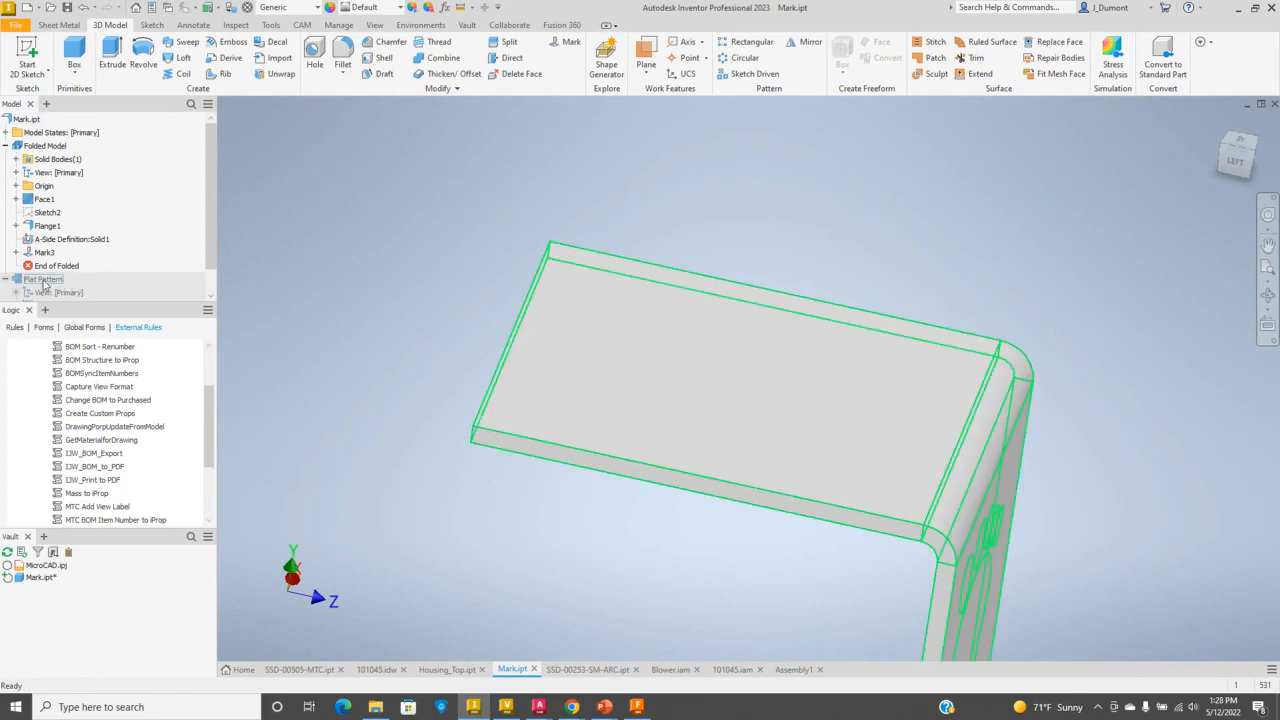
pyautogui.doubleClick(67, 280)
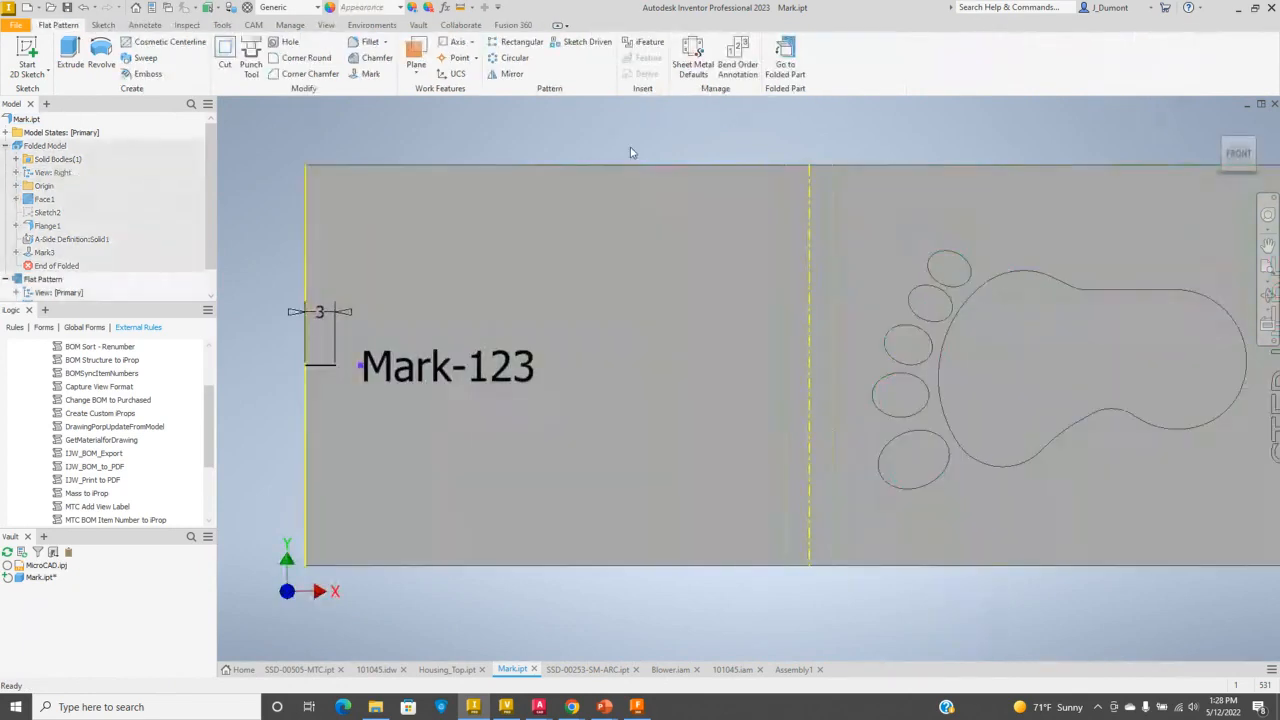
pyautogui.scroll(3, 630, 150)
pyautogui.scroll(-4, 478, 278)
pyautogui.moveTo(478, 276); pyautogui.dragTo(478, 404, button='middle')
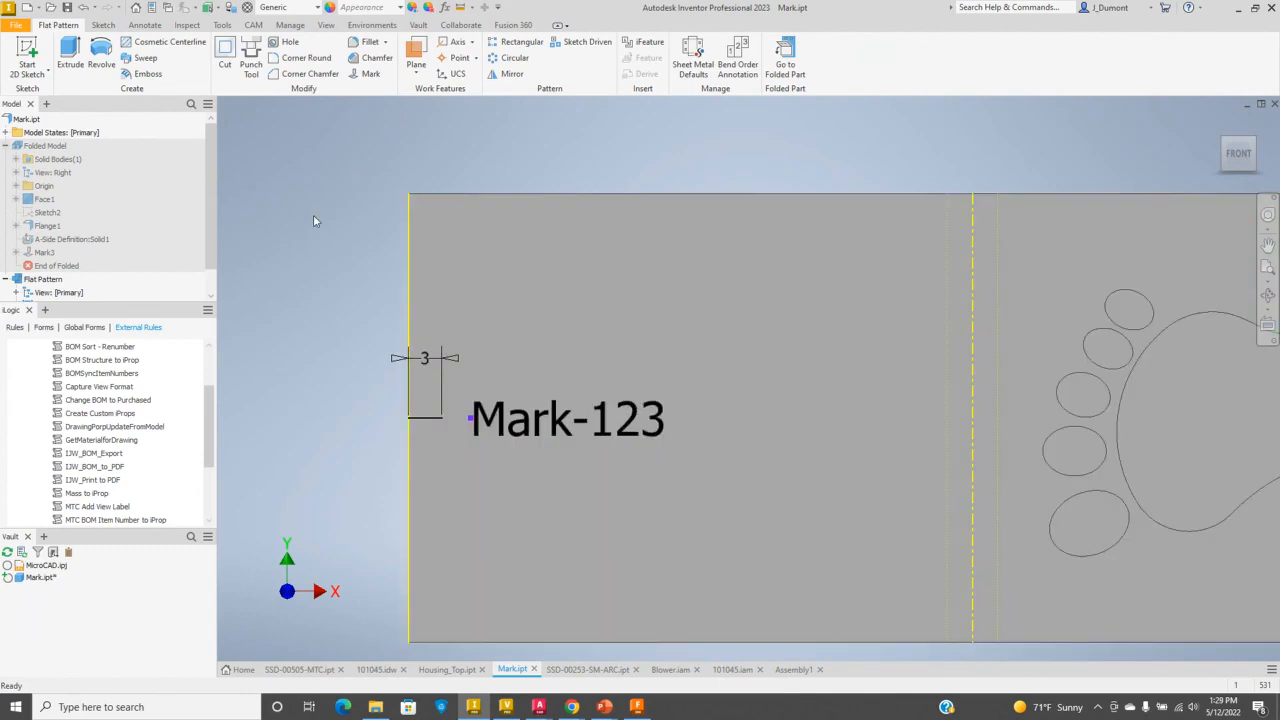
# - Change the part's Part Number iProperty to Mark-456 and apply it to the flat pattern text
pyautogui.click(157, 8)
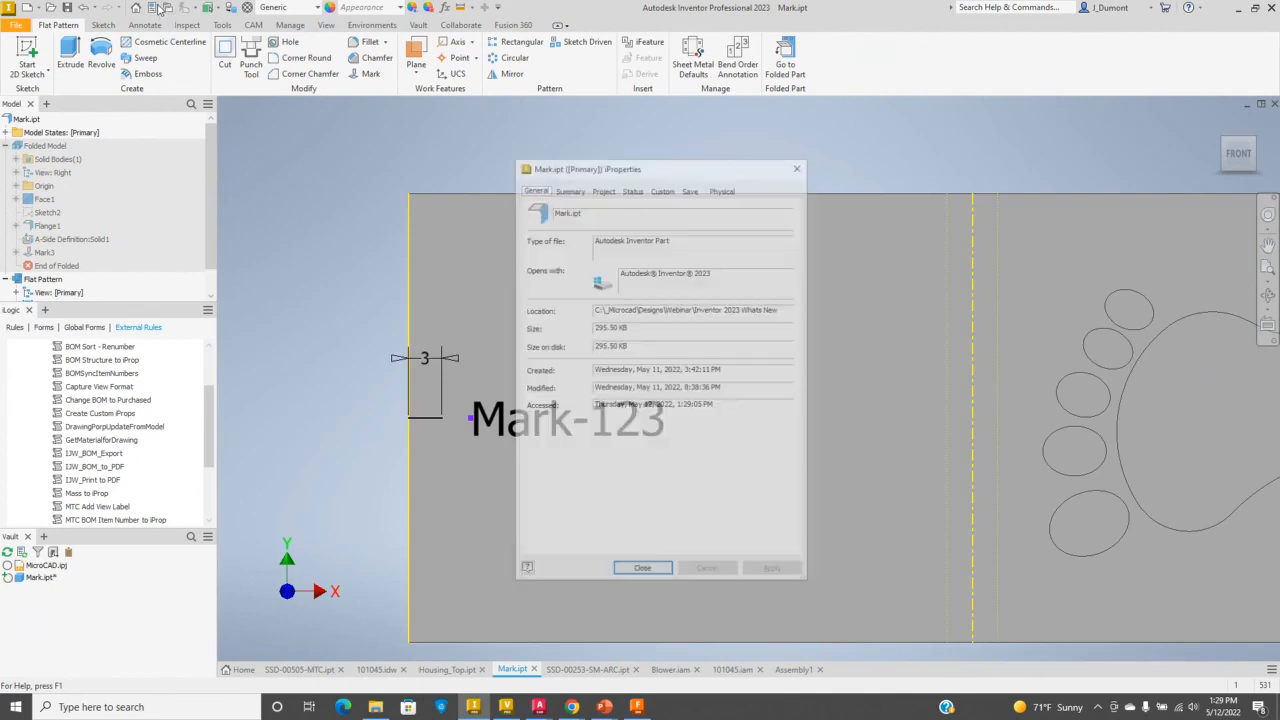
pyautogui.click(602, 187)
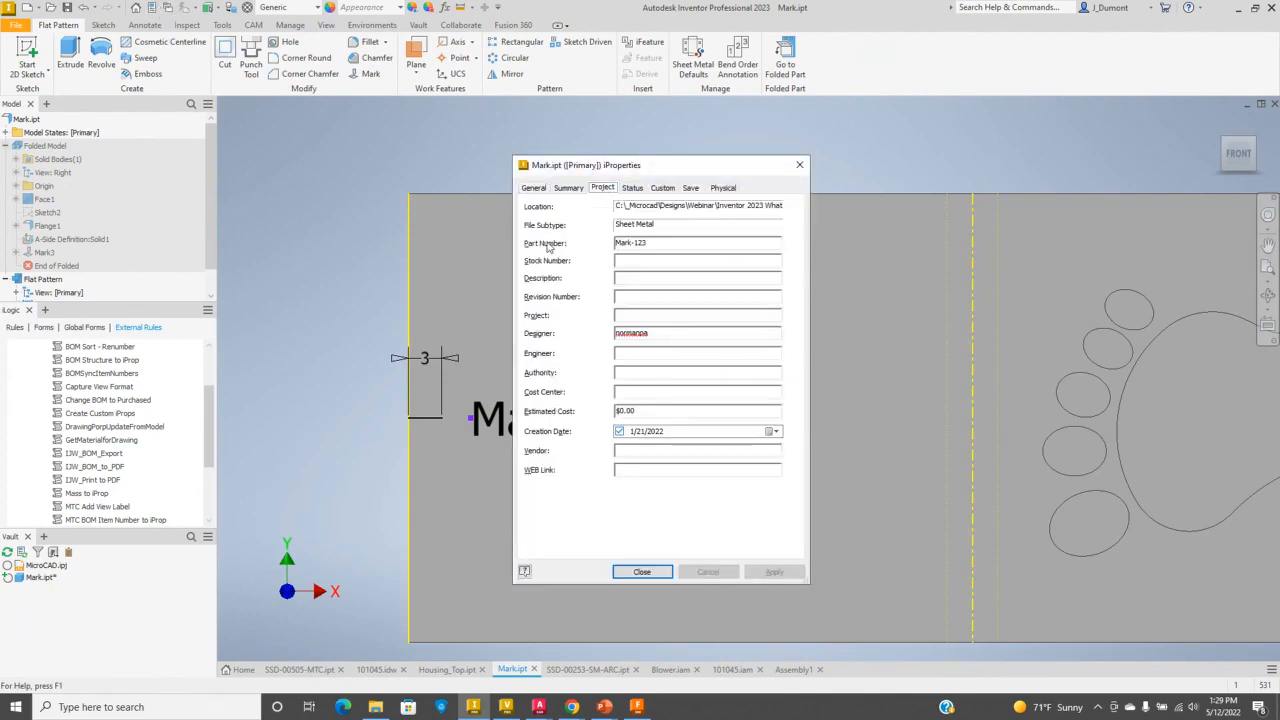
pyautogui.press('BackSpace')
pyautogui.press('BackSpace')
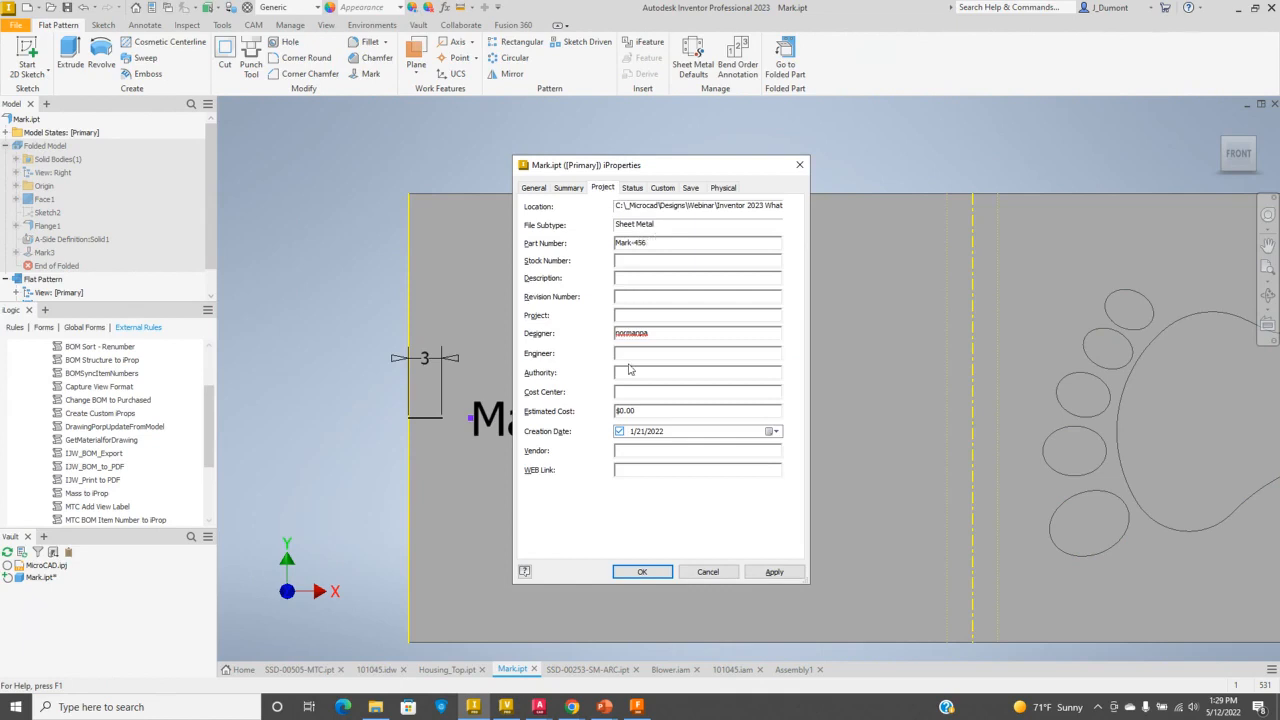
pyautogui.click(641, 572)
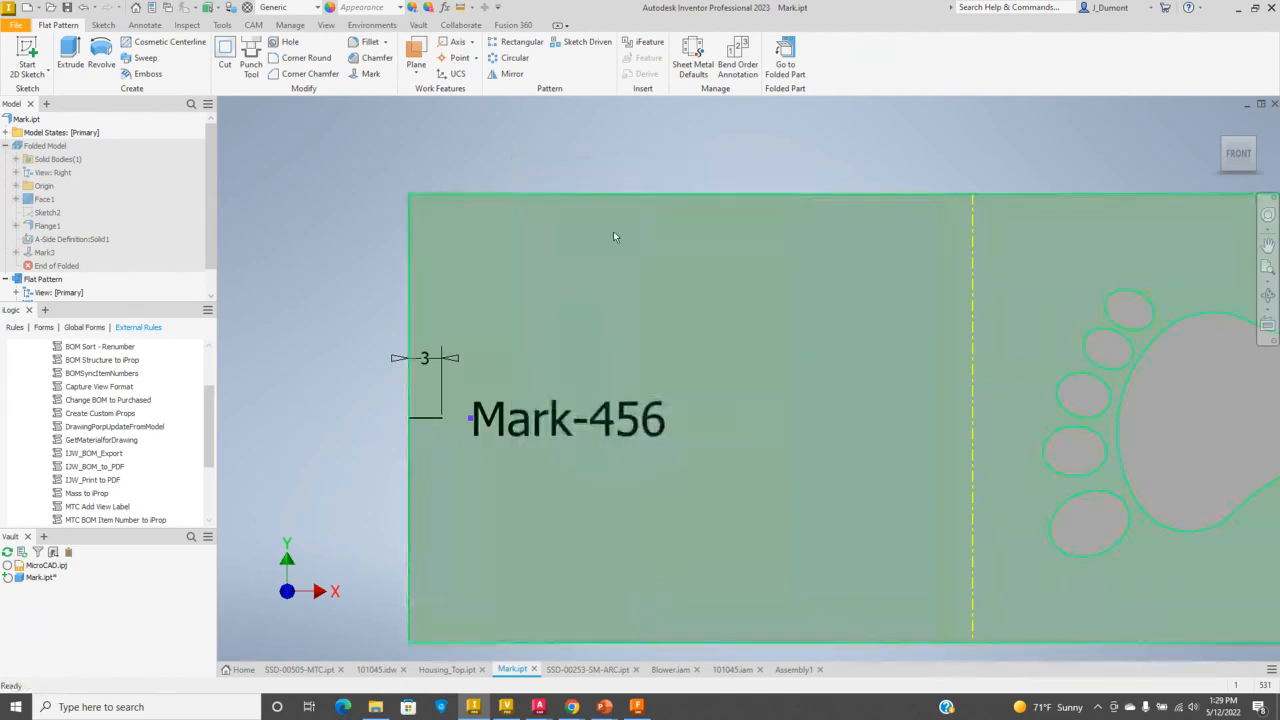
# - Open the flat pattern's text sketch, review how the text links to the PART NUMBER iProperty, and finish the sketch
pyautogui.click(558, 429)
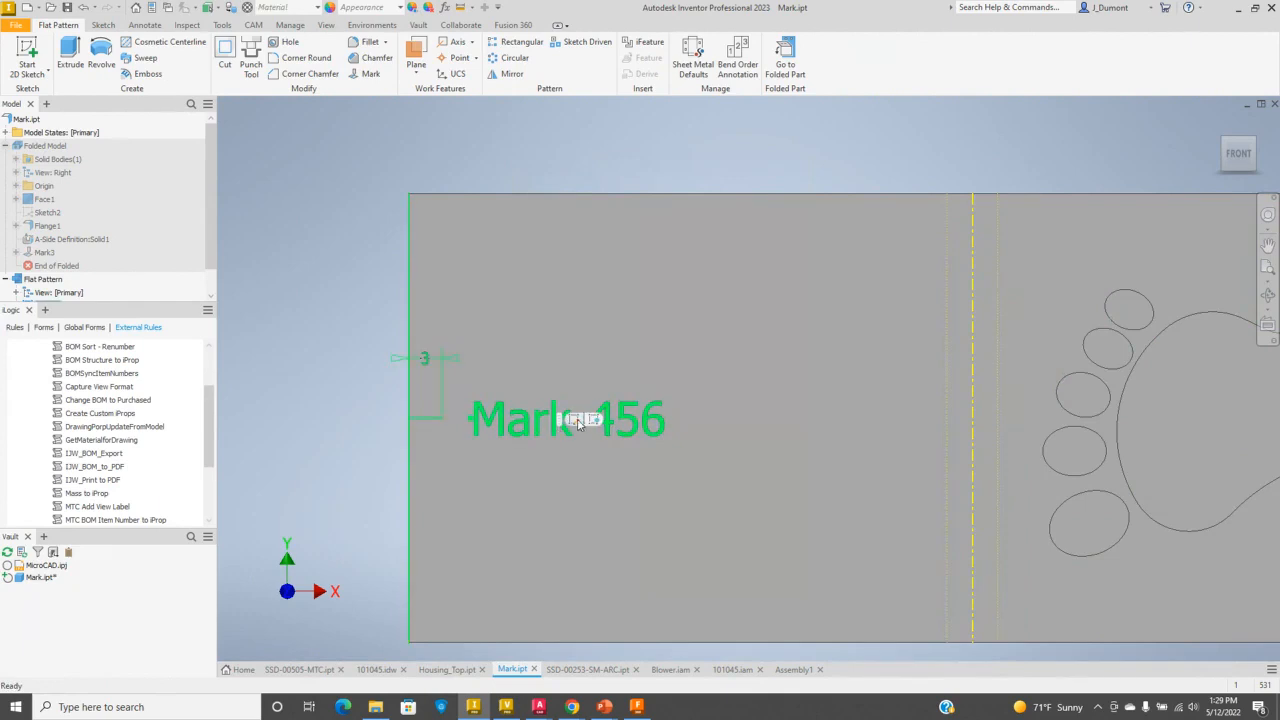
pyautogui.click(578, 421)
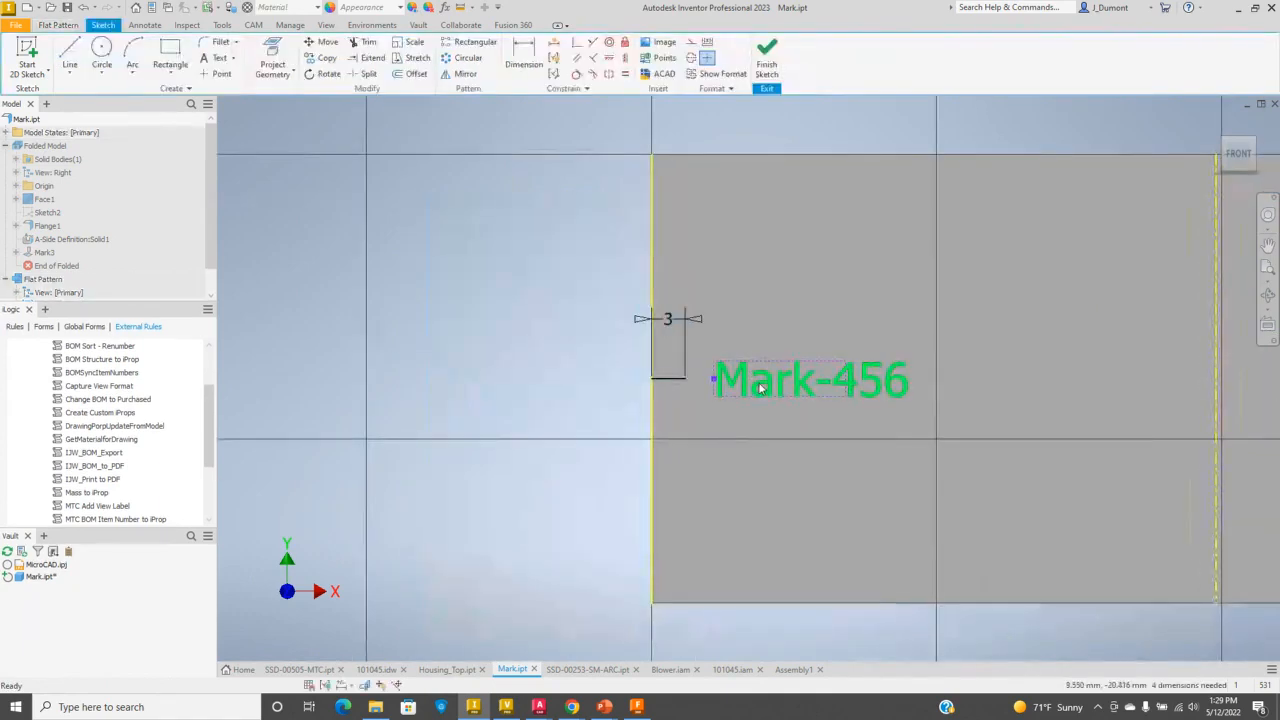
pyautogui.doubleClick(760, 388)
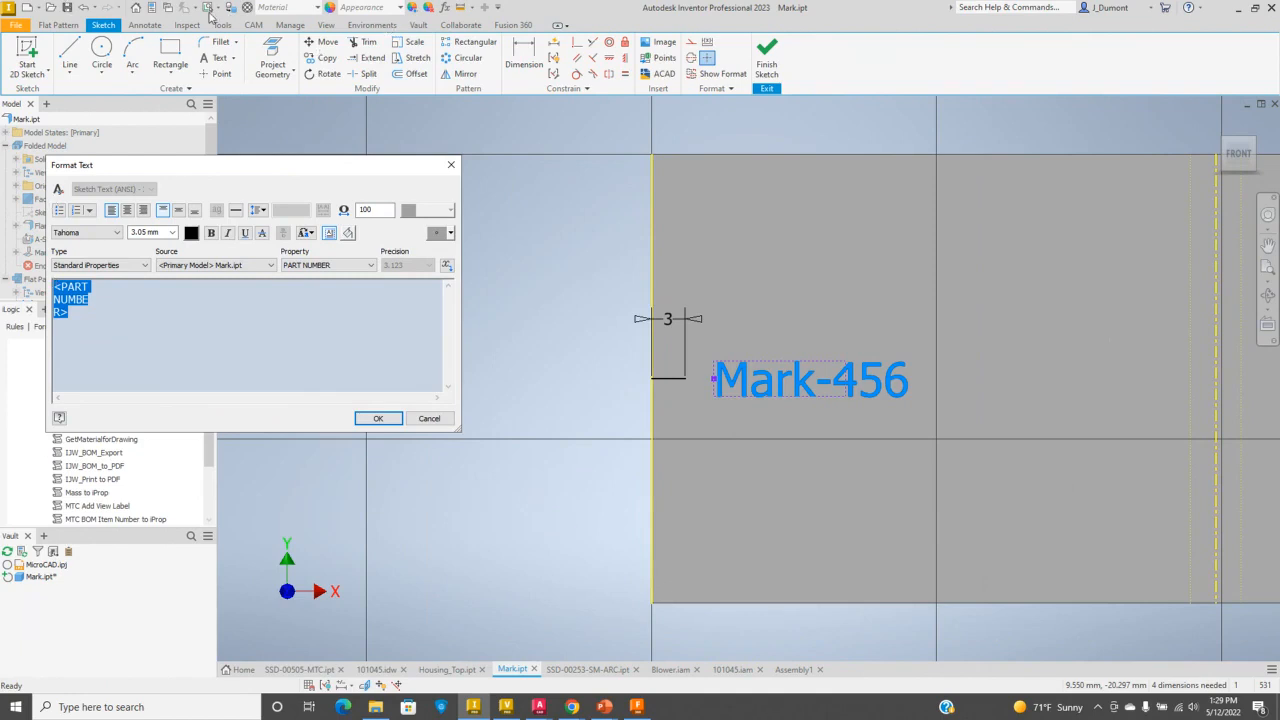
pyautogui.click(378, 418)
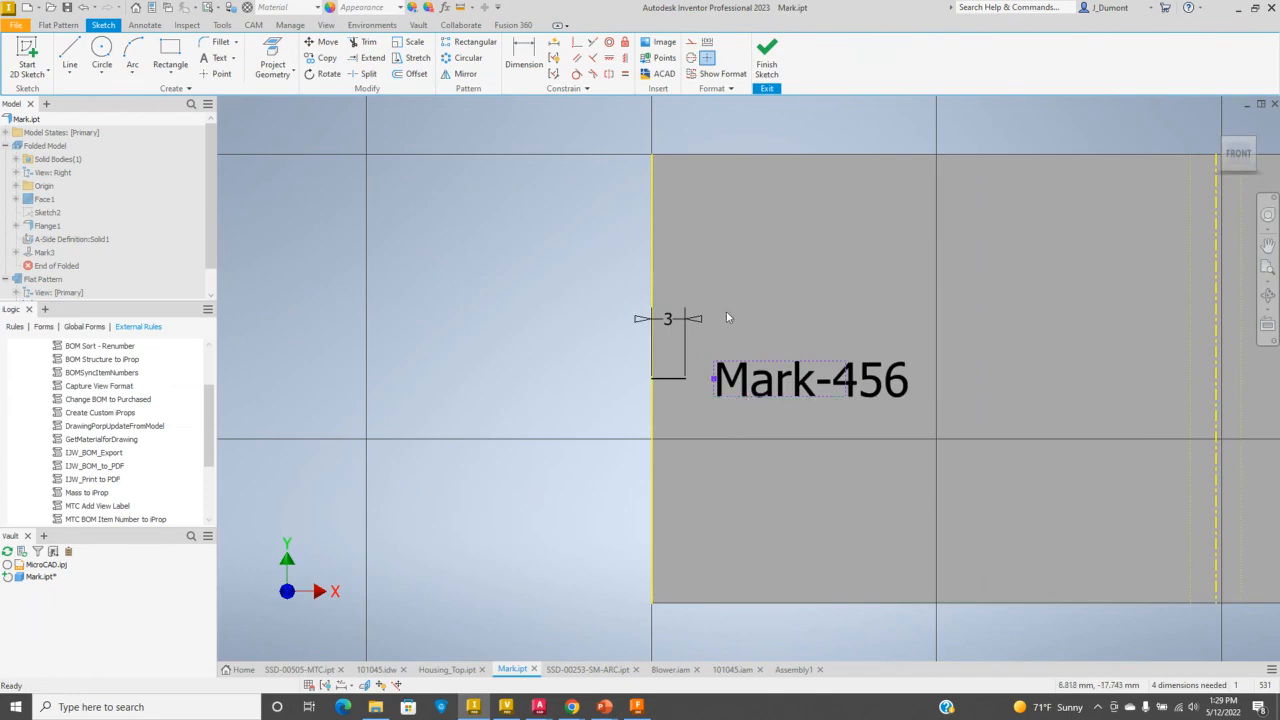
pyautogui.click(768, 58)
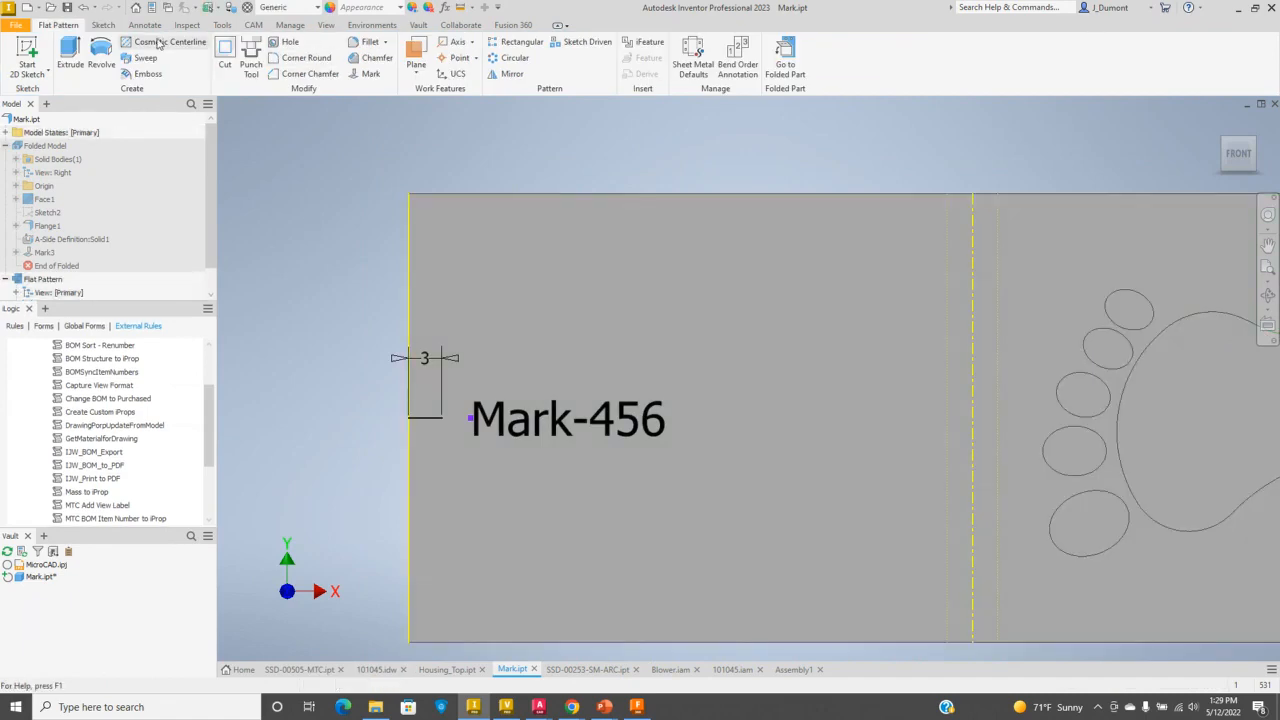
# - Create a new mark style named "Mark Surface w/ Text" based on Mark Surface in the Style and Standard Editor
pyautogui.click(288, 25)
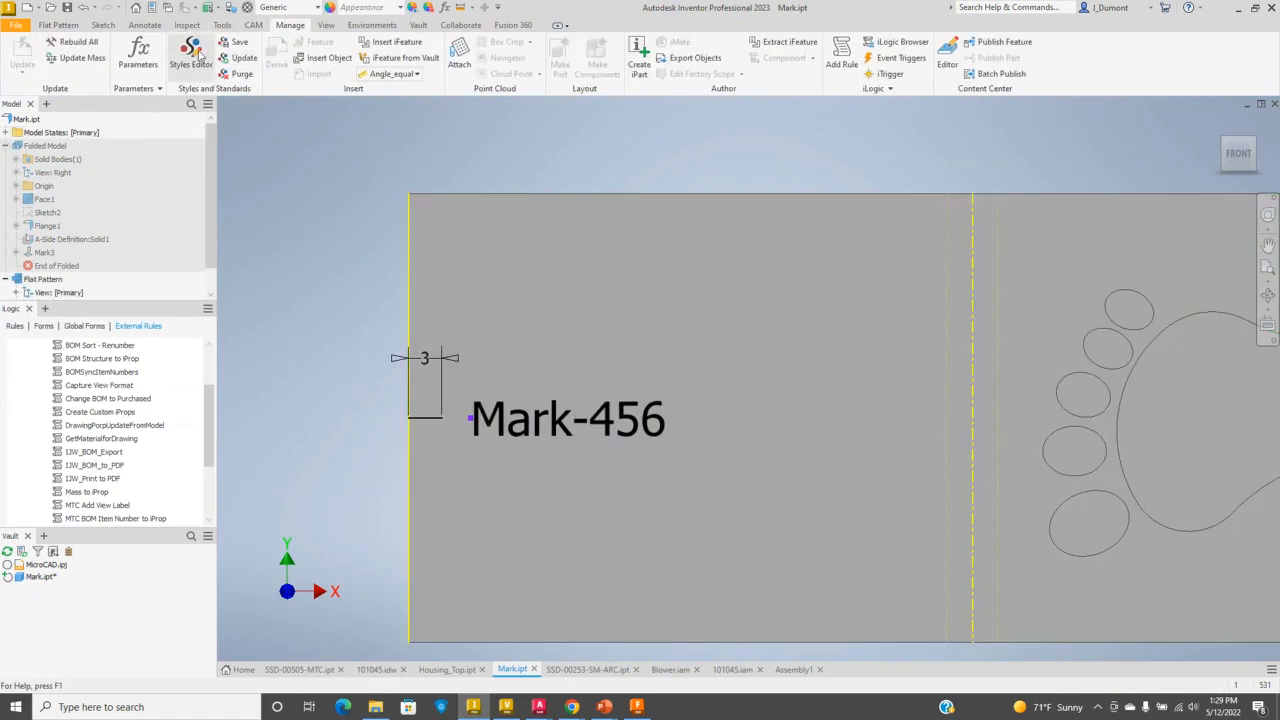
pyautogui.click(191, 52)
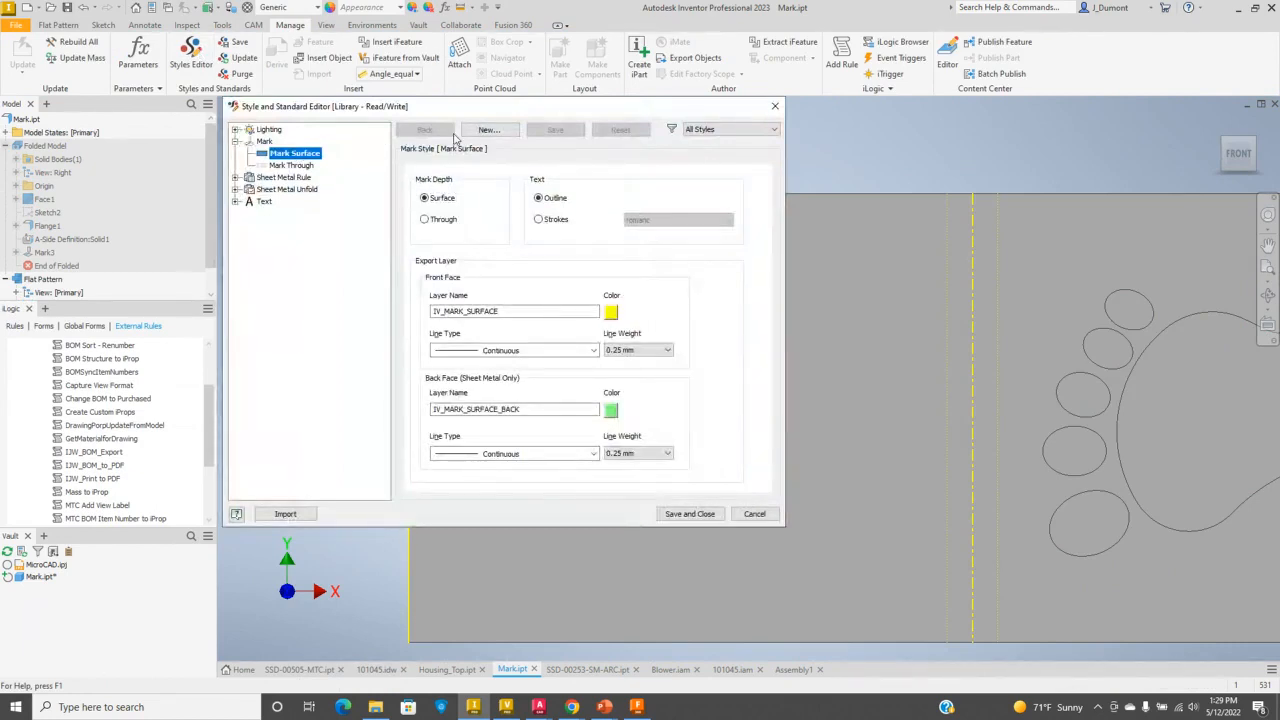
pyautogui.click(488, 130)
pyautogui.click(289, 143)
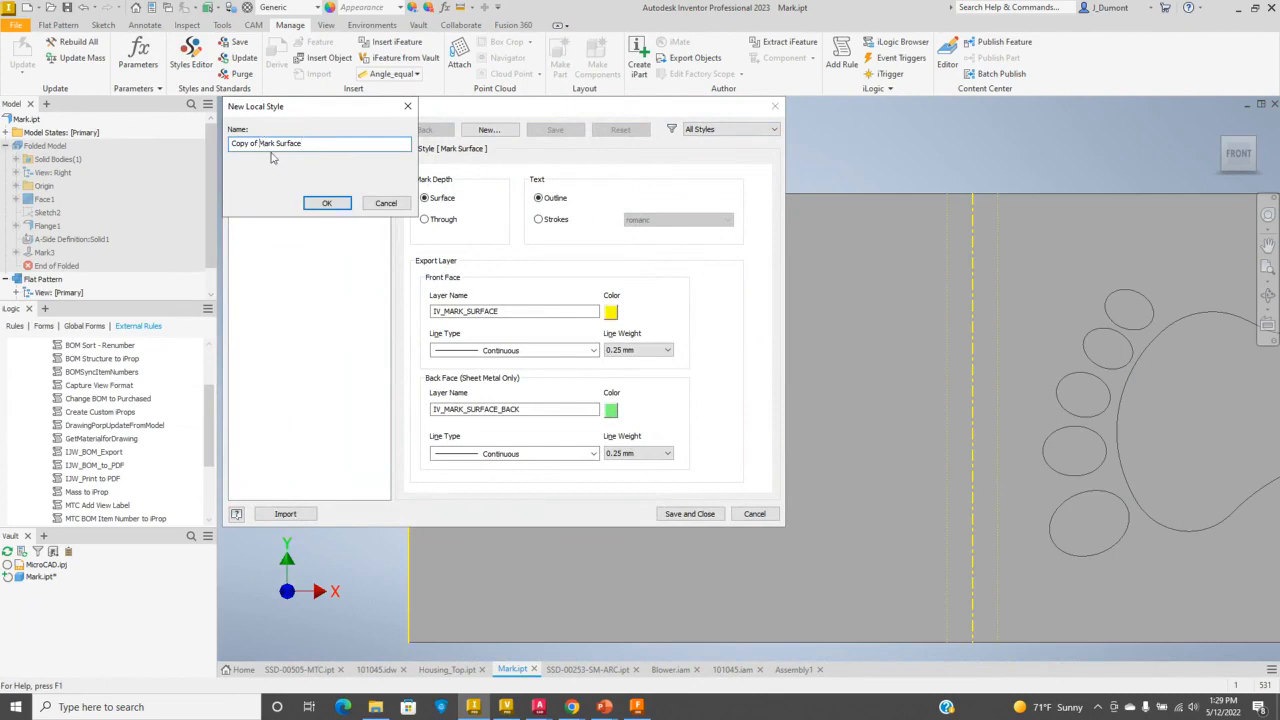
pyautogui.hotkey('shift', 'Home')
pyautogui.press('BackSpace')
pyautogui.click(338, 204)
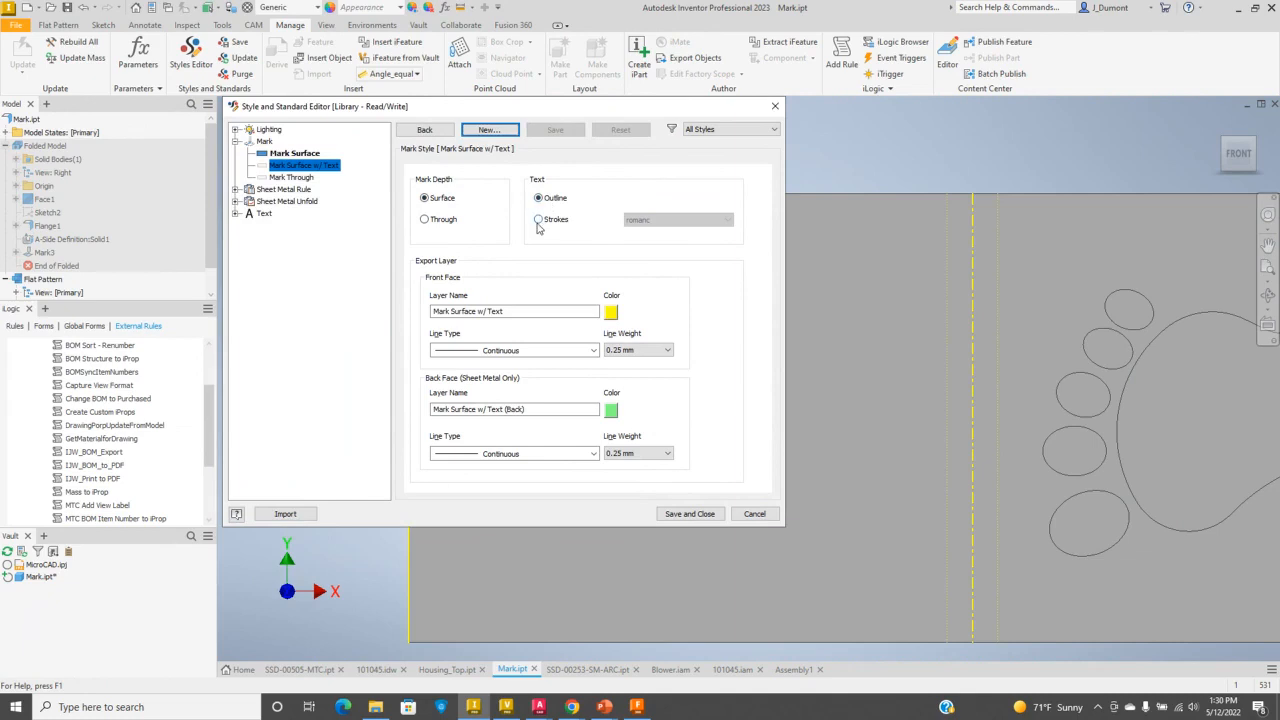
# - Try to set the new mark style's text to Strokes with the scripts font and save it
pyautogui.click(539, 219)
pyautogui.click(655, 221)
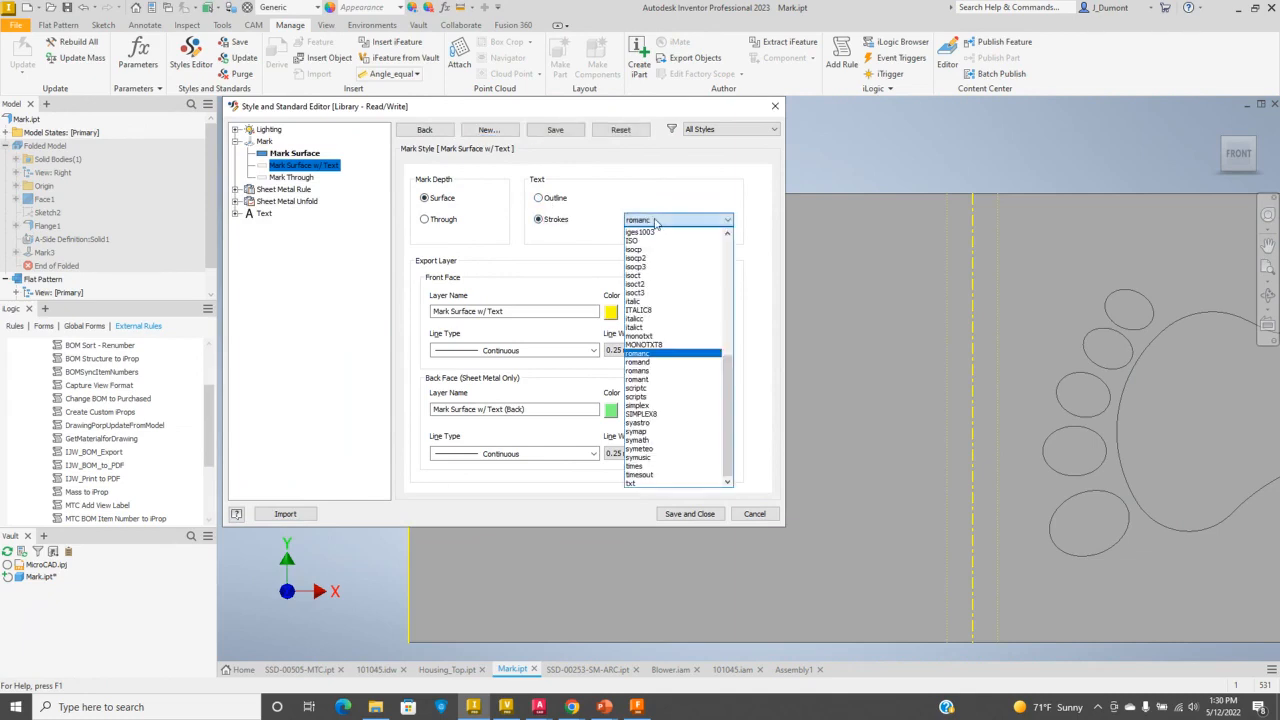
pyautogui.click(660, 396)
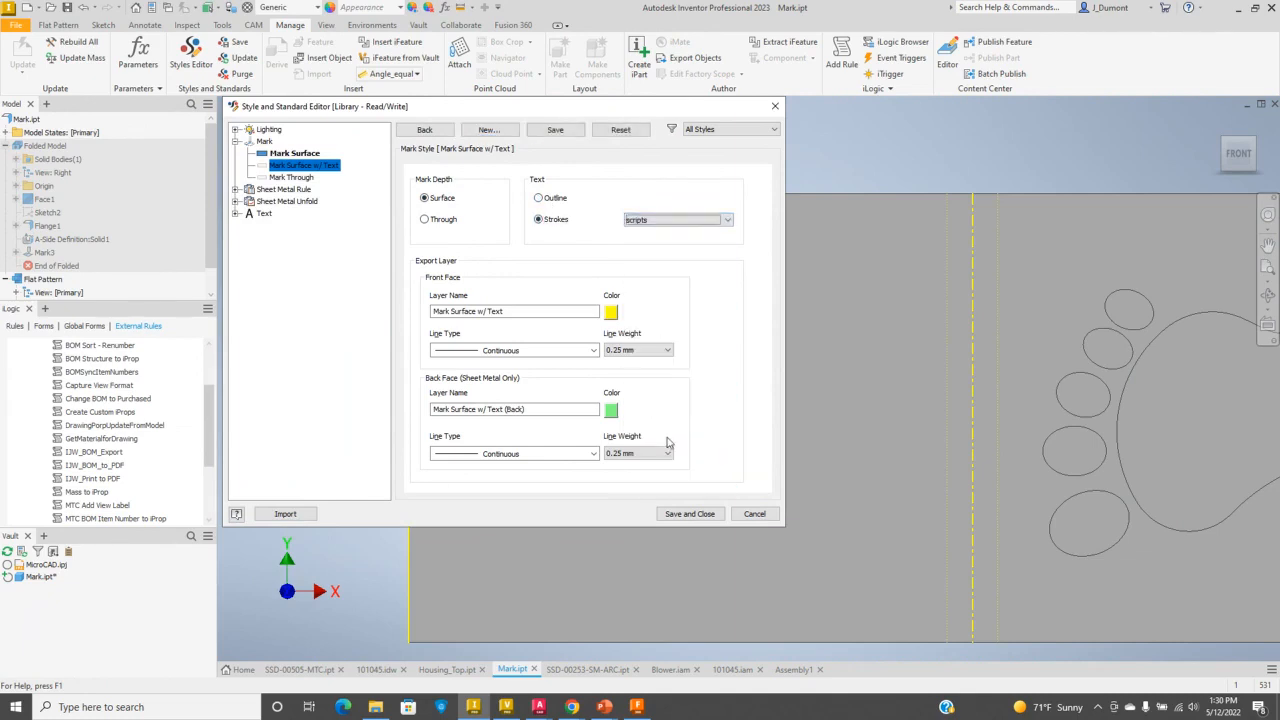
pyautogui.click(677, 516)
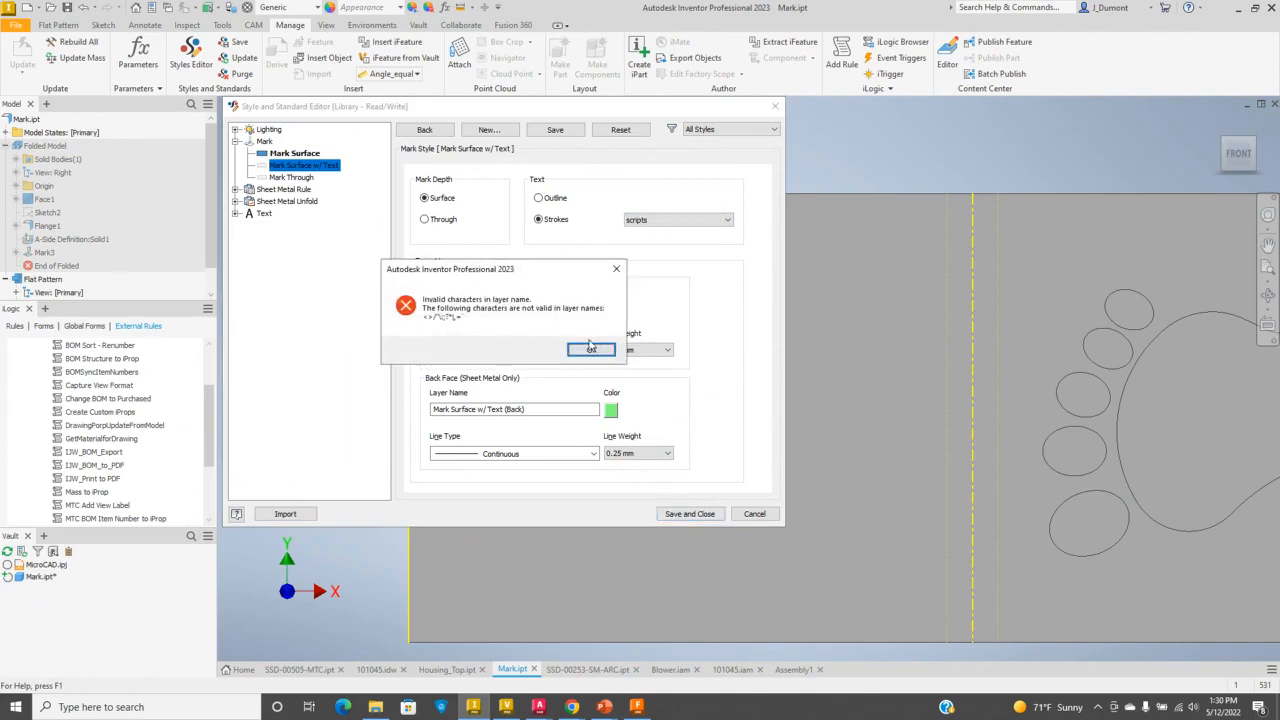
pyautogui.click(585, 347)
pyautogui.click(588, 349)
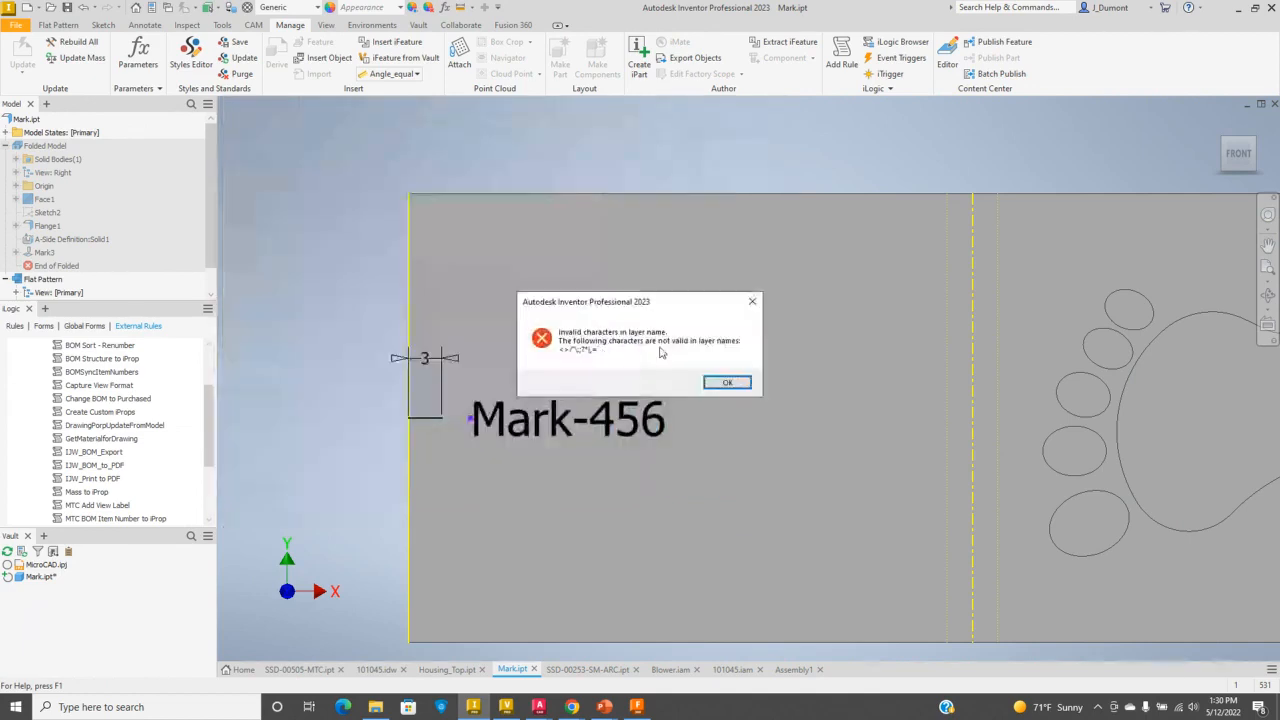
pyautogui.click(728, 383)
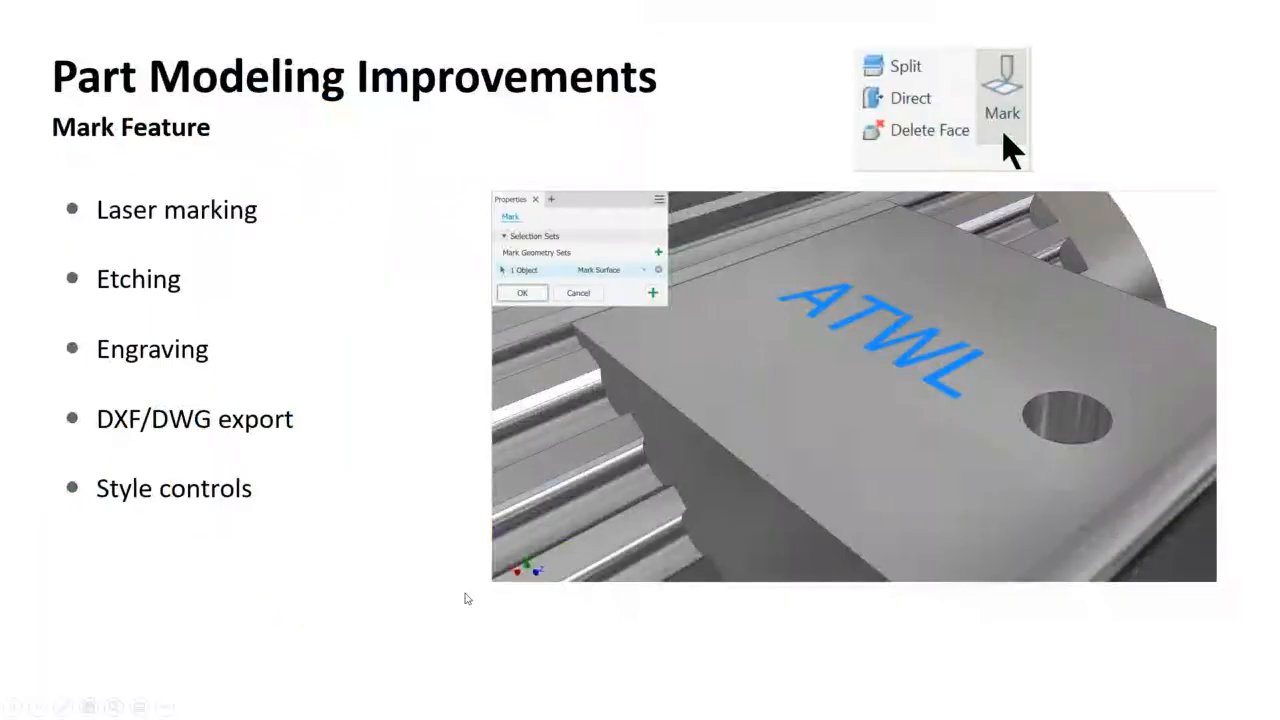
# - Switch back to Inventor and try to rename the "Mark Surface w/ Text" style as "Mark Surface w Text"
pyautogui.moveTo(445, 691)
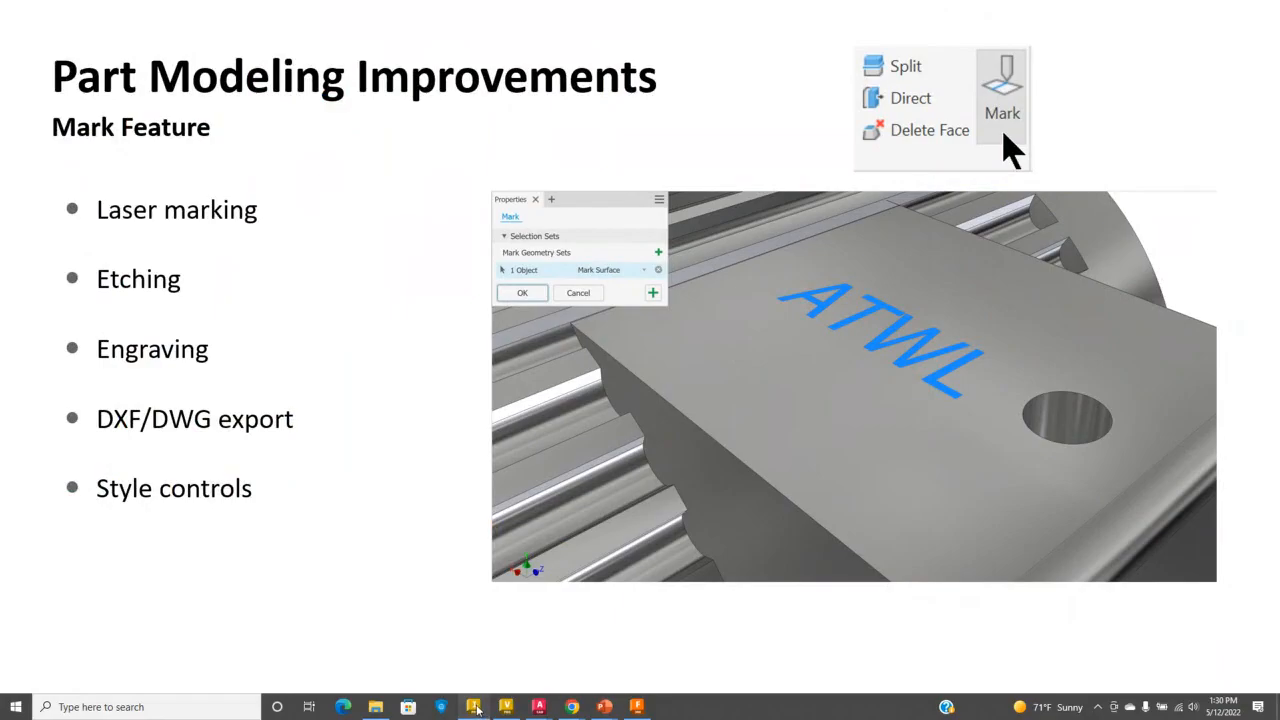
pyautogui.click(474, 707)
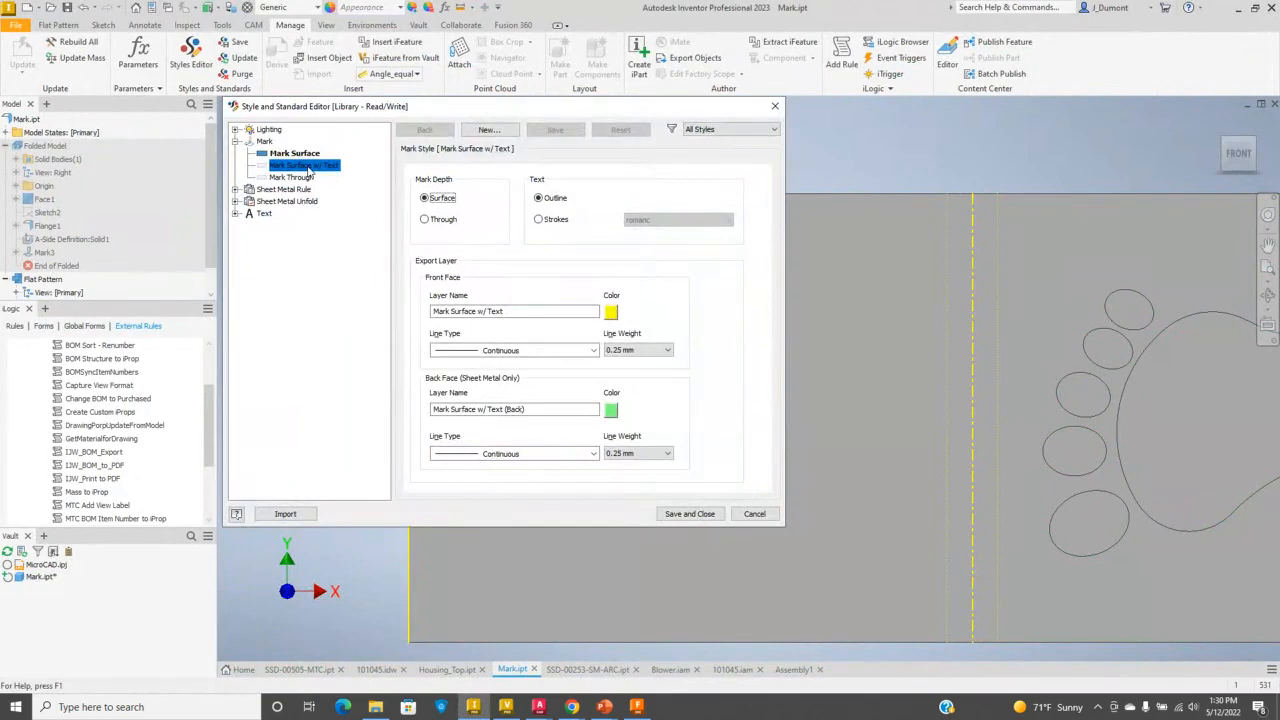
pyautogui.rightClick(310, 170)
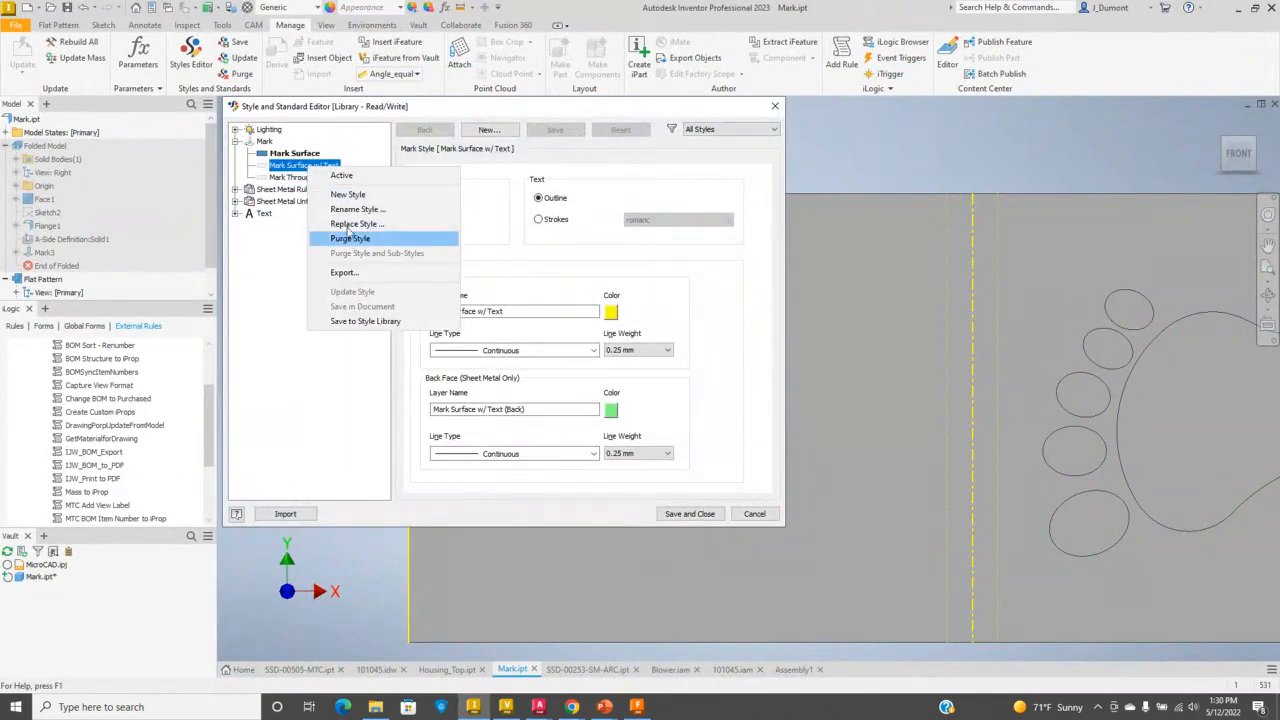
pyautogui.click(348, 212)
pyautogui.click(284, 143)
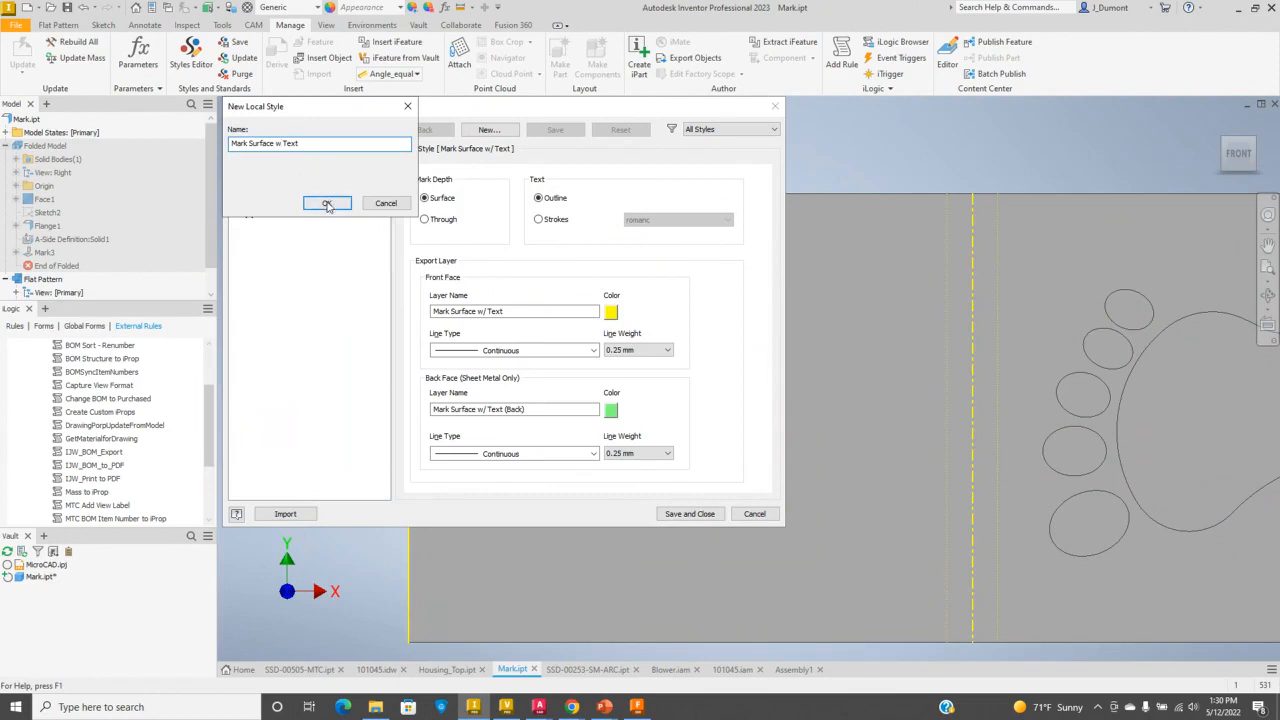
pyautogui.click(326, 203)
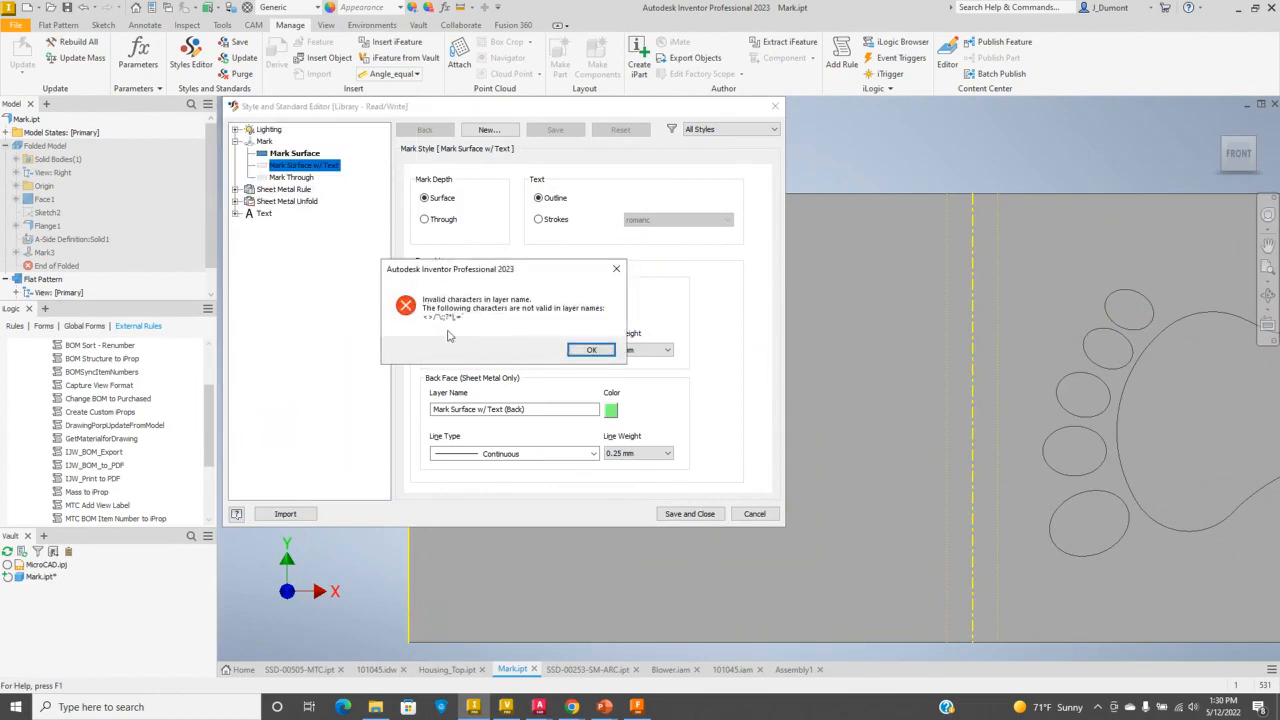
pyautogui.click(591, 350)
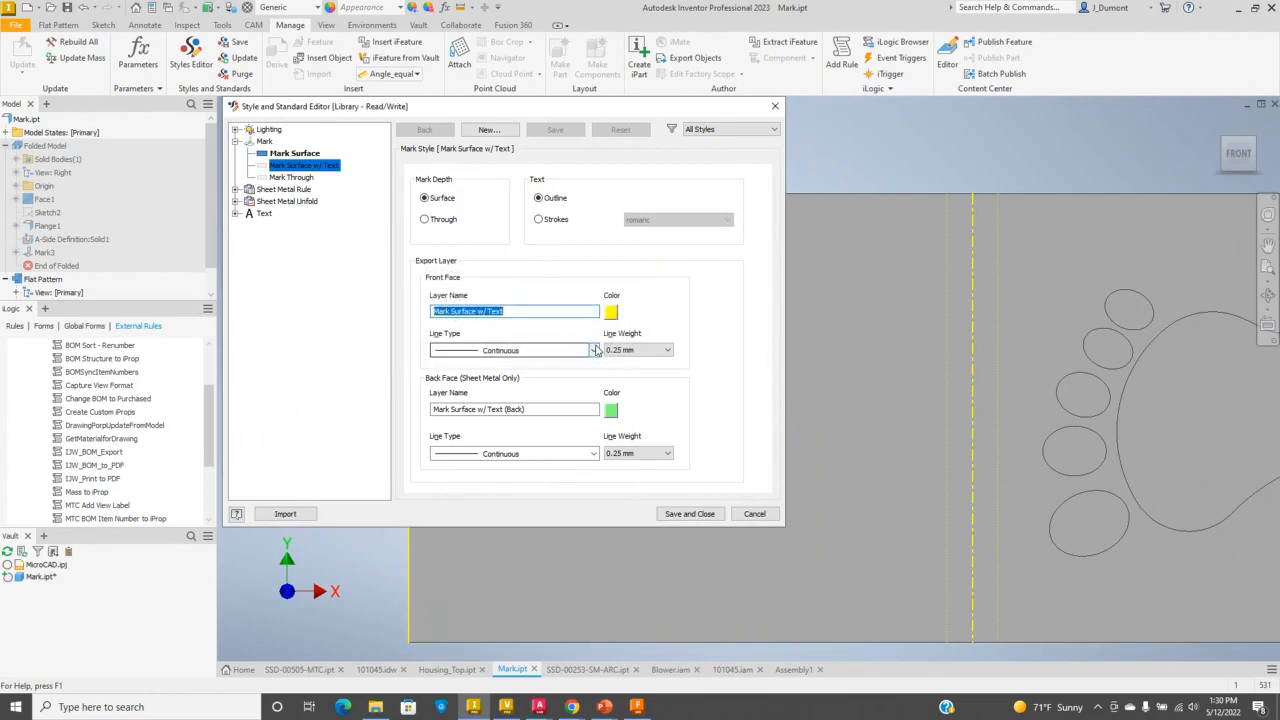
# - Try to save the mark style edits, and dismiss the Style and Standard Editor
pyautogui.click(352, 245)
pyautogui.click(597, 349)
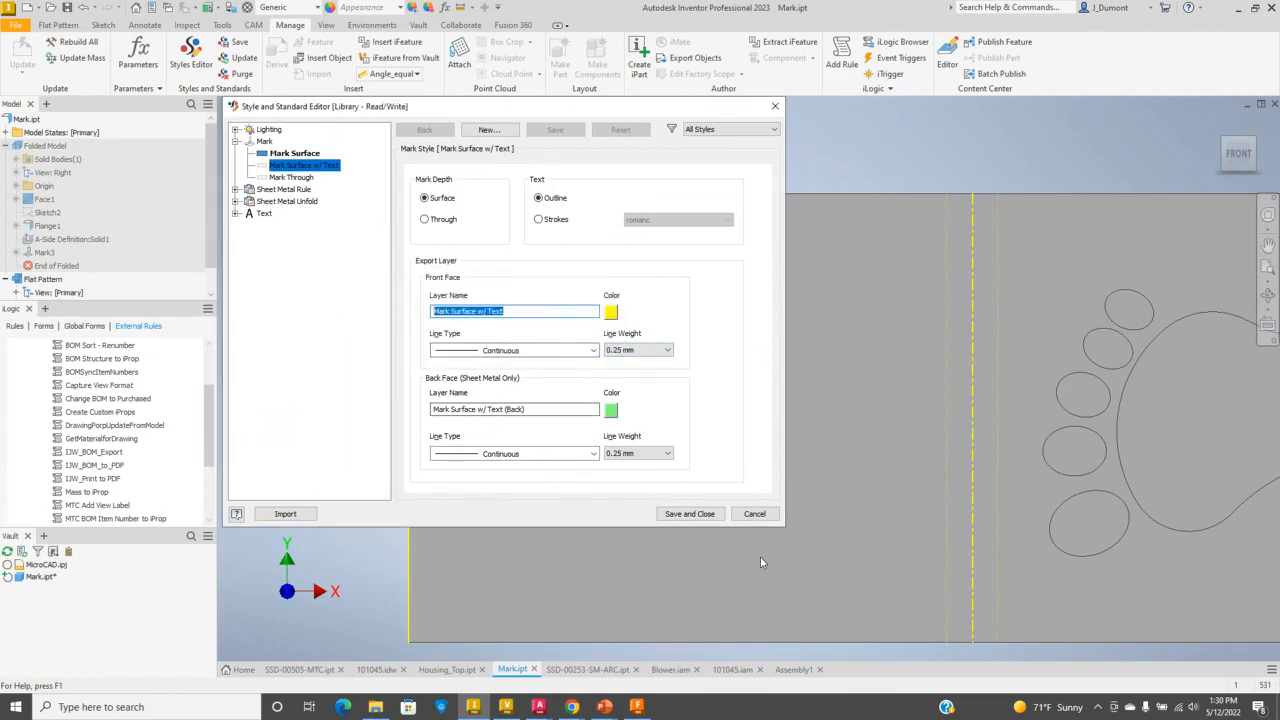
pyautogui.click(688, 514)
pyautogui.click(592, 349)
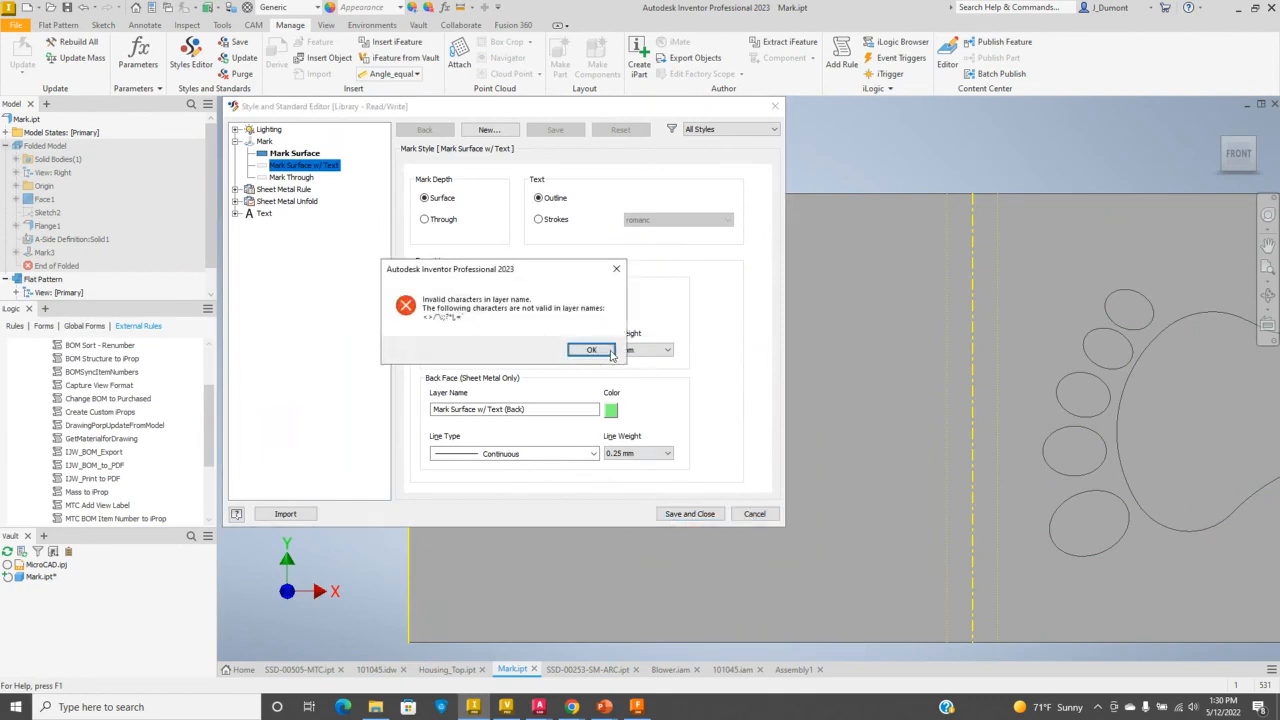
pyautogui.press('Return')
pyautogui.click(752, 516)
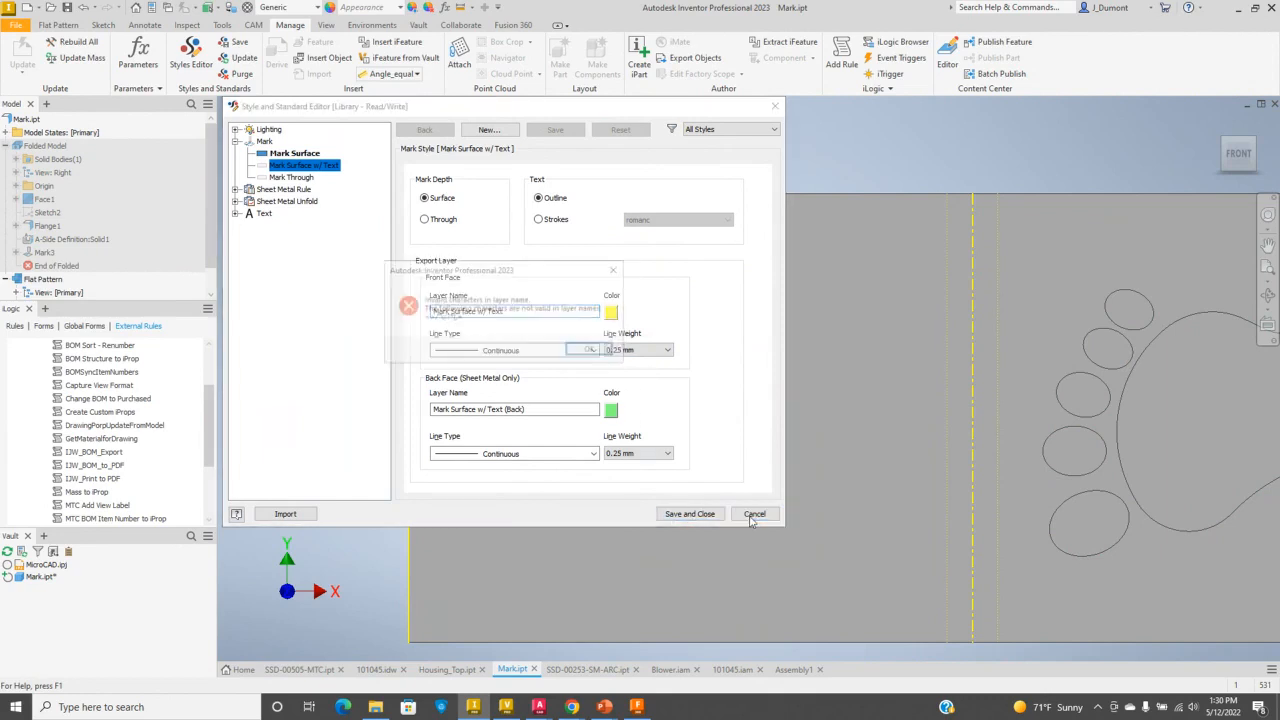
pyautogui.press('Return')
pyautogui.click(752, 516)
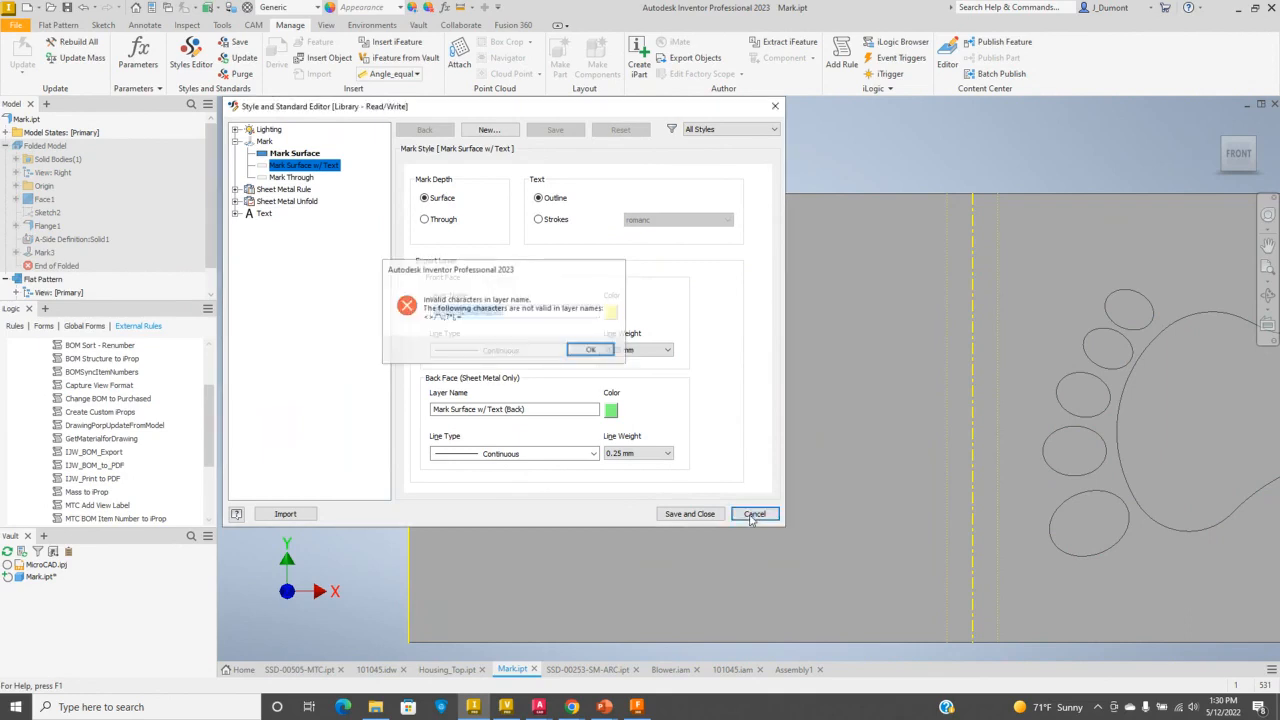
pyautogui.press('Return')
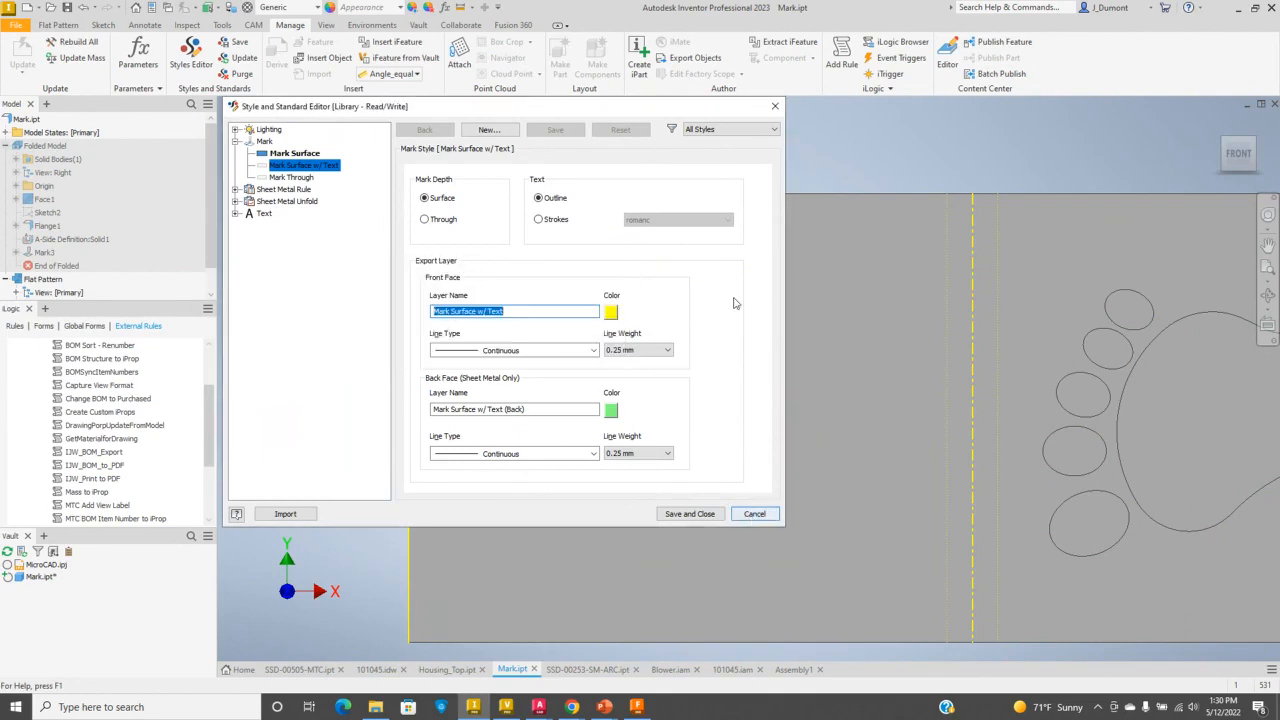
pyautogui.click(775, 106)
pyautogui.click(592, 350)
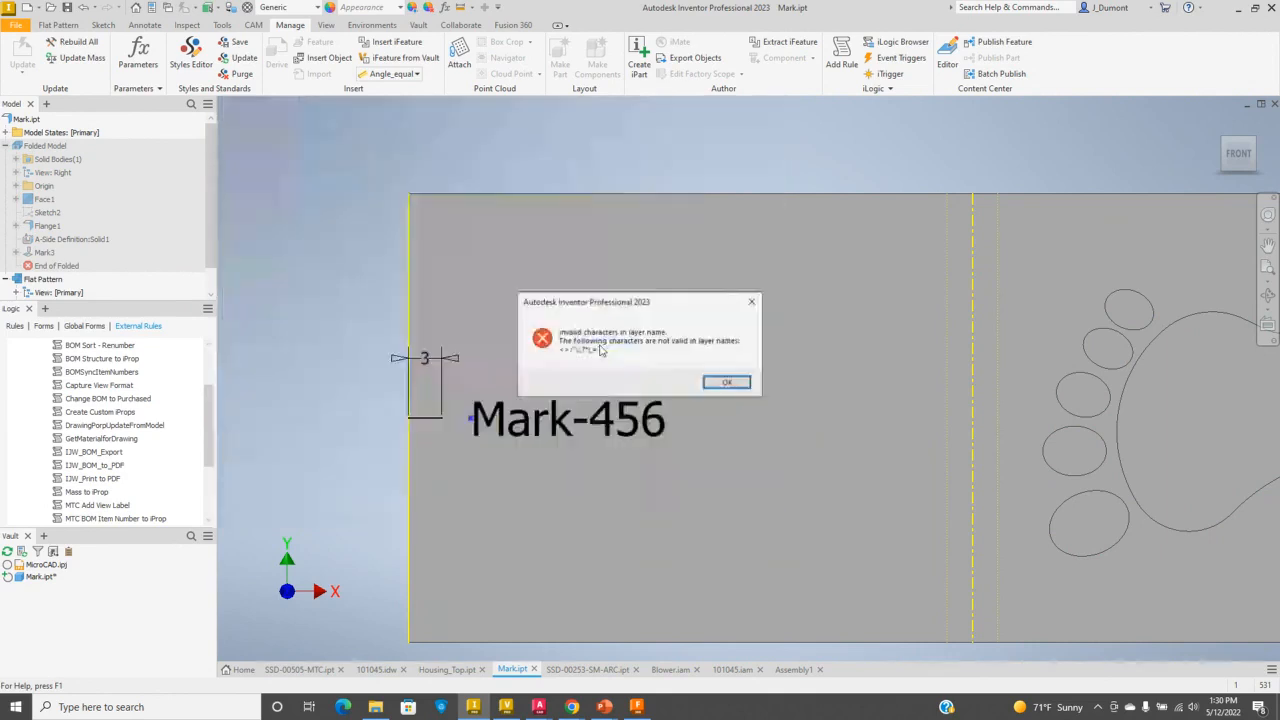
pyautogui.click(728, 382)
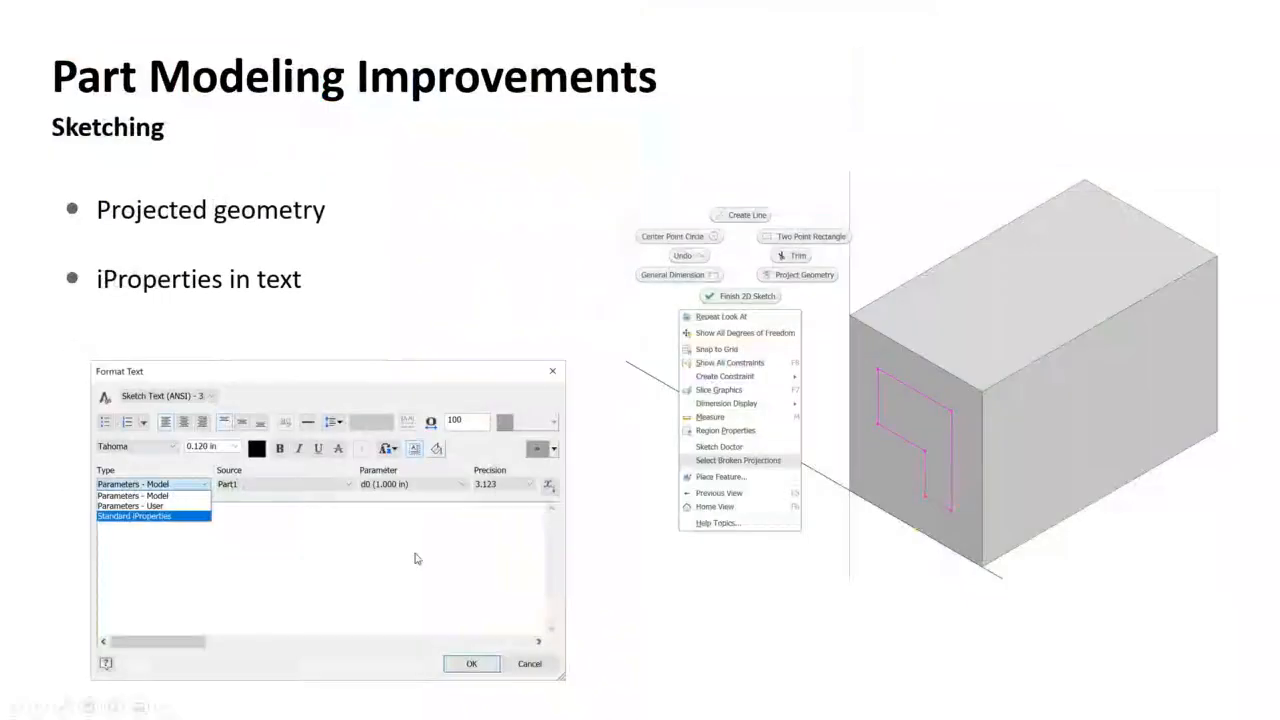
# - Bring Inventor back to the front and try to close Mark.ipt, cancelling the prompt to exit the environment
pyautogui.hotkey('alt', 'Tab')
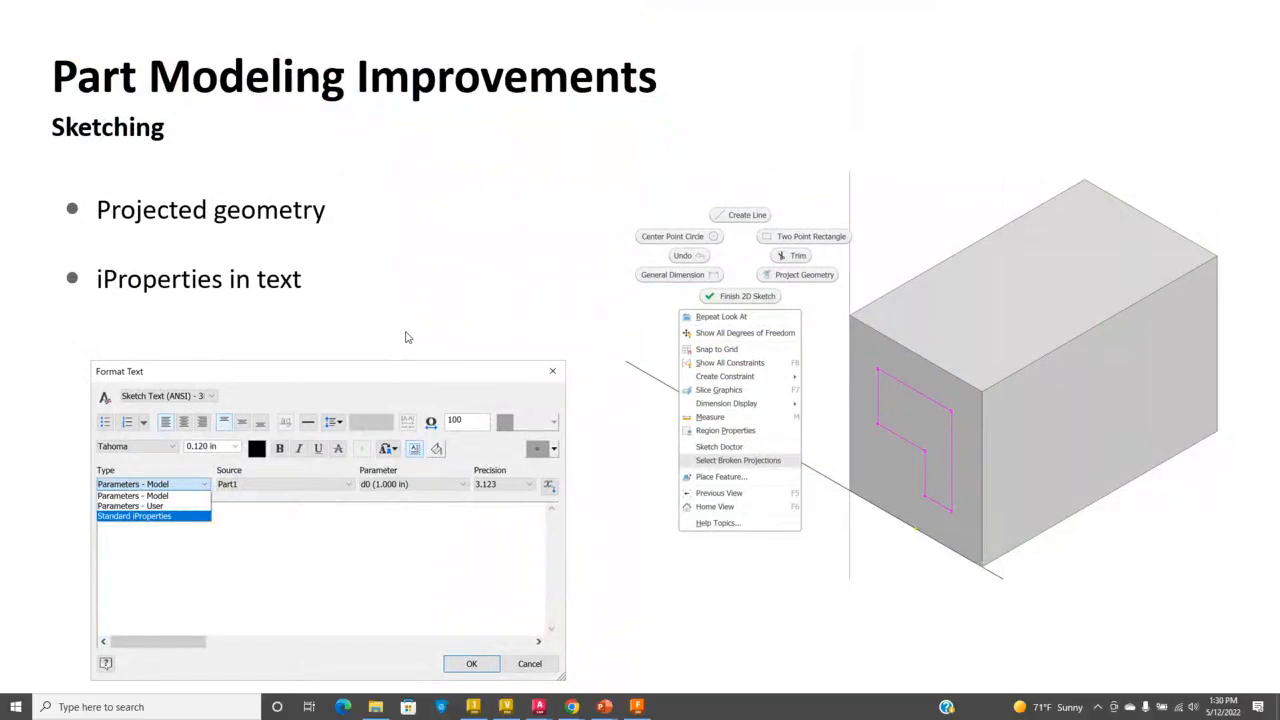
pyautogui.click(473, 707)
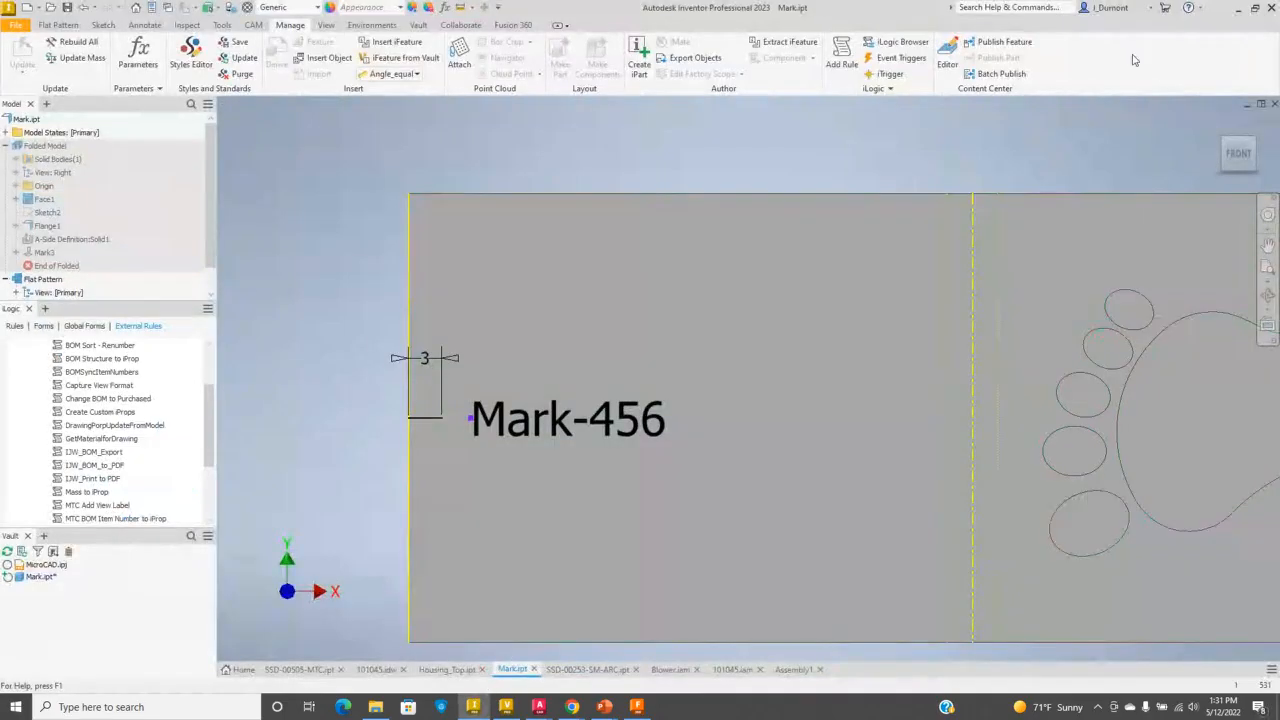
pyautogui.click(1274, 103)
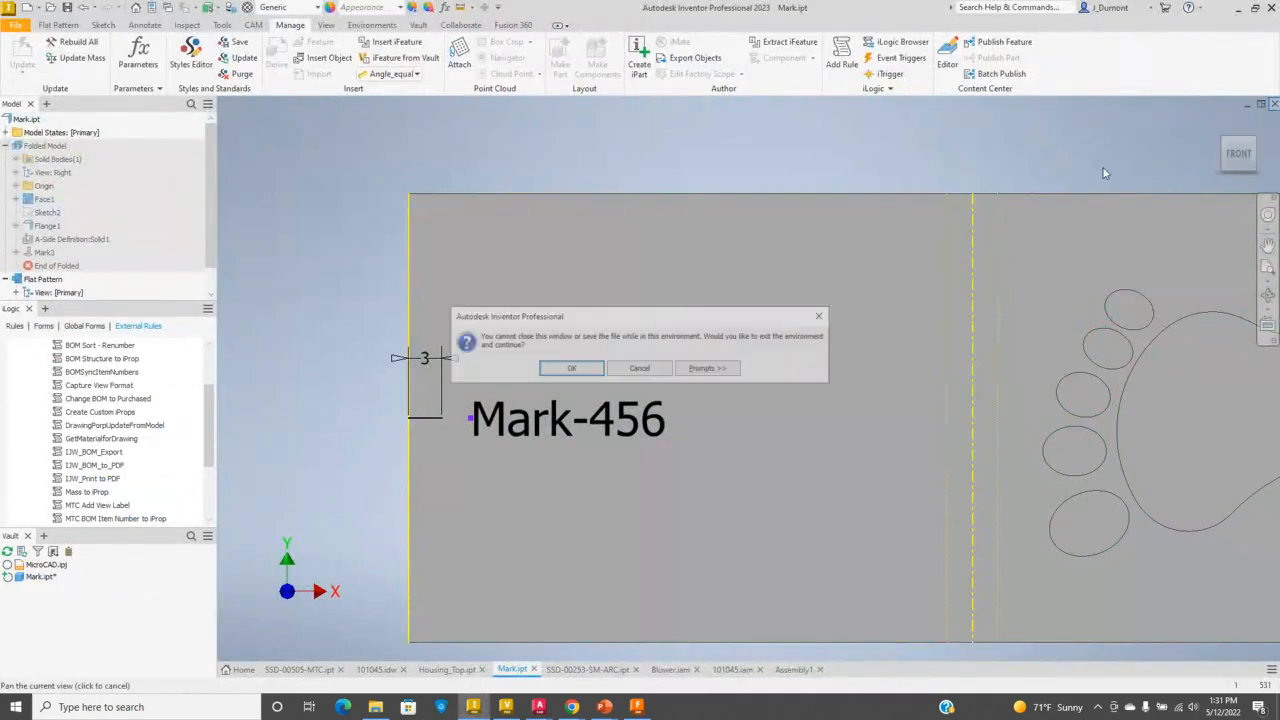
pyautogui.click(641, 369)
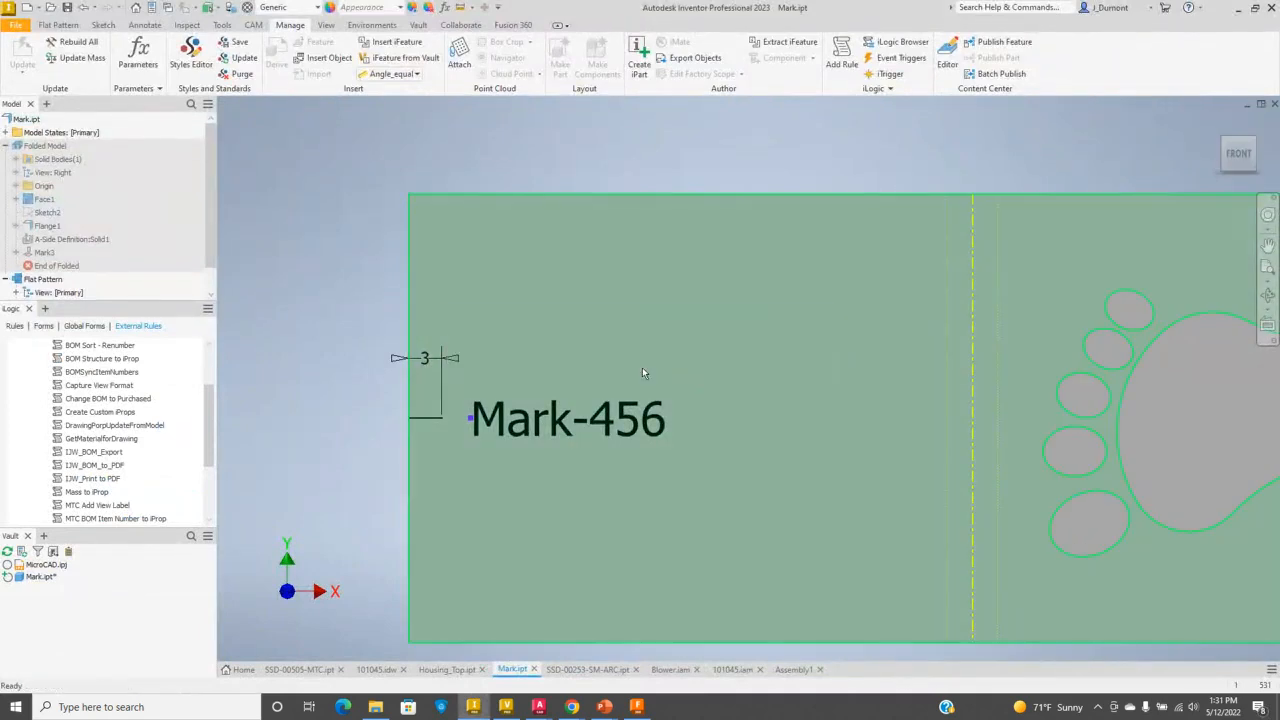
# - Close Mark.ipt without saving its changes and reopen it from the recent files
pyautogui.click(1274, 103)
pyautogui.click(571, 368)
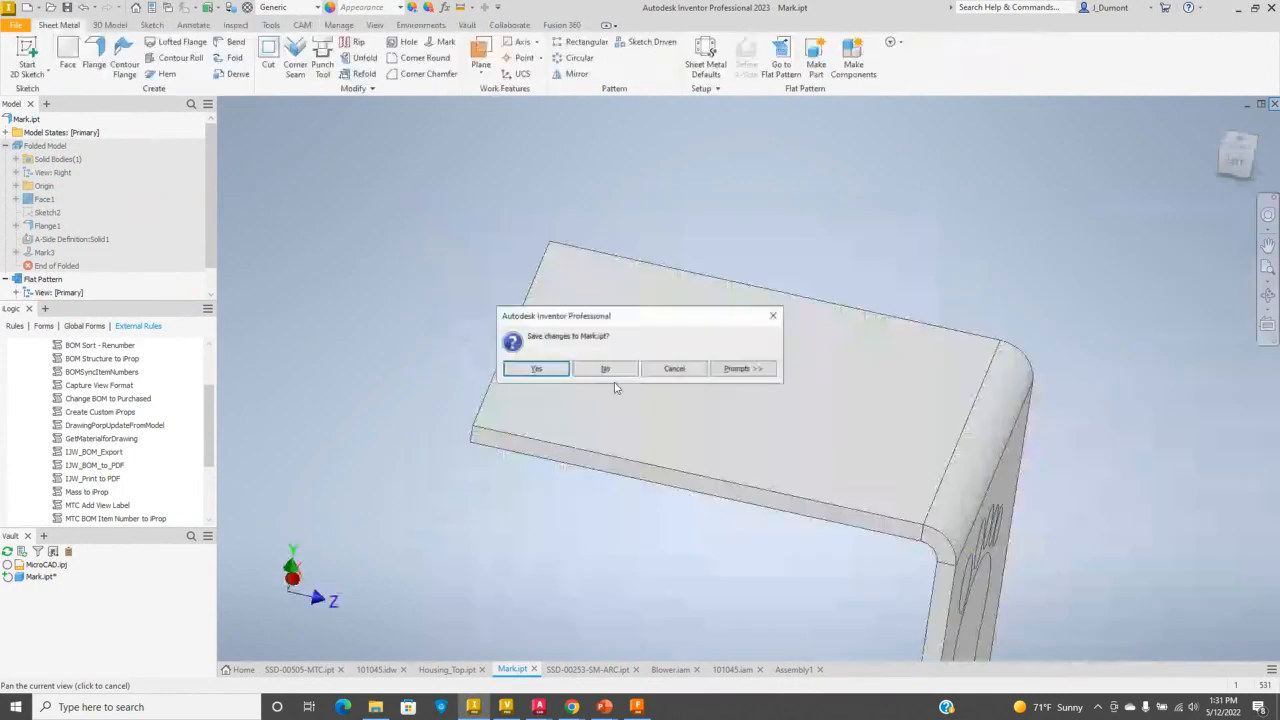
pyautogui.click(610, 369)
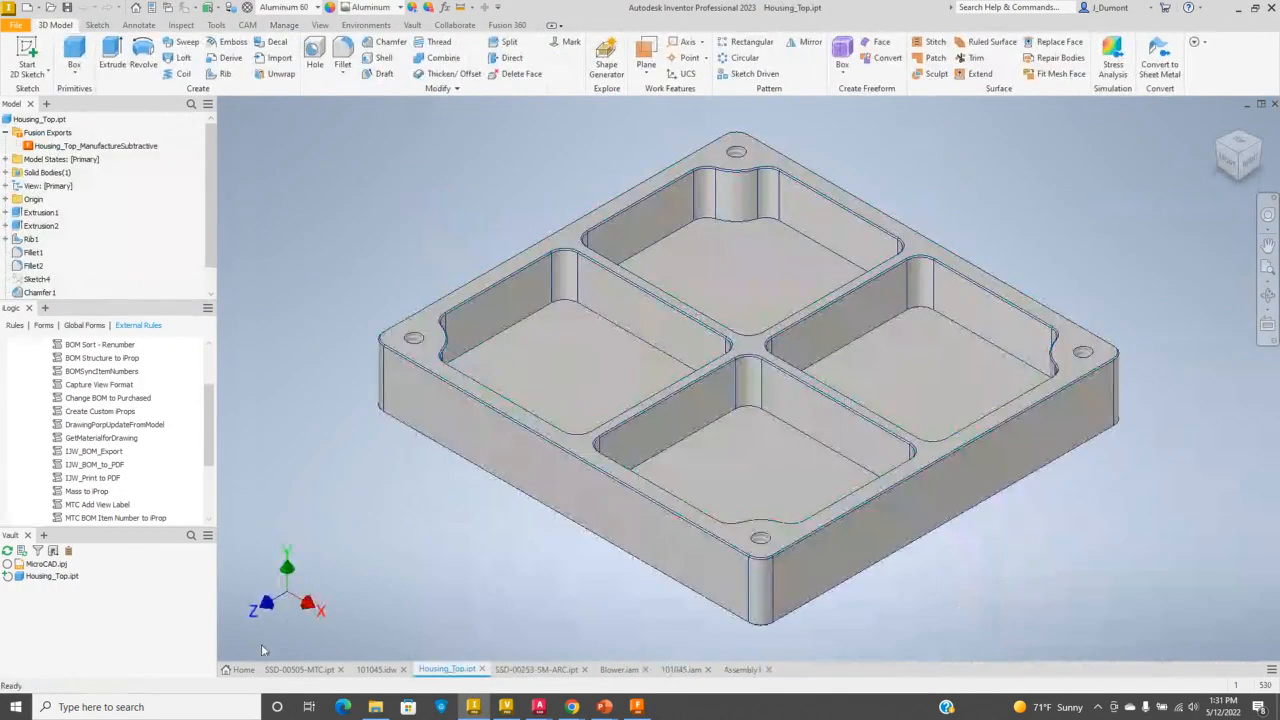
pyautogui.click(241, 670)
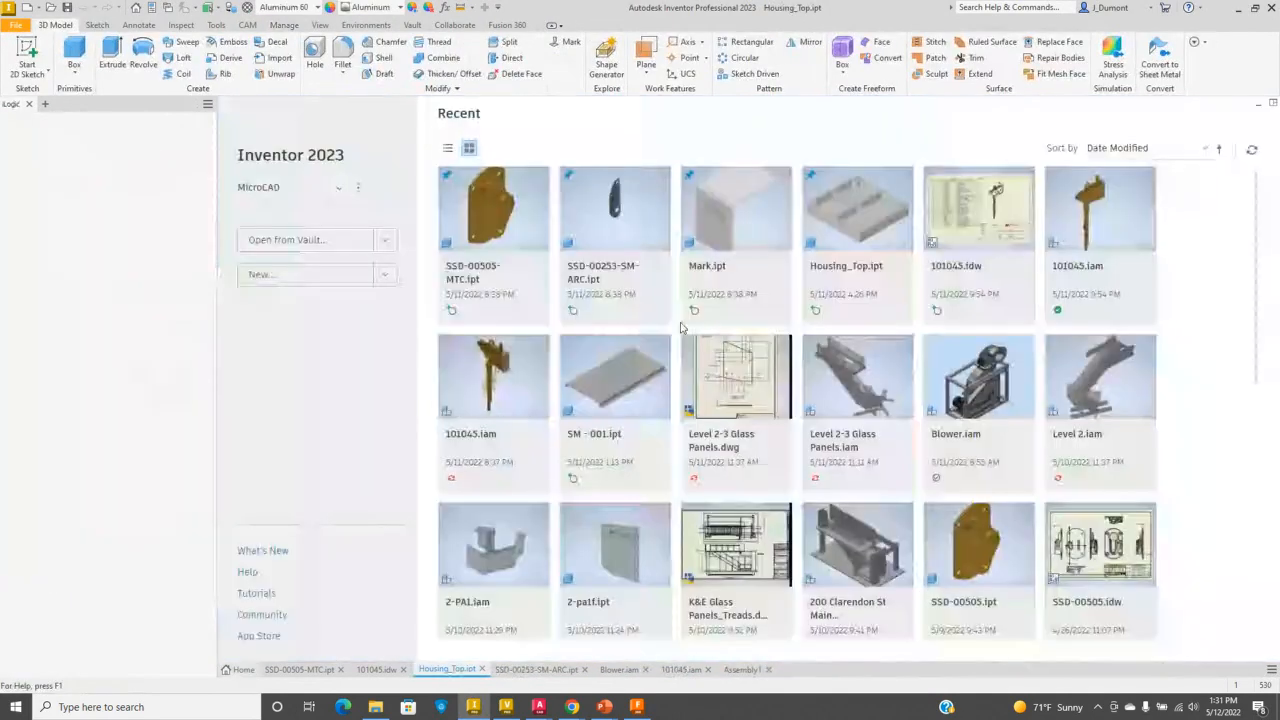
pyautogui.click(724, 208)
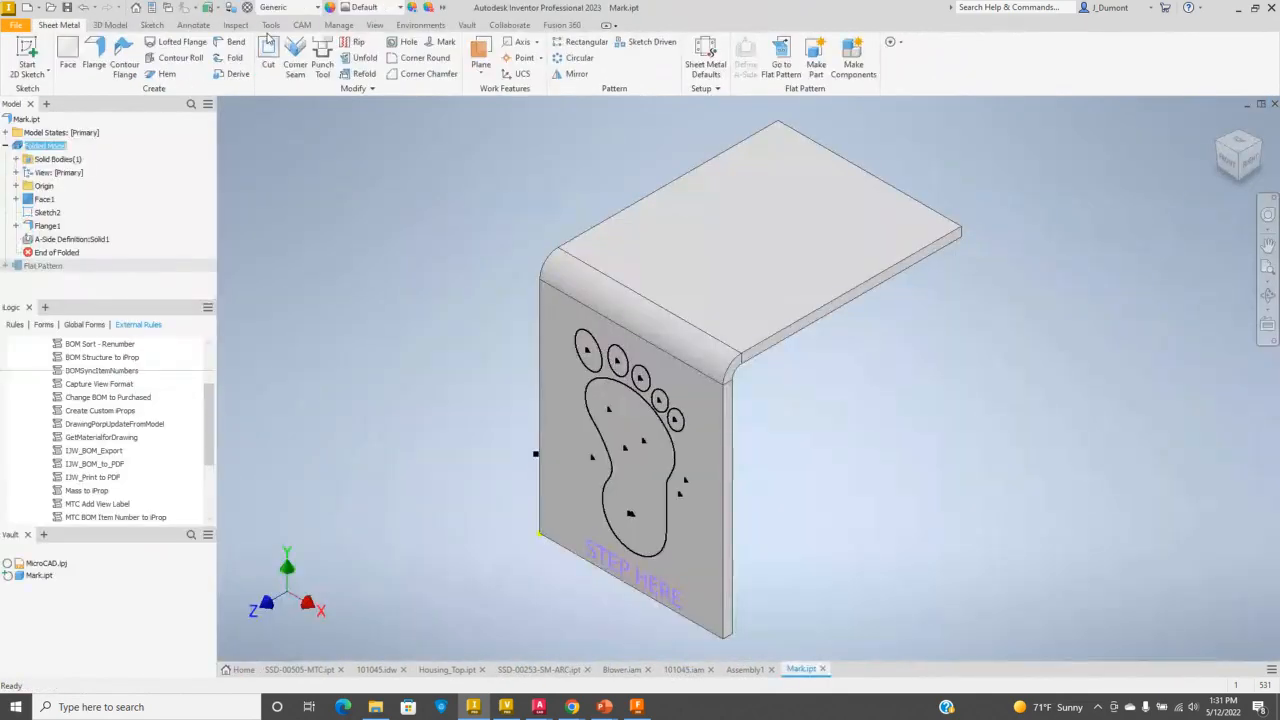
# - Create a new mark style named "Mark Surface Text" based on the Mark Surface style
pyautogui.click(337, 26)
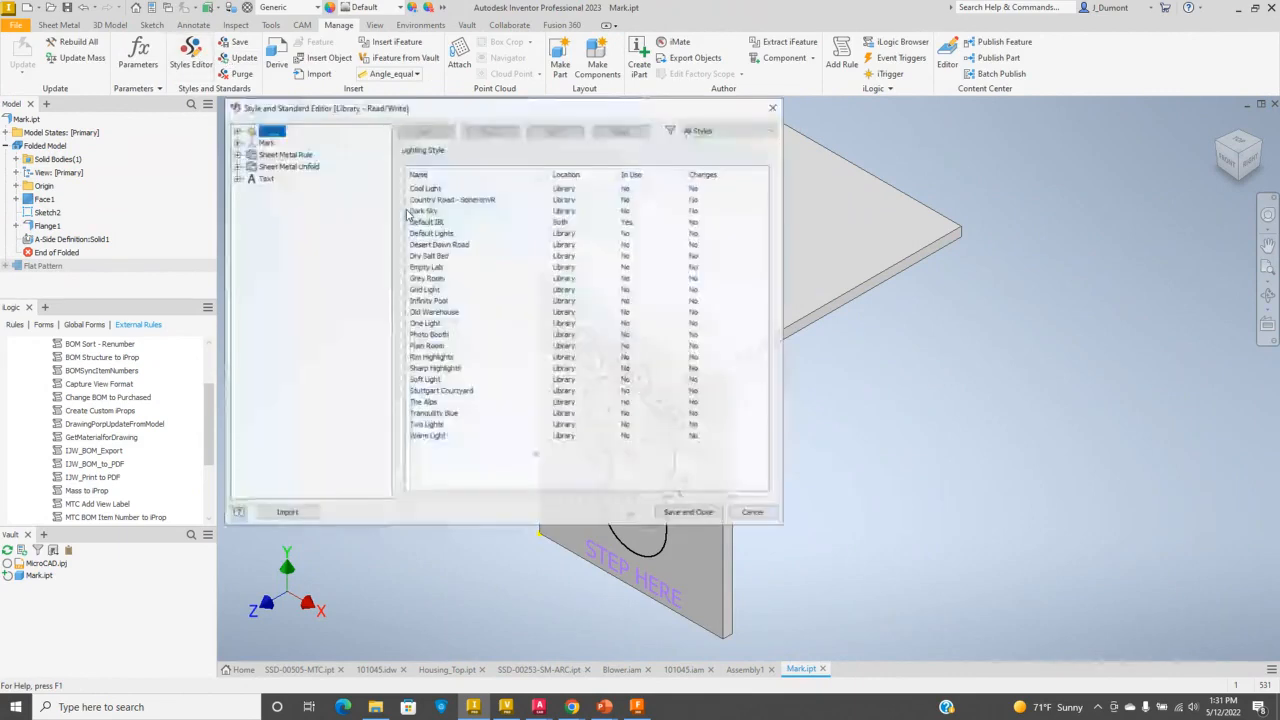
pyautogui.click(235, 141)
pyautogui.click(290, 153)
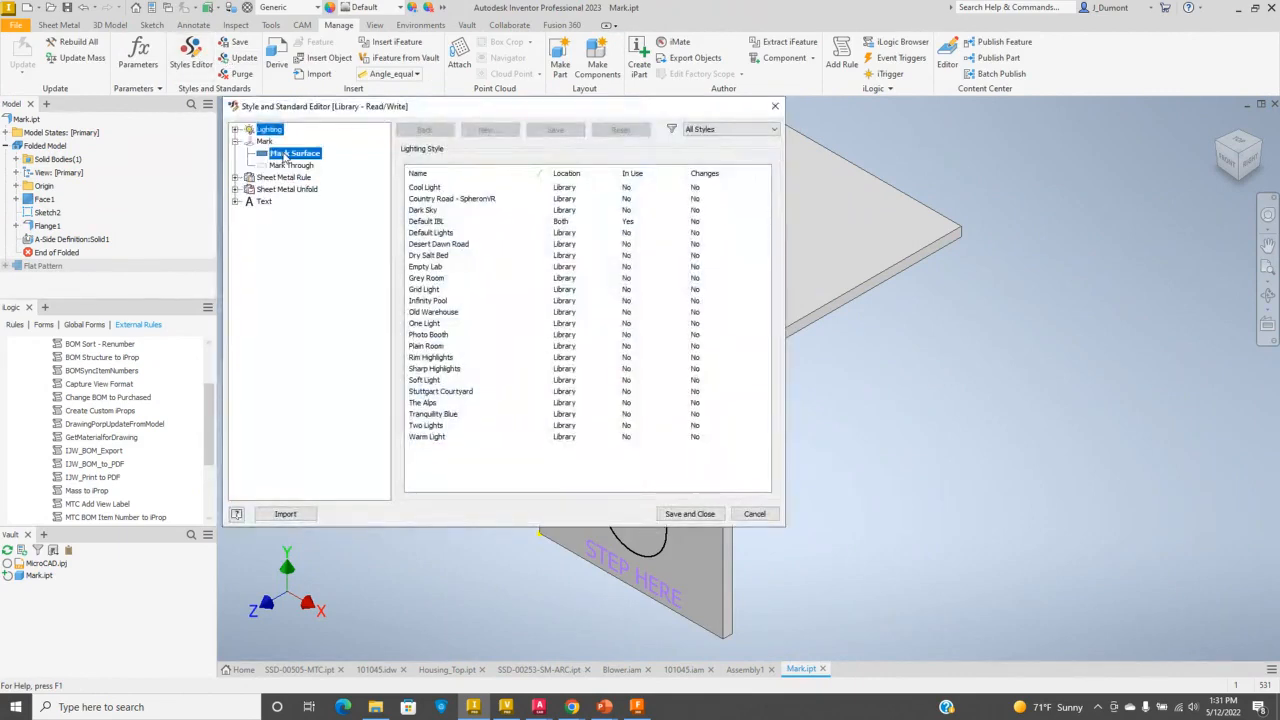
pyautogui.click(488, 129)
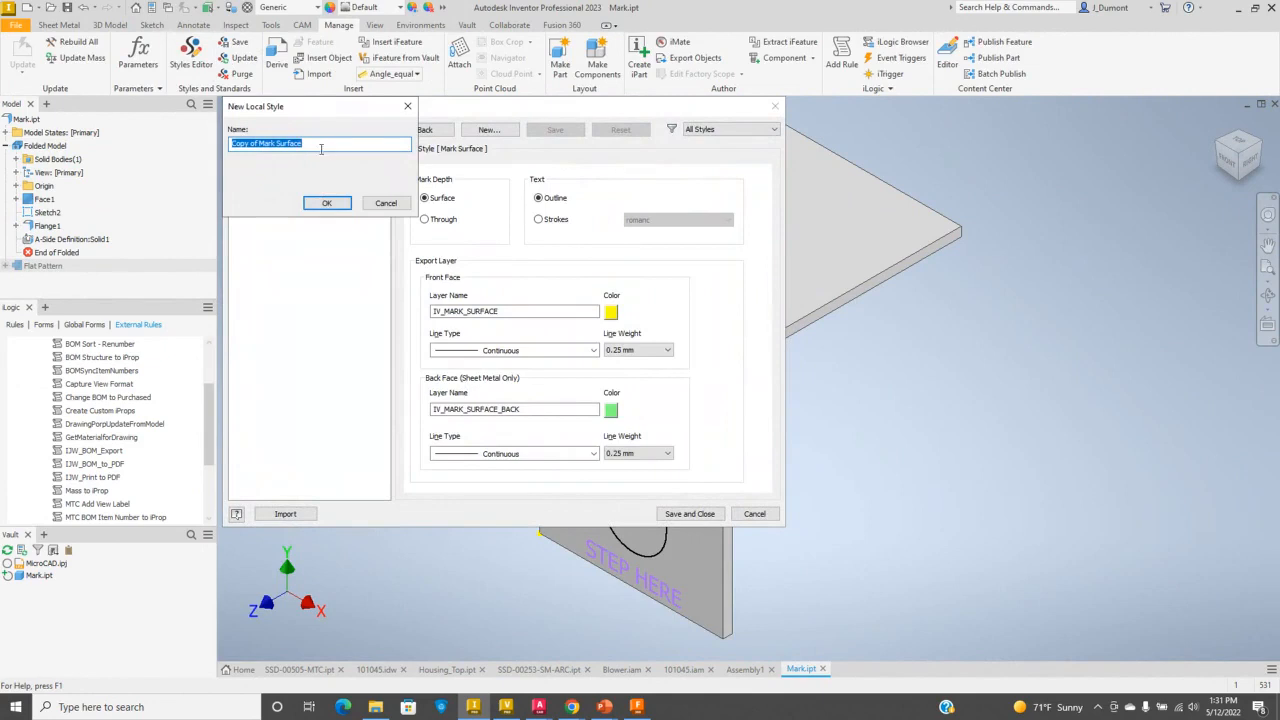
pyautogui.click(319, 143)
pyautogui.press('Home')
pyautogui.press('Delete')
pyautogui.press('Delete')
pyautogui.press('Delete')
pyautogui.press('Delete')
pyautogui.press('Delete')
pyautogui.press('Delete')
pyautogui.press('Delete')
pyautogui.press('Delete')
pyautogui.press('Delete')
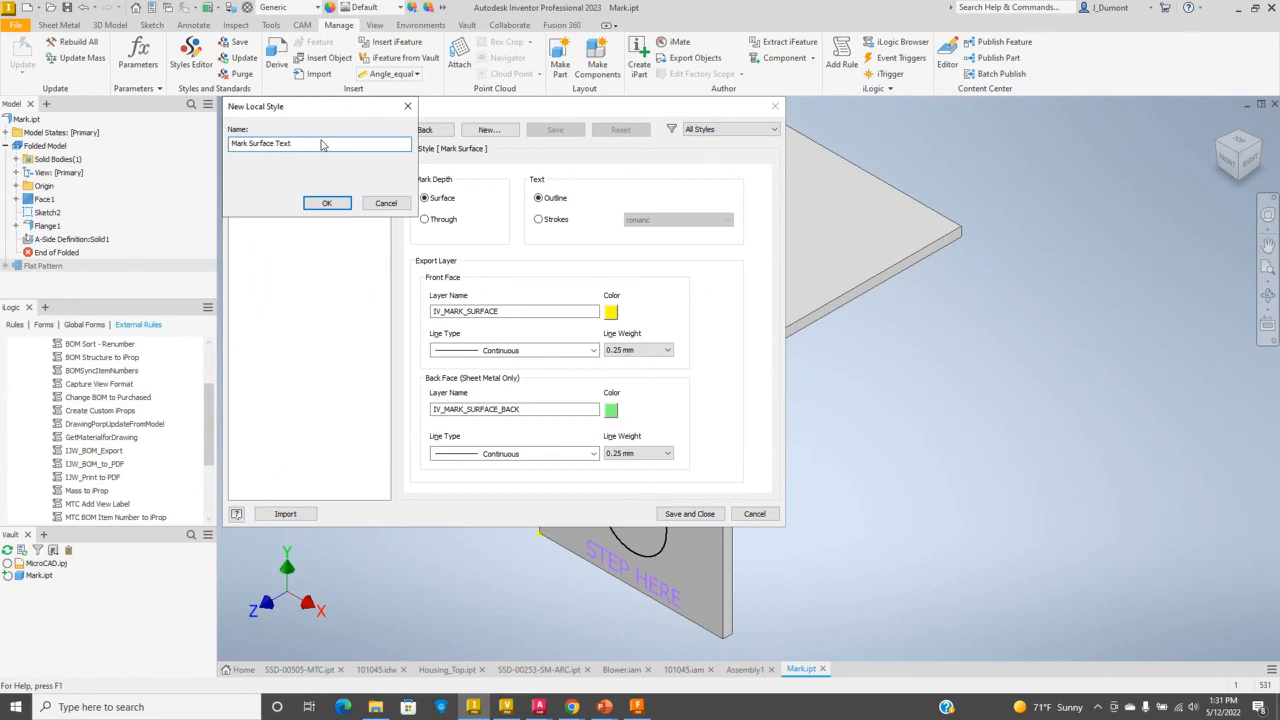
pyautogui.click(327, 204)
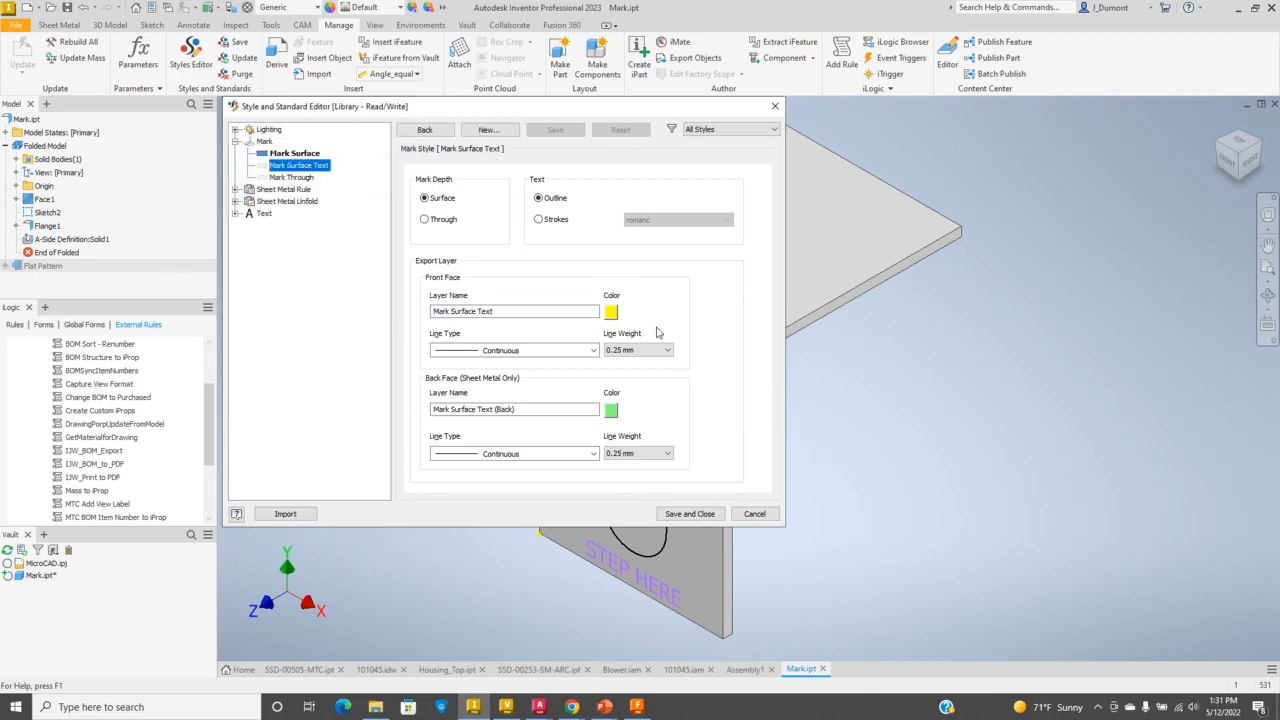
# - Set the Mark Surface Text style's front face layer color to orange, save the edits, and close the style editor
pyautogui.click(611, 313)
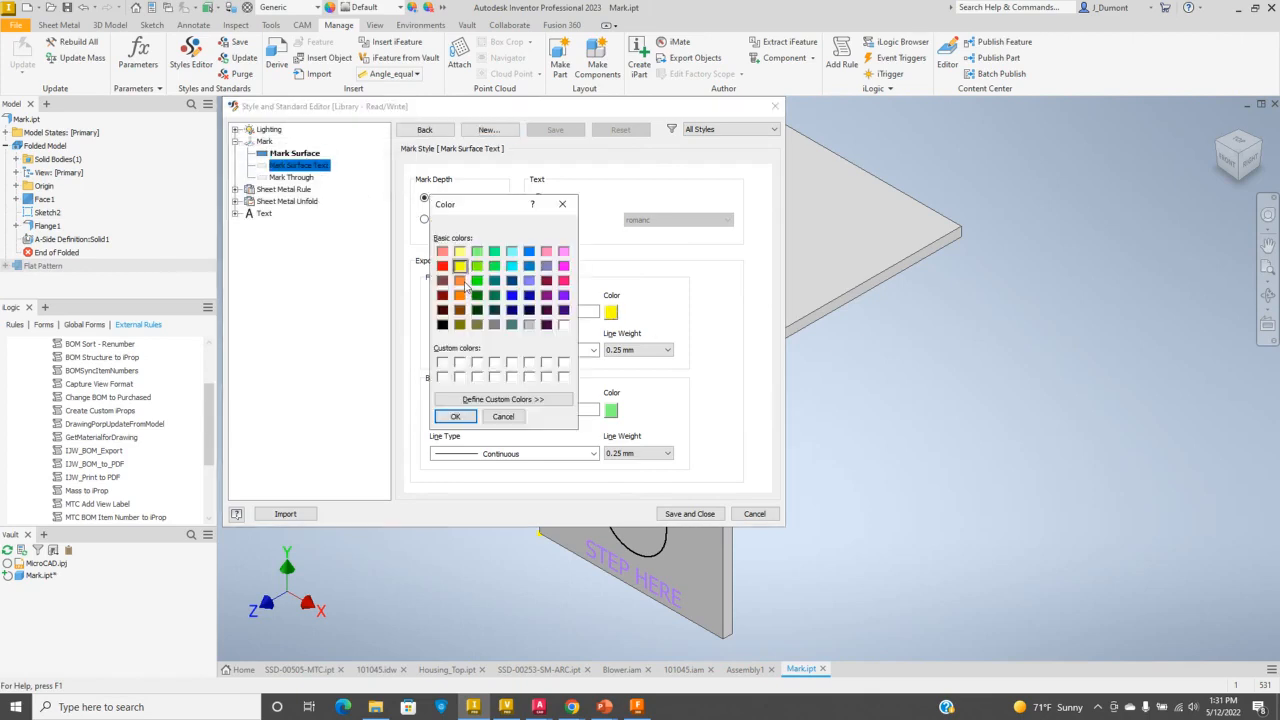
pyautogui.click(461, 281)
pyautogui.click(452, 416)
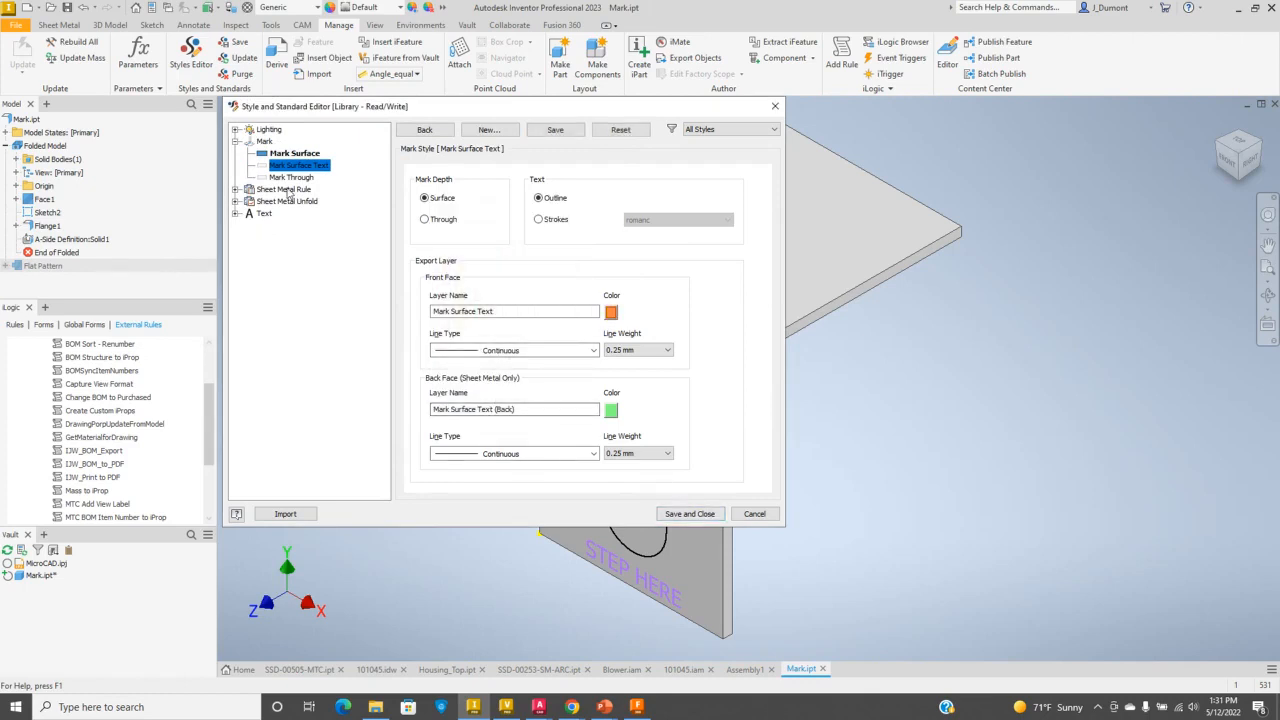
pyautogui.click(290, 177)
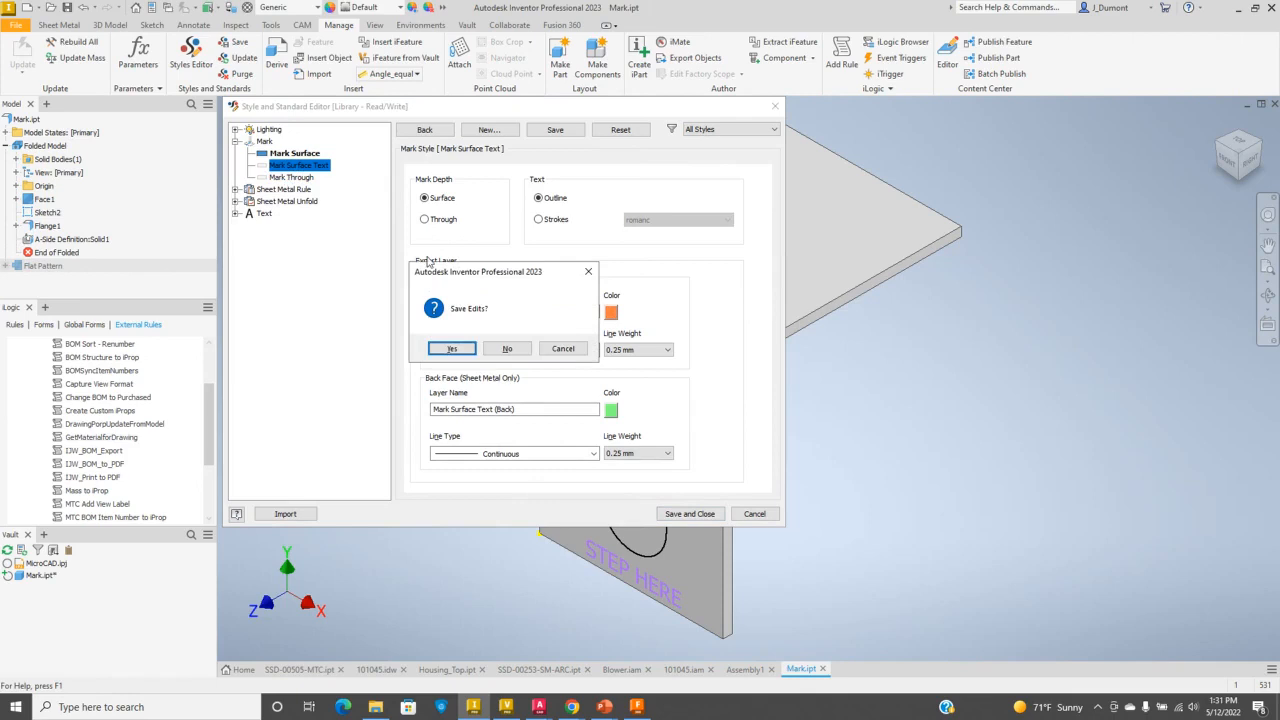
pyautogui.click(434, 352)
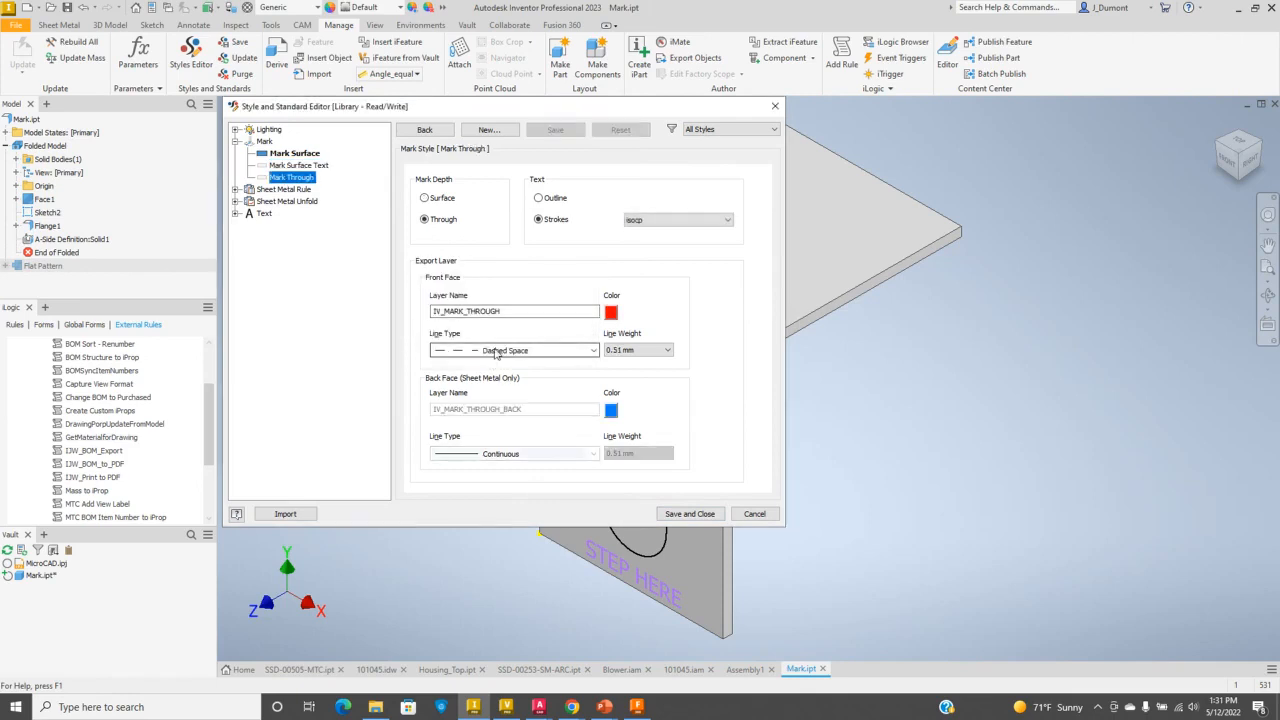
pyautogui.click(688, 514)
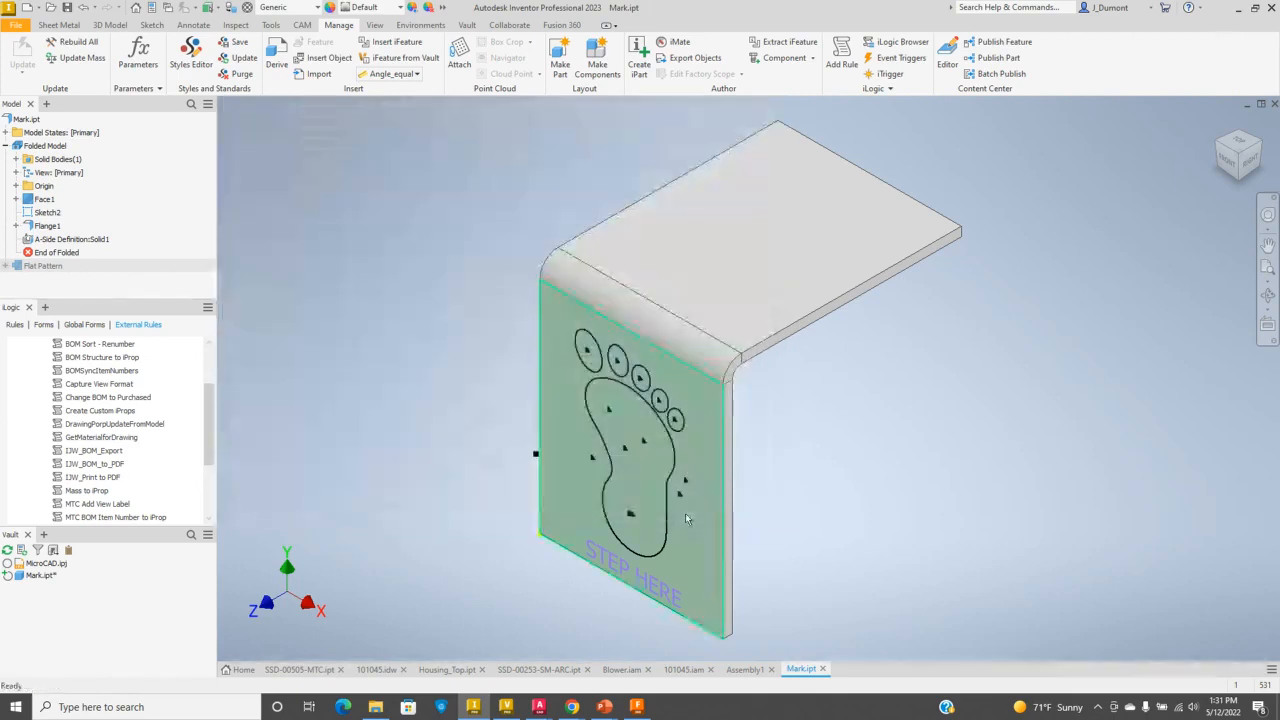
# - Open the sheet metal part's flat pattern for editing
pyautogui.click(45, 266)
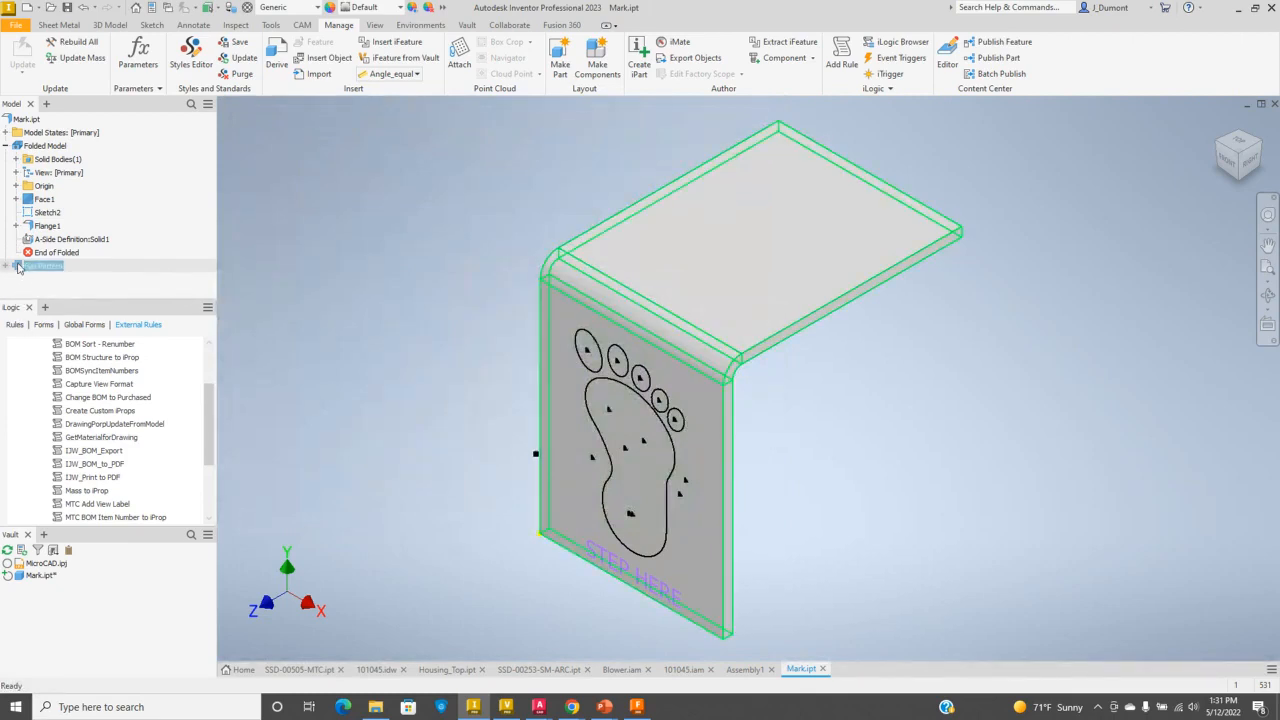
pyautogui.doubleClick(22, 267)
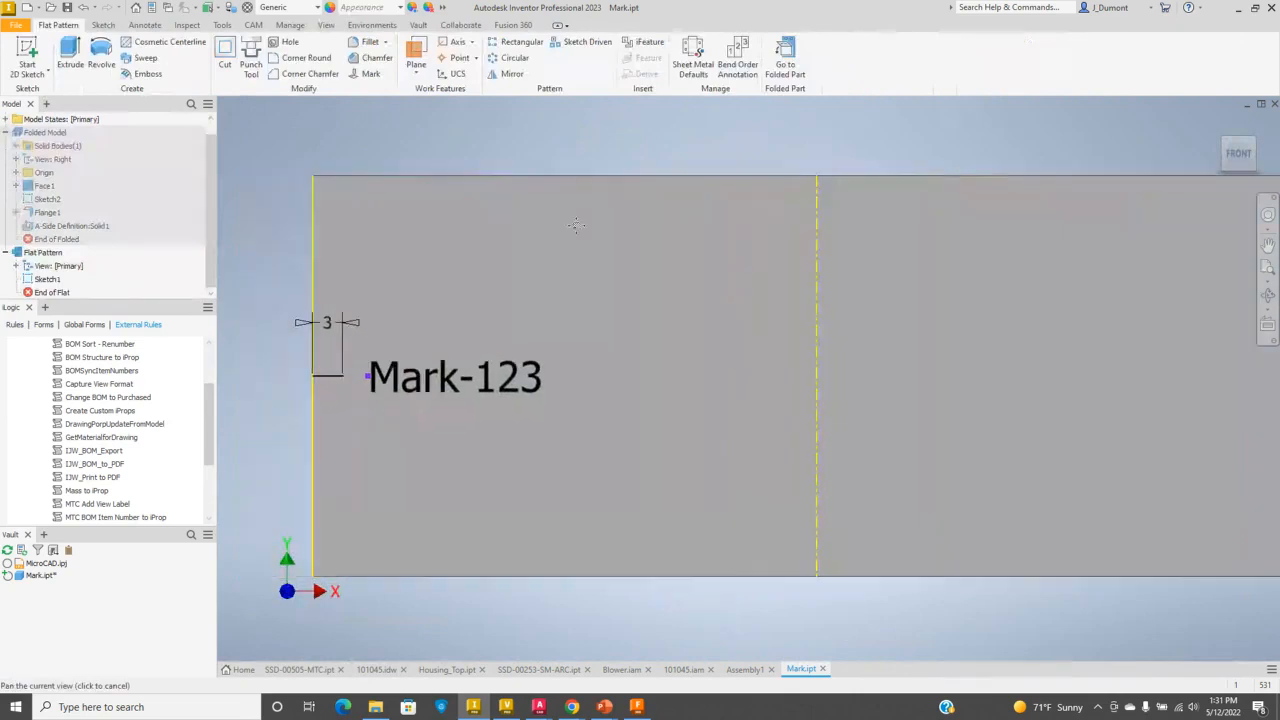
pyautogui.click(146, 26)
pyautogui.click(58, 26)
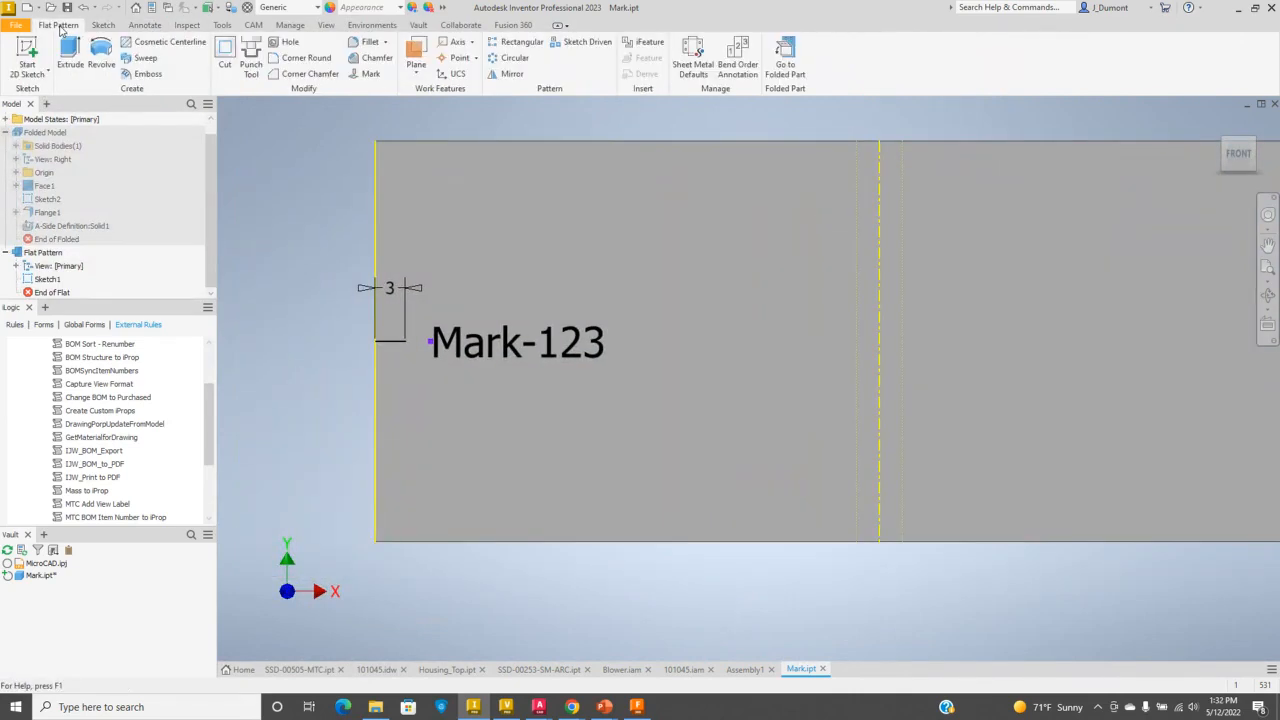
# - Mark the "Mark-123" sketch text on the flat pattern using the Mark Surface Text style
pyautogui.click(370, 75)
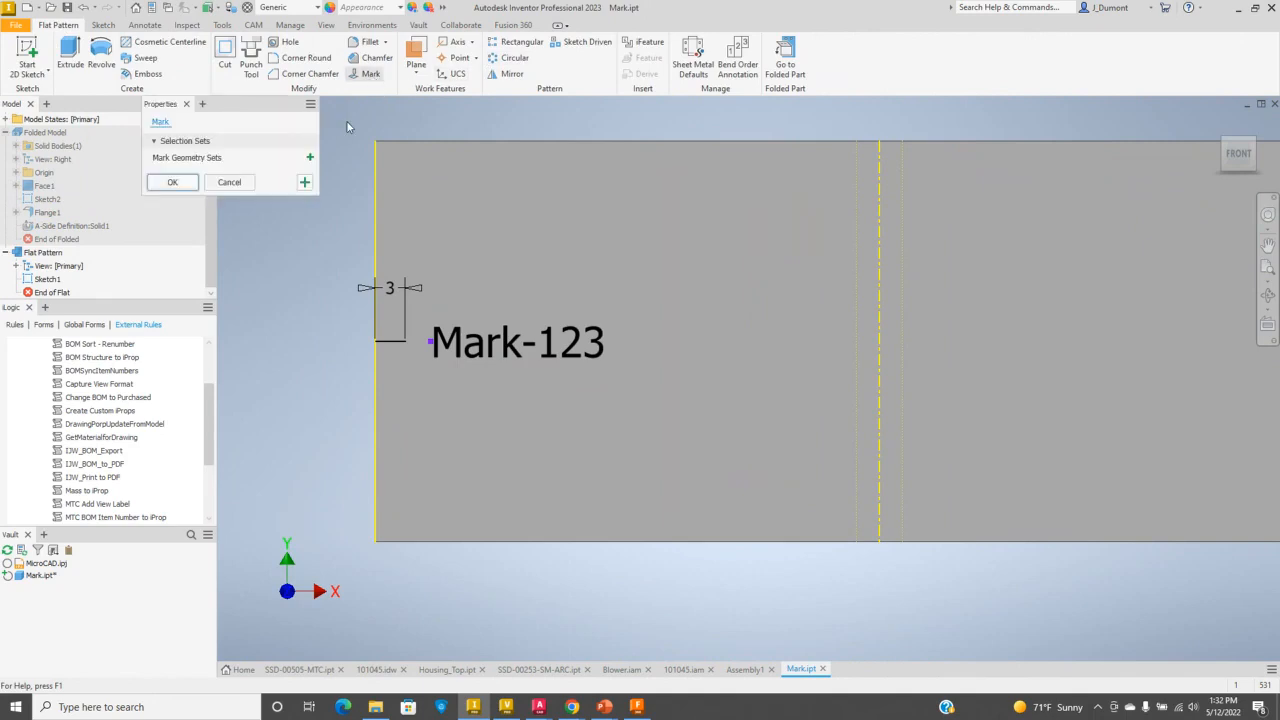
pyautogui.click(578, 350)
pyautogui.click(279, 178)
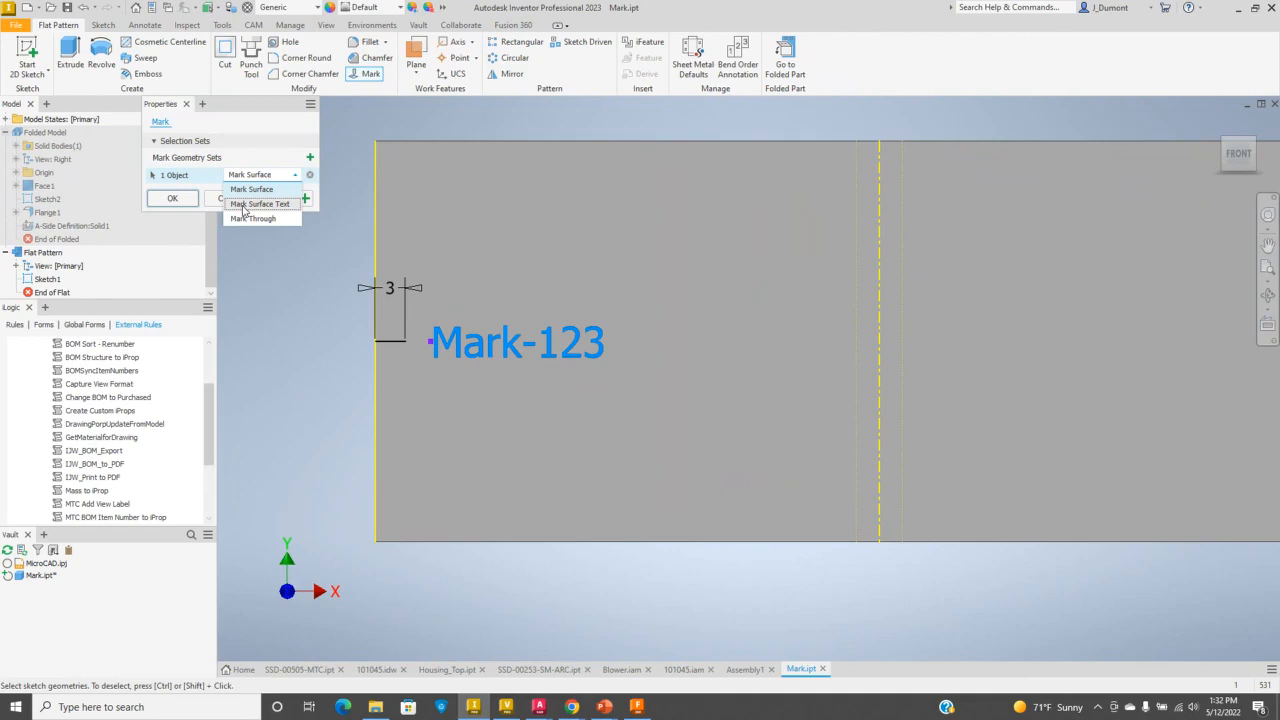
pyautogui.click(243, 205)
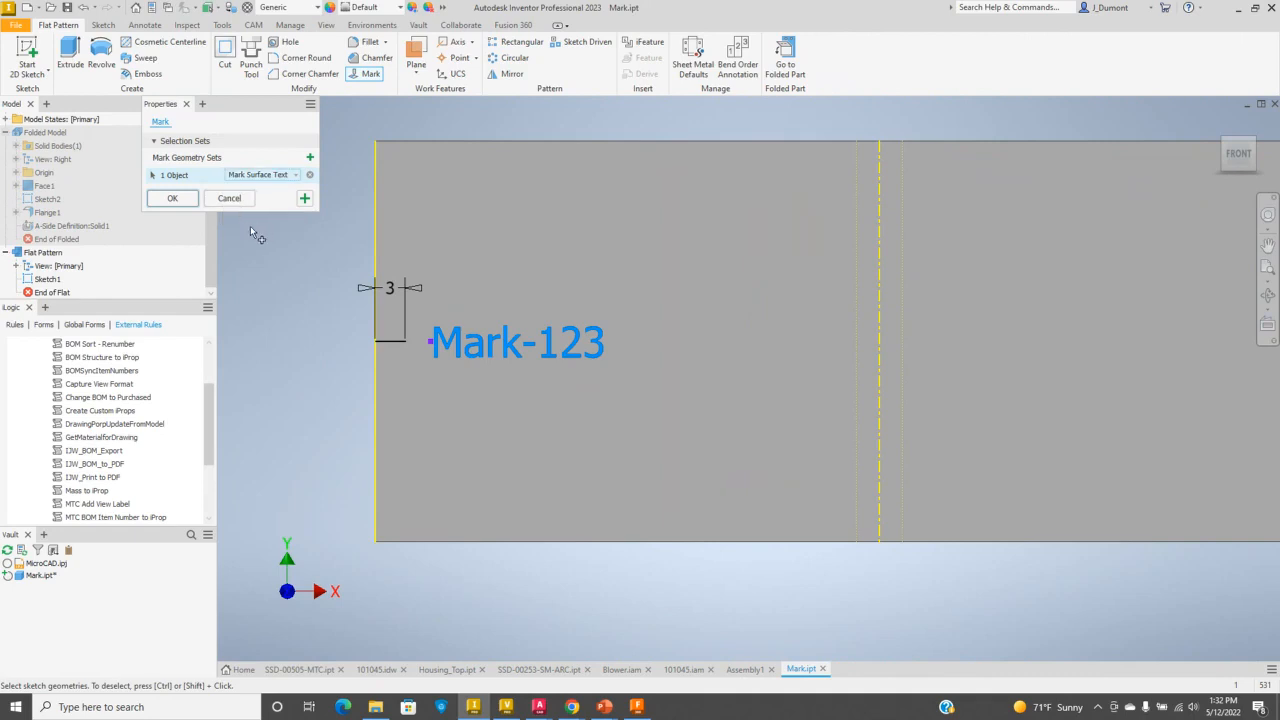
pyautogui.click(304, 198)
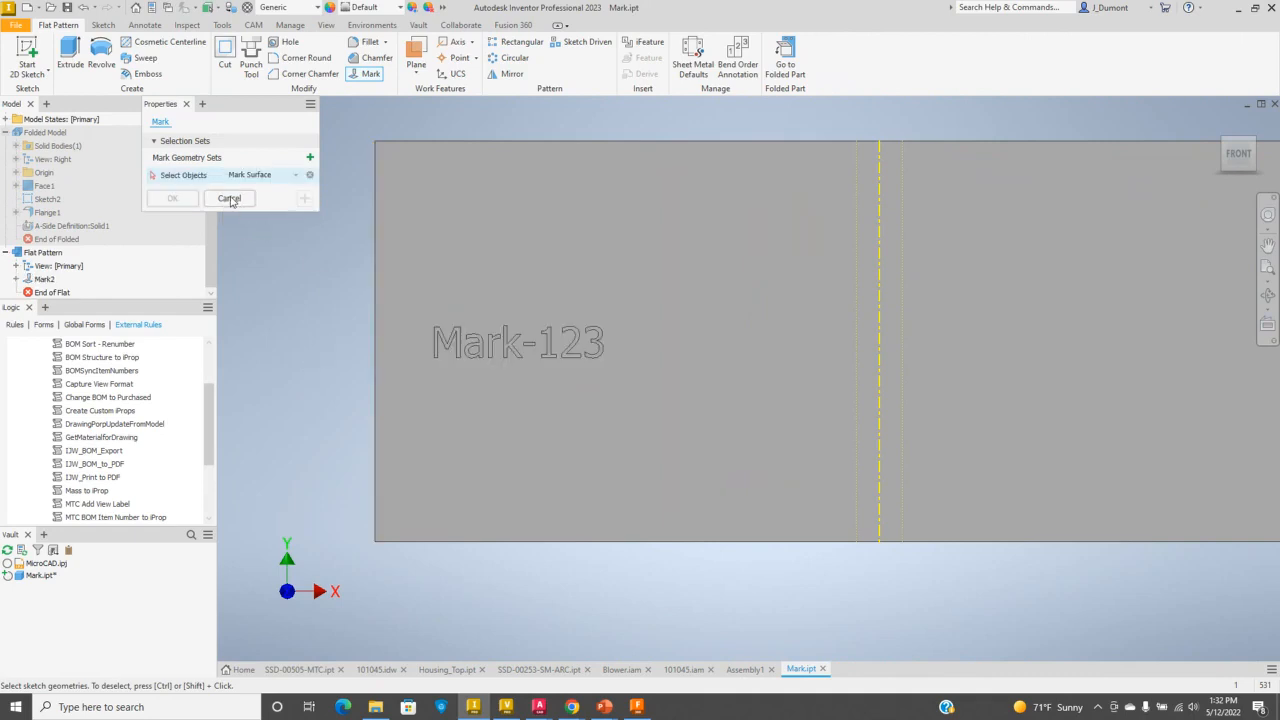
pyautogui.click(230, 198)
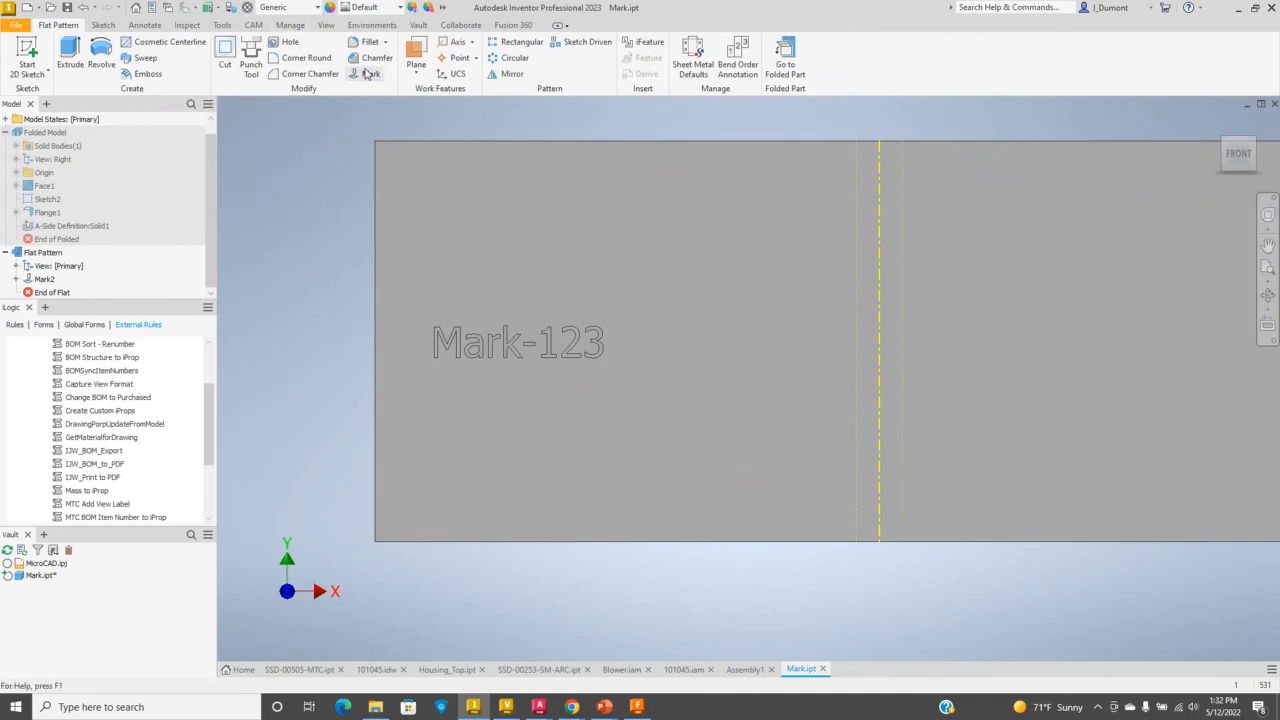
# - Set the Mark Surface Text style's text to Strokes with the simplex font, and save the style
pyautogui.click(290, 25)
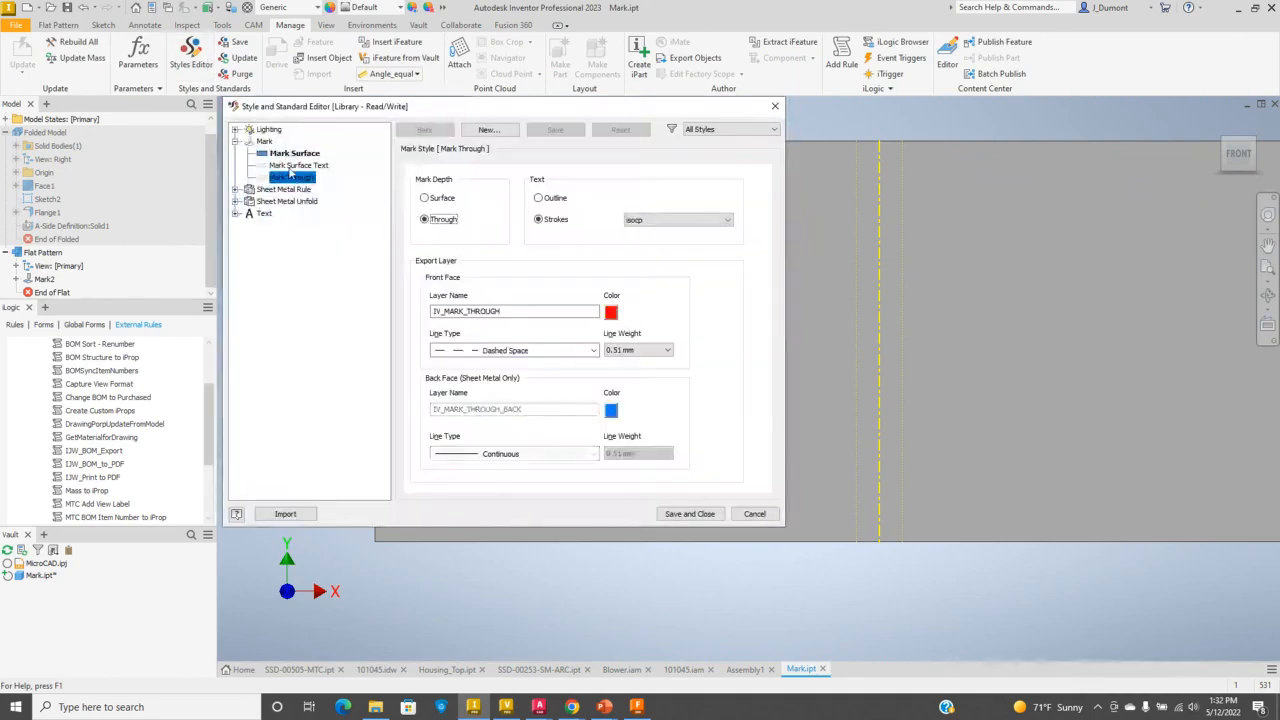
pyautogui.click(287, 167)
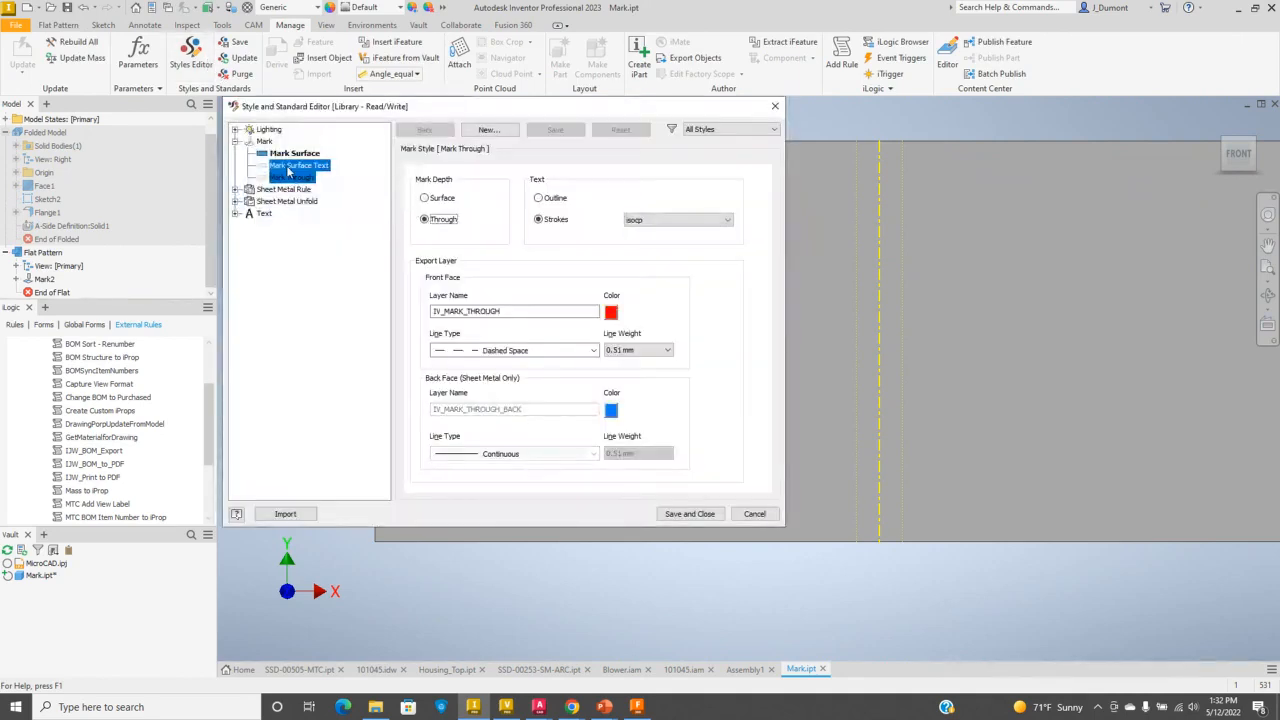
pyautogui.click(540, 221)
pyautogui.click(665, 220)
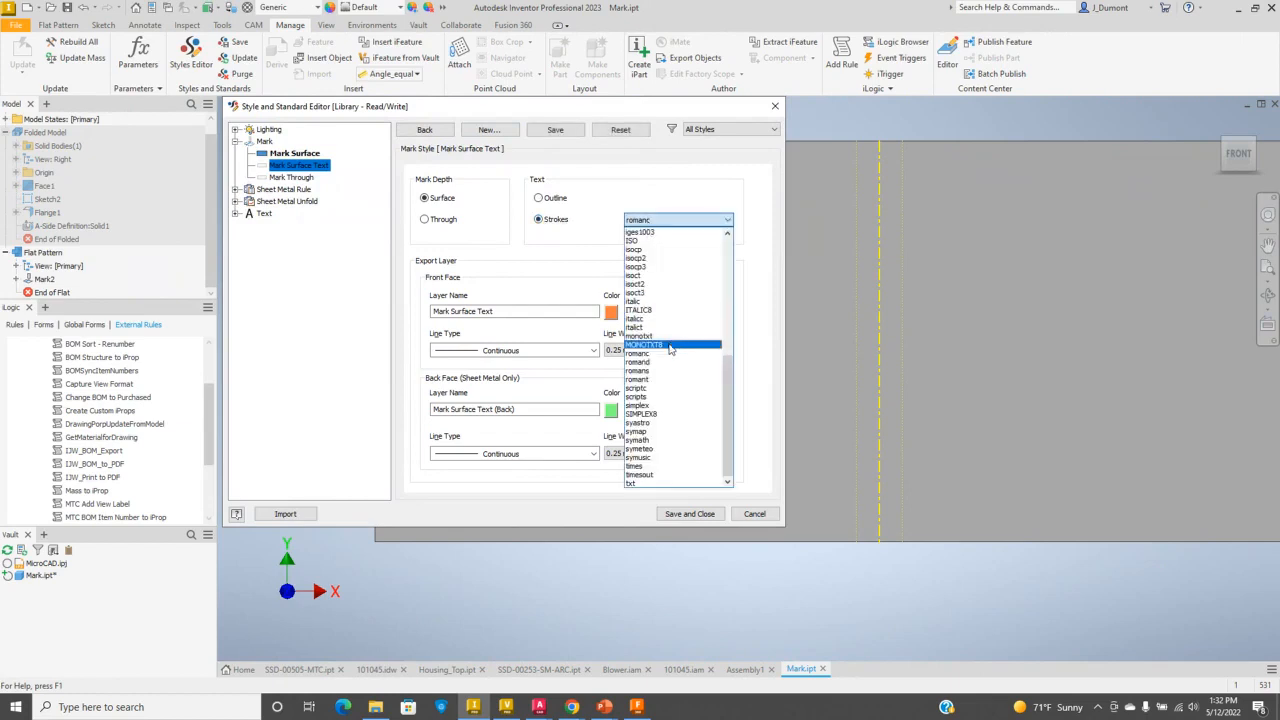
pyautogui.click(648, 405)
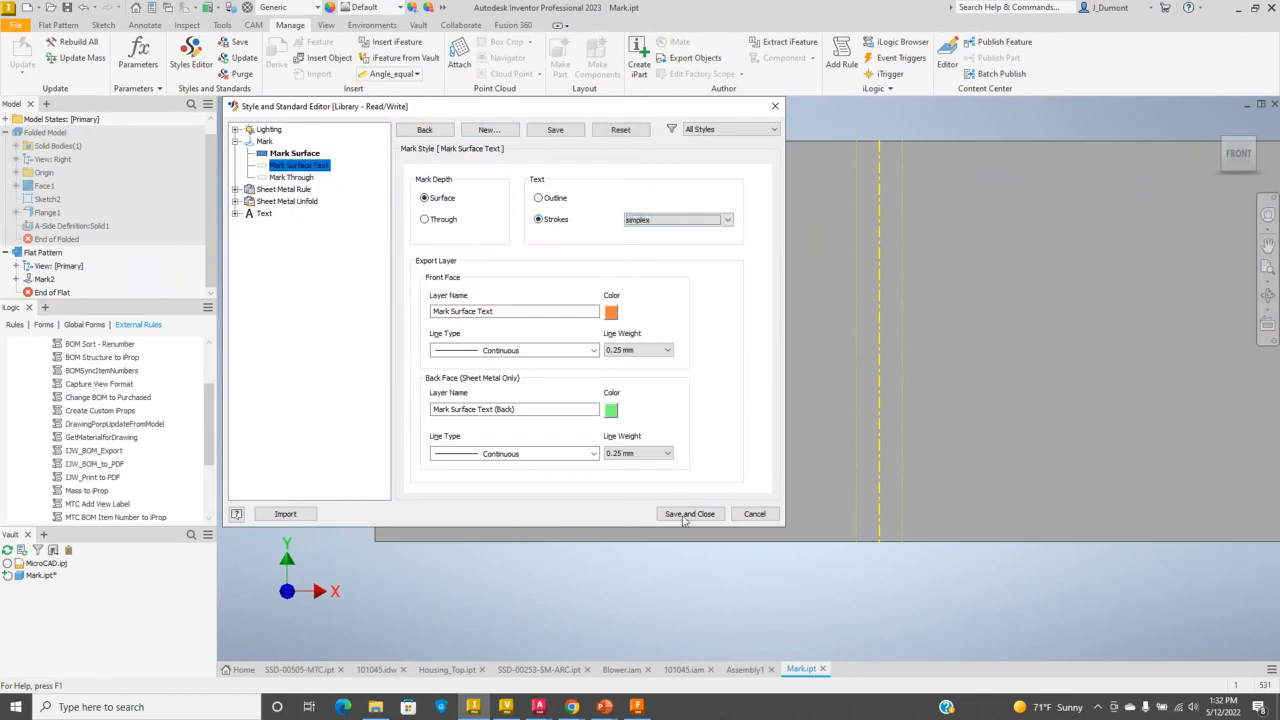
pyautogui.click(689, 514)
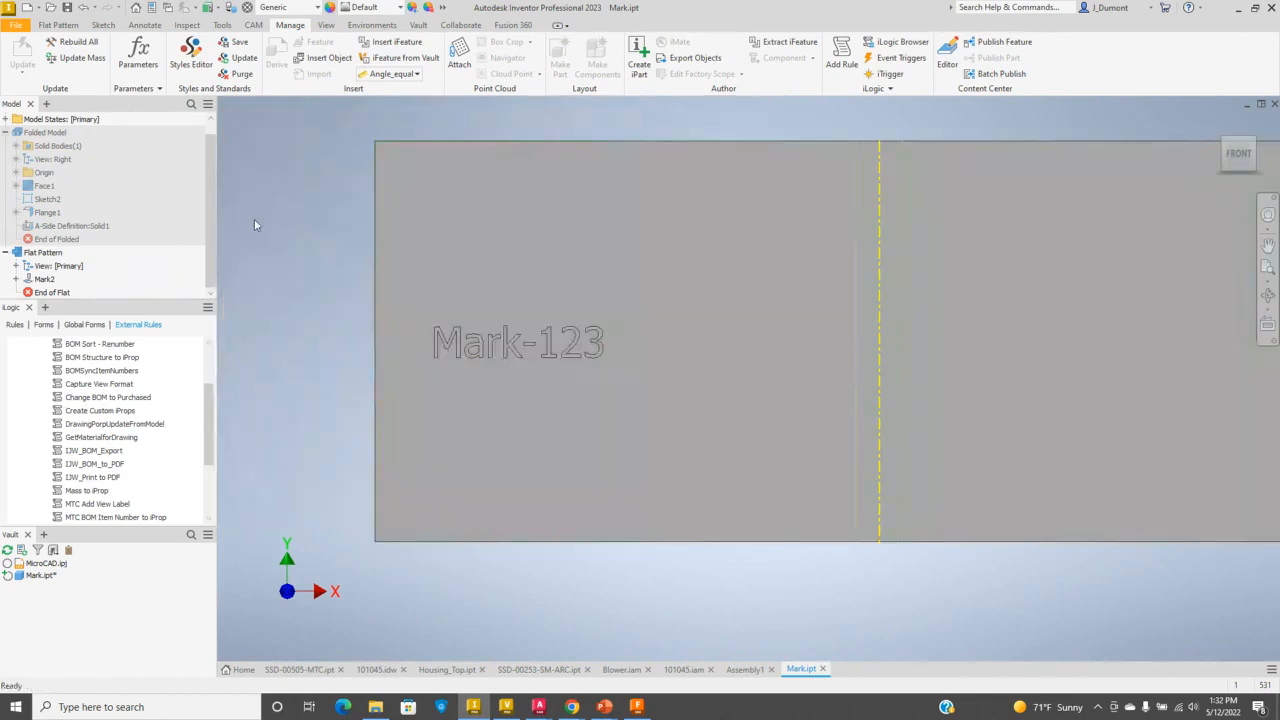
# - Delete the flat pattern's mark feature together with its consumed sketch, and undo the deletion
pyautogui.rightClick(40, 278)
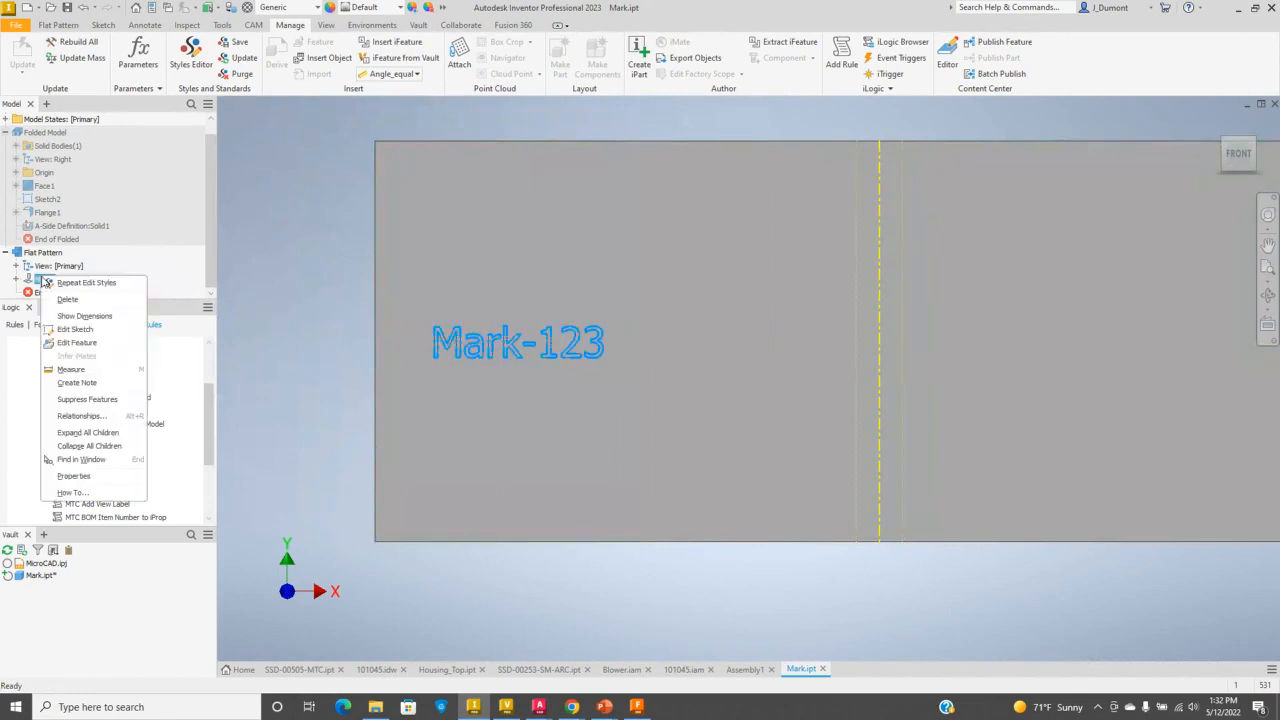
pyautogui.click(66, 300)
pyautogui.click(375, 244)
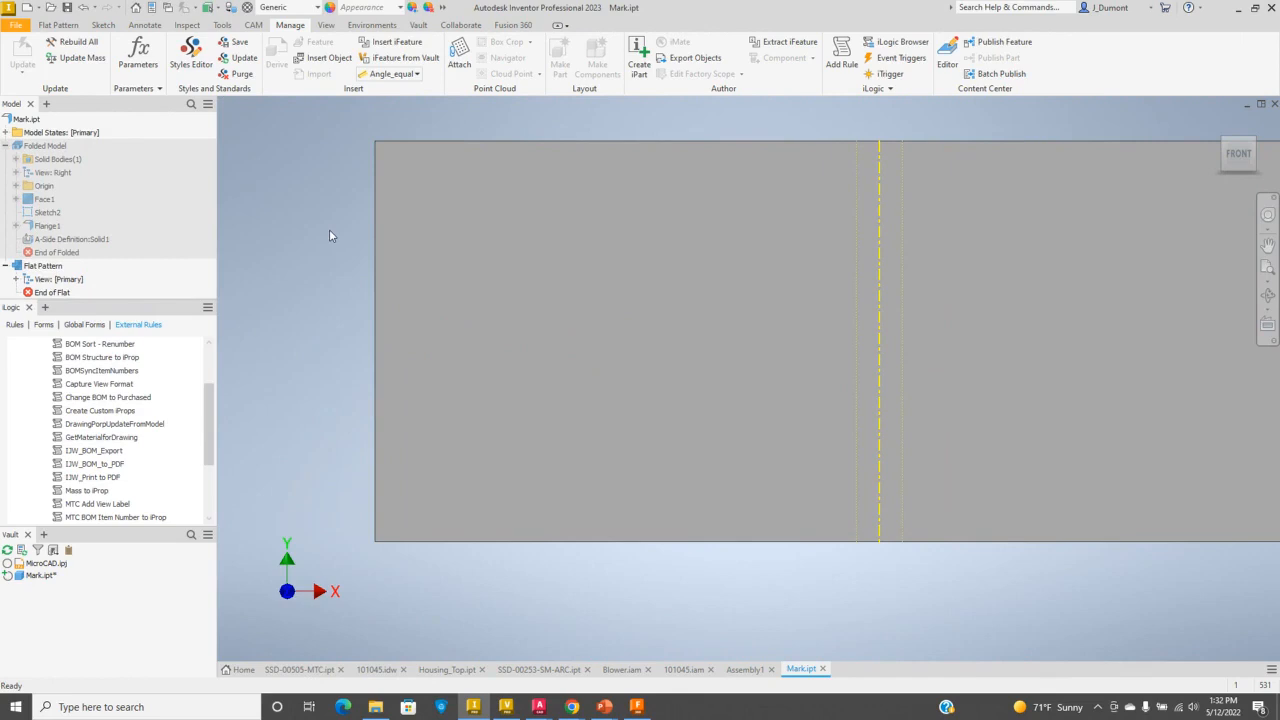
pyautogui.hotkey('ctrl', 'z')
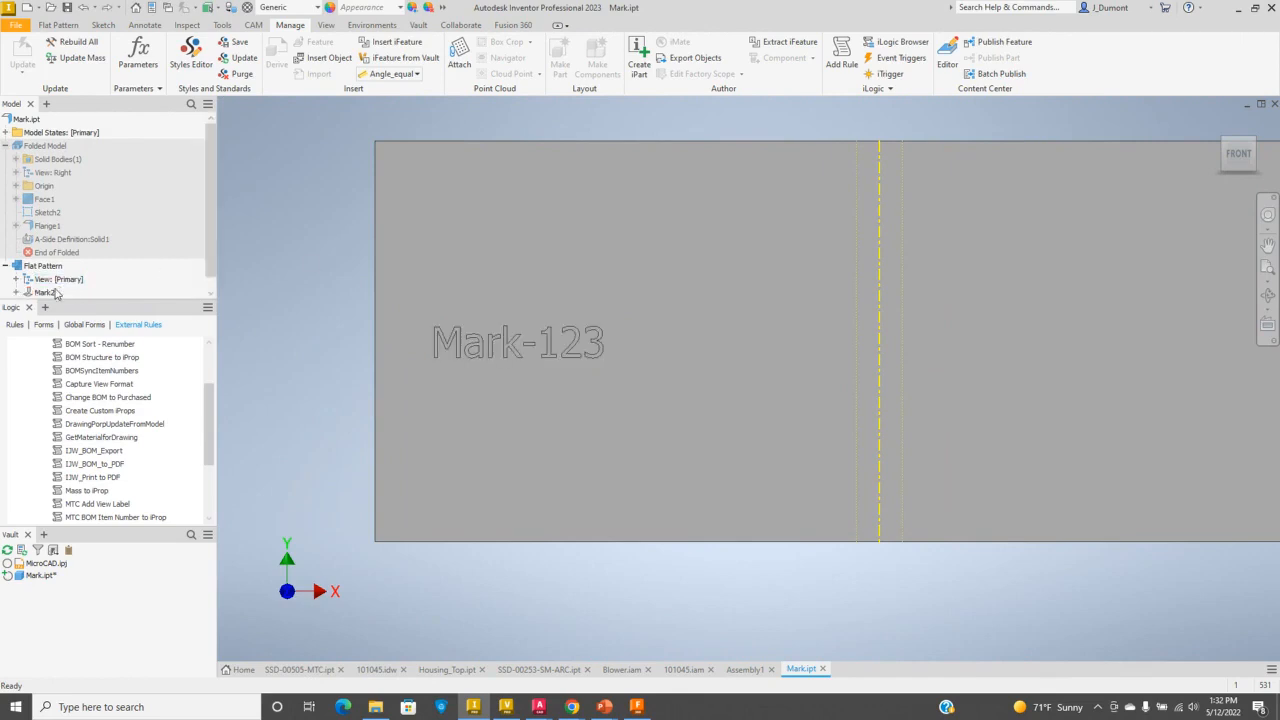
# - Delete the mark feature from the flat pattern while keeping its consumed text sketch
pyautogui.rightClick(56, 292)
pyautogui.click(80, 312)
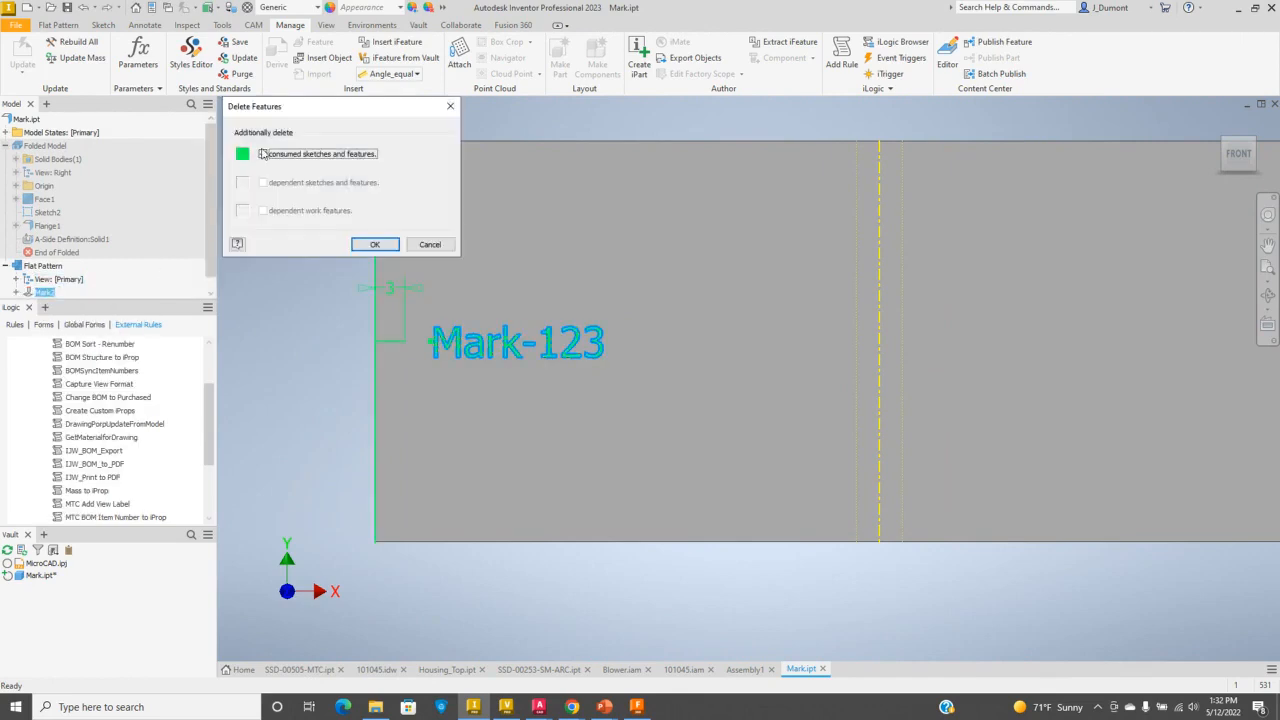
pyautogui.click(374, 245)
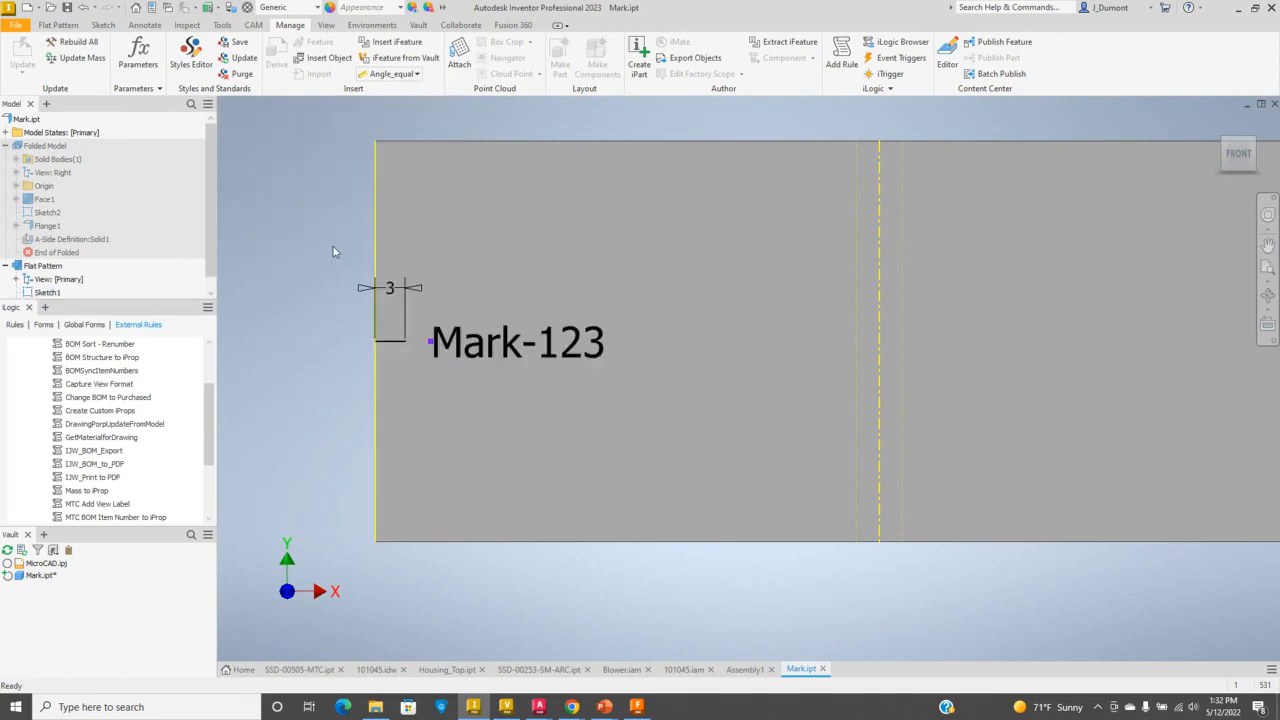
# - Mark the "Mark-123" sketch text on the flat pattern with the Mark Surface Text style and end the Mark command
pyautogui.click(55, 26)
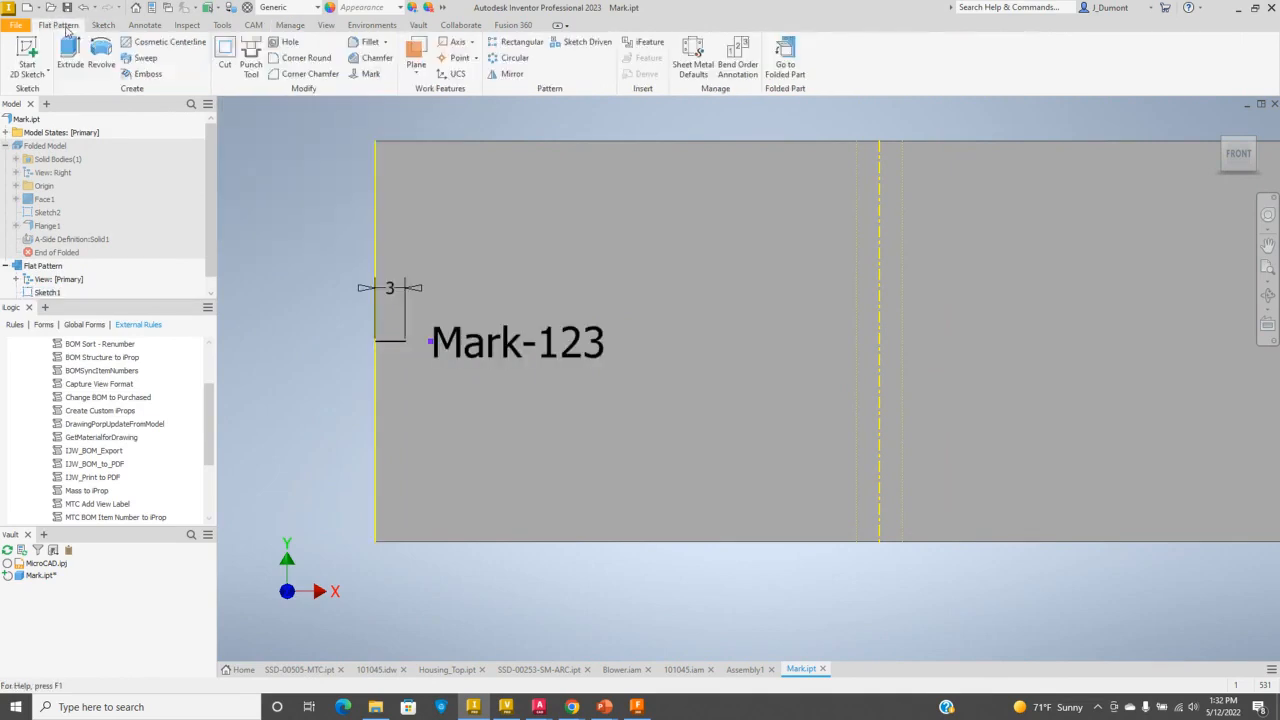
pyautogui.click(369, 76)
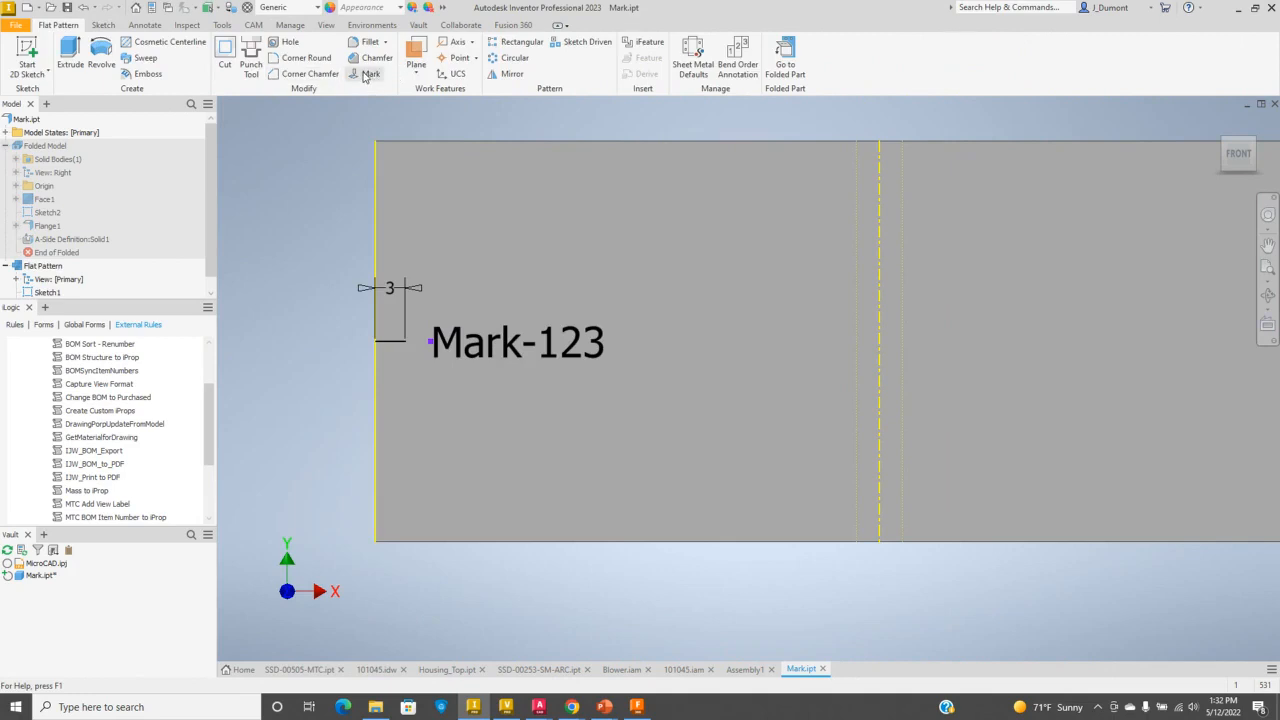
pyautogui.click(575, 343)
pyautogui.click(263, 175)
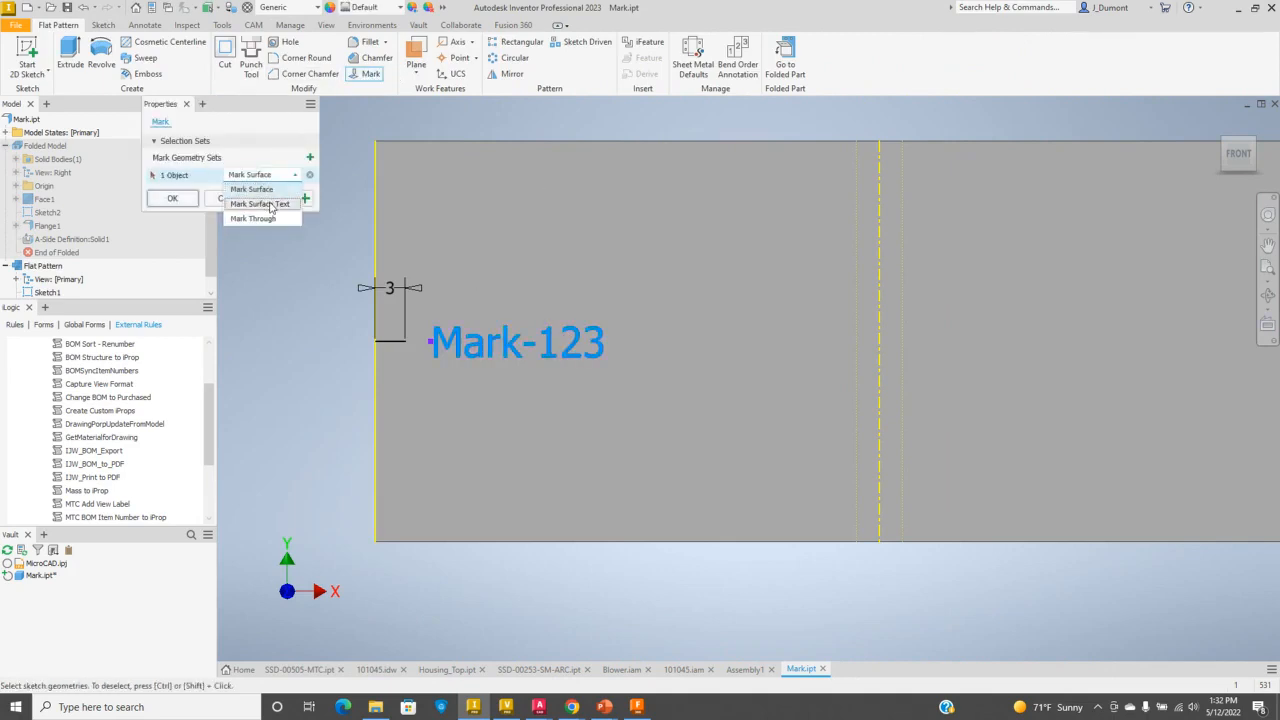
pyautogui.click(263, 204)
pyautogui.click(305, 198)
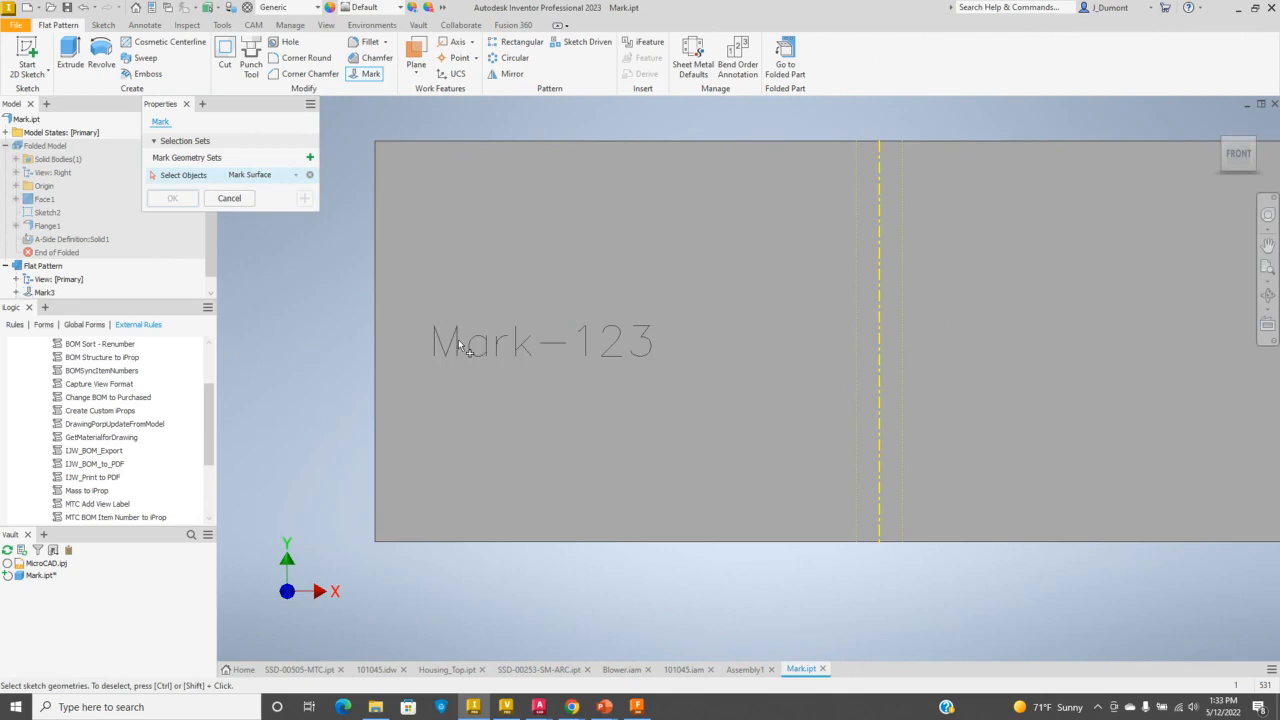
pyautogui.click(225, 198)
pyautogui.click(371, 74)
pyautogui.click(229, 198)
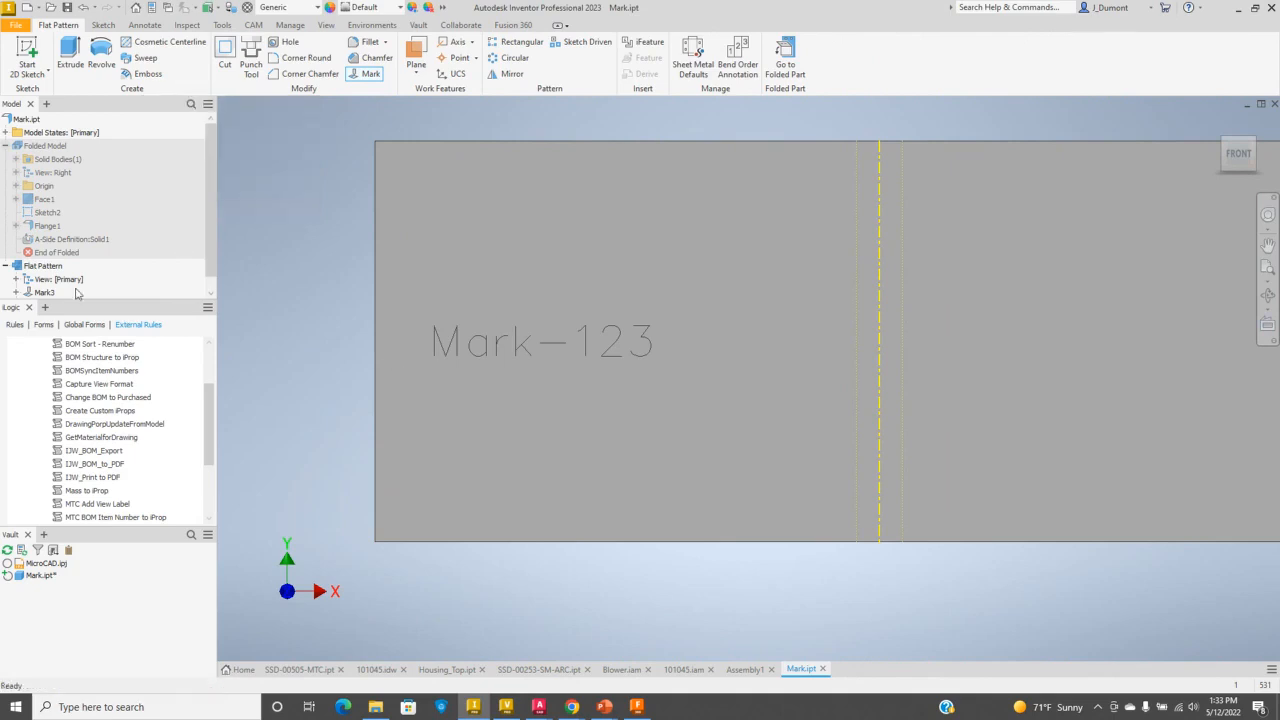
# - Show the mark feature's consumed sketch and mark its short line at the flat pattern's edge with the Mark Through style
pyautogui.click(17, 292)
pyautogui.rightClick(45, 296)
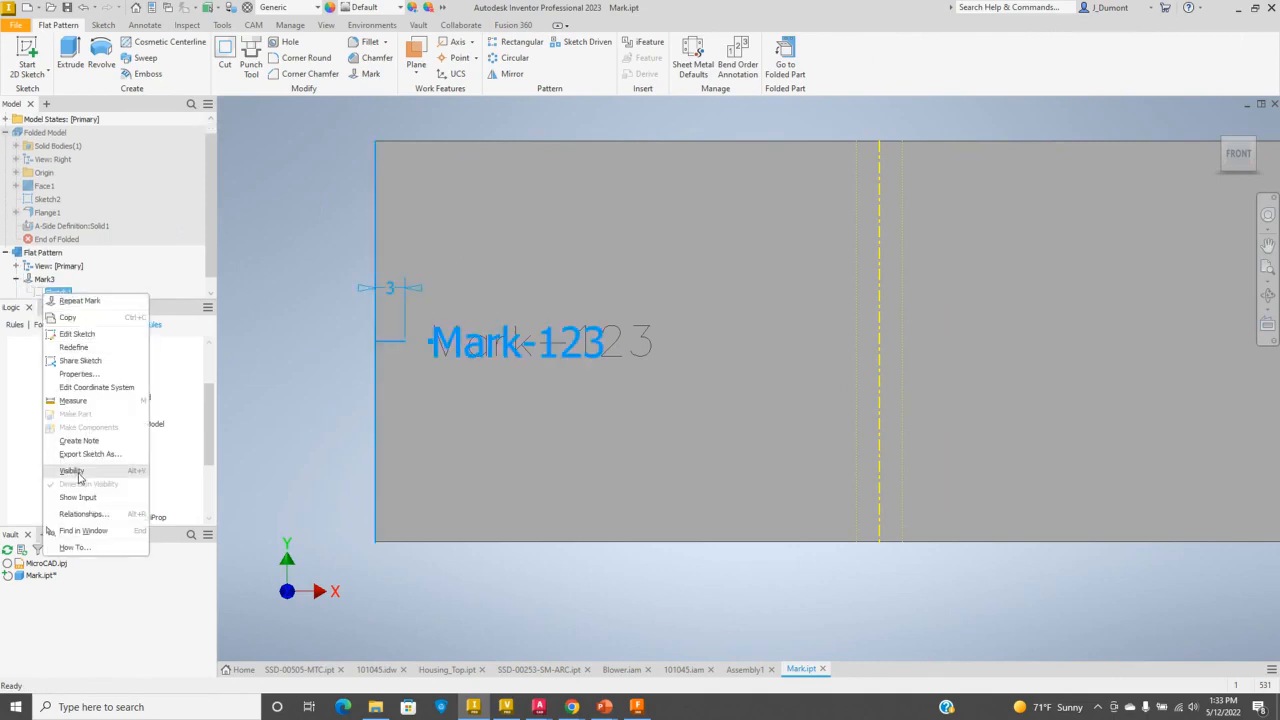
pyautogui.click(77, 473)
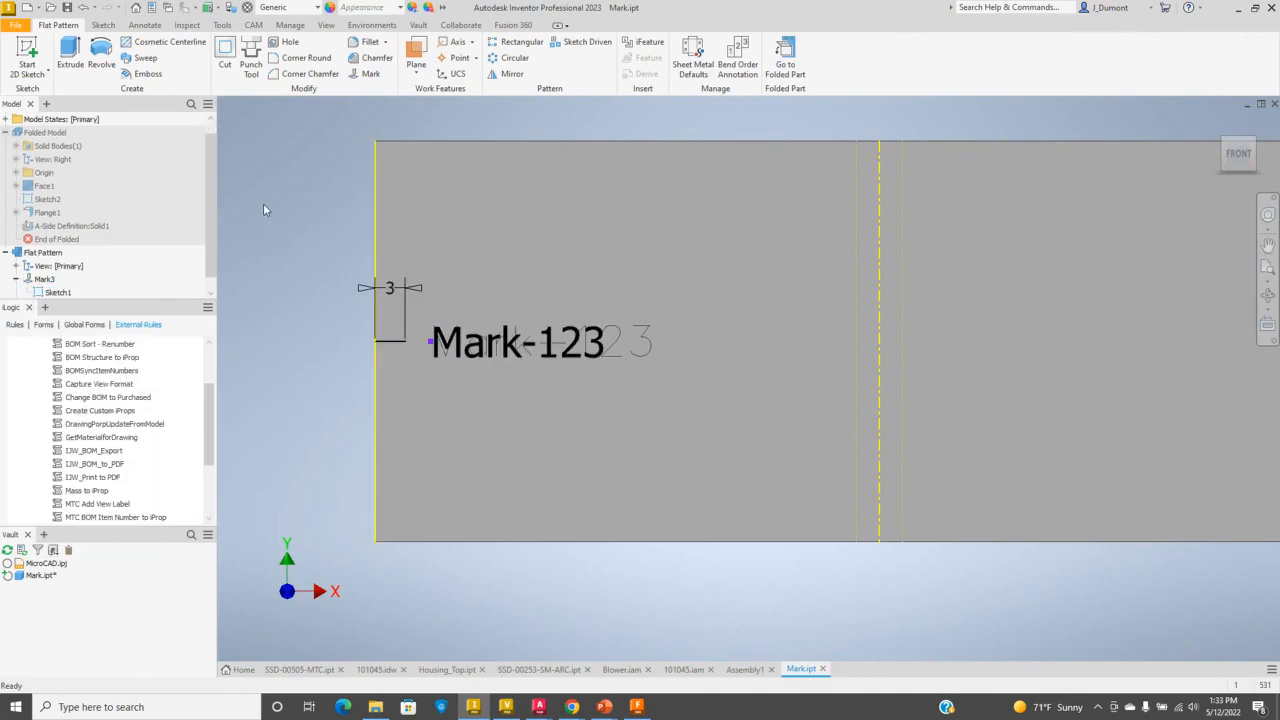
pyautogui.click(369, 74)
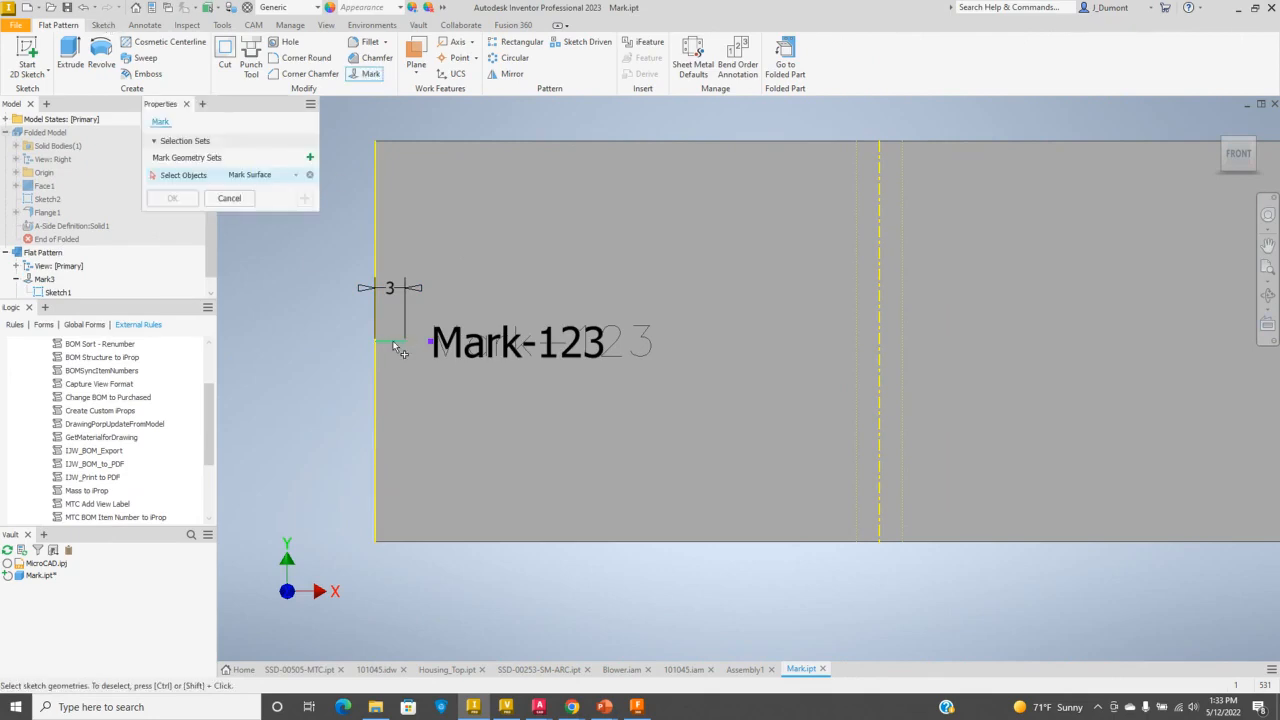
pyautogui.click(260, 178)
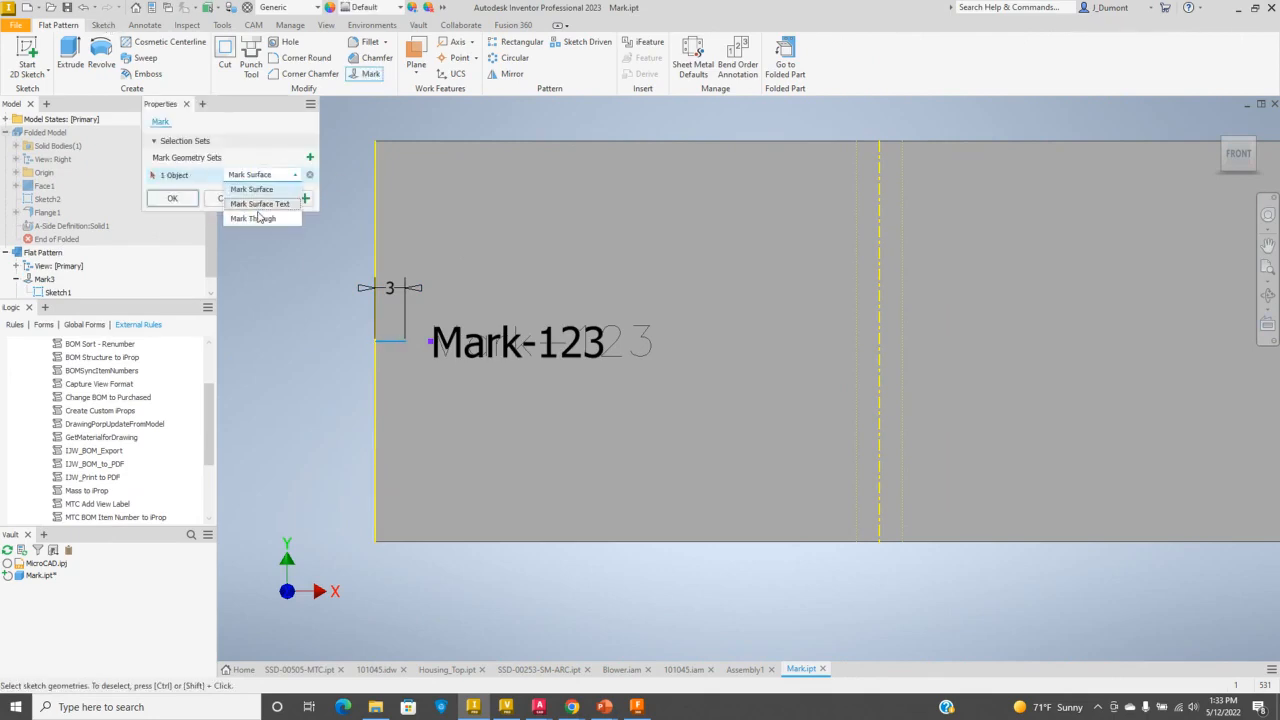
pyautogui.click(258, 220)
pyautogui.click(172, 199)
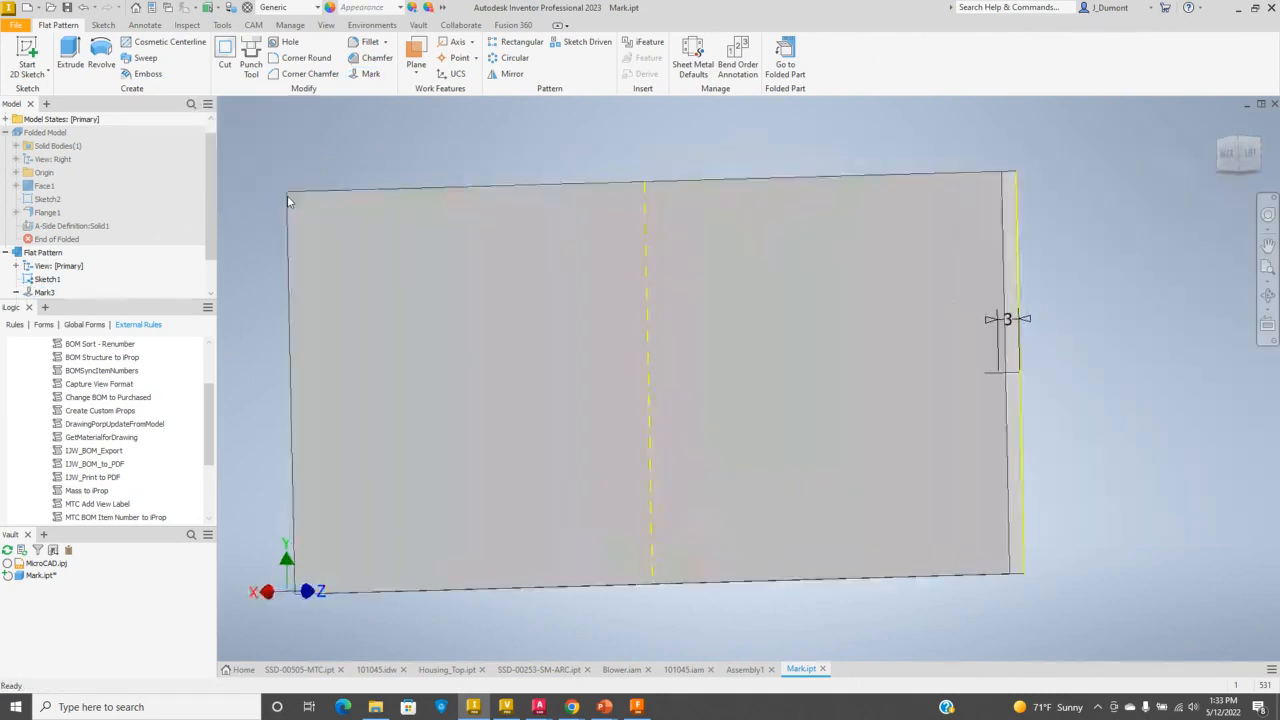
# - Examine the marks on both sides of the flat pattern, then return to the folded part and view it from the front
pyautogui.keyDown('shift'); pyautogui.moveTo(1115, 347); pyautogui.dragTo(791, 414, button='middle'); pyautogui.keyUp('shift')
pyautogui.scroll(-4, 780, 345)
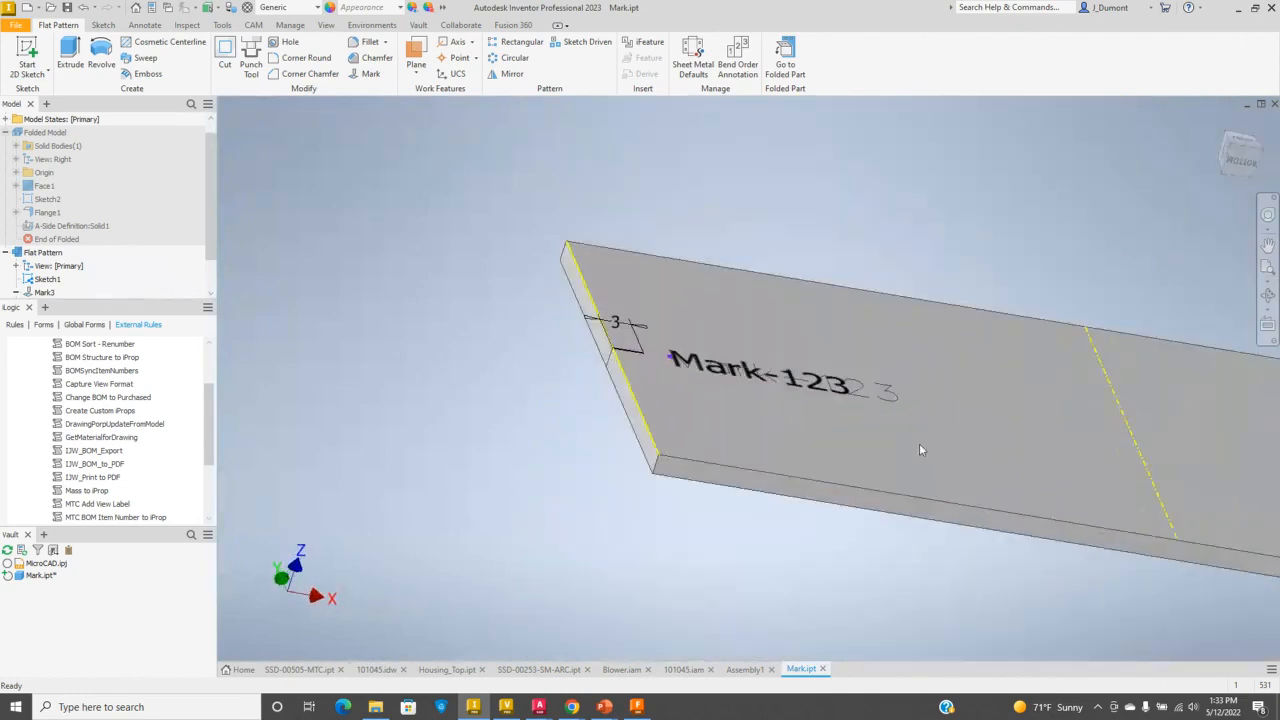
pyautogui.scroll(-4, 836, 387)
pyautogui.scroll(2, 811, 363)
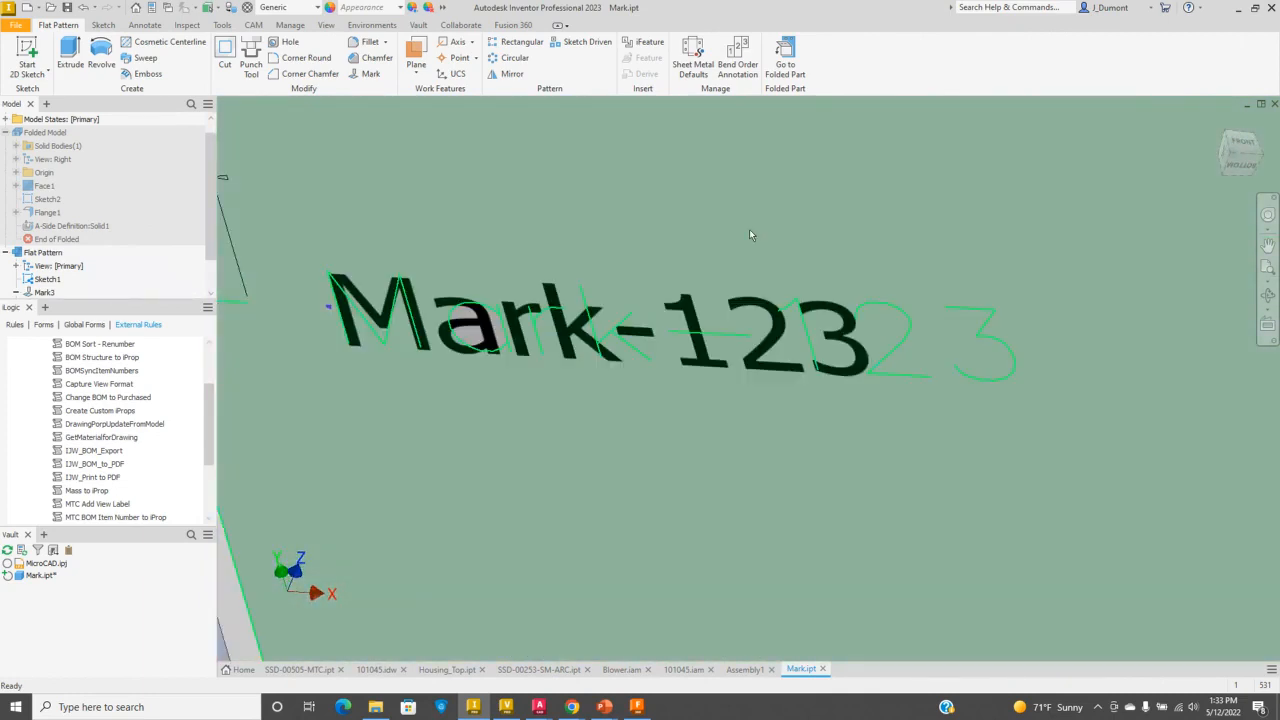
pyautogui.scroll(3, 912, 327)
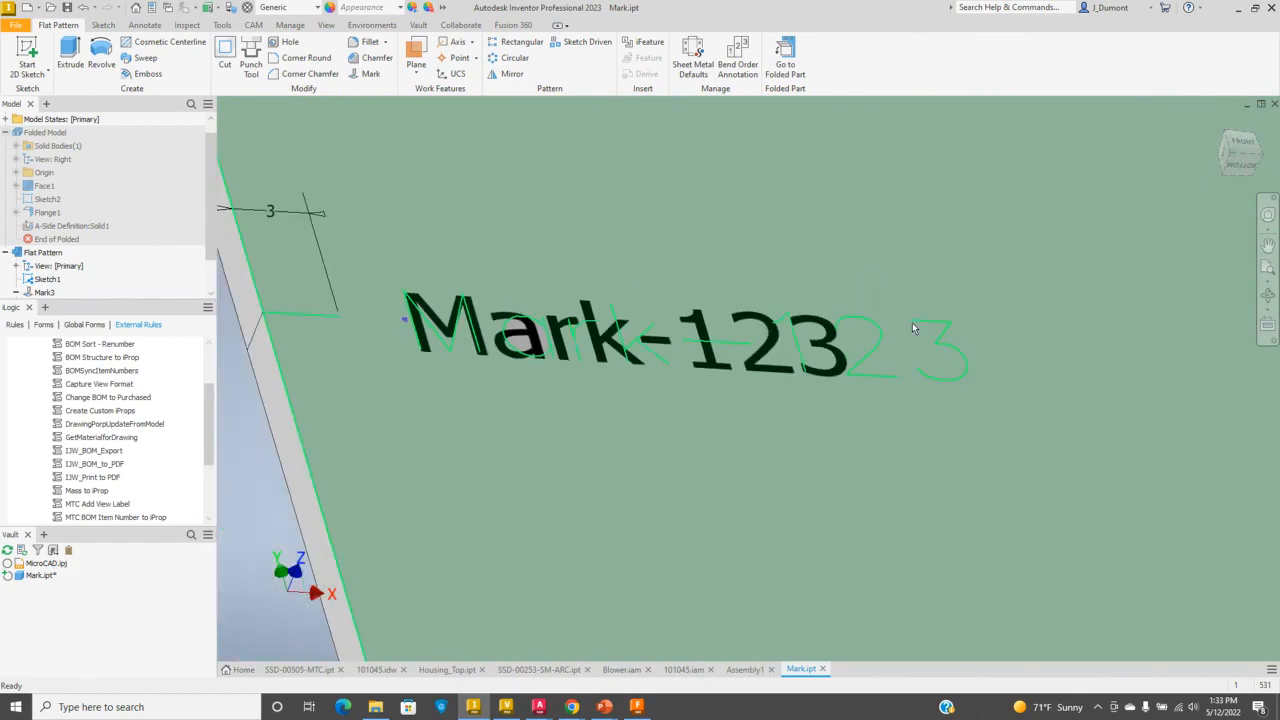
pyautogui.press('F6')
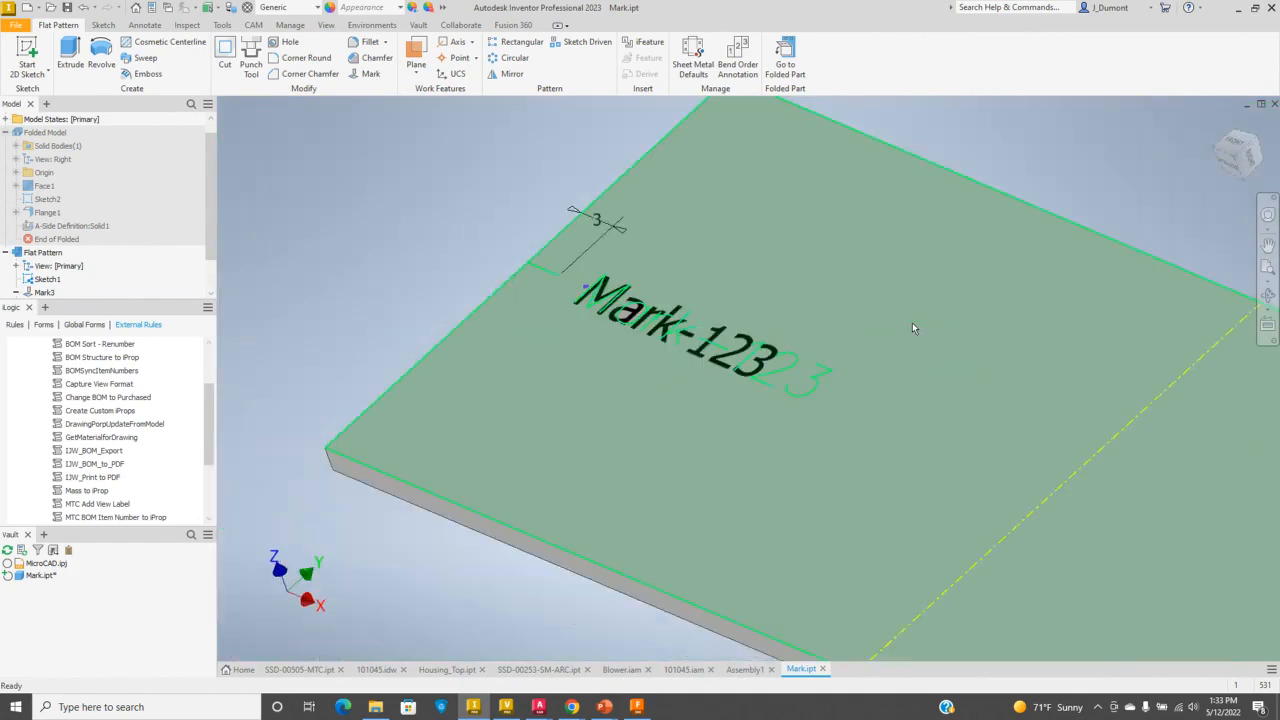
pyautogui.click(785, 57)
pyautogui.keyDown('shift'); pyautogui.moveTo(437, 254); pyautogui.dragTo(668, 258, button='middle'); pyautogui.keyUp('shift')
pyautogui.keyDown('shift'); pyautogui.moveTo(763, 598); pyautogui.dragTo(460, 537, button='middle'); pyautogui.keyUp('shift')
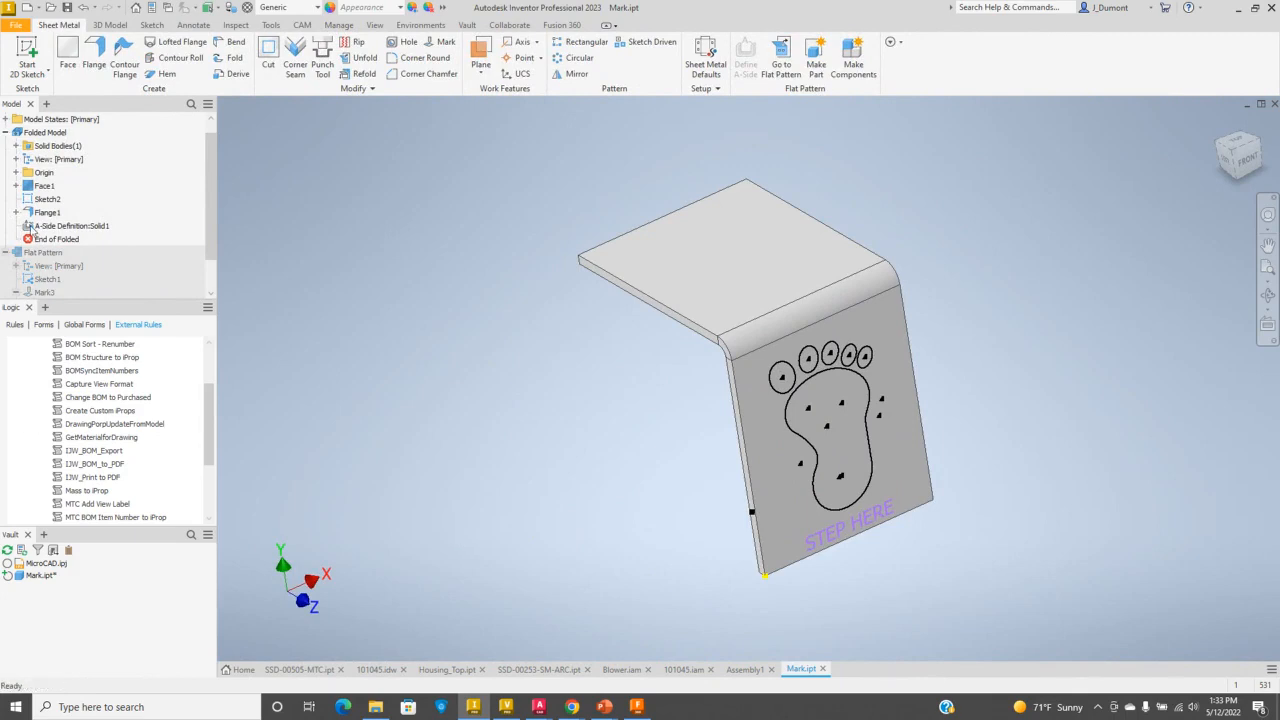
pyautogui.rightClick(42, 254)
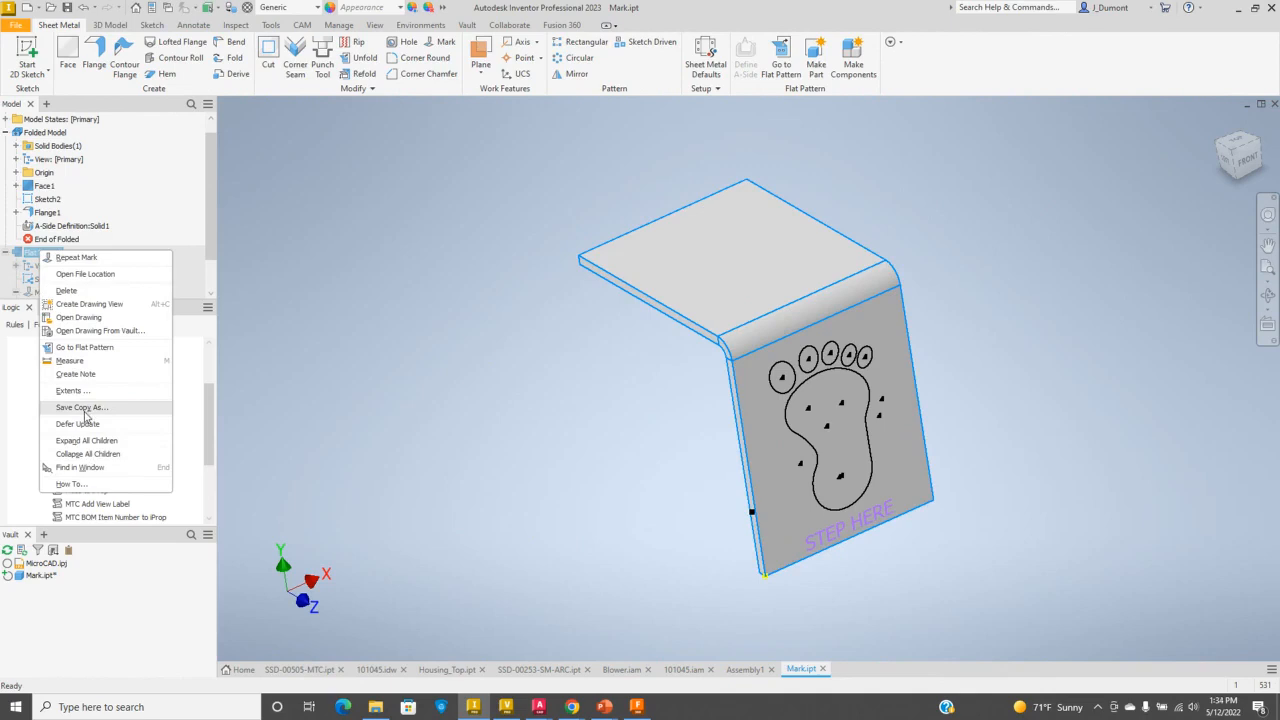
pyautogui.click(352, 328)
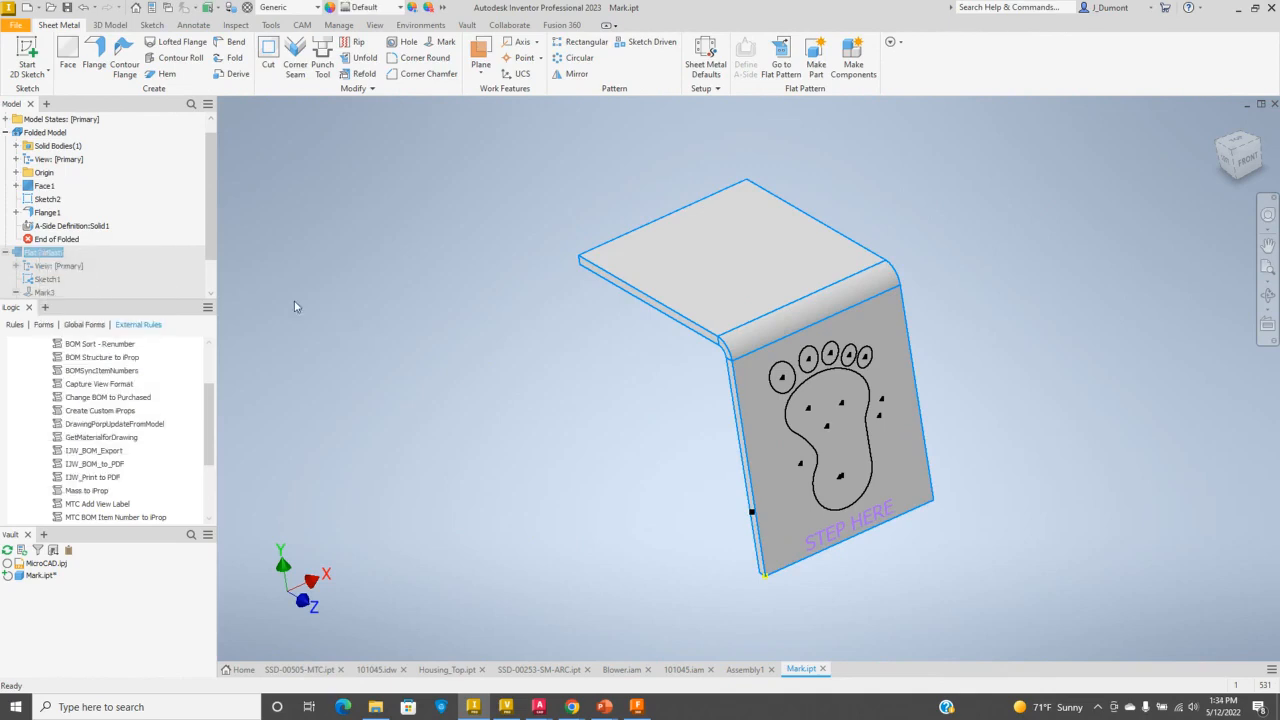
pyautogui.click(294, 306)
pyautogui.doubleClick(18, 254)
pyautogui.click(877, 269)
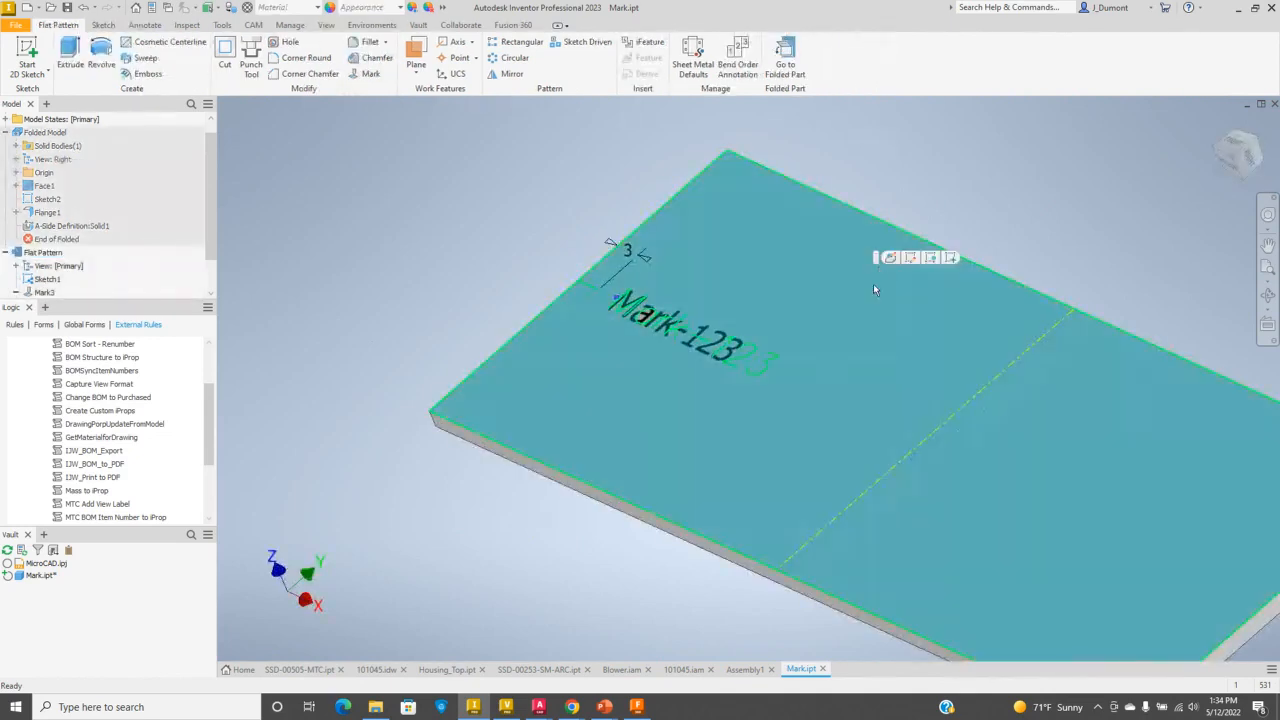
pyautogui.rightClick(873, 283)
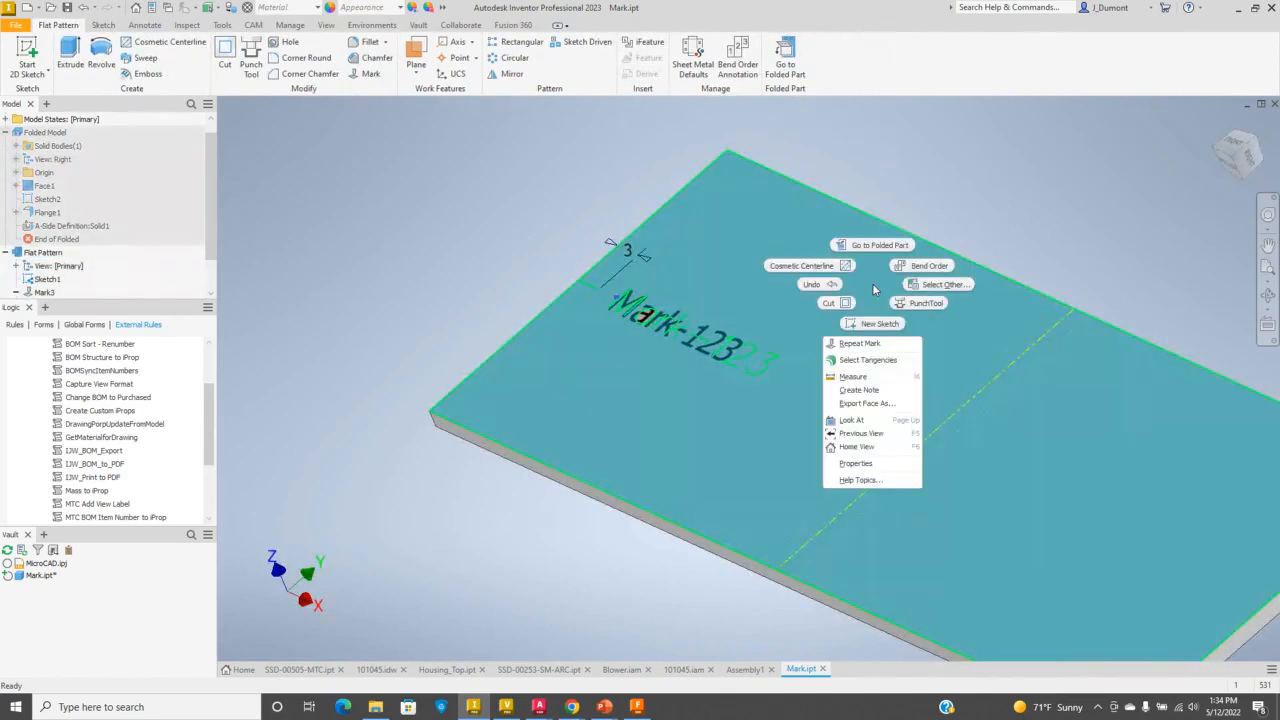
pyautogui.click(875, 405)
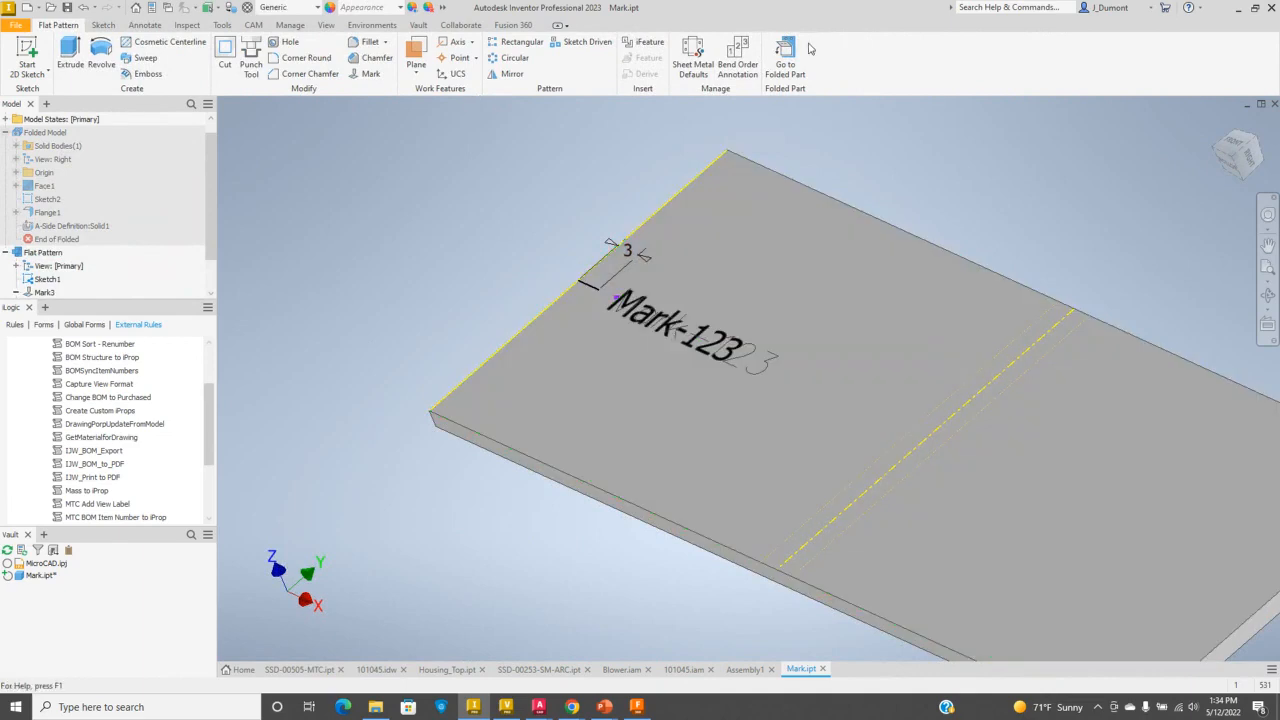
pyautogui.click(806, 52)
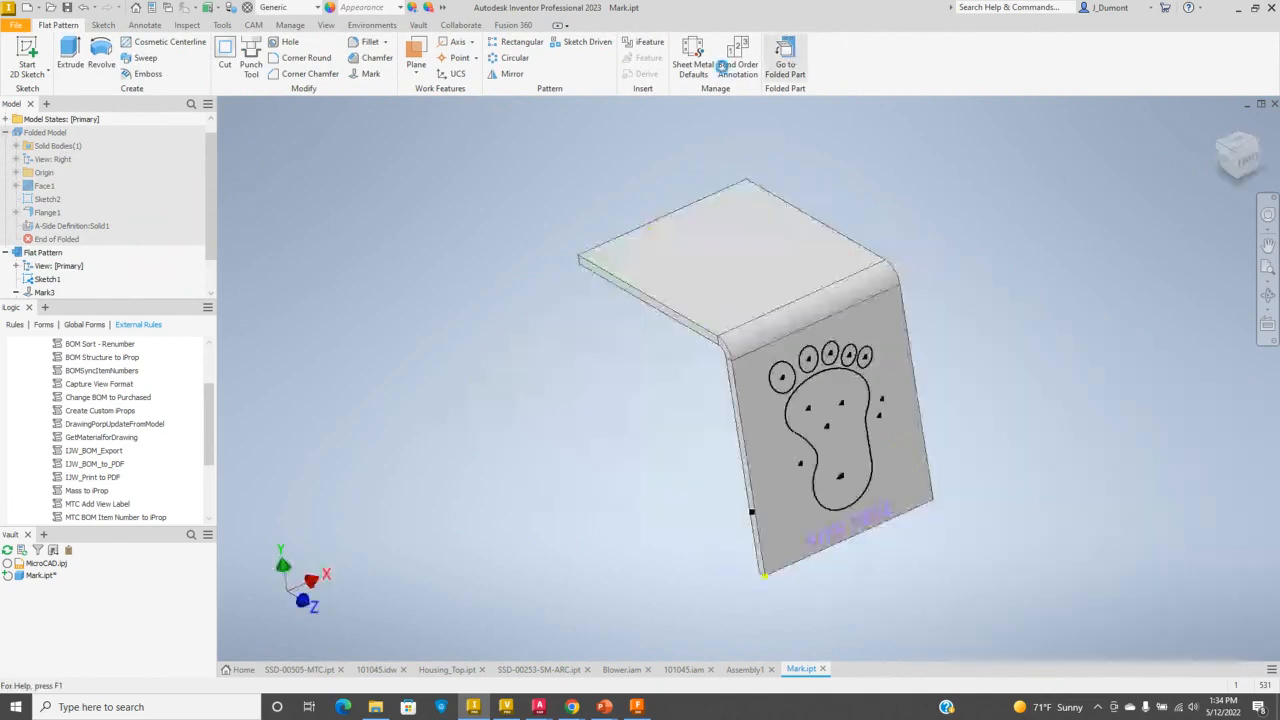
# - Save a copy of the flat pattern as the DWG file Mark.dwg in the Inventor 2023 Whats New folder, skipping file number generation
pyautogui.rightClick(44, 254)
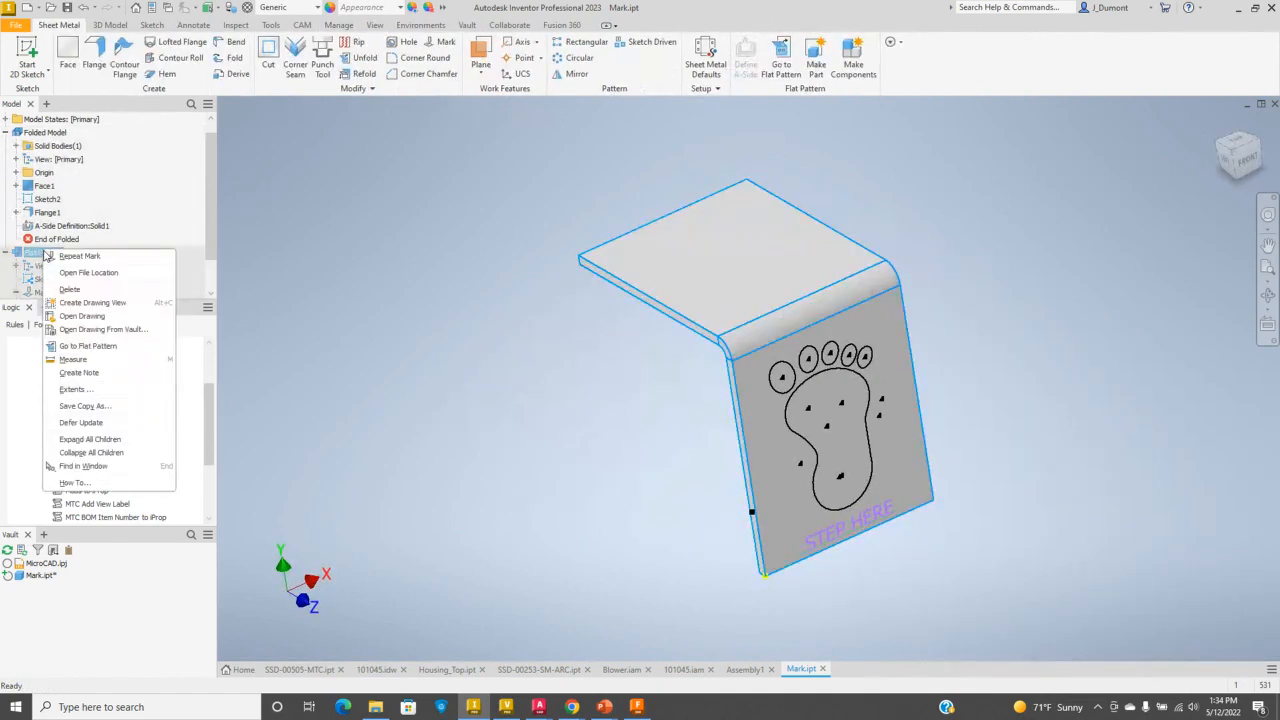
pyautogui.click(92, 406)
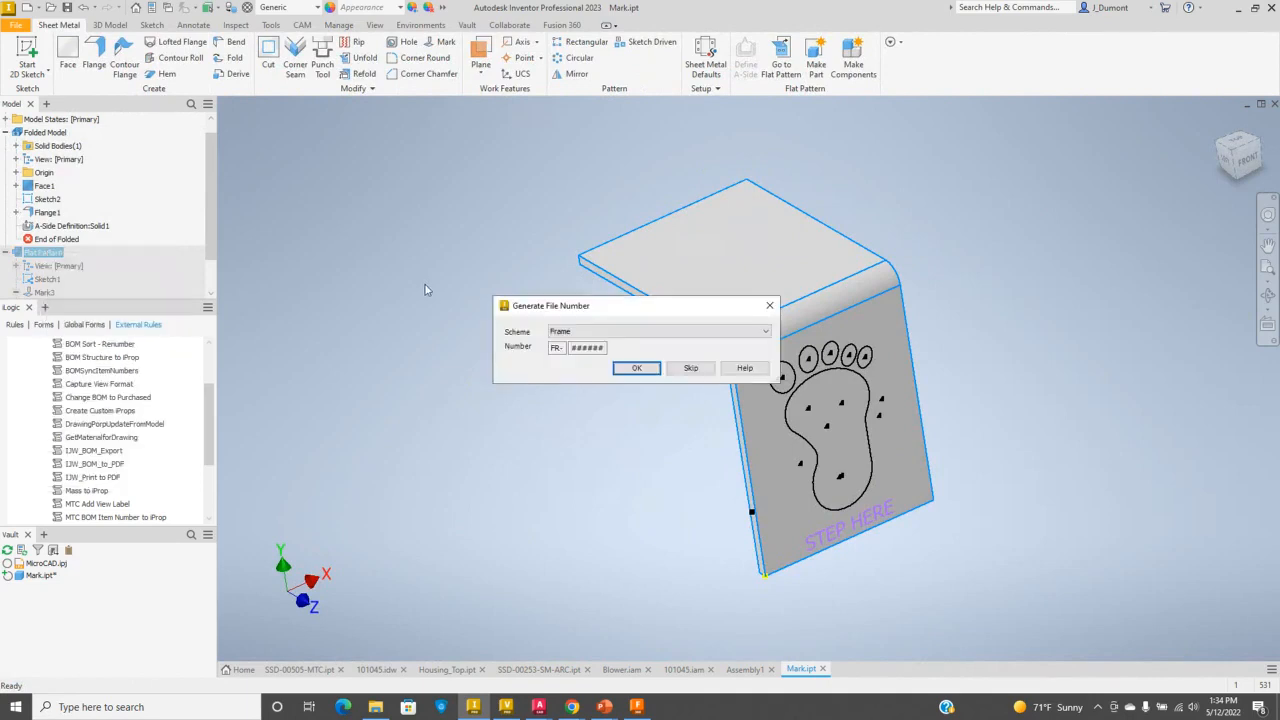
pyautogui.click(690, 368)
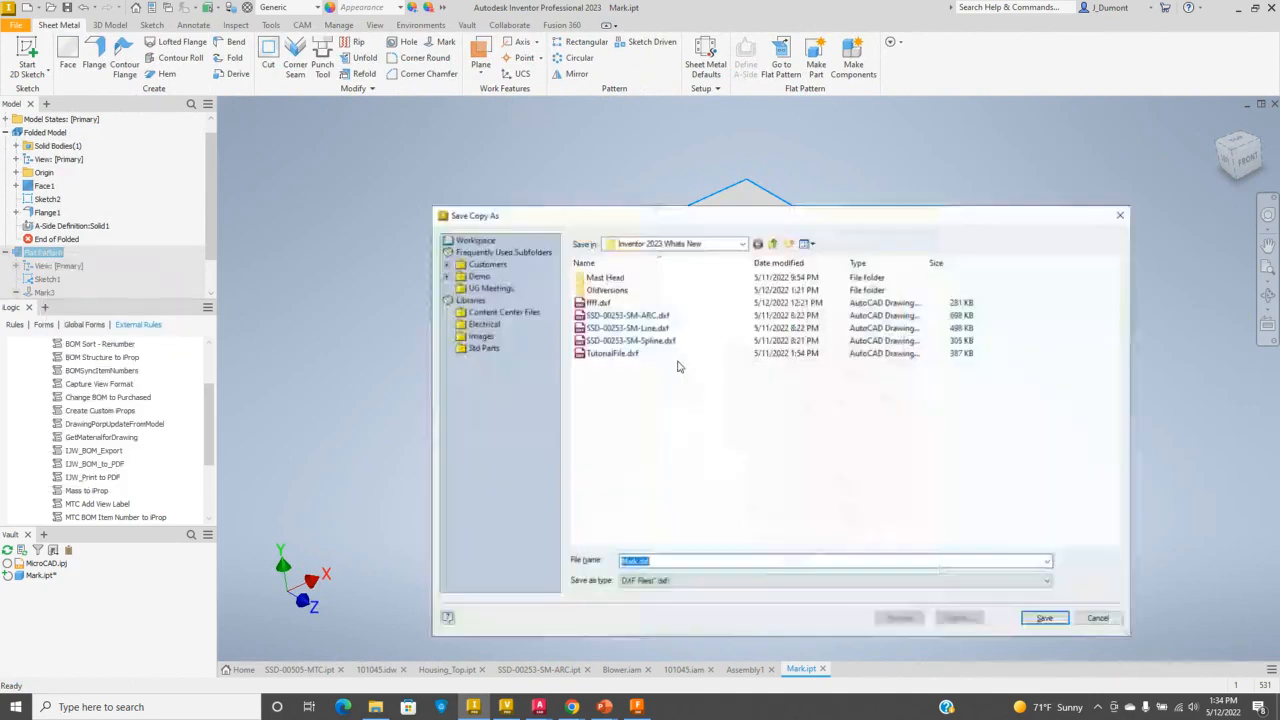
pyautogui.click(641, 582)
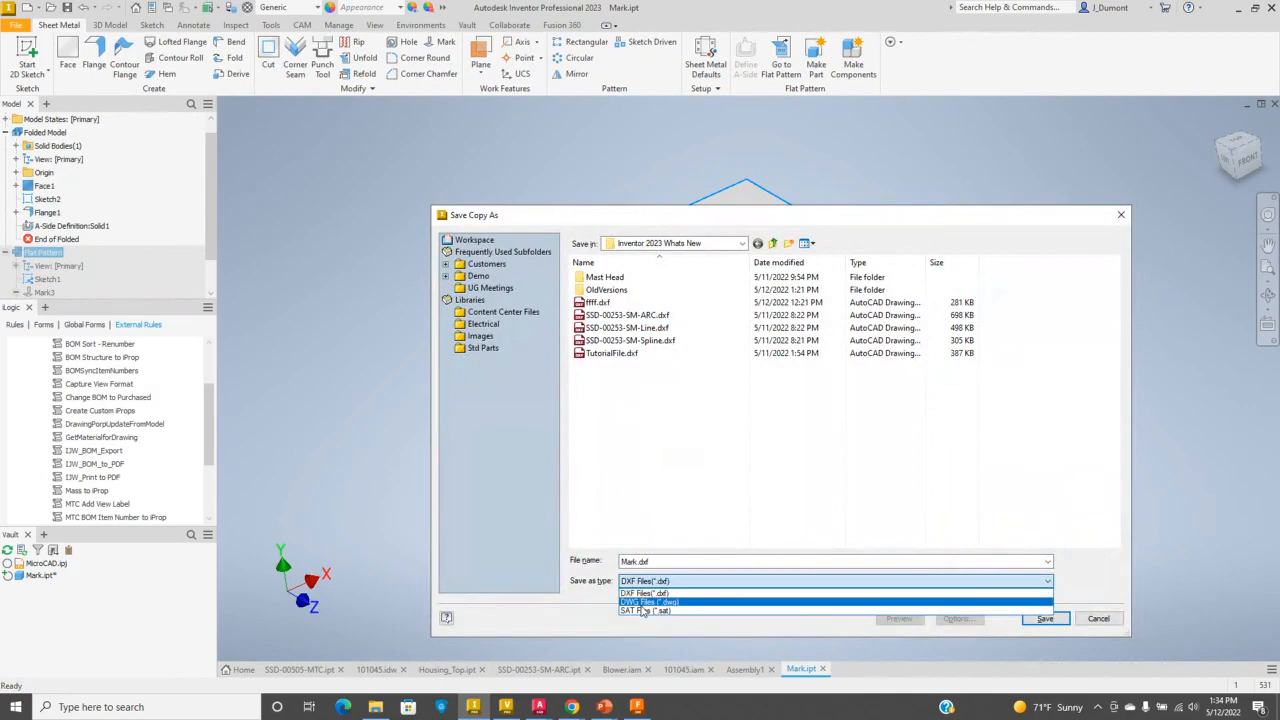
pyautogui.click(648, 602)
pyautogui.click(660, 561)
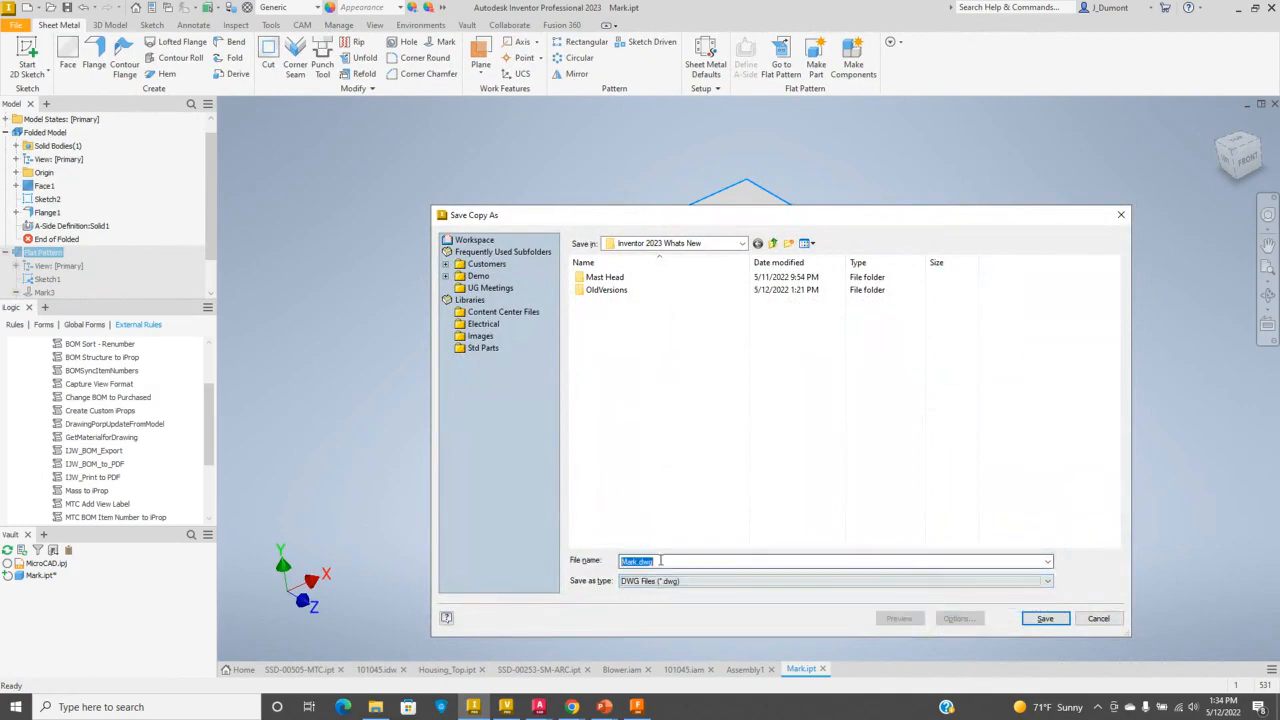
pyautogui.click(1062, 619)
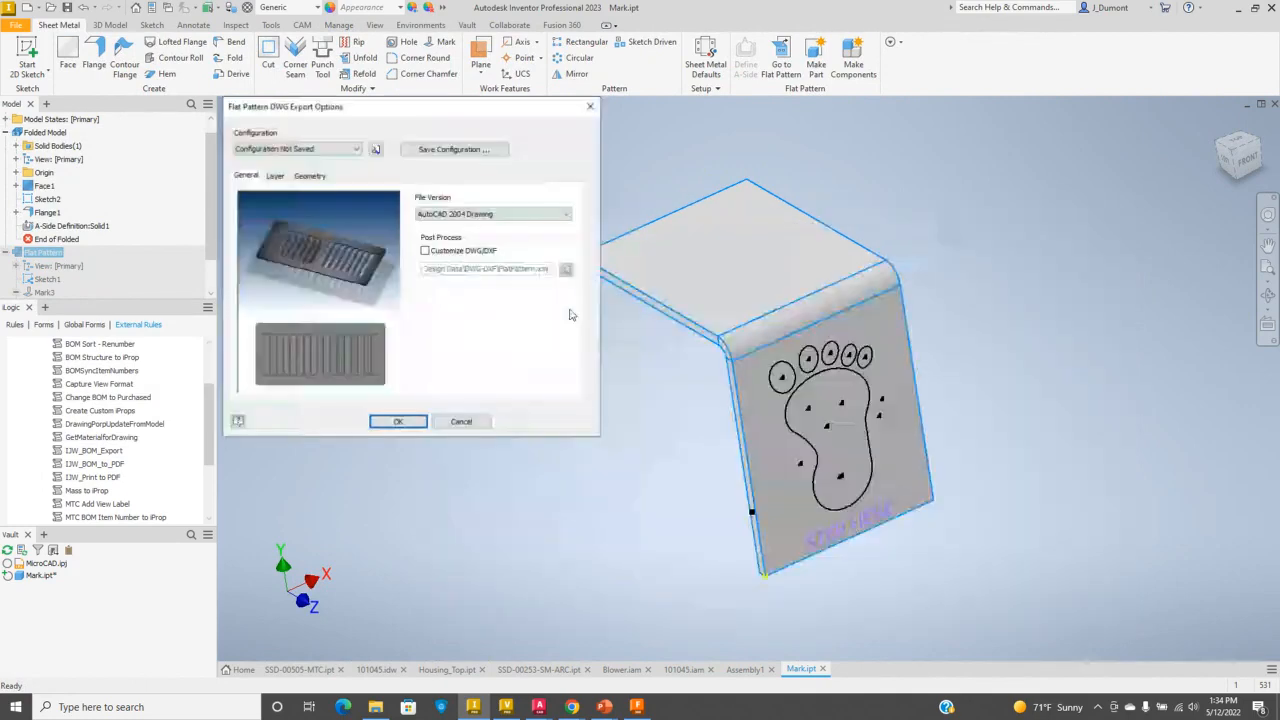
# - Export the flat pattern DWG with splines replaced by arc approximation and profiles merged into a polyline
pyautogui.click(272, 177)
pyautogui.click(311, 180)
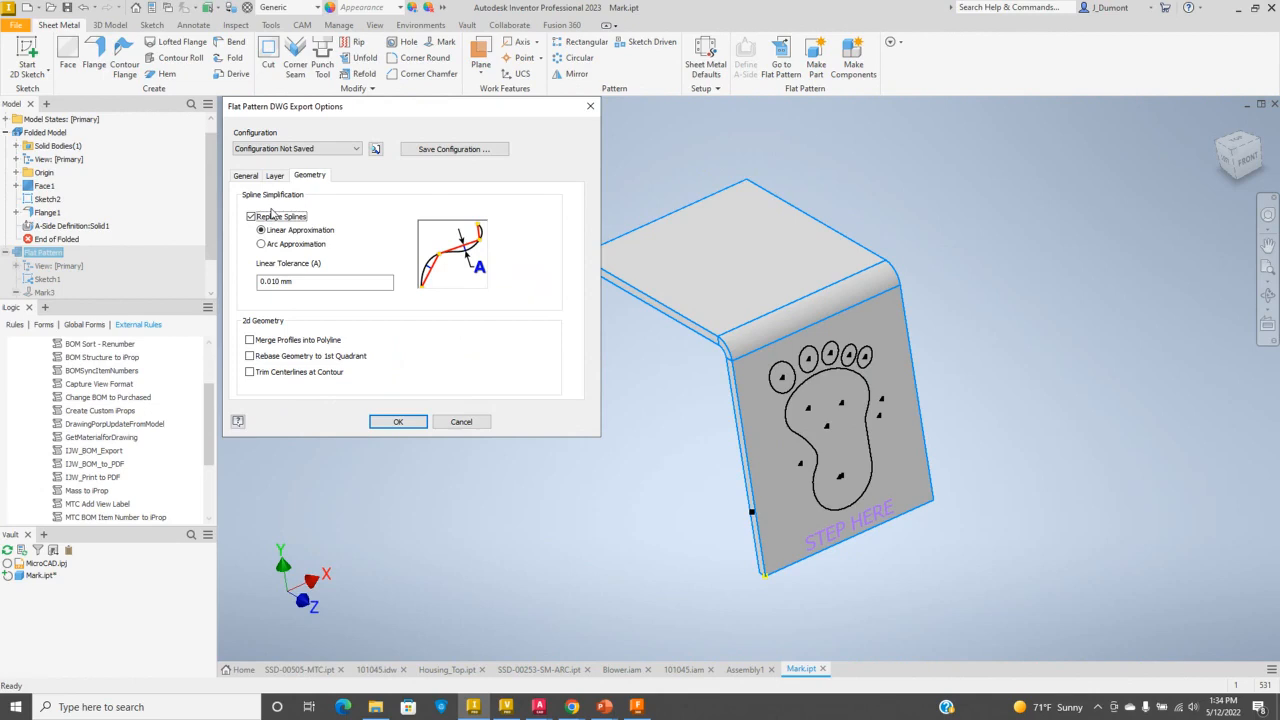
pyautogui.click(262, 245)
pyautogui.click(256, 342)
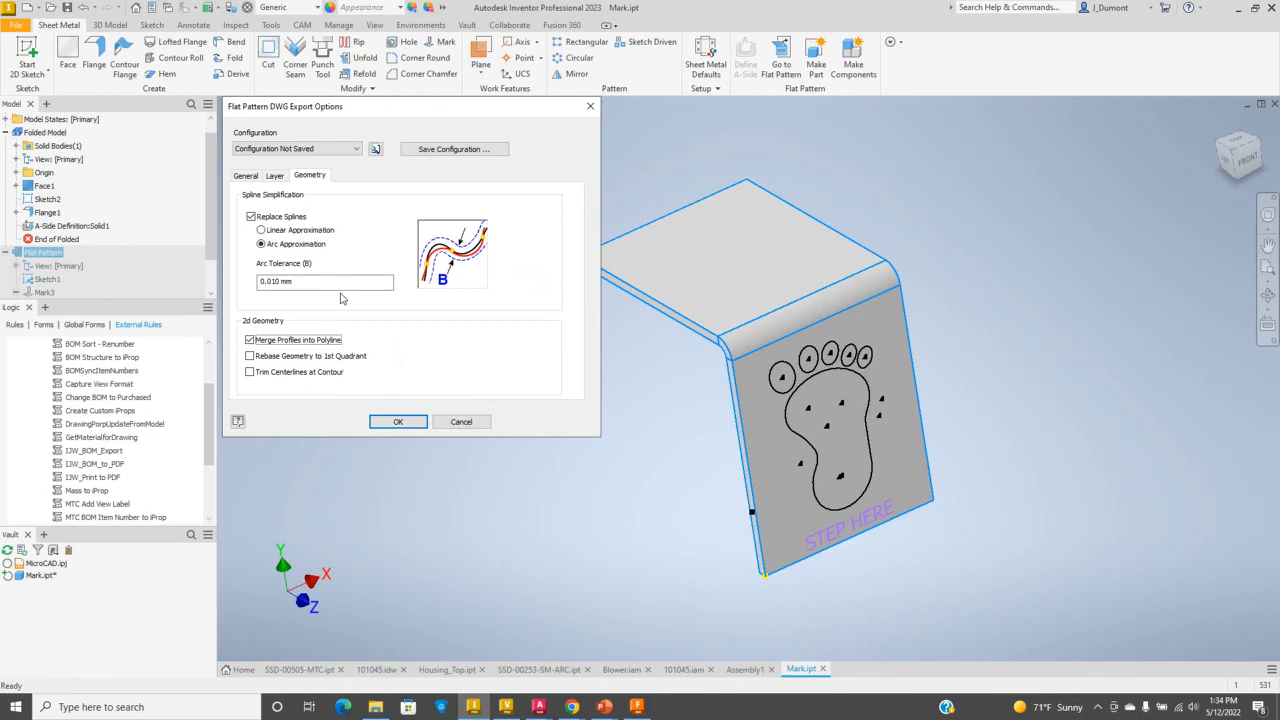
pyautogui.click(399, 421)
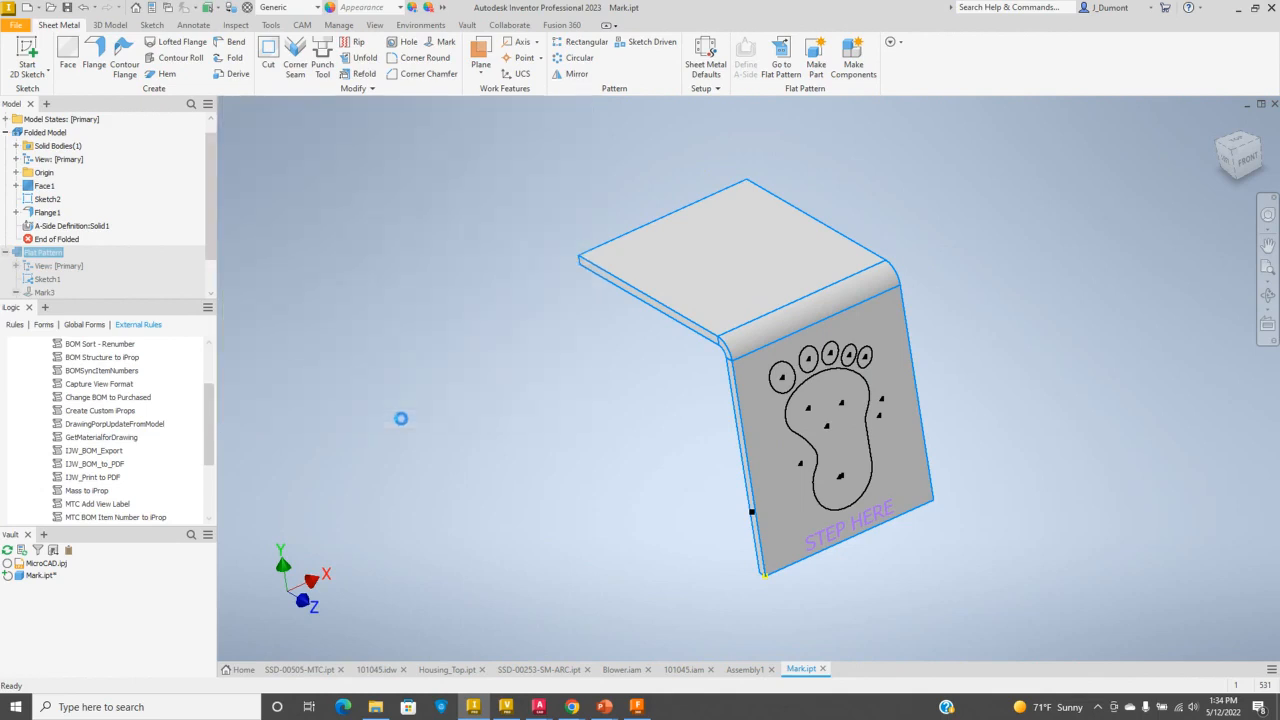
# - Switch to AutoCAD and open Mark.dwg from the Inventor 2023 Whats New folder
pyautogui.click(541, 707)
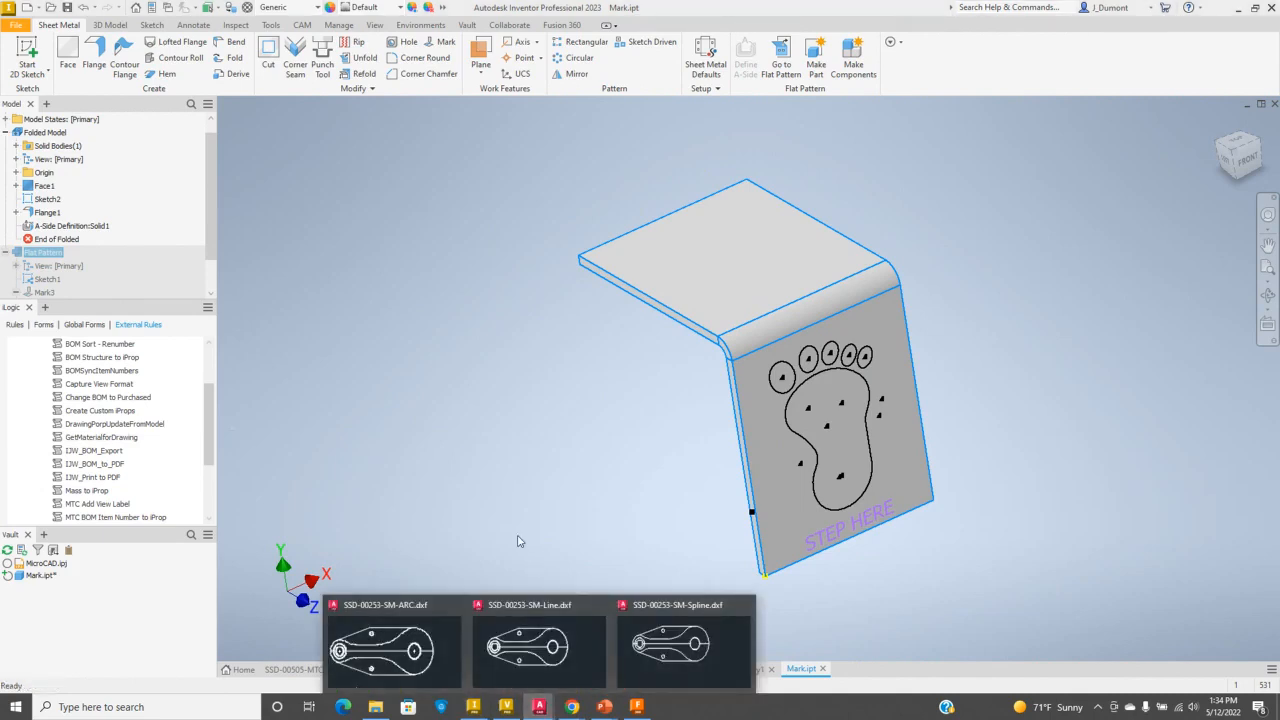
pyautogui.click(520, 625)
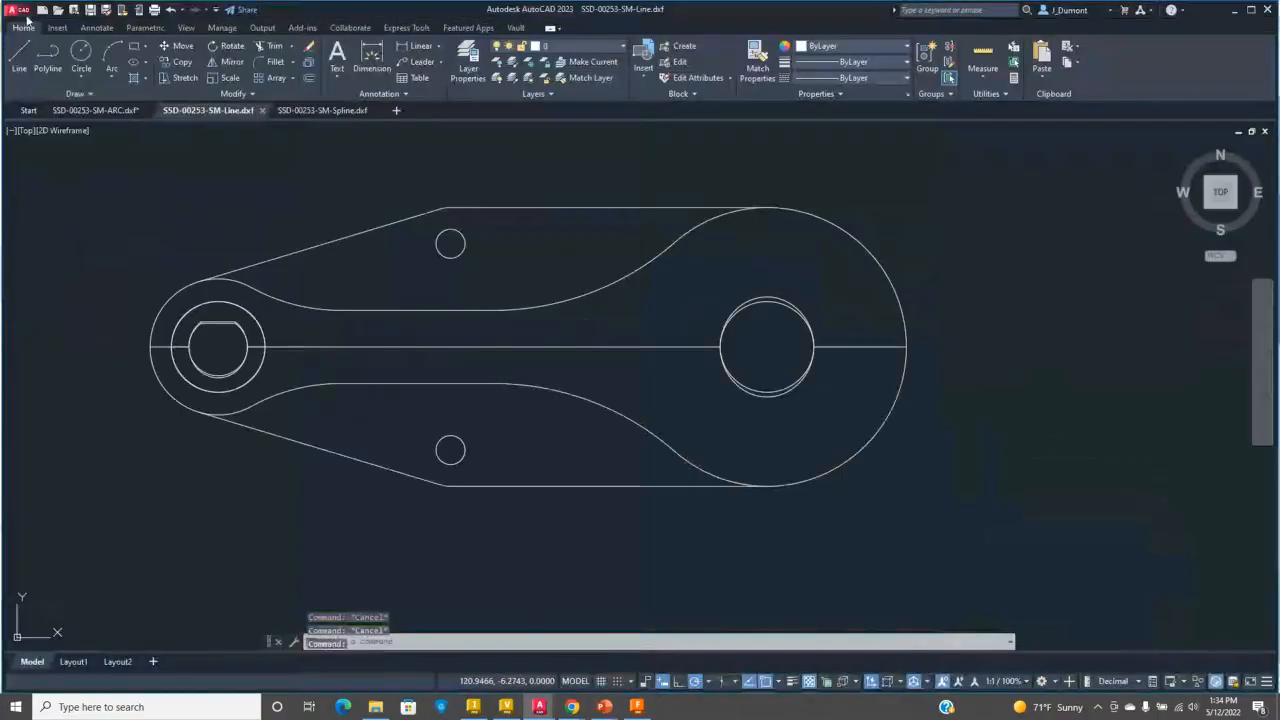
pyautogui.hotkey('ctrl', 'o')
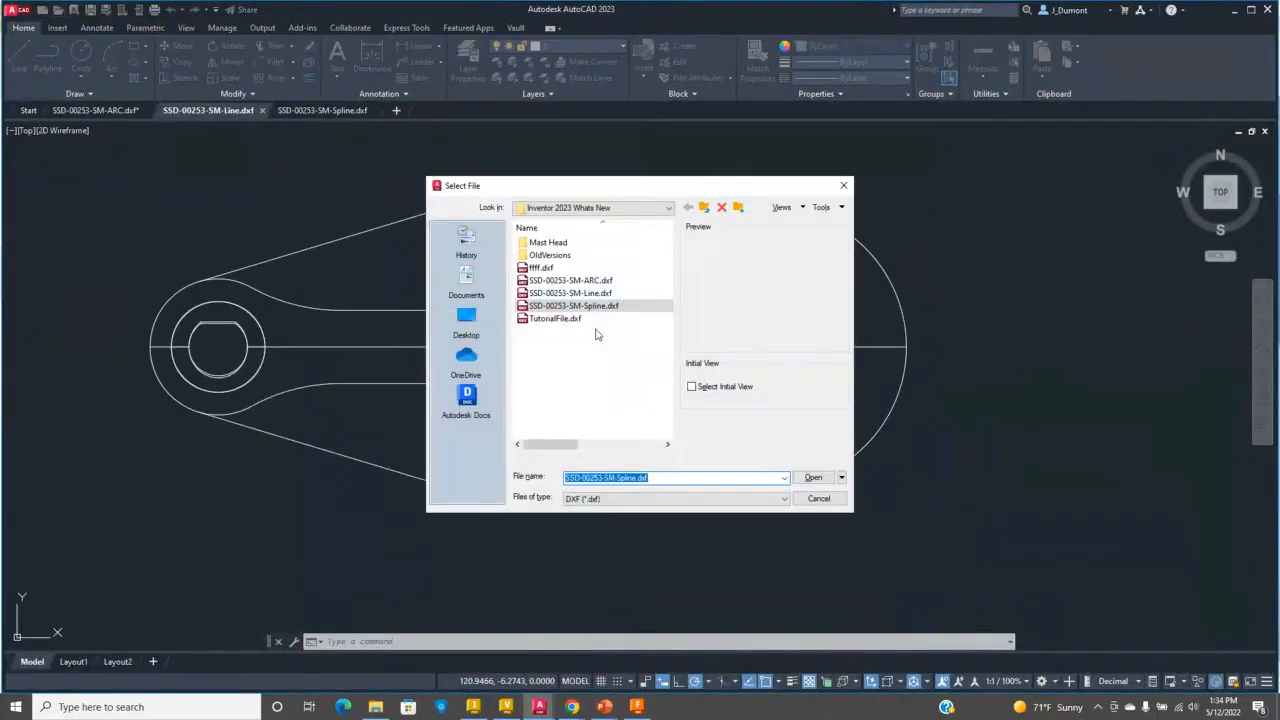
pyautogui.click(604, 499)
pyautogui.click(600, 511)
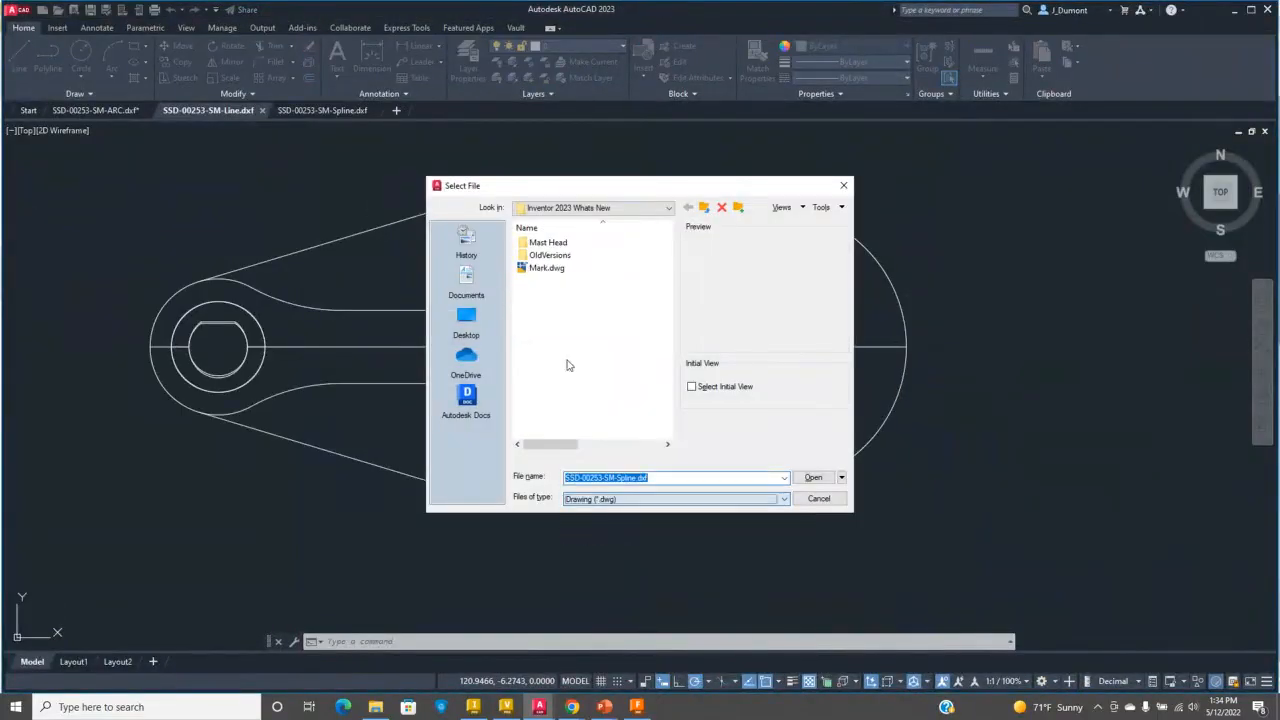
pyautogui.click(546, 268)
pyautogui.click(813, 477)
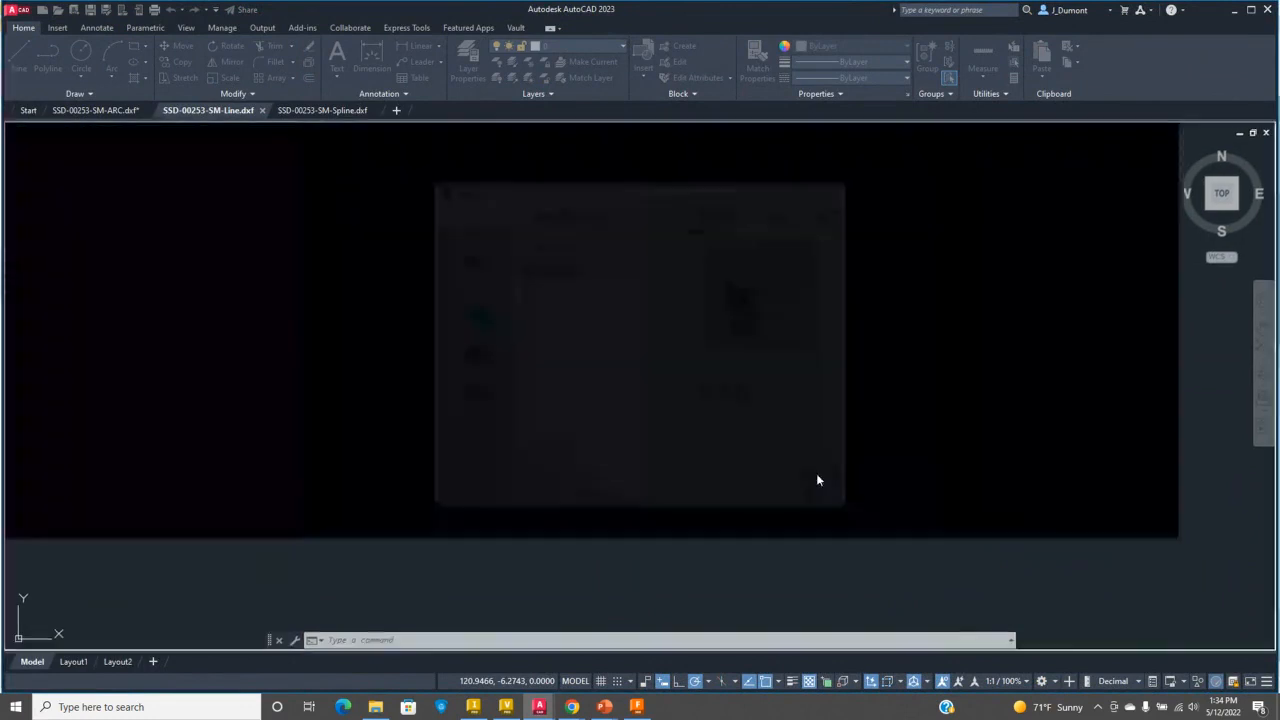
# - Inspect the mark text and the short dashed mark in the flat pattern drawing, then view the full outline
pyautogui.scroll(-4, 740, 451)
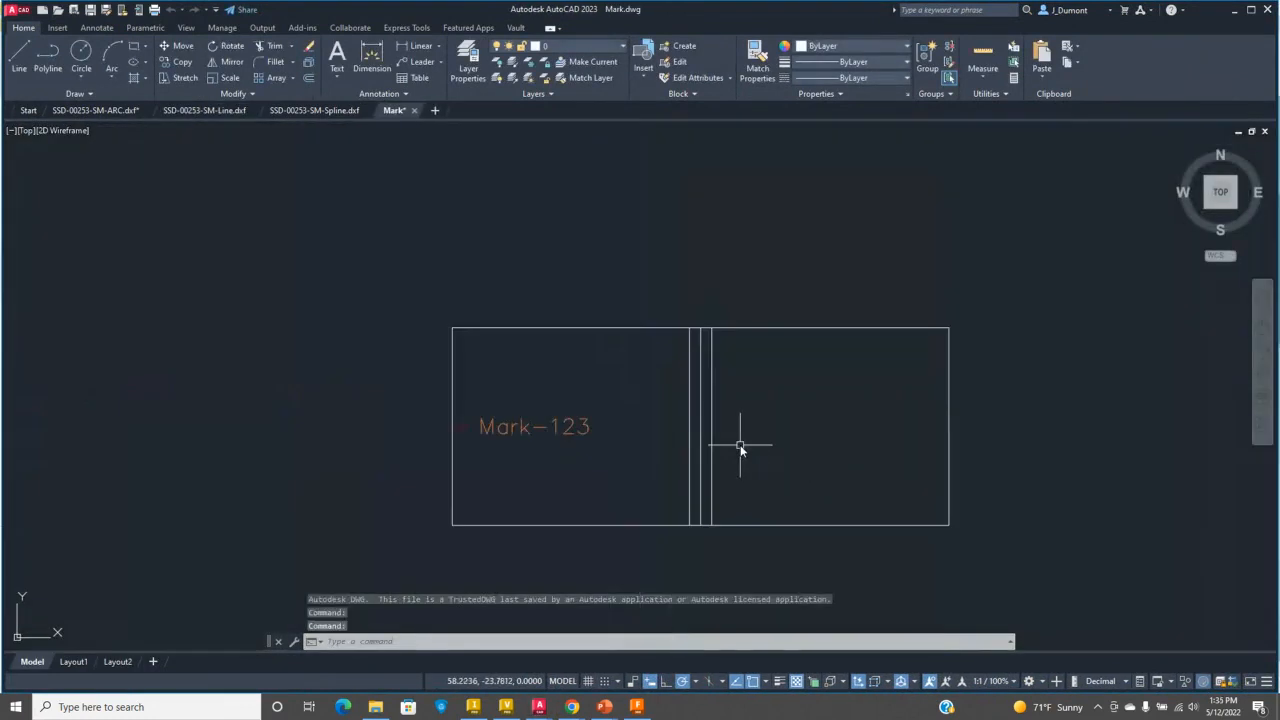
pyautogui.scroll(6, 437, 443)
pyautogui.moveTo(388, 401)
pyautogui.mouseDown(button='middle')
pyautogui.moveTo(383, 420)
pyautogui.moveTo(366, 415)
pyautogui.mouseUp(button='middle')
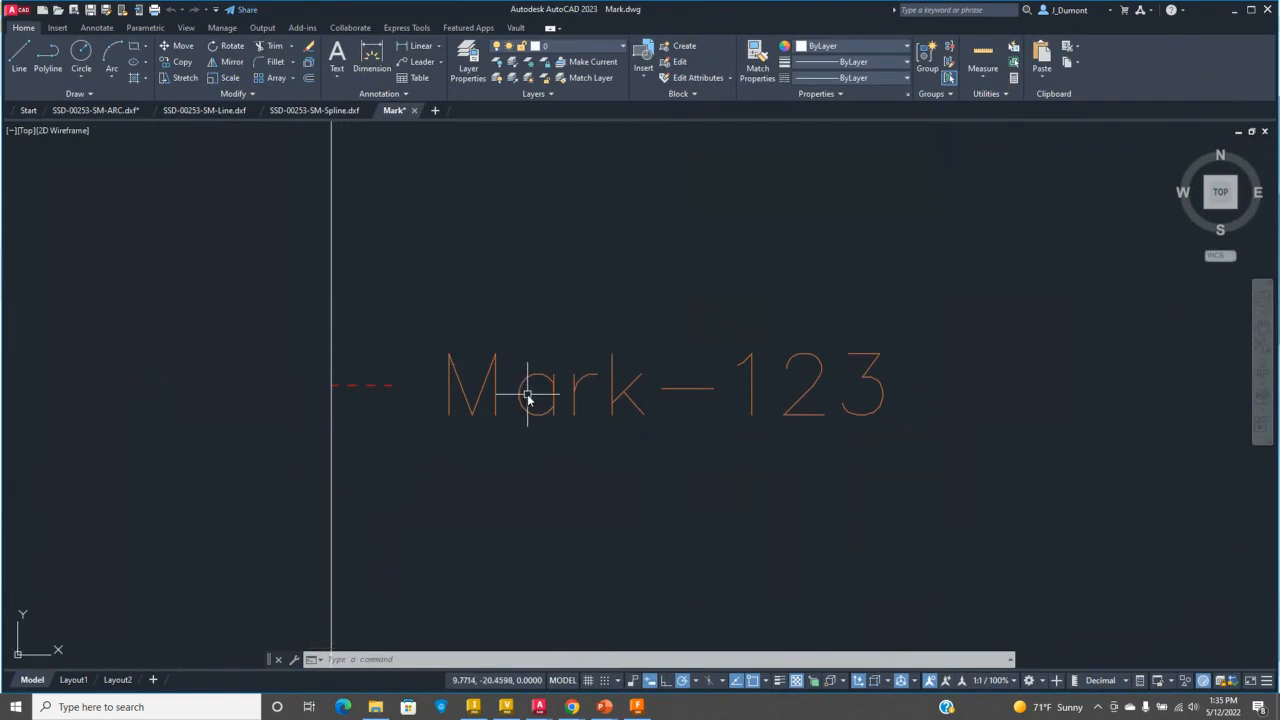
pyautogui.scroll(-4, 621, 385)
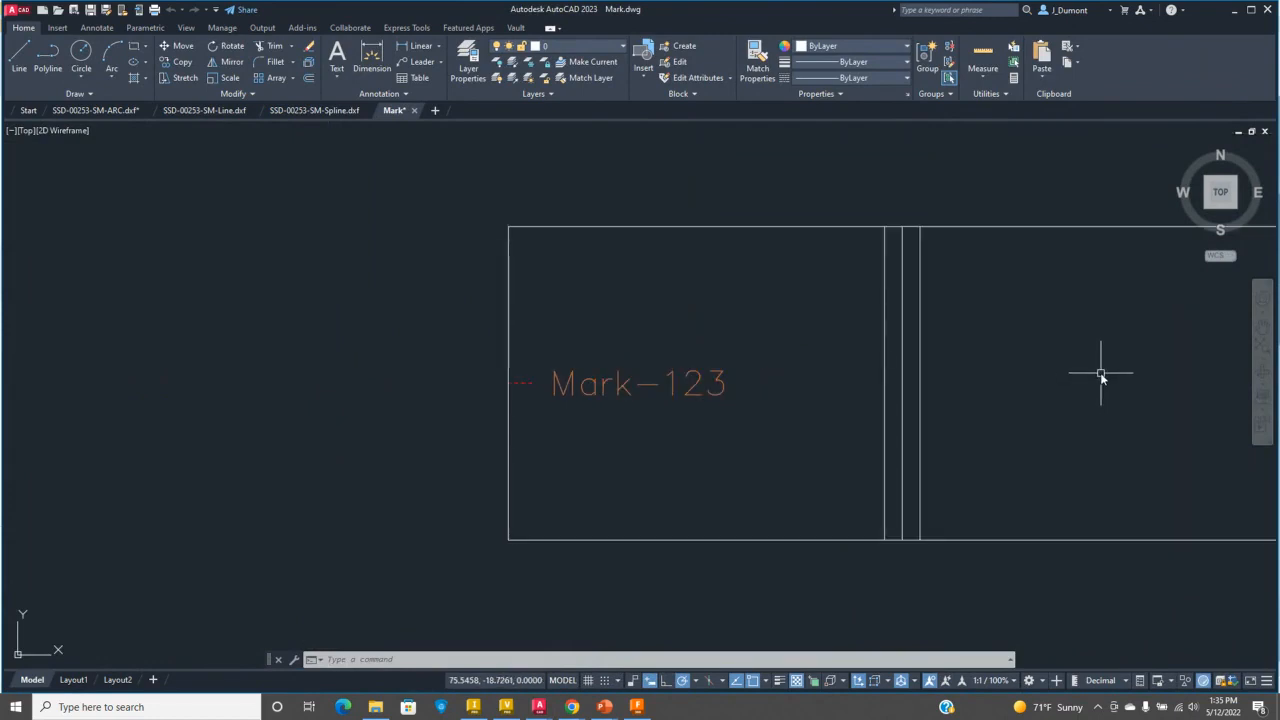
pyautogui.moveTo(1074, 377)
pyautogui.mouseDown(button='middle')
pyautogui.moveTo(948, 383)
pyautogui.moveTo(814, 414)
pyautogui.mouseUp(button='middle')
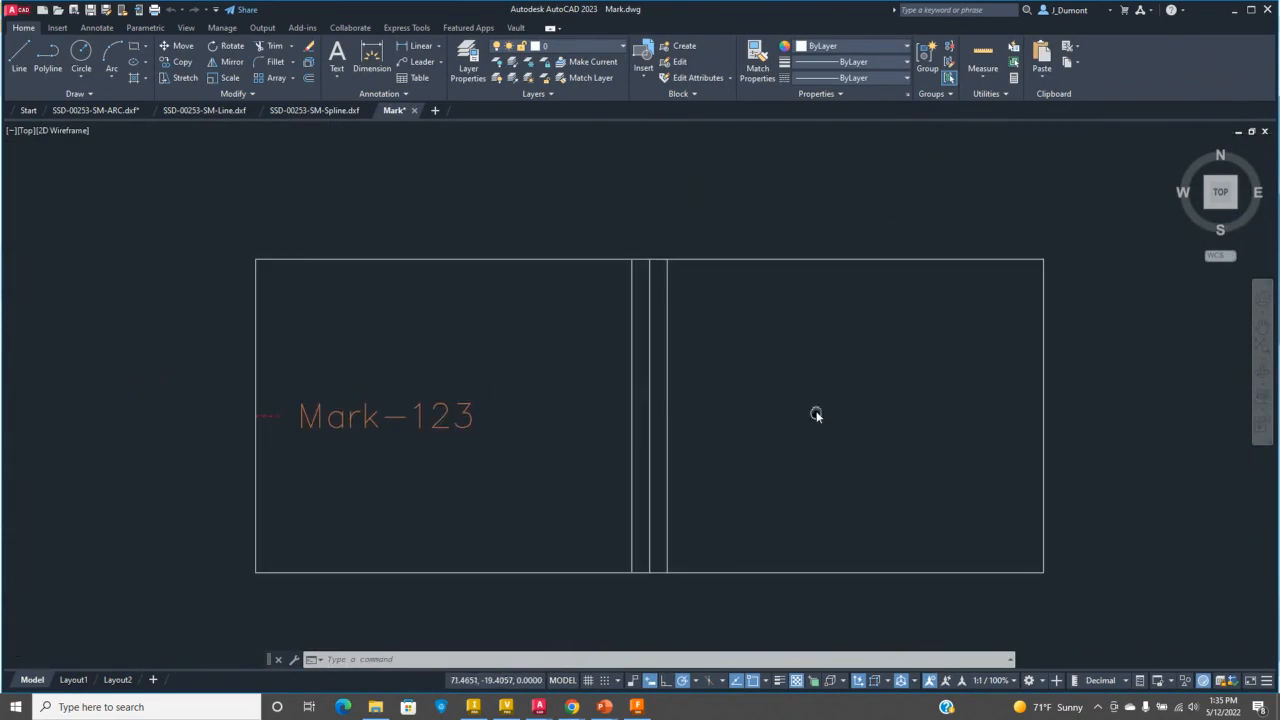
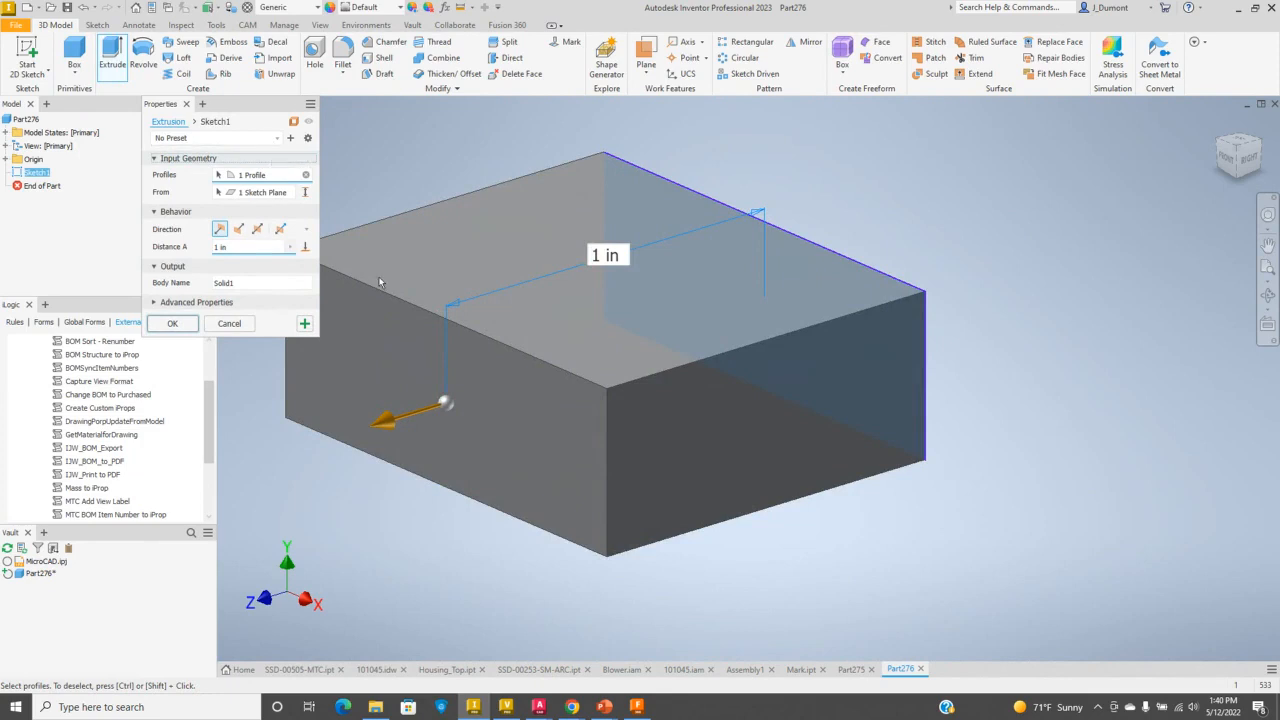
# - Review the extrusion's preset sort order, default options and preset list, then cancel the extrusion
pyautogui.click(307, 139)
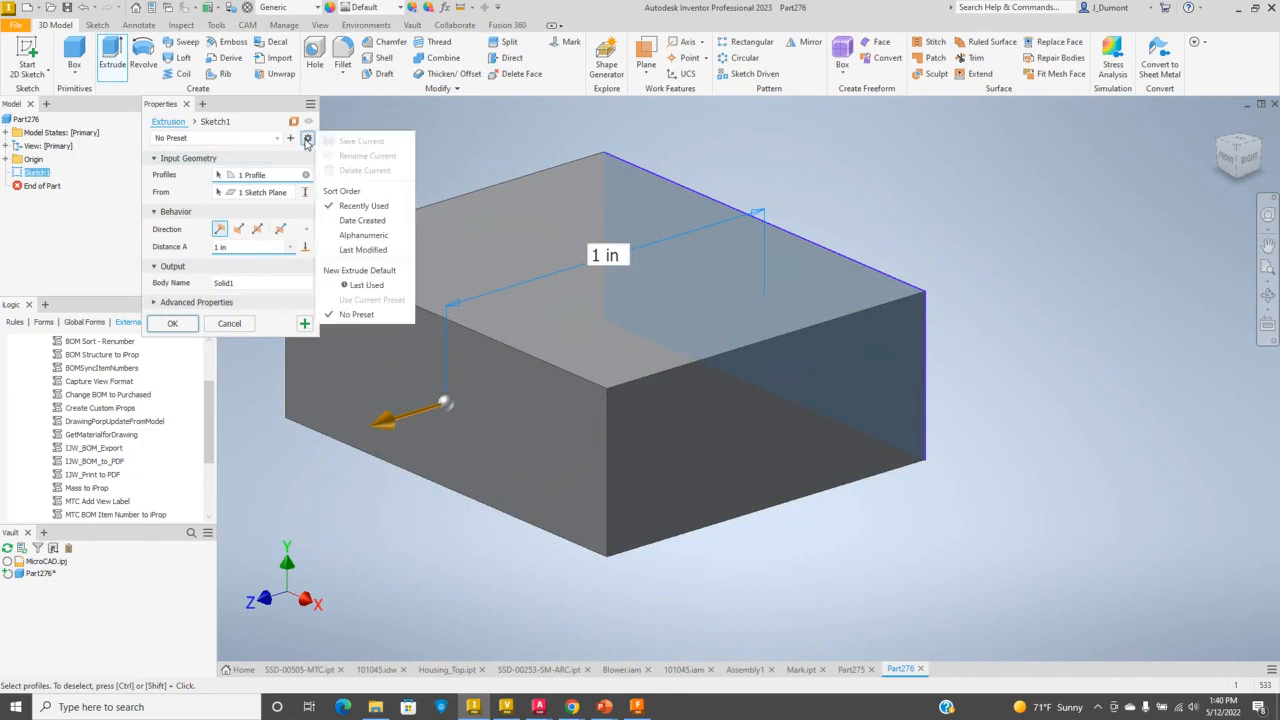
pyautogui.click(262, 138)
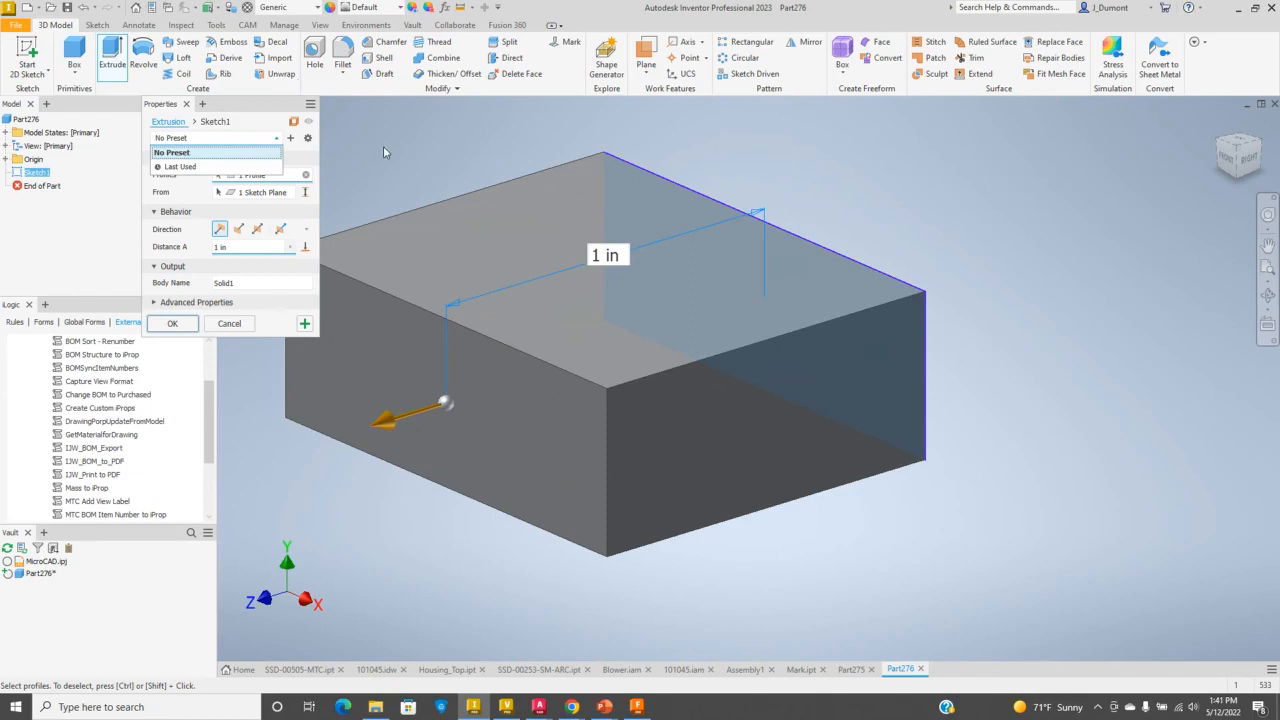
pyautogui.press('Escape')
pyautogui.press('Escape')
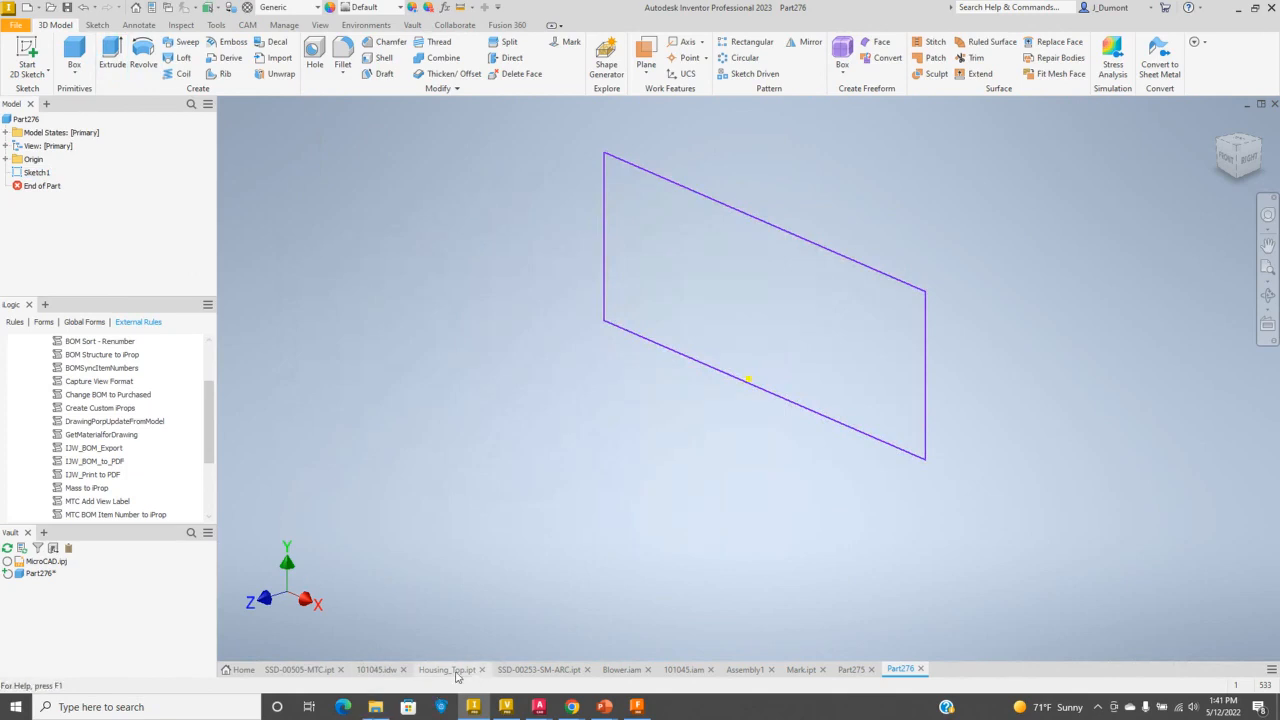
# - Switch to the 101045.iam assembly and hide its work planes and work axes
pyautogui.click(624, 670)
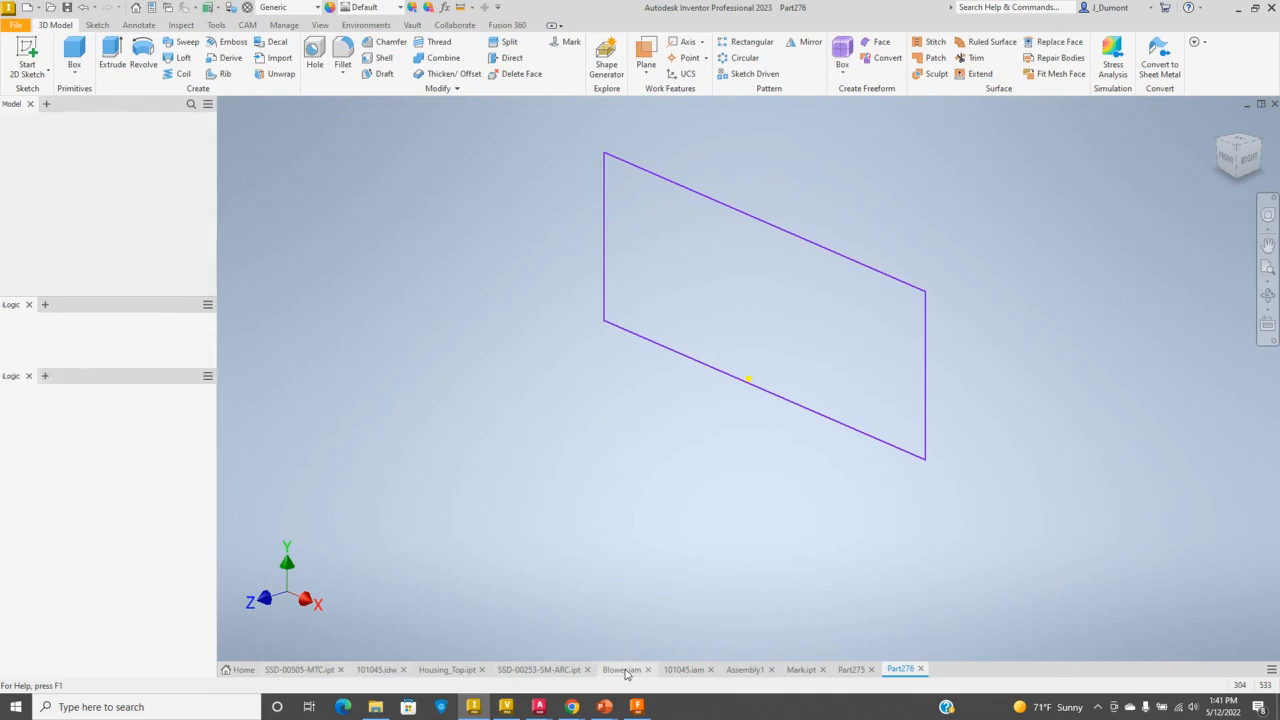
pyautogui.click(690, 670)
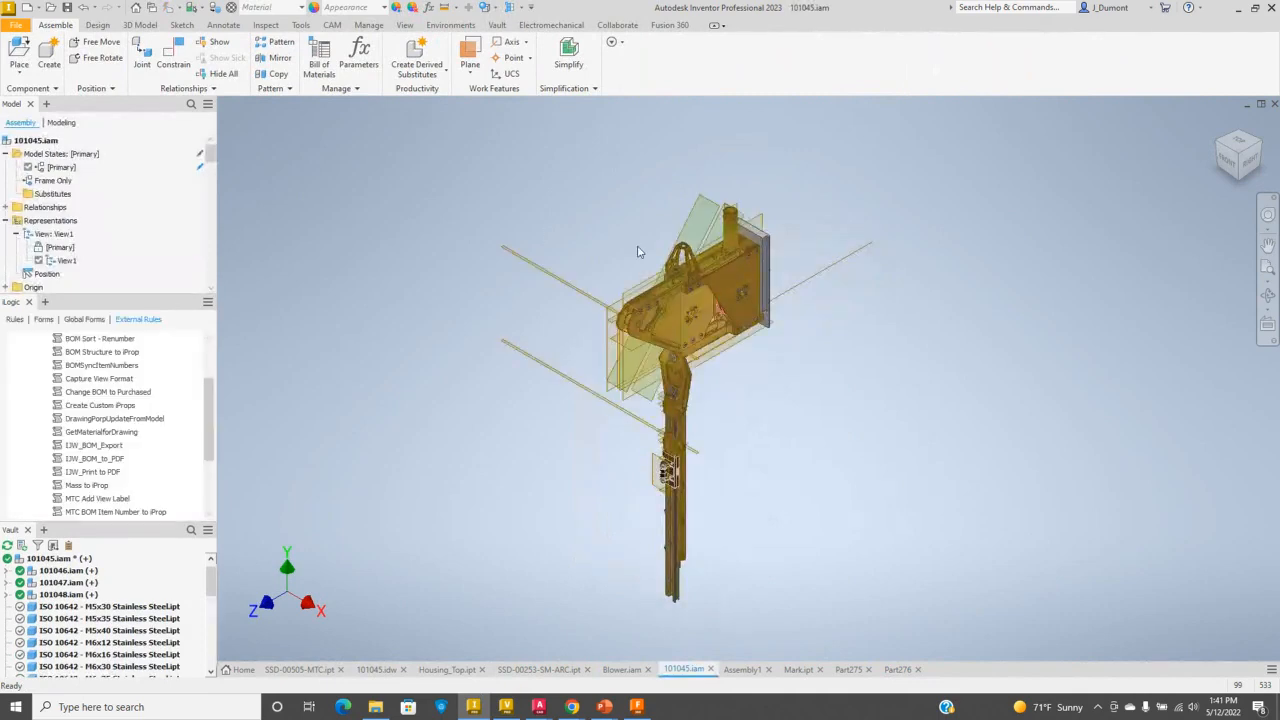
pyautogui.scroll(-3, 642, 250)
pyautogui.scroll(-3, 678, 283)
pyautogui.scroll(2, 678, 283)
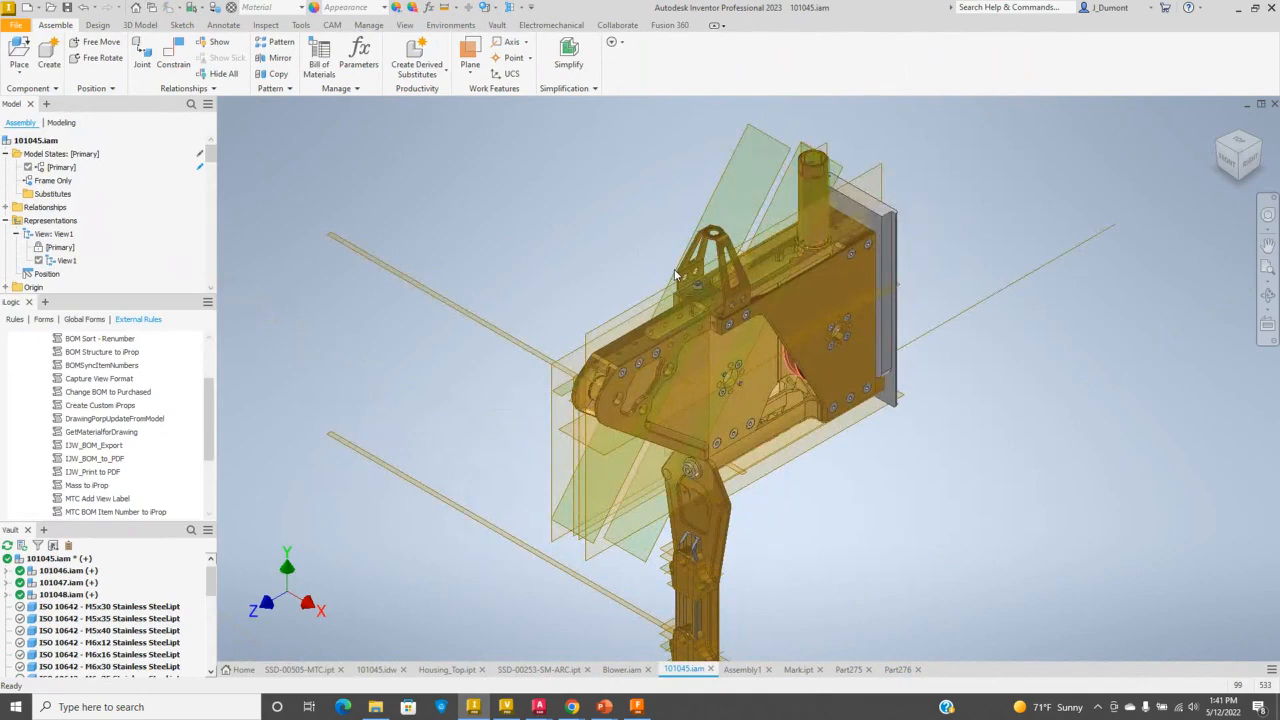
pyautogui.hotkey('alt', ']')
pyautogui.hotkey('alt', ']')
pyautogui.hotkey('alt', ']')
pyautogui.hotkey('alt', ']')
pyautogui.hotkey('alt', ']')
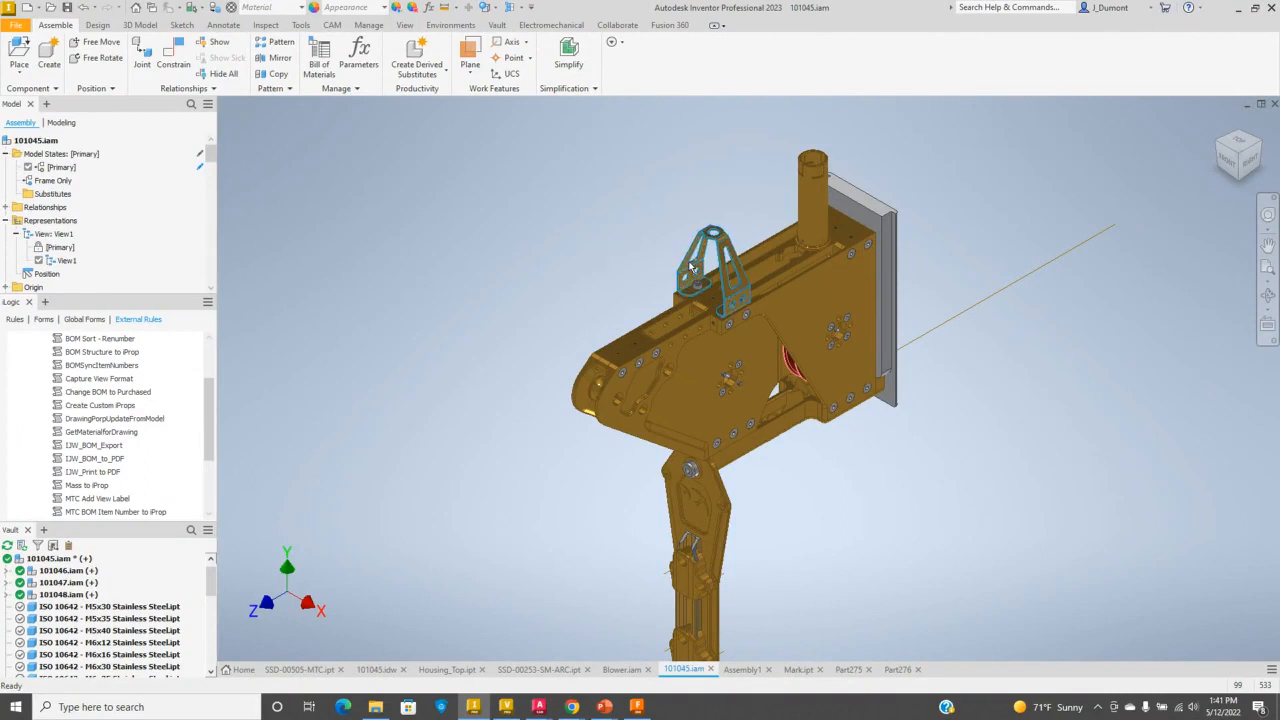
# - Hide the antenna bracket, the cylindrical socket, the main side plate and the other selected components
pyautogui.keyDown('ctrl'); pyautogui.click(809, 194); pyautogui.keyUp('ctrl')
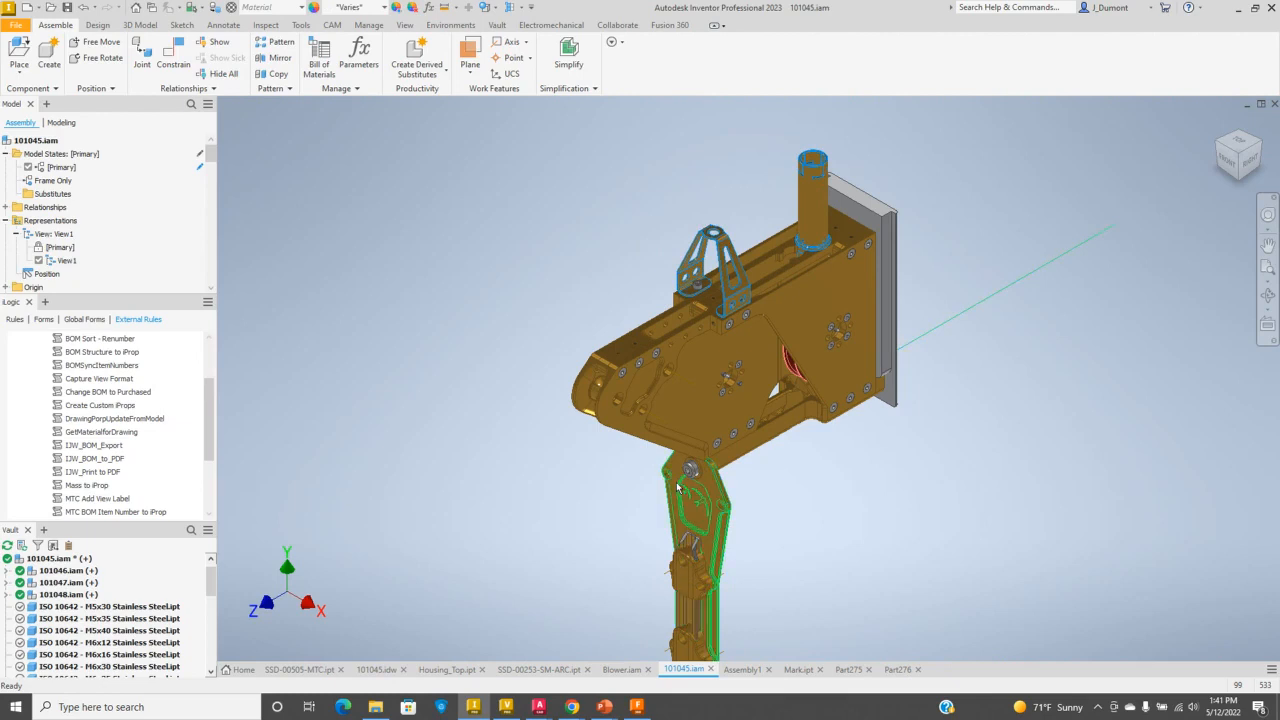
pyautogui.keyDown('ctrl'); pyautogui.click(678, 487); pyautogui.keyUp('ctrl')
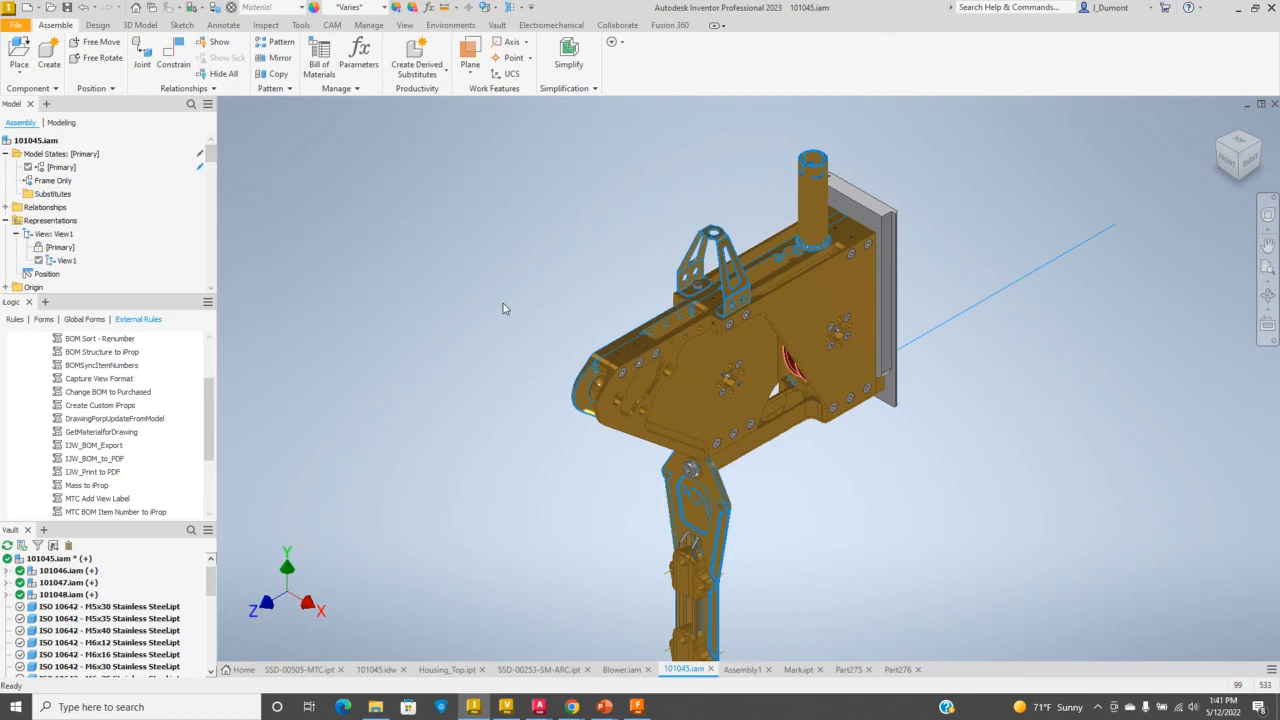
pyautogui.hotkey('alt', 'v')
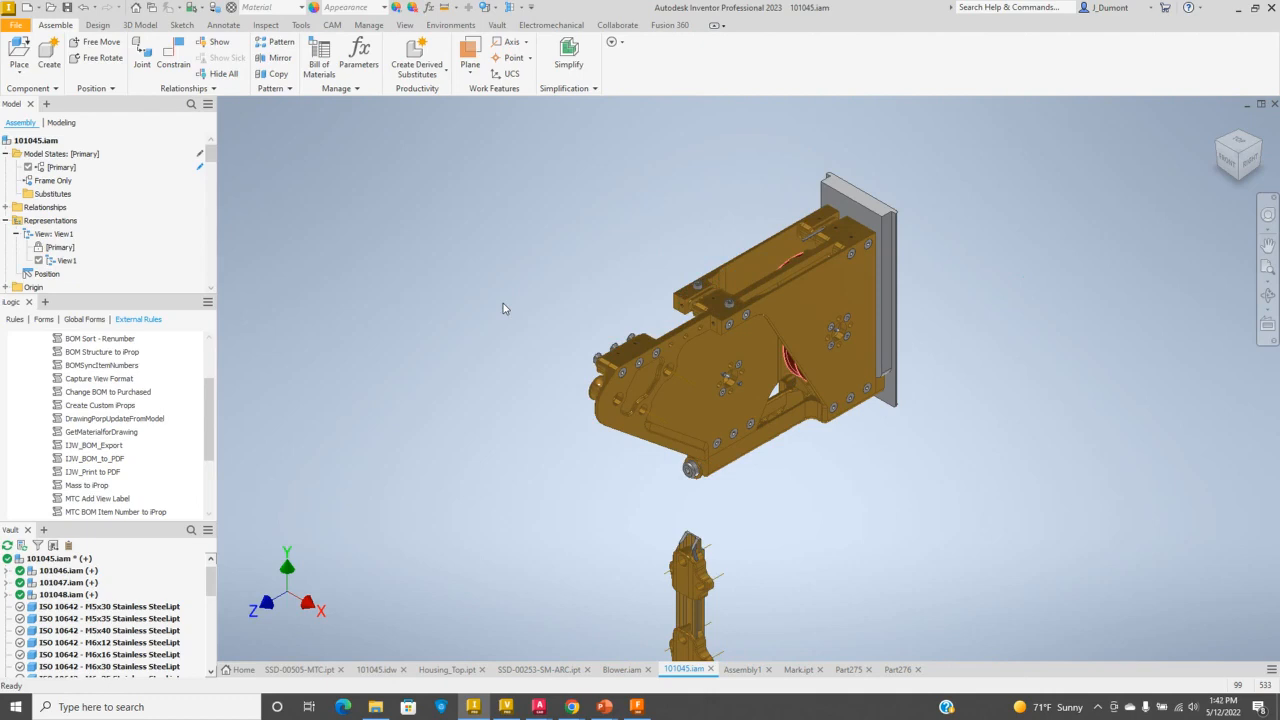
# - Select all invisible components in the assembly and make them visible again
pyautogui.click(203, 8)
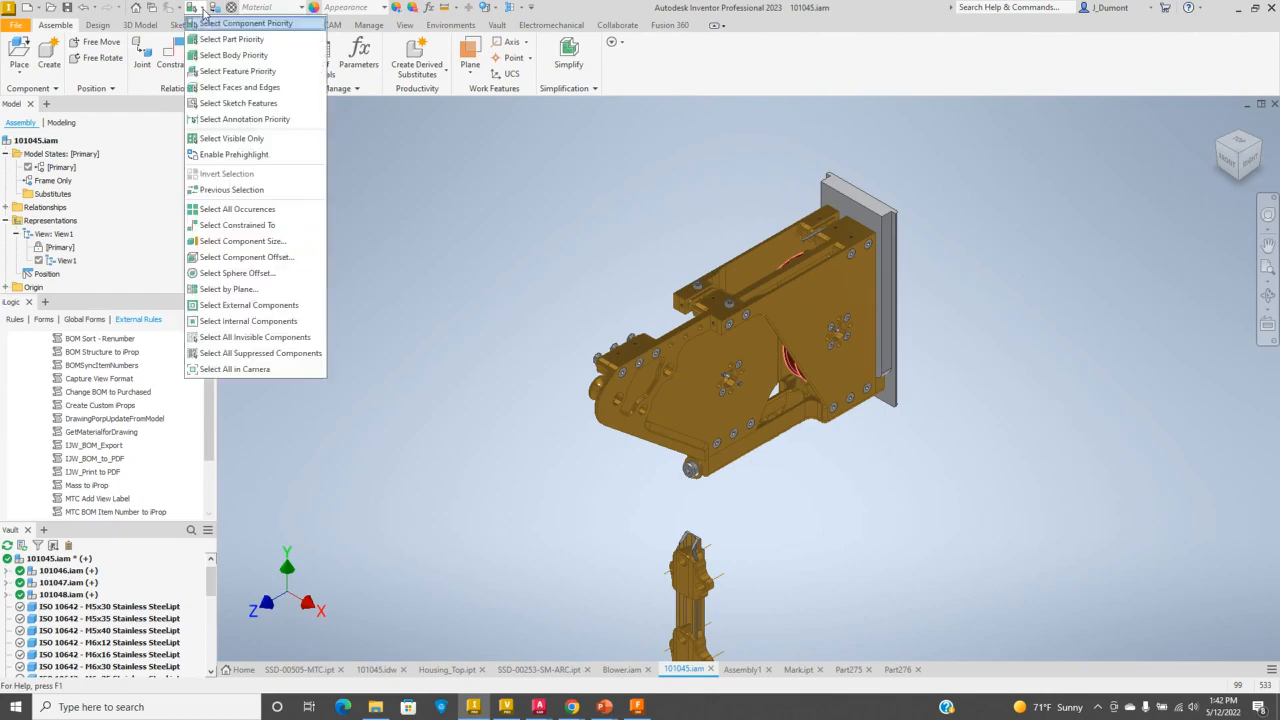
pyautogui.click(244, 339)
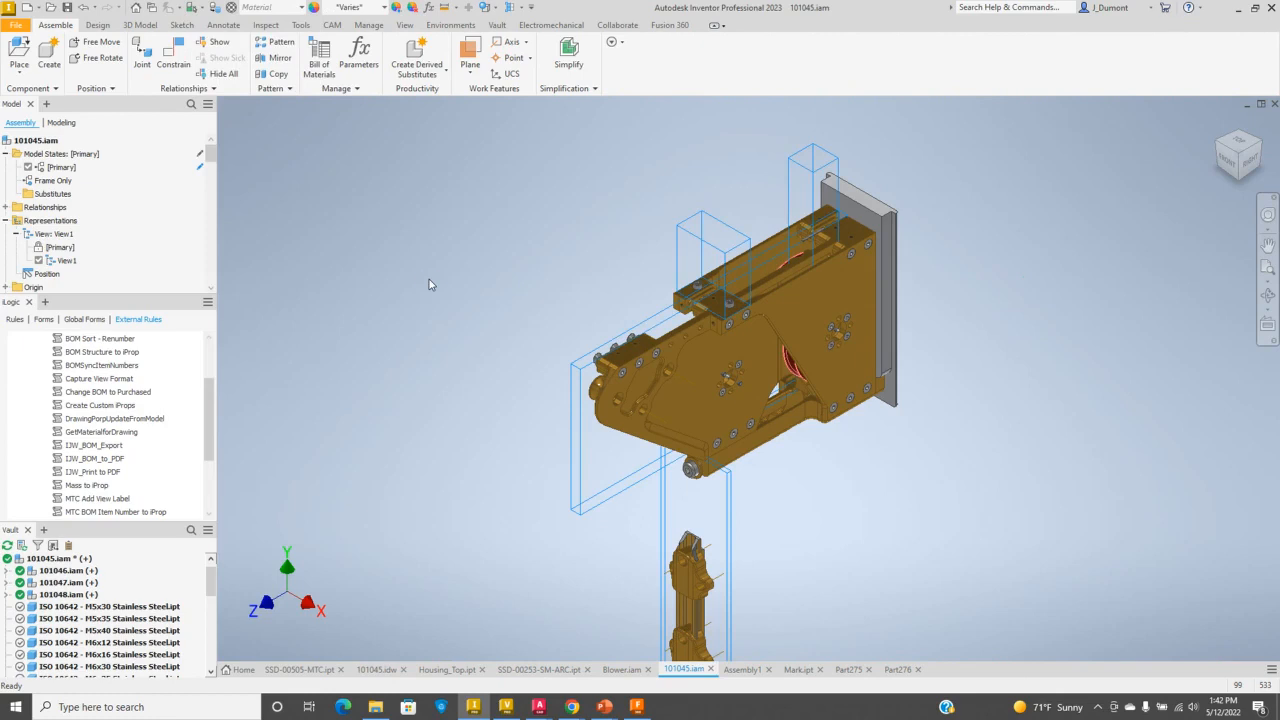
pyautogui.hotkey('alt', 'v')
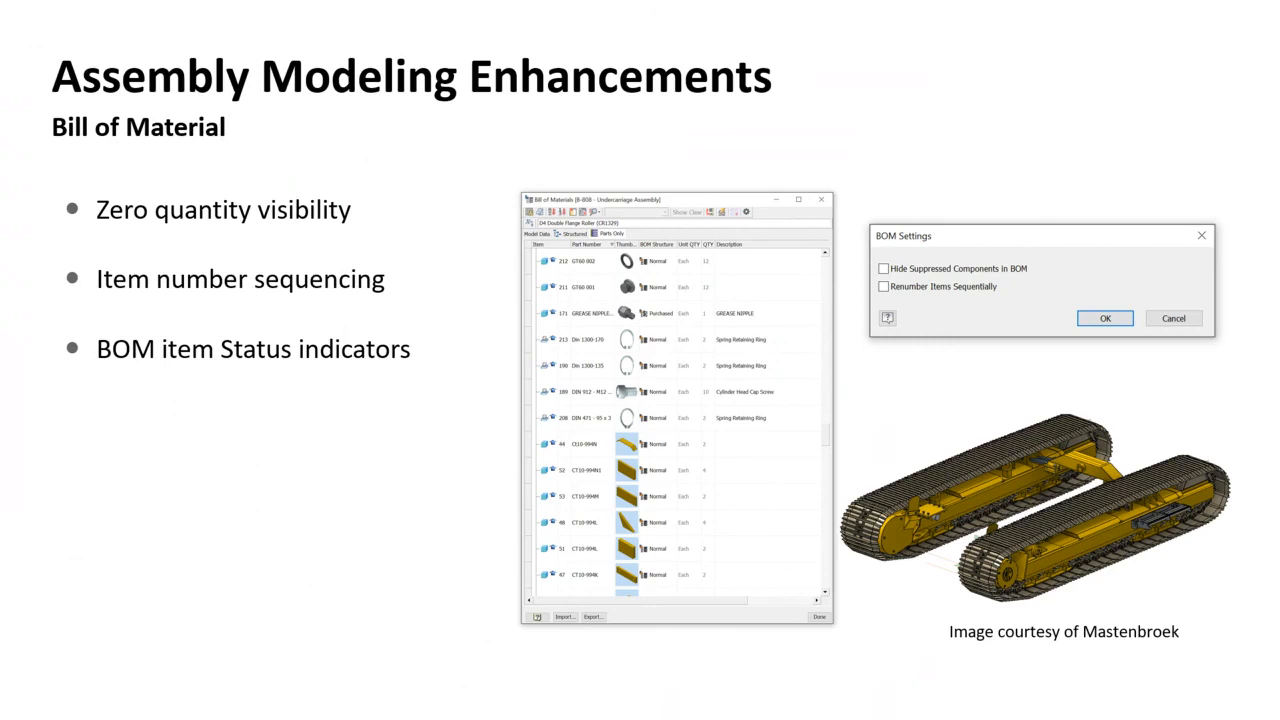
# - Switch from the slides back to Inventor and activate the Frame Only model state of 101045.iam
pyautogui.hotkey('alt', 'Tab')
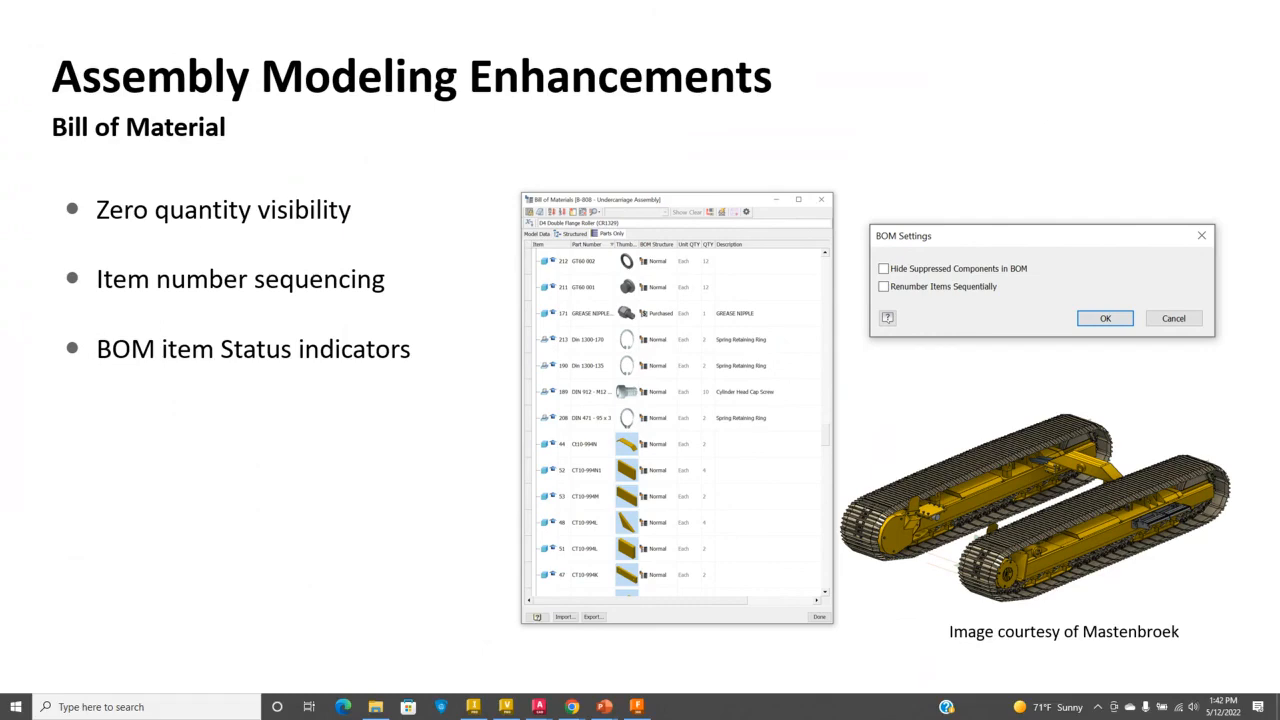
pyautogui.click(474, 707)
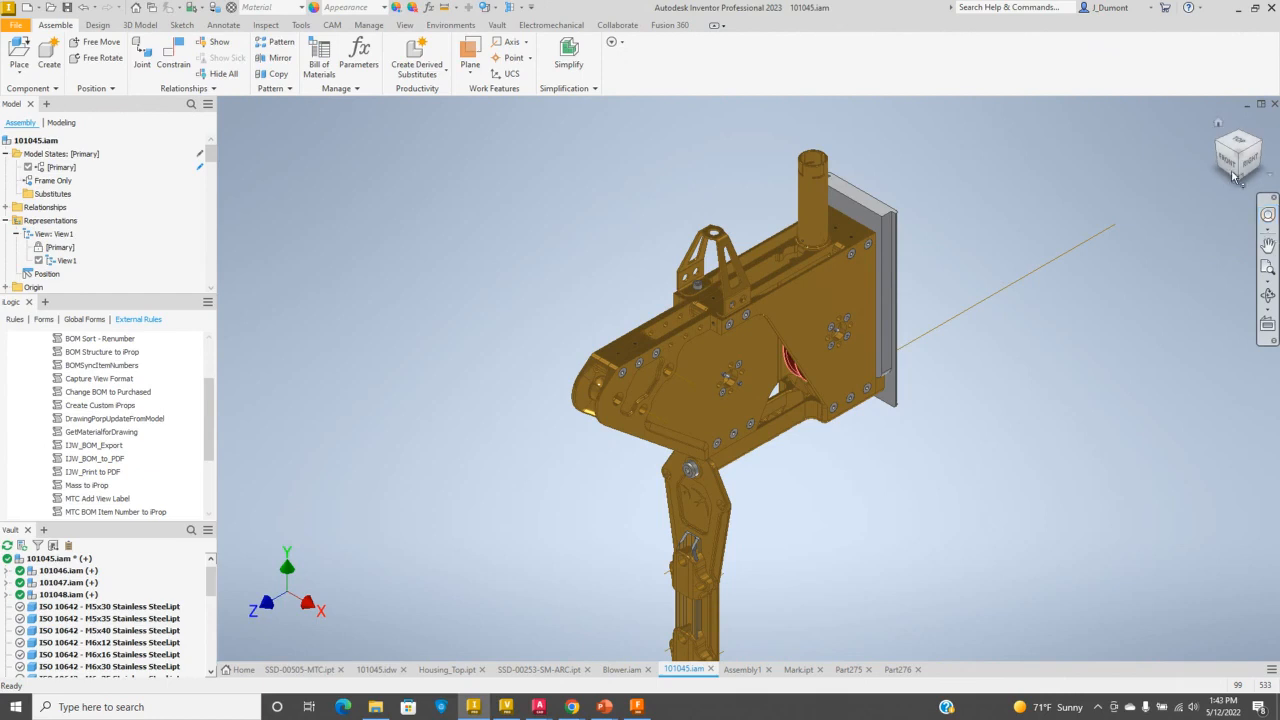
pyautogui.scroll(-5, 559, 325)
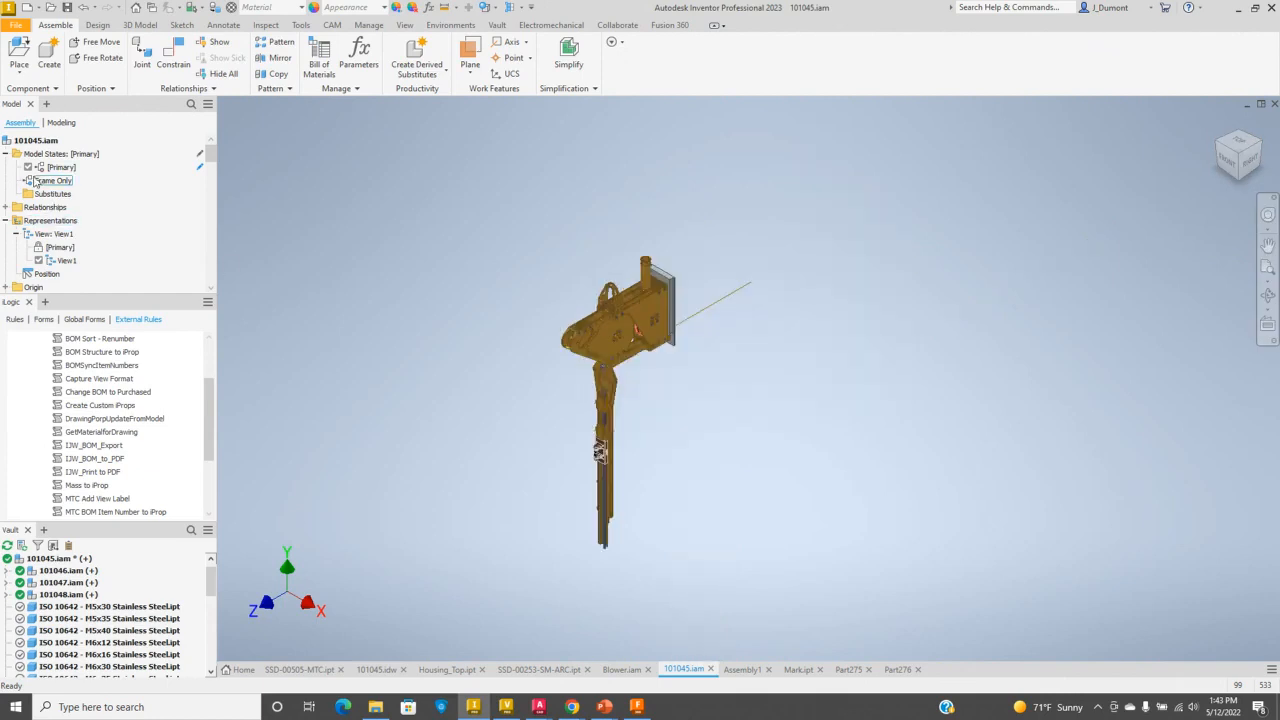
pyautogui.doubleClick(55, 181)
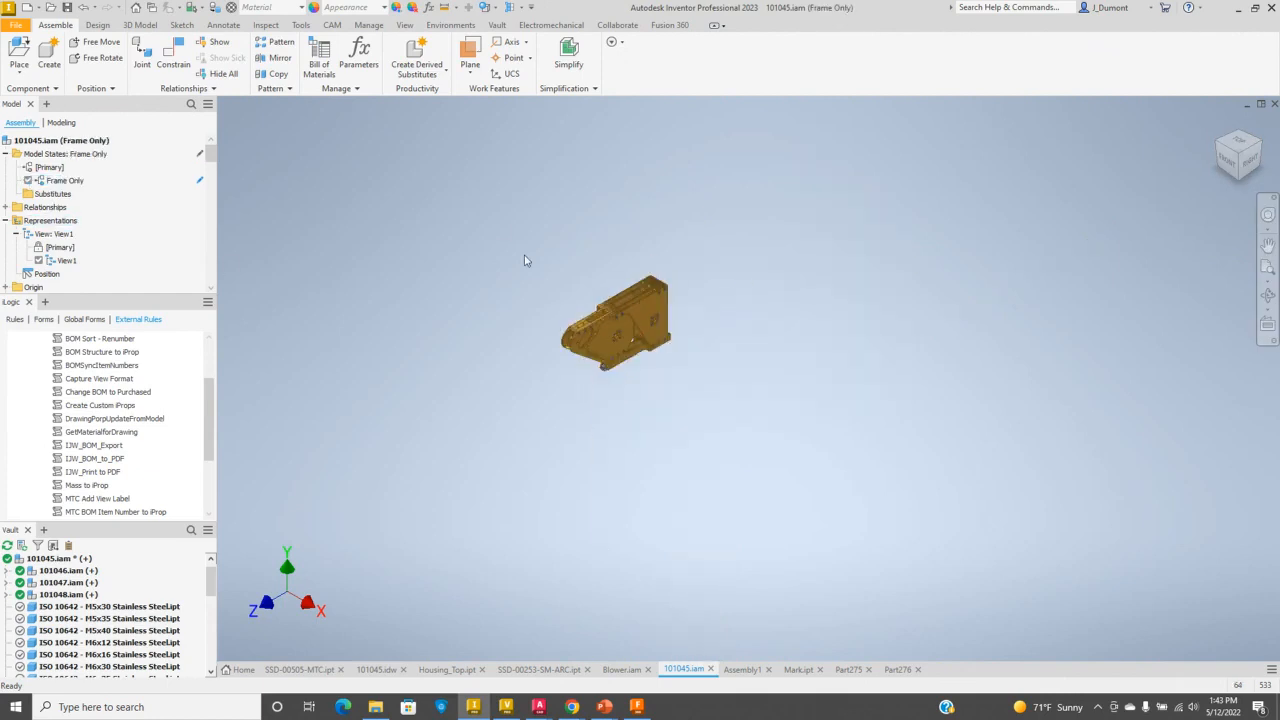
pyautogui.scroll(5, 559, 267)
pyautogui.moveTo(829, 320); pyautogui.dragTo(757, 214, button='middle')
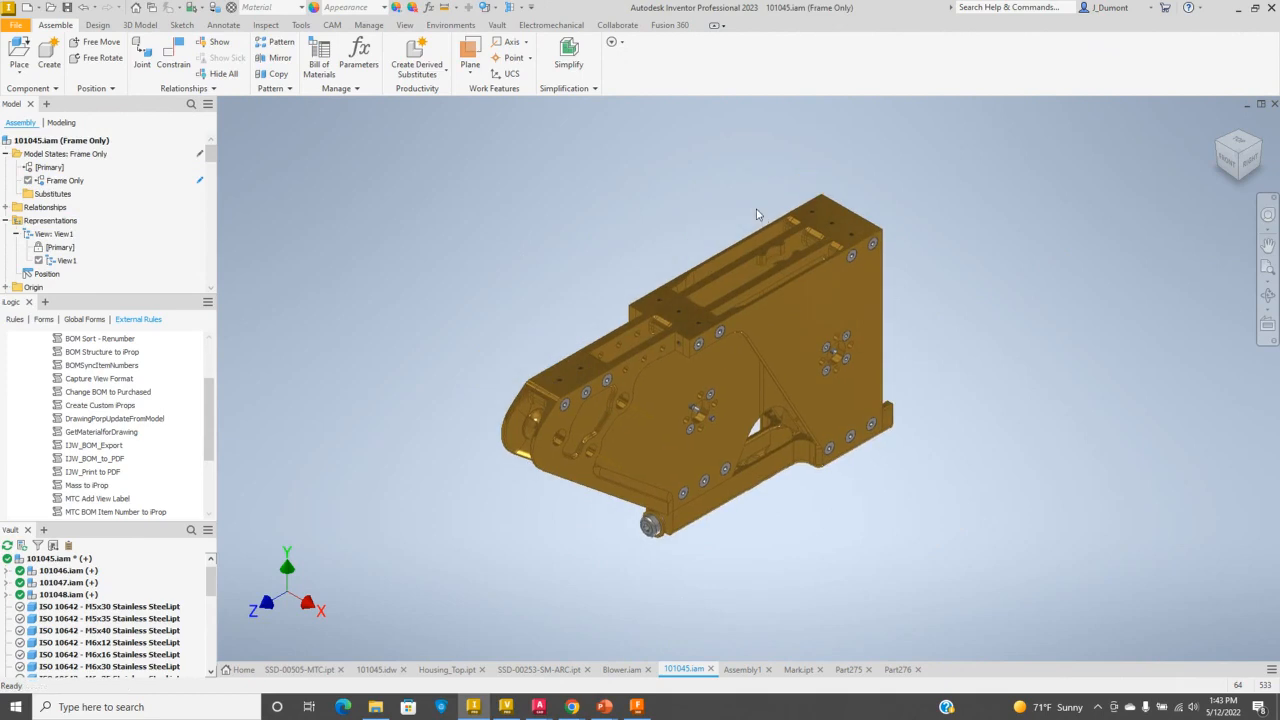
# - Compare the assembly in the Primary and Frame Only model states, ending with Frame Only active
pyautogui.doubleClick(49, 168)
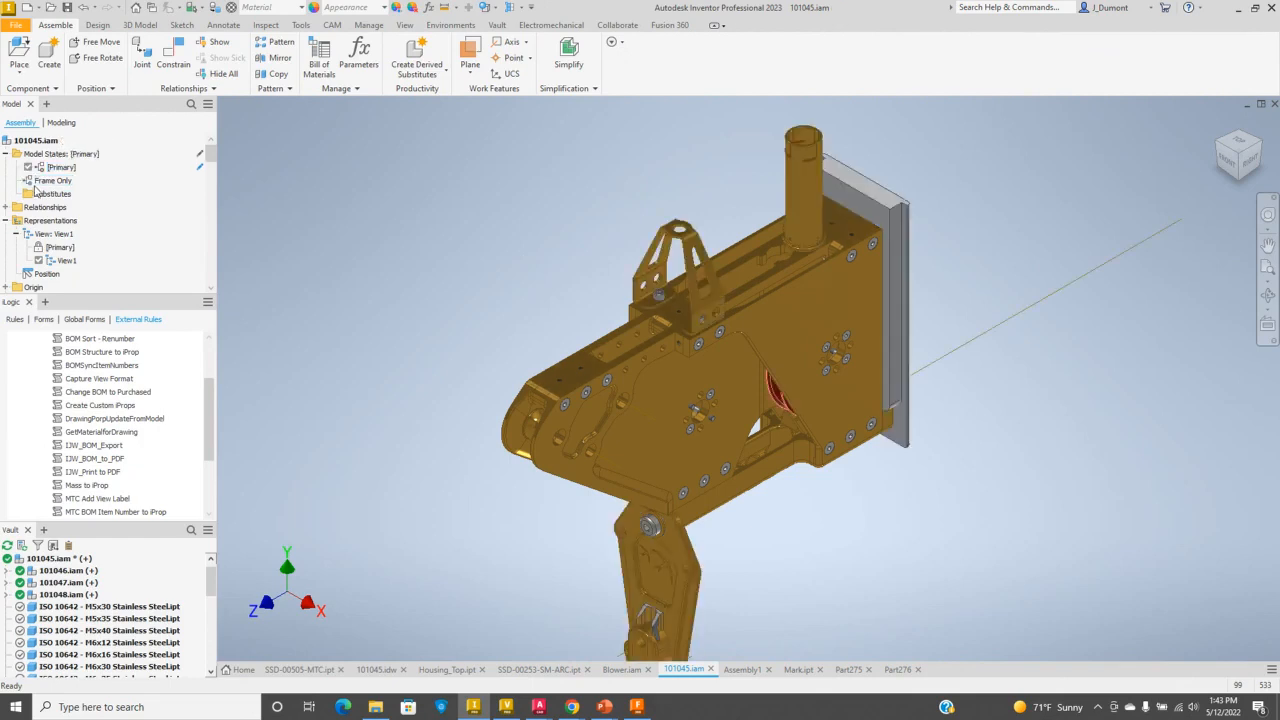
pyautogui.doubleClick(35, 181)
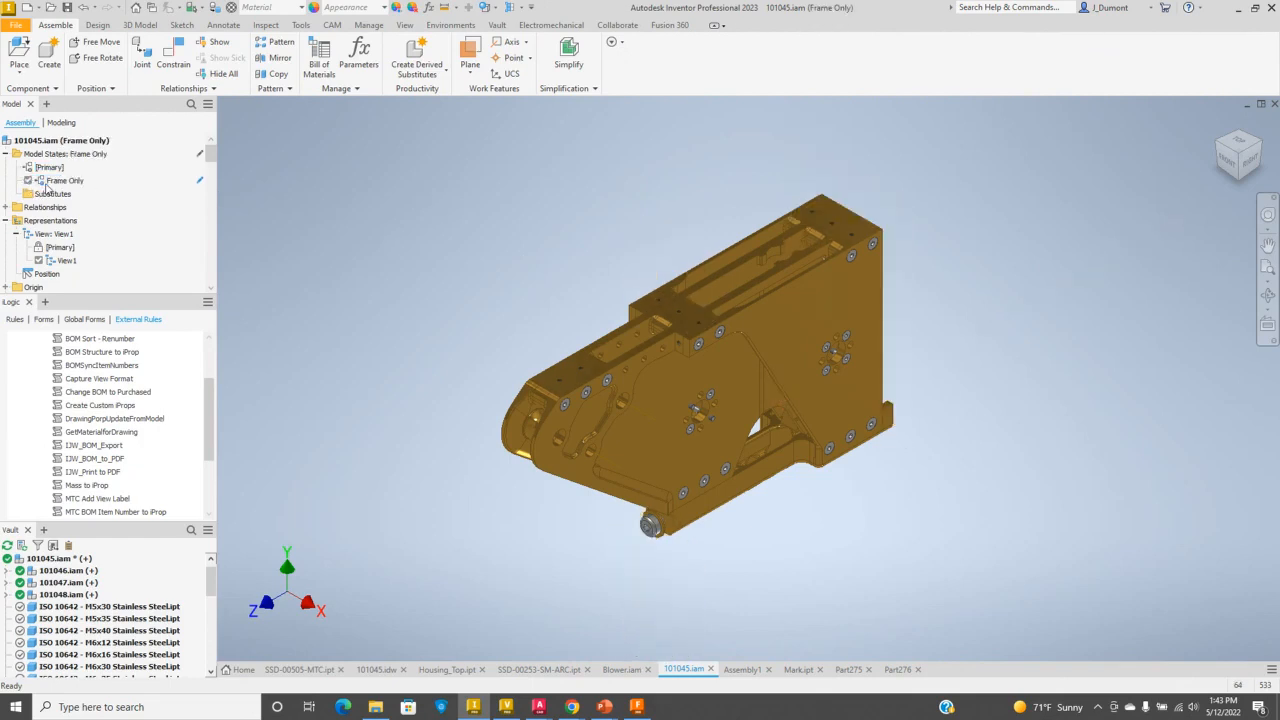
pyautogui.doubleClick(32, 168)
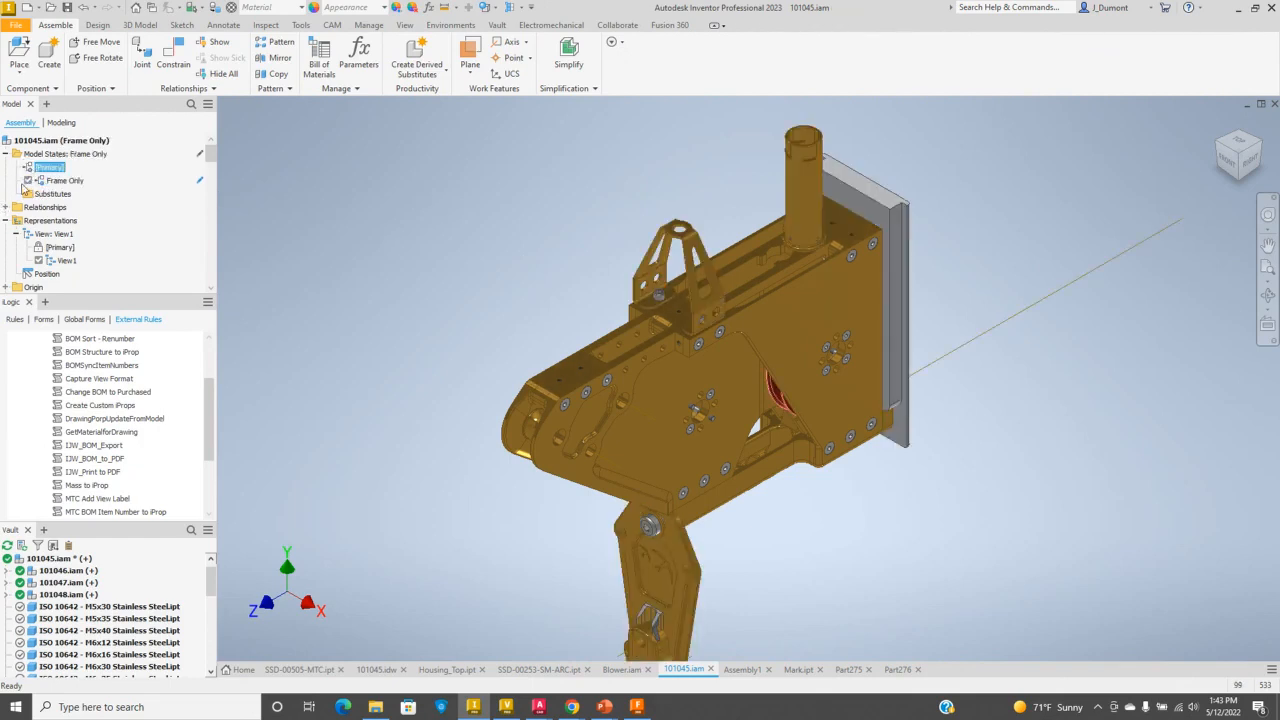
pyautogui.doubleClick(35, 181)
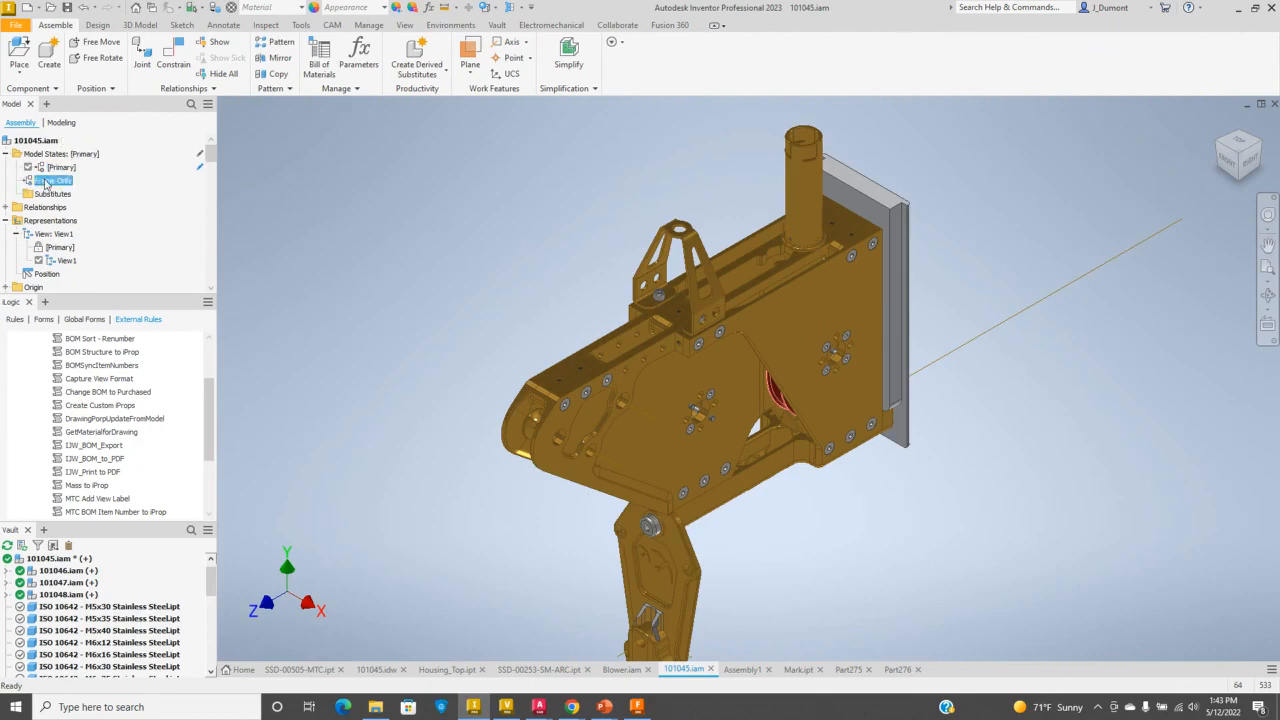
# - Open the bill of materials for the Frame Only state and examine the structured list's item quantities
pyautogui.click(319, 56)
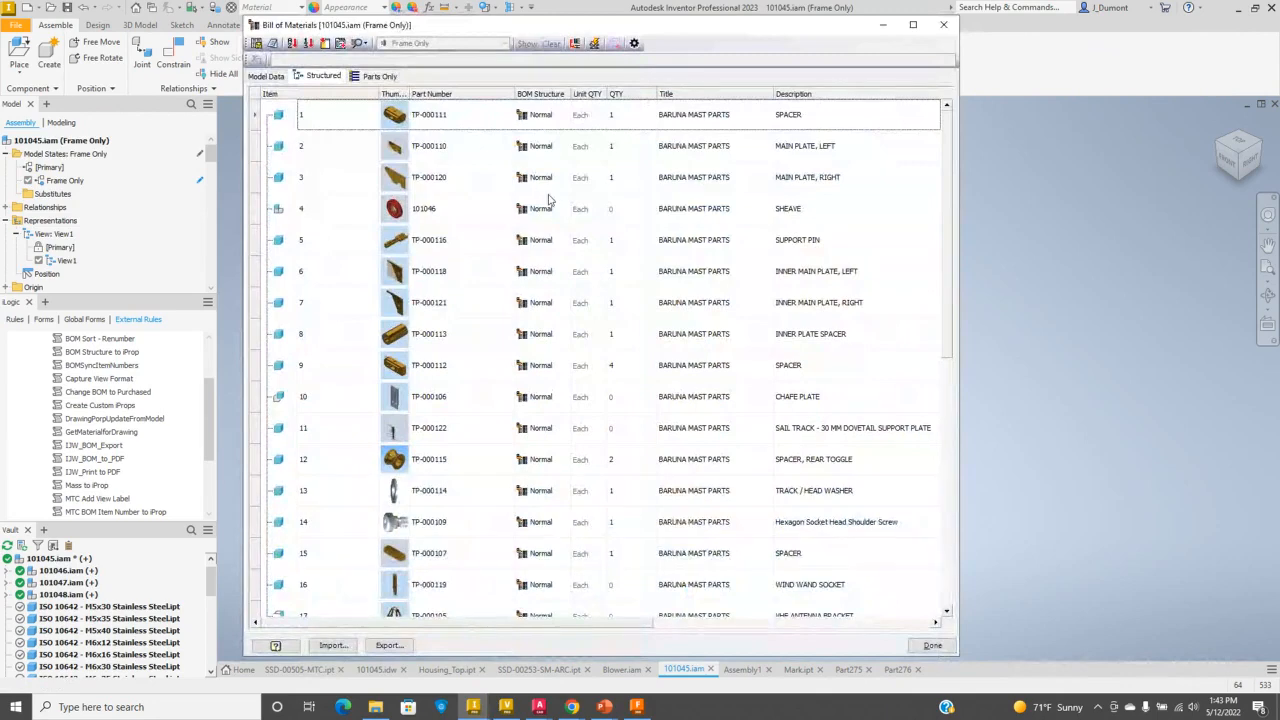
pyautogui.scroll(-3, 548, 200)
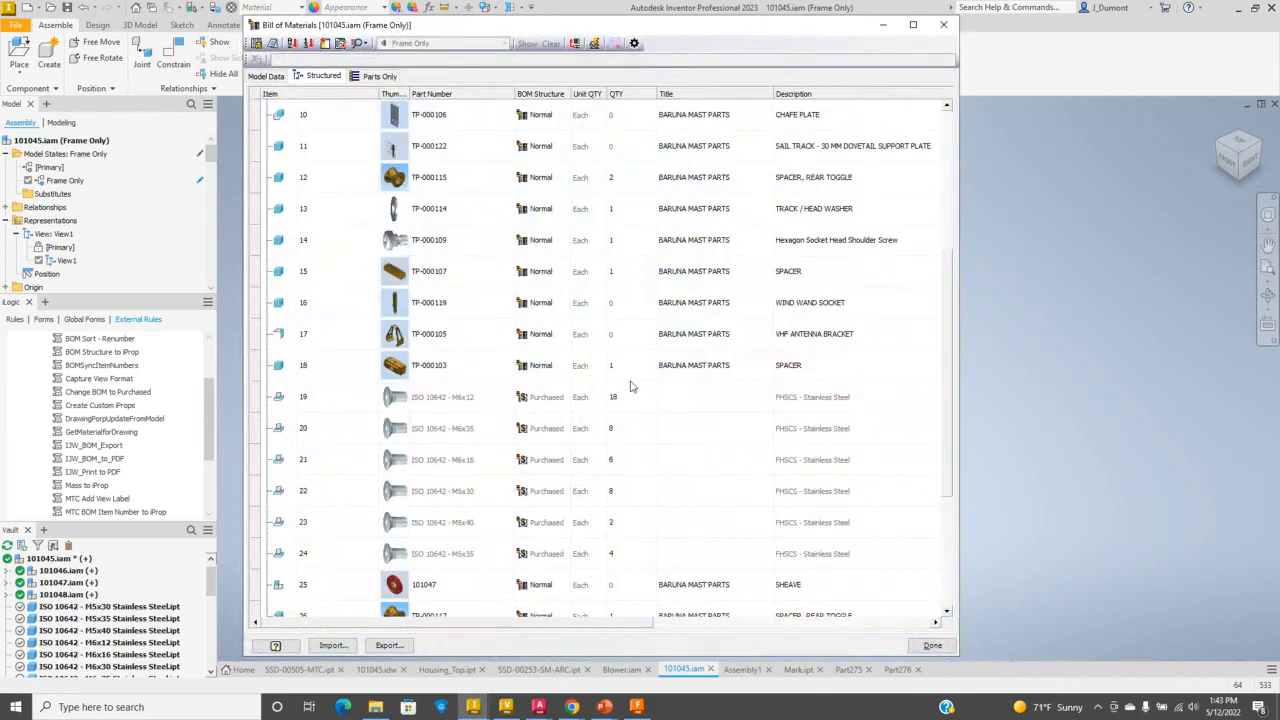
pyautogui.scroll(-2, 630, 470)
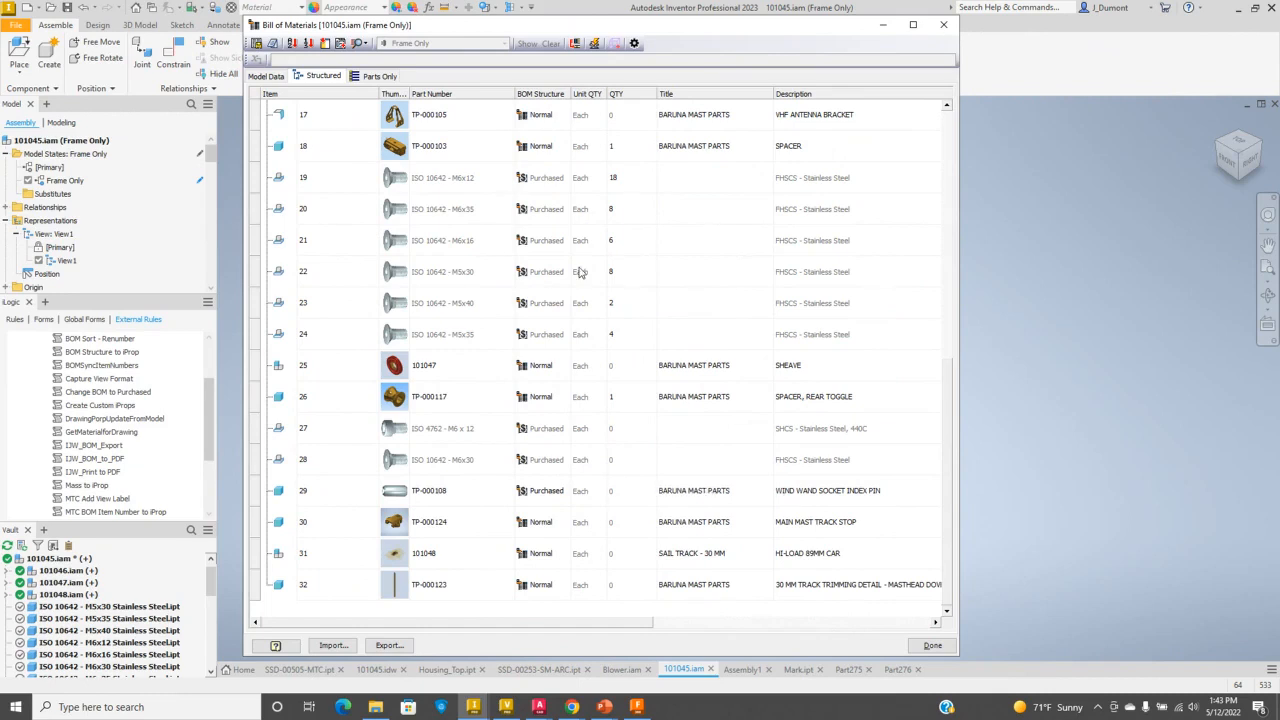
# - Enable Hide Suppressed Components in BOM in the BOM settings and look through the structured list
pyautogui.click(635, 44)
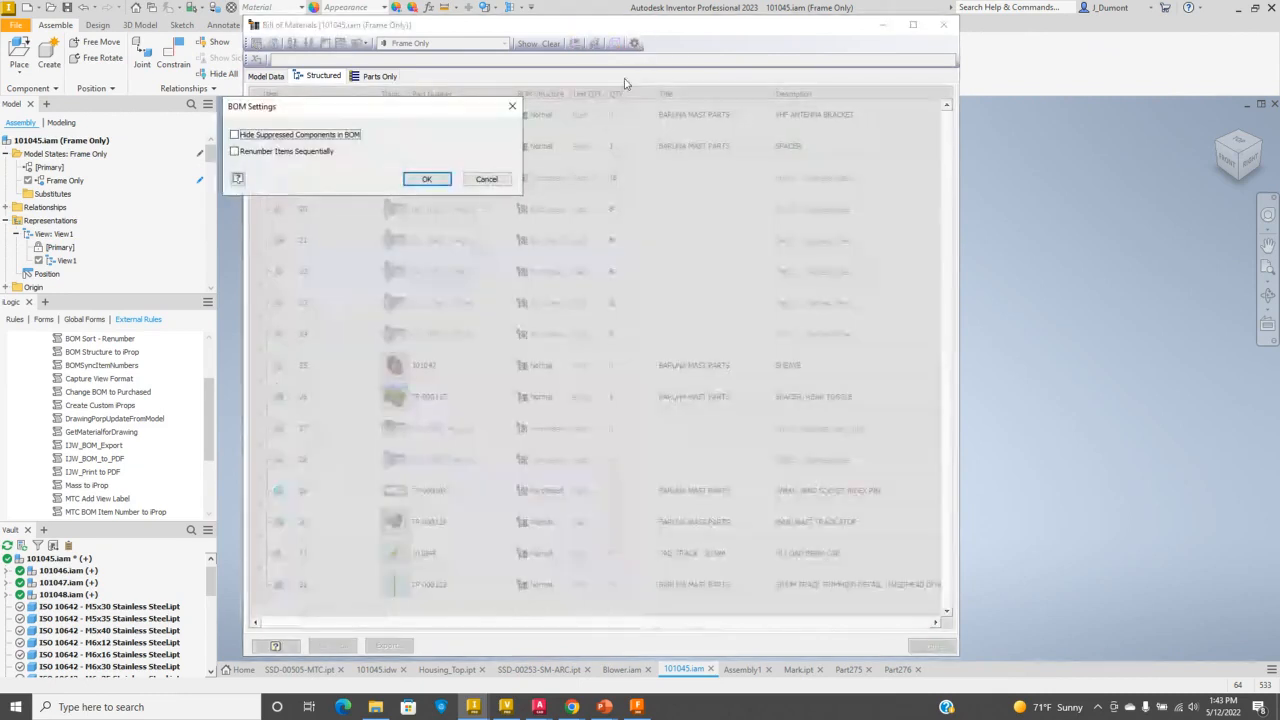
pyautogui.click(236, 135)
pyautogui.click(427, 180)
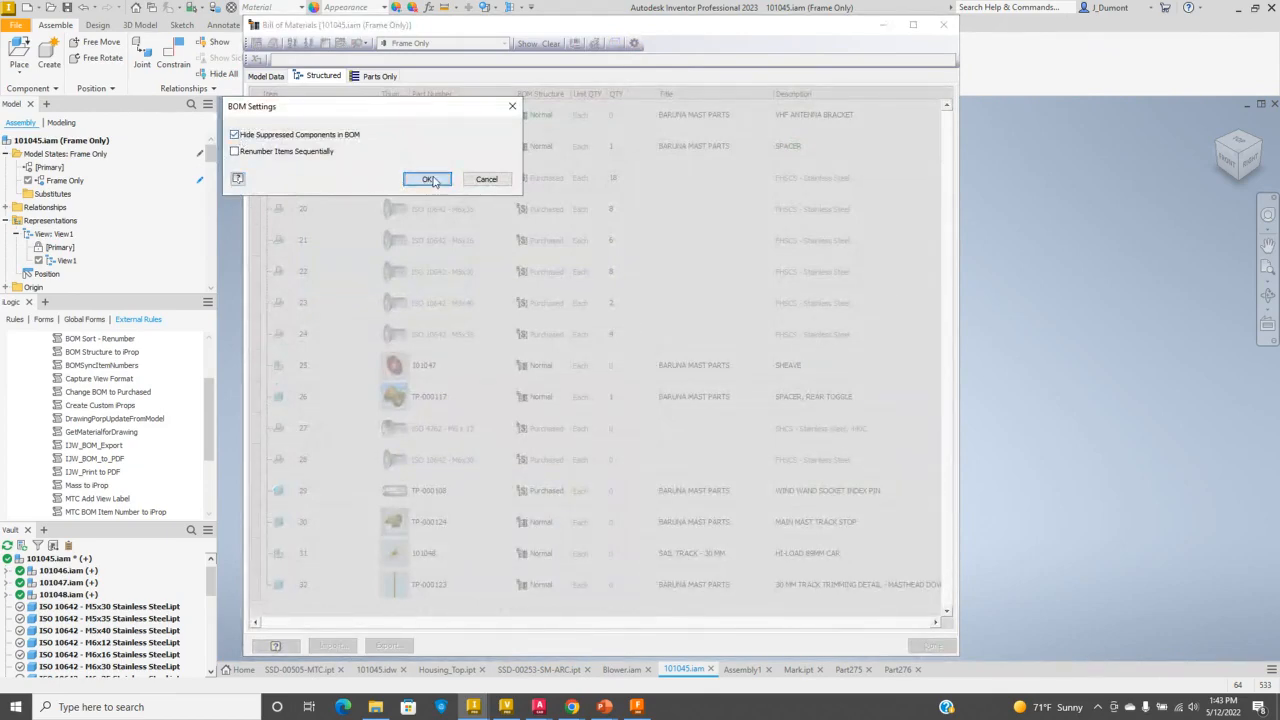
pyautogui.scroll(3, 684, 484)
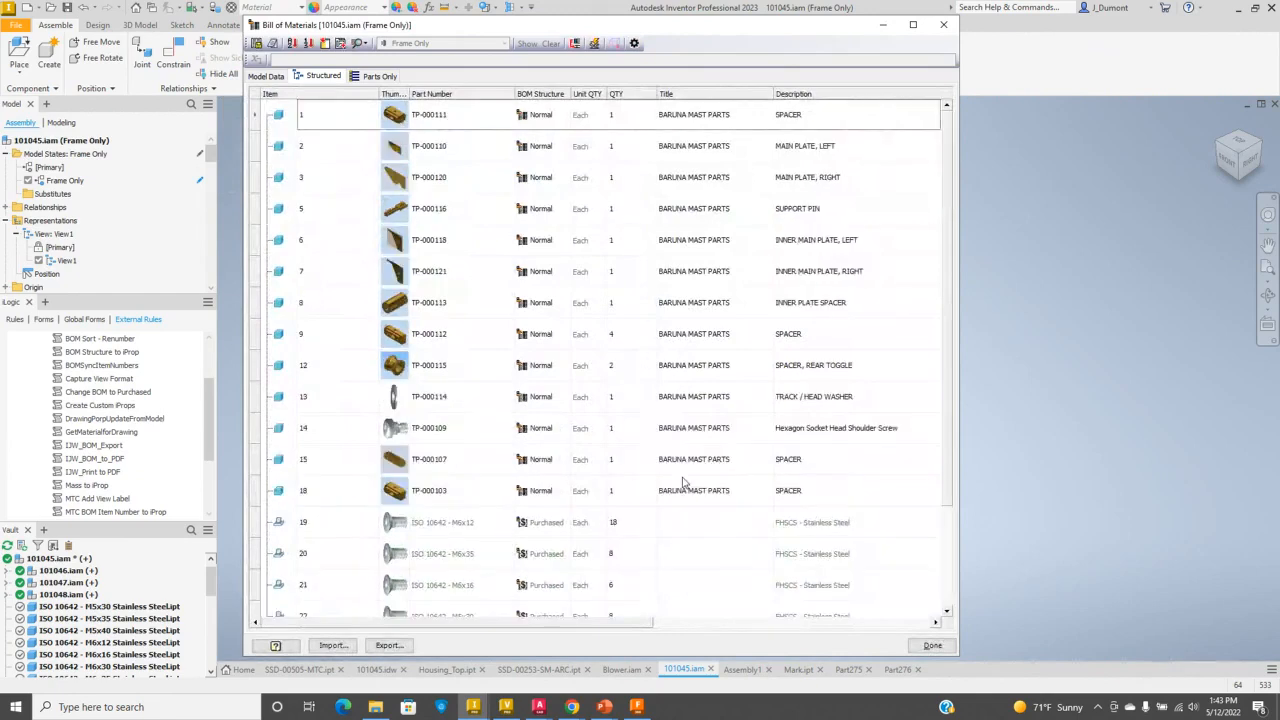
pyautogui.scroll(-3, 652, 430)
pyautogui.scroll(3, 650, 492)
# - Review the Renumber Items Sequentially option in the BOM settings and accept the dialog
pyautogui.click(633, 43)
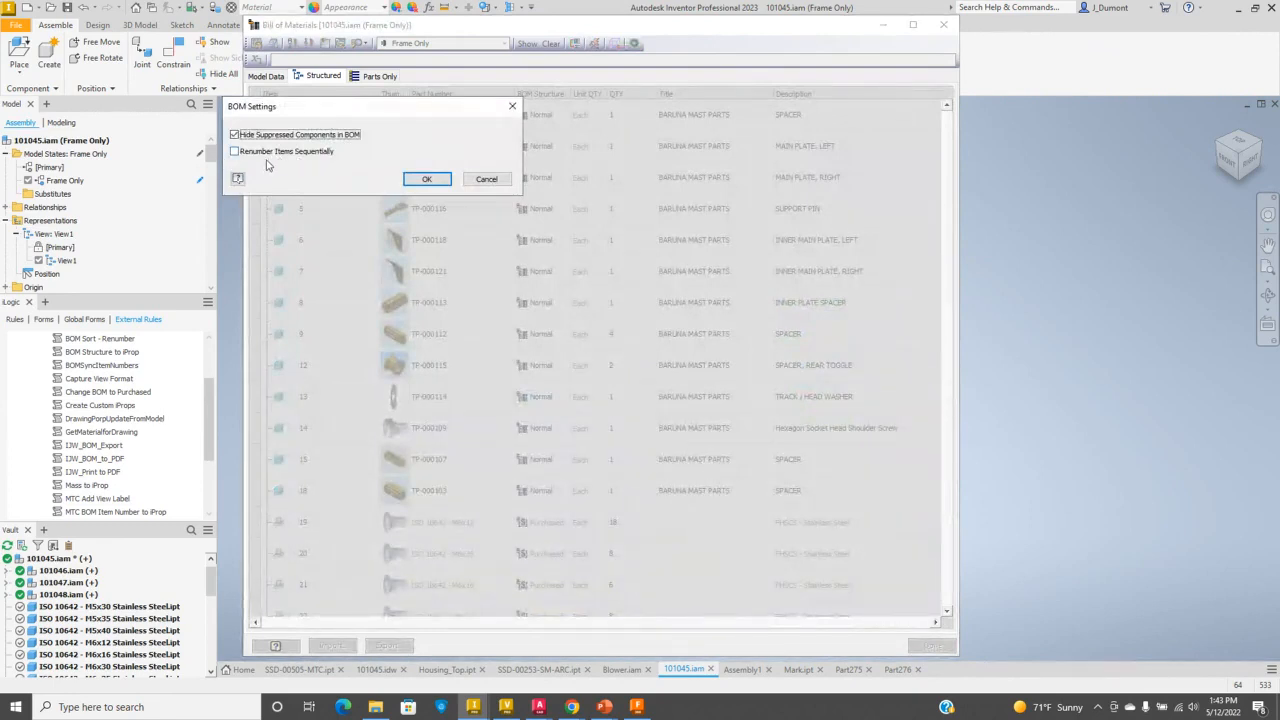
pyautogui.click(425, 180)
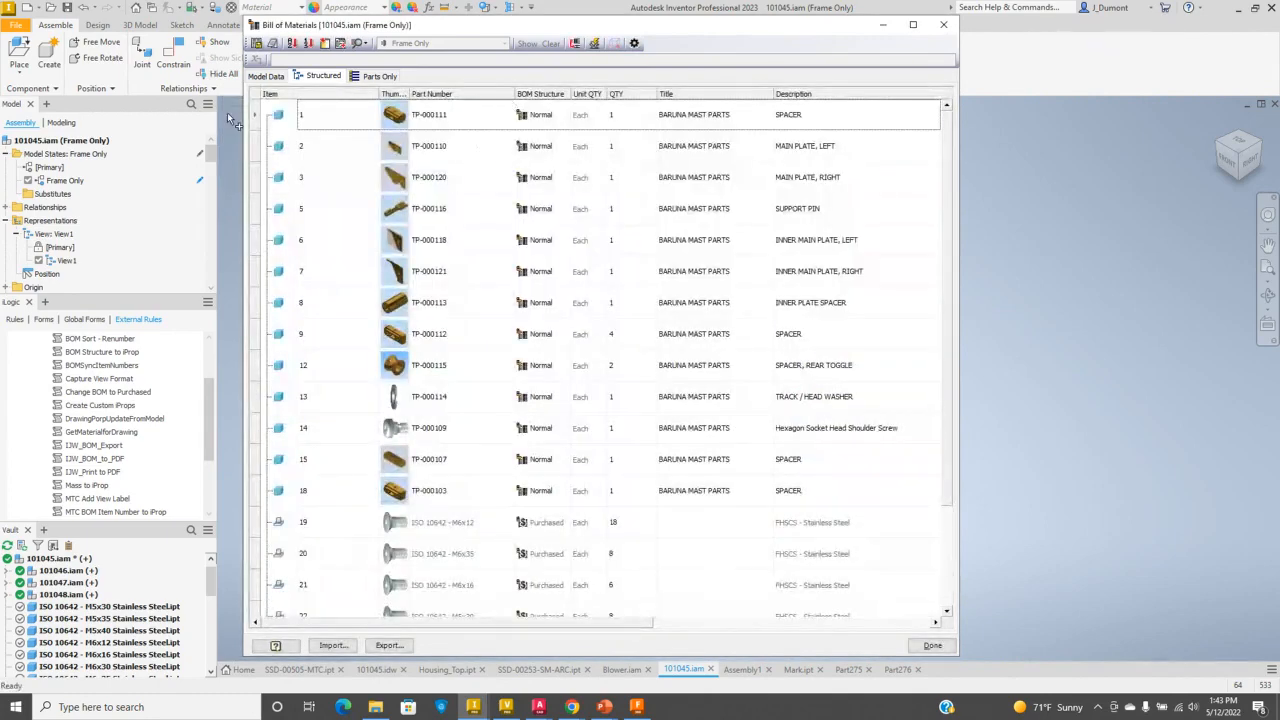
# - Activate the Primary model state and look through the structured list in its bill of materials
pyautogui.click(925, 650)
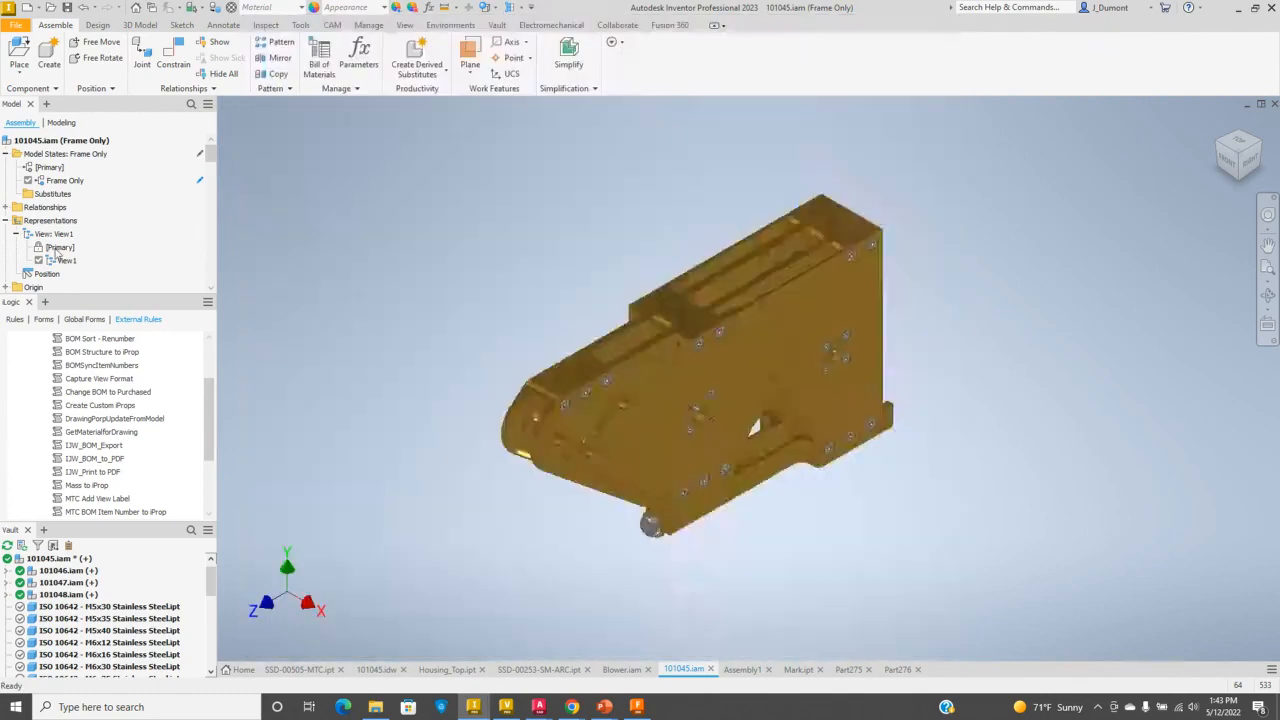
pyautogui.doubleClick(48, 167)
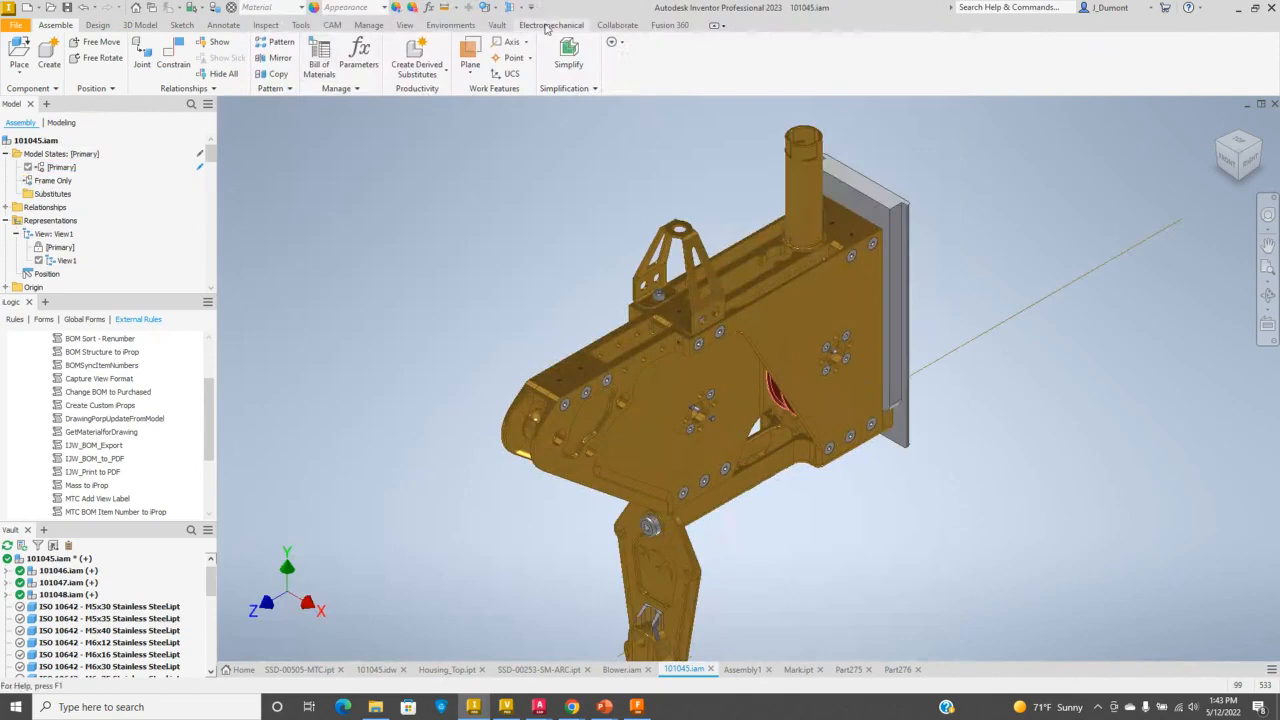
pyautogui.click(319, 58)
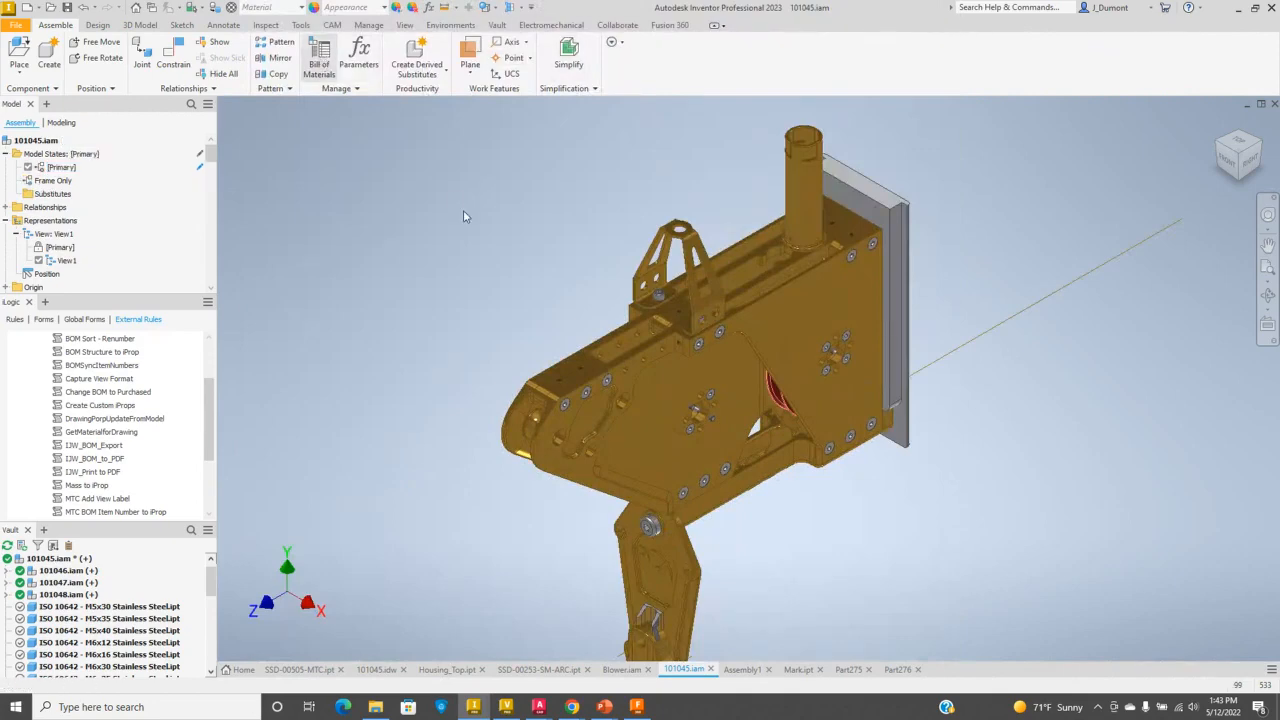
pyautogui.scroll(-5, 428, 408)
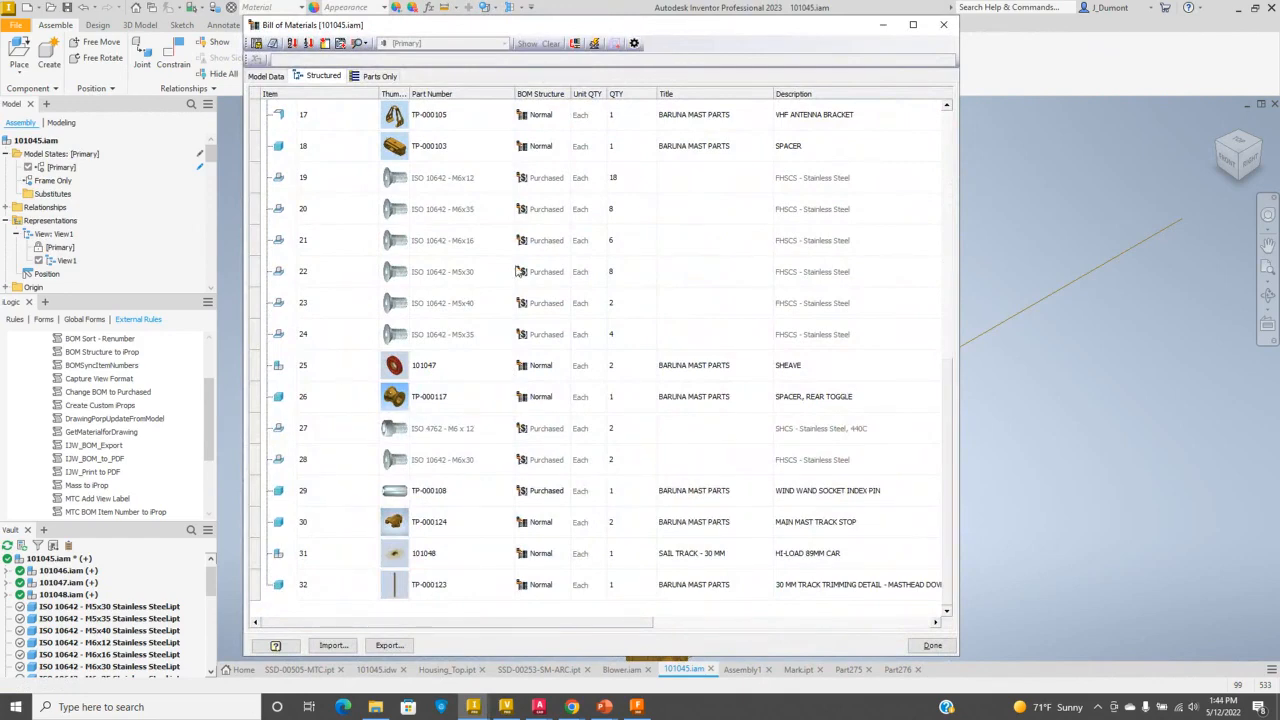
pyautogui.scroll(4, 510, 275)
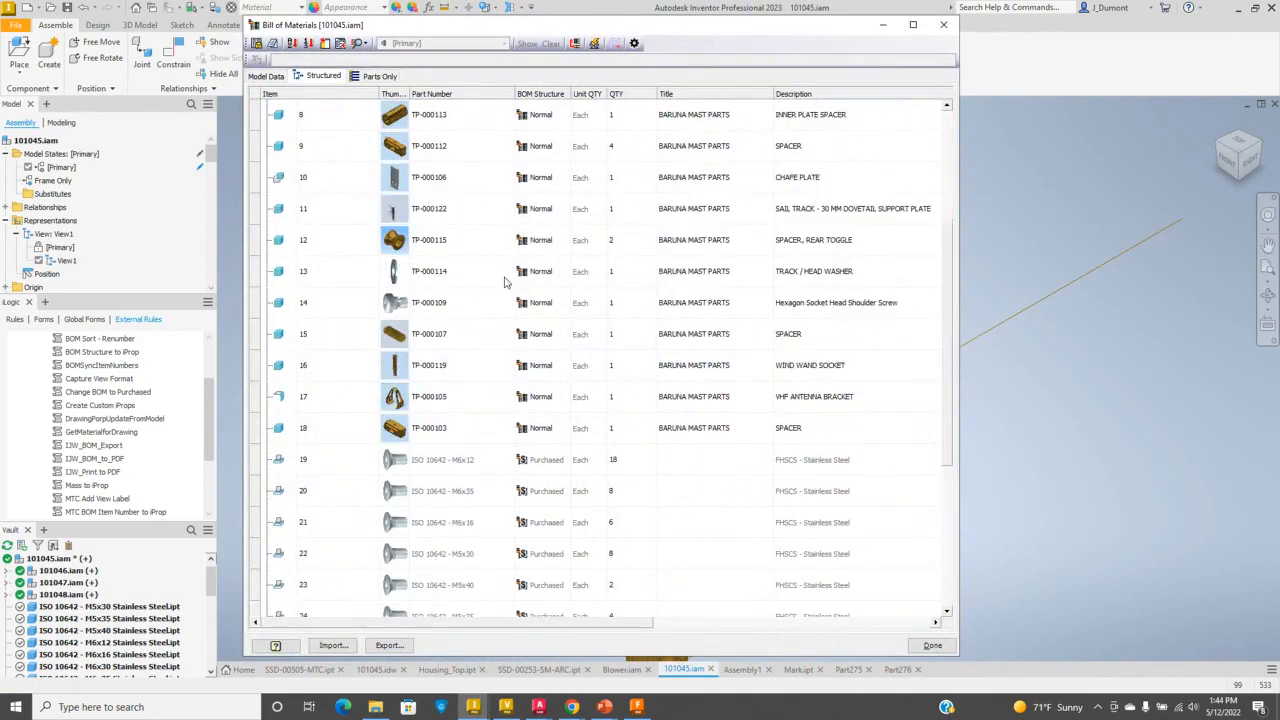
# - Enable Renumber Items Sequentially in the BOM settings and close the bill of materials
pyautogui.click(634, 43)
pyautogui.click(285, 152)
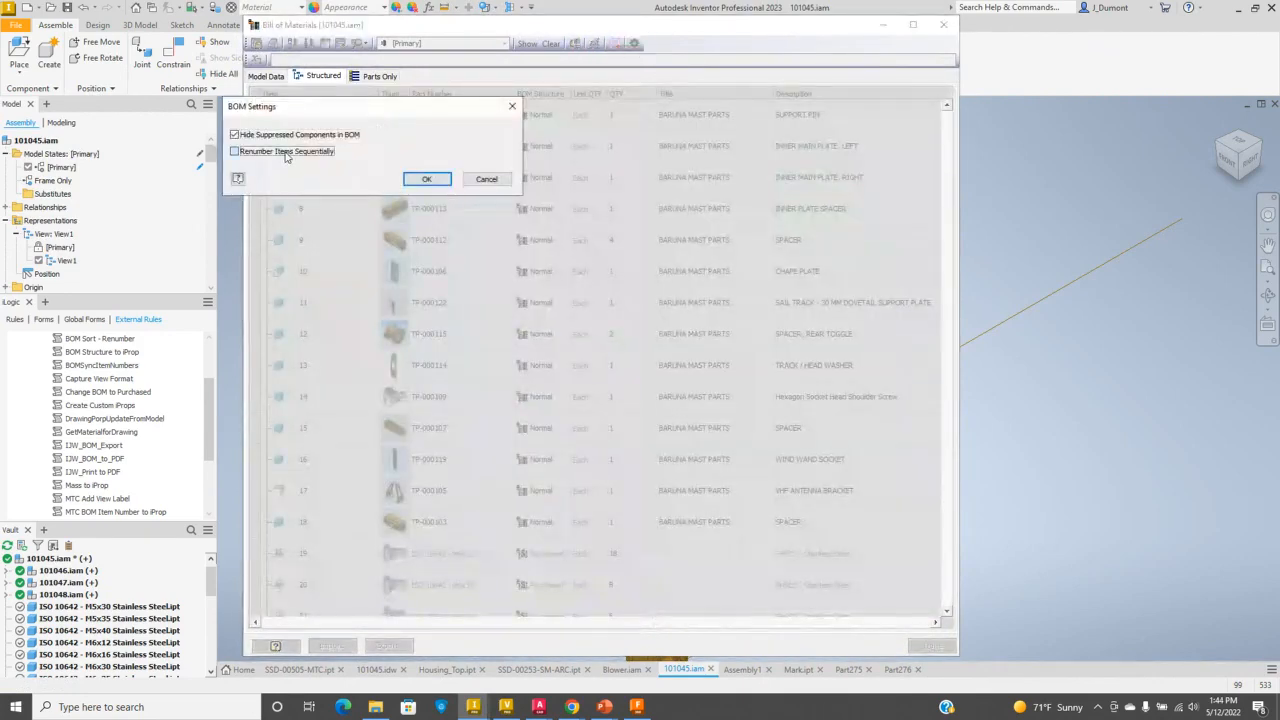
pyautogui.click(415, 183)
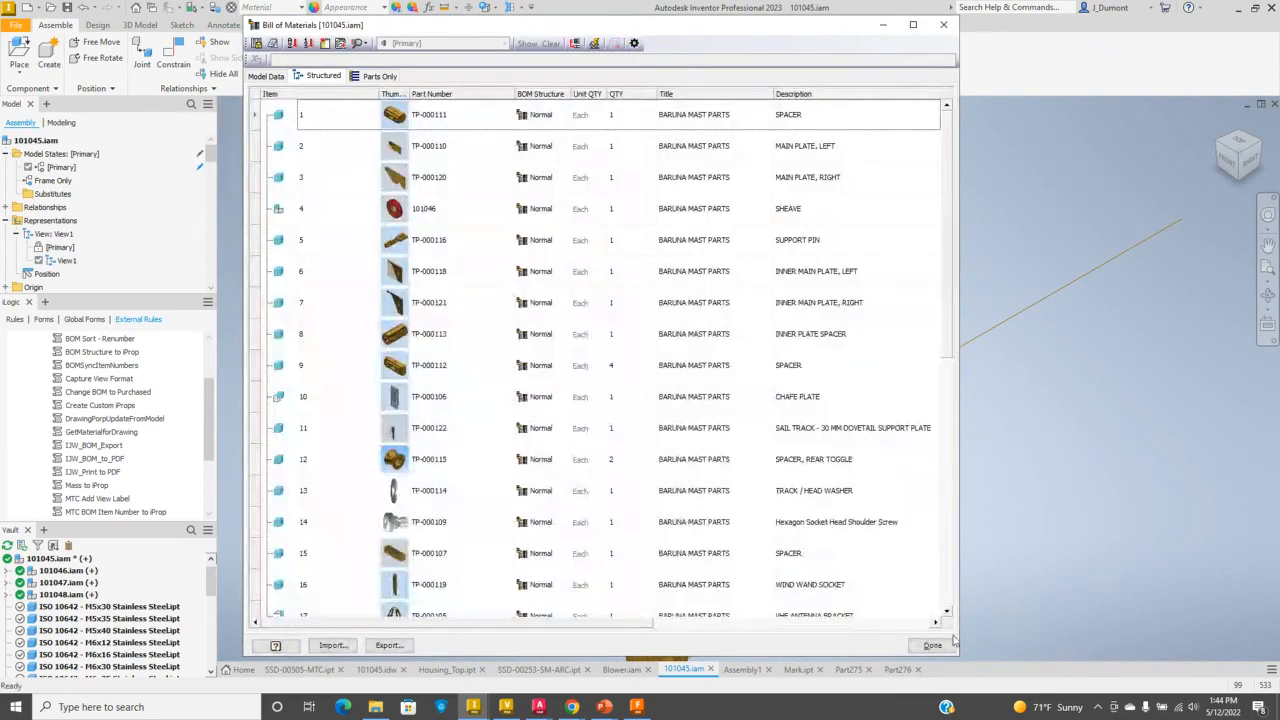
pyautogui.click(932, 646)
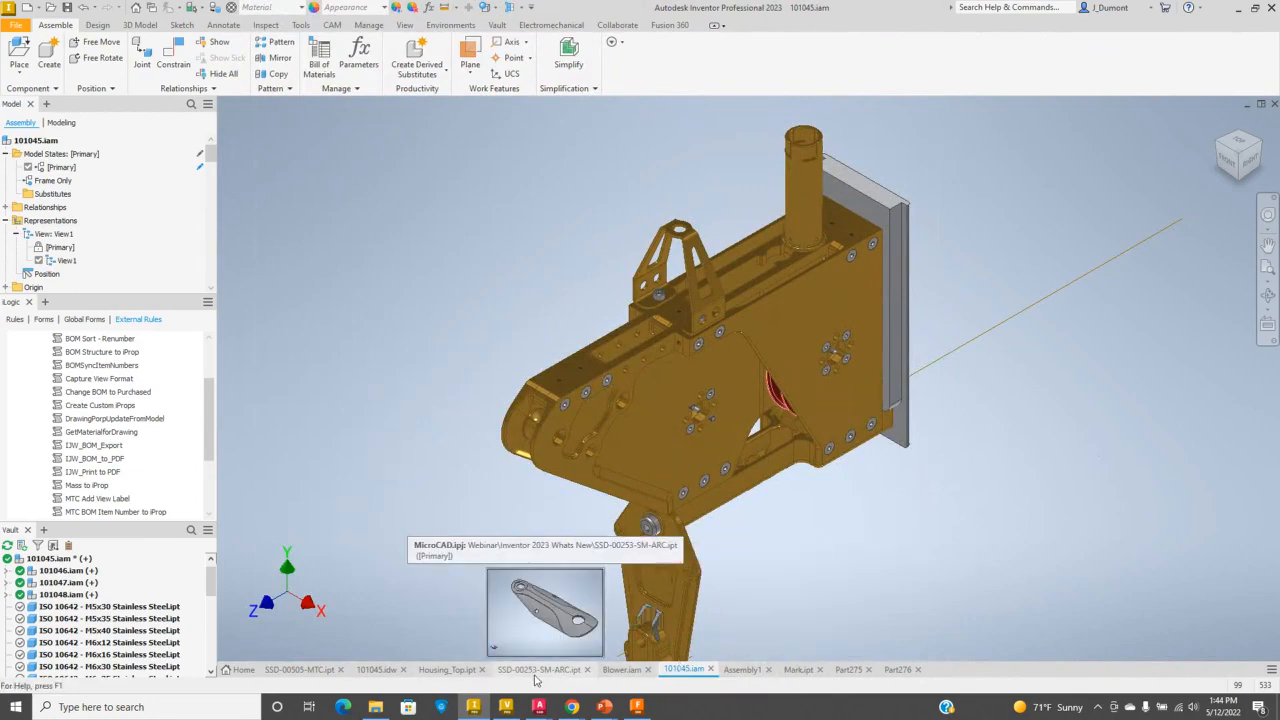
# - Compare Sheet:1 and Sheet:2 of the 101045.idw drawing, examining the parts list and balloons on Sheet:1
pyautogui.click(377, 671)
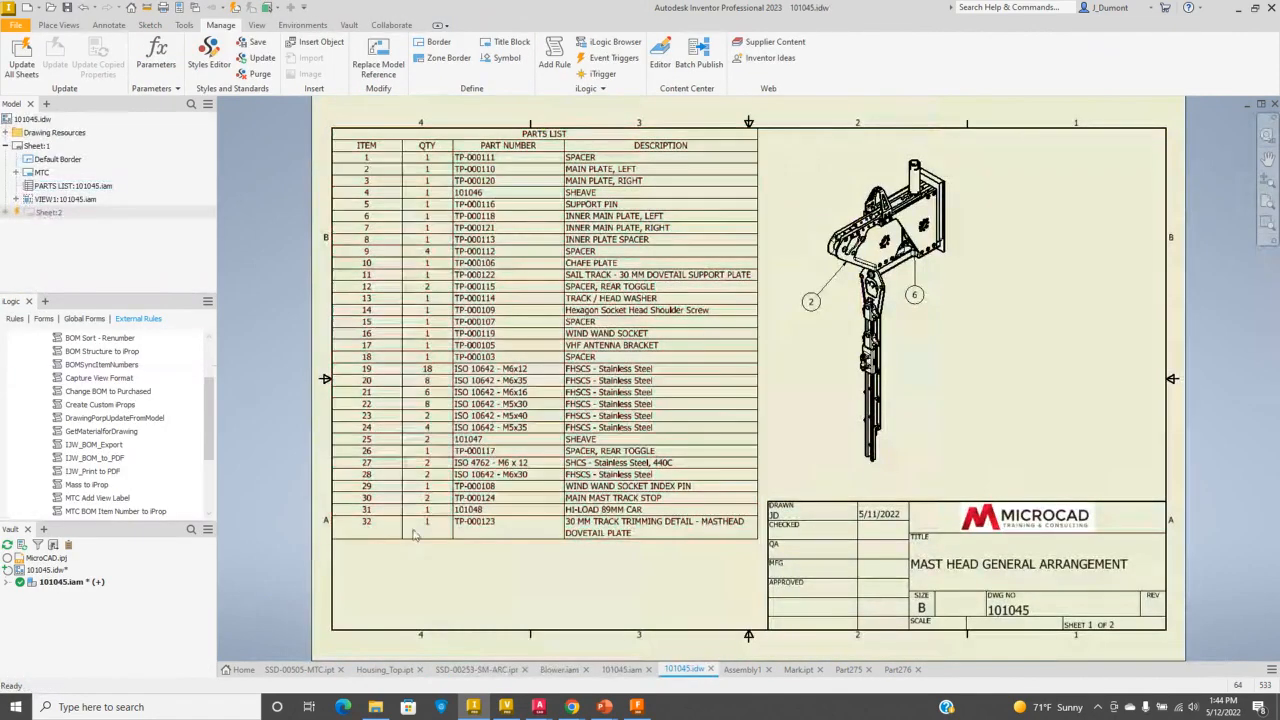
pyautogui.doubleClick(42, 212)
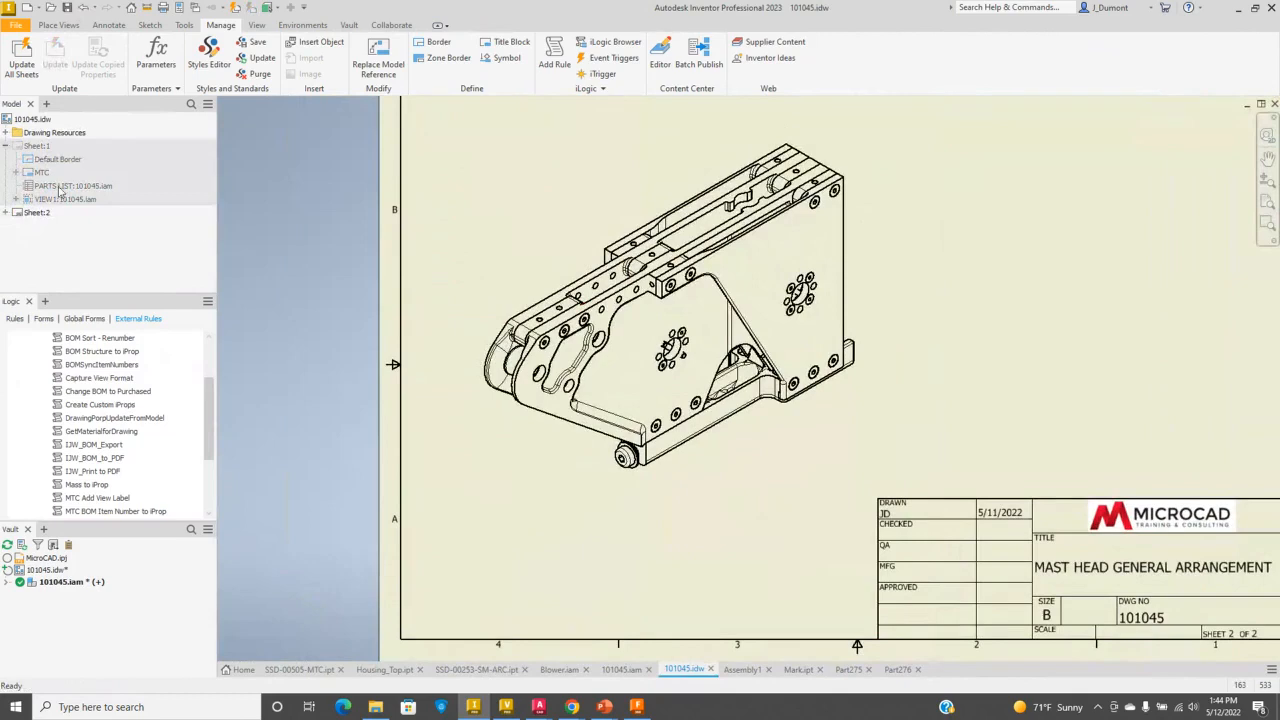
pyautogui.doubleClick(36, 146)
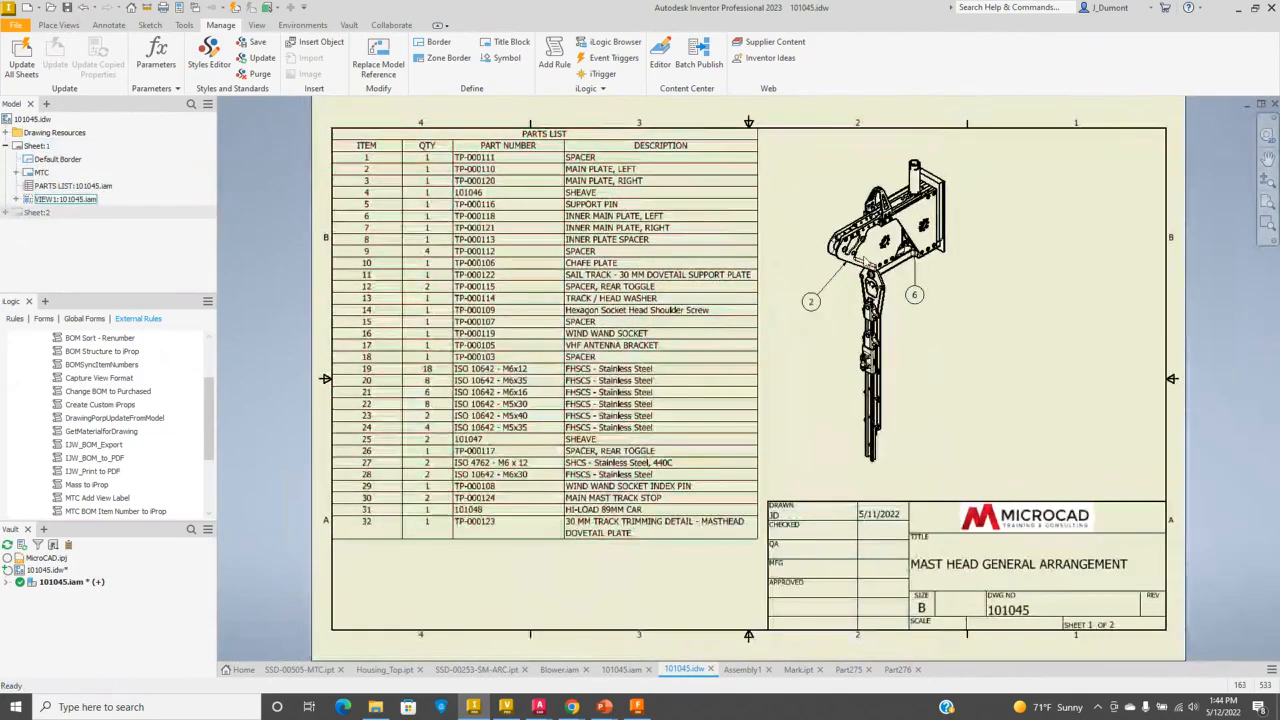
pyautogui.scroll(4, 869, 247)
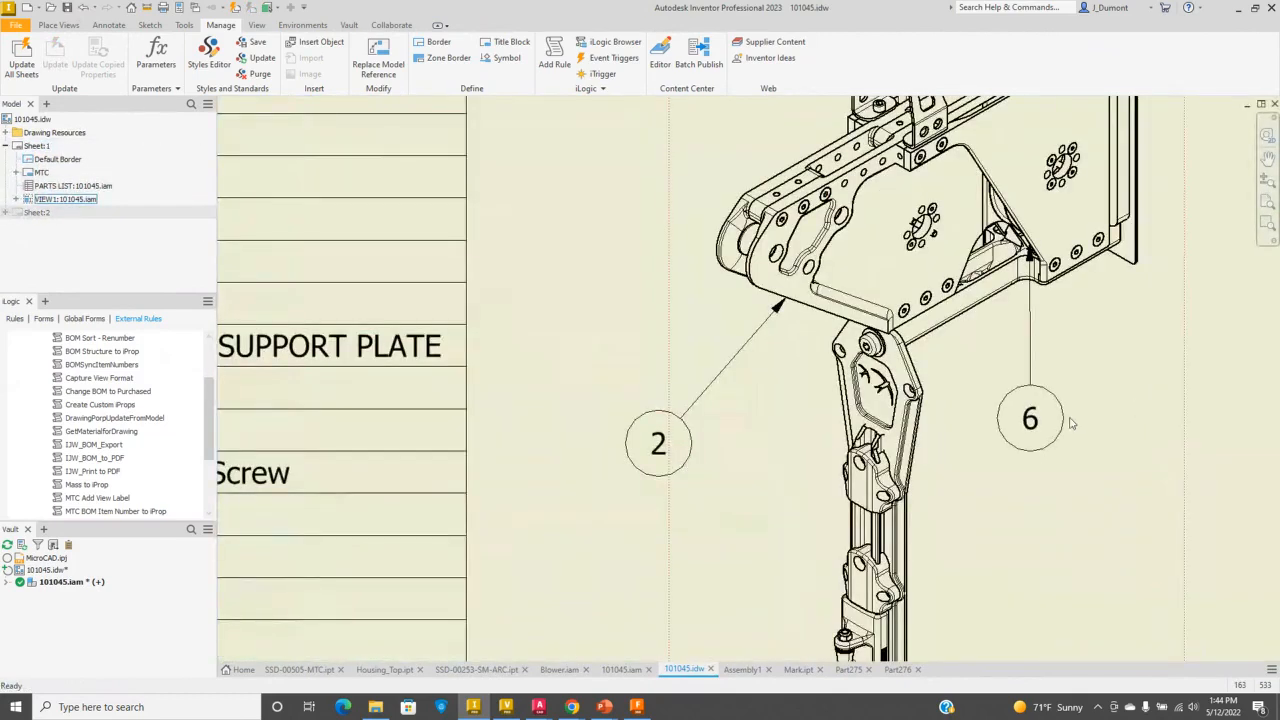
pyautogui.scroll(-5, 1070, 421)
pyautogui.moveTo(1068, 422); pyautogui.dragTo(926, 334, button='middle')
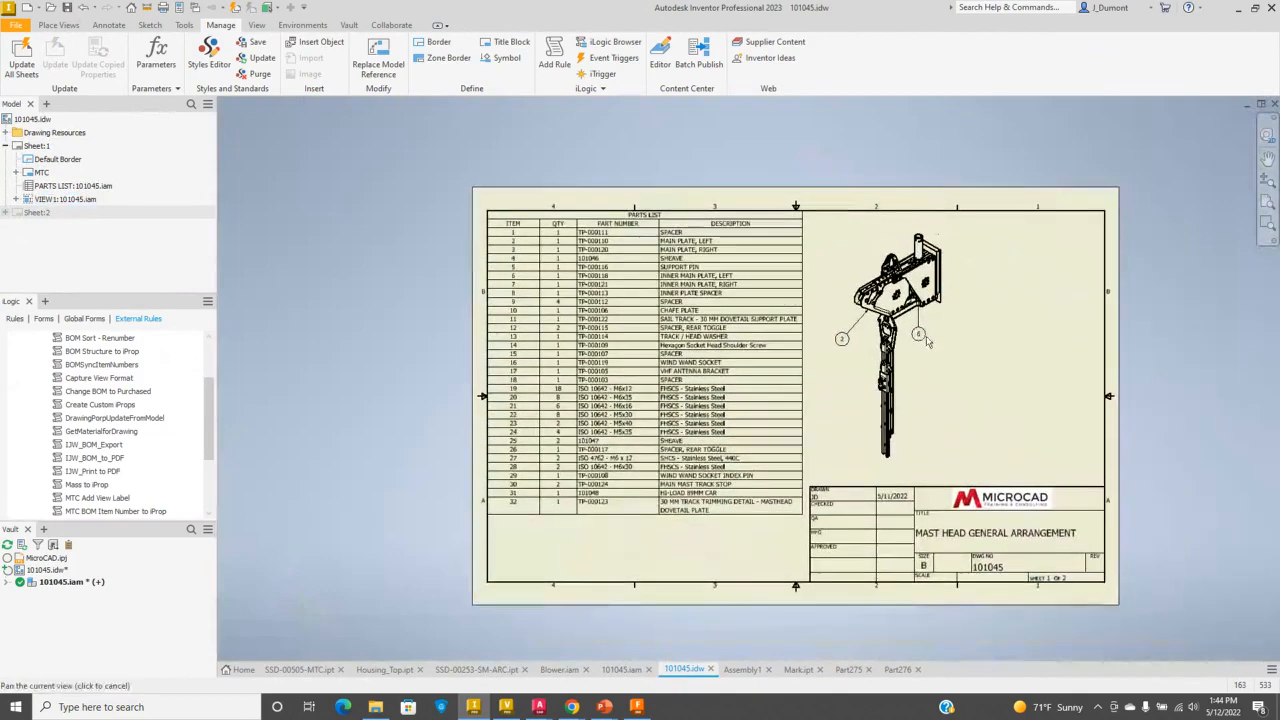
# - Check the BOM settings of the Primary model state in 101045.iam and close the bill of materials
pyautogui.click(620, 670)
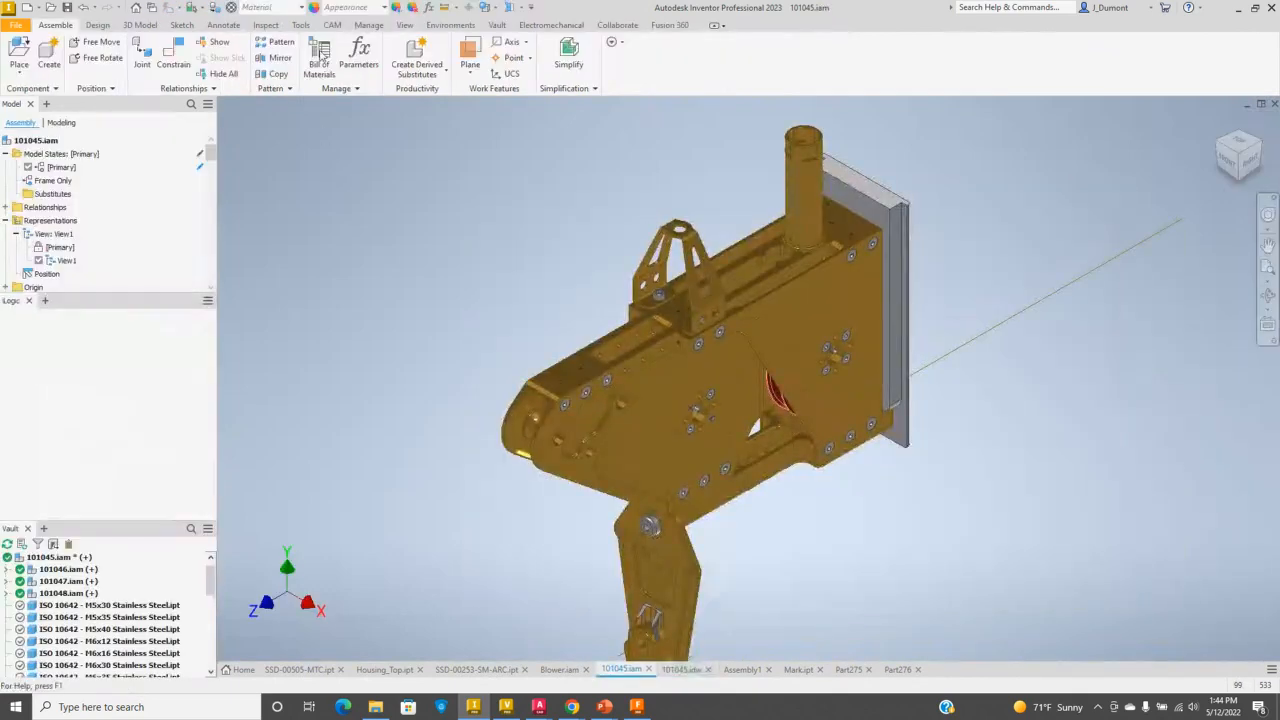
pyautogui.click(320, 58)
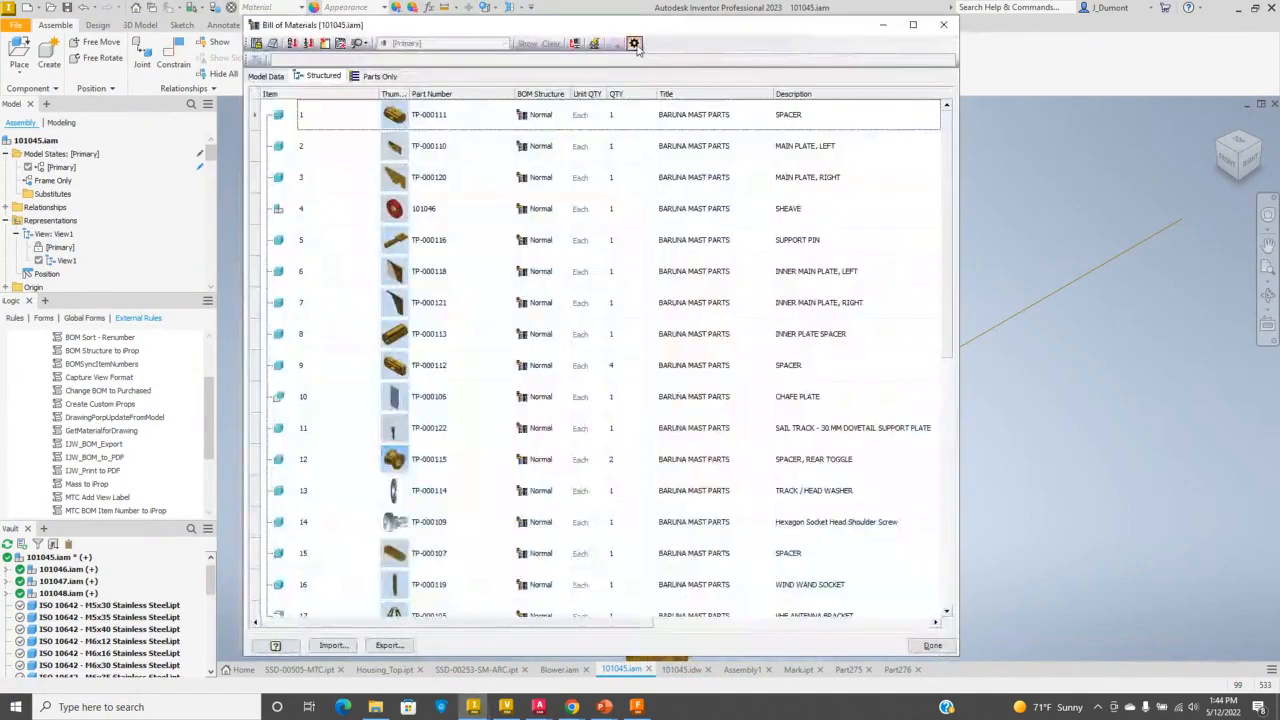
pyautogui.click(634, 44)
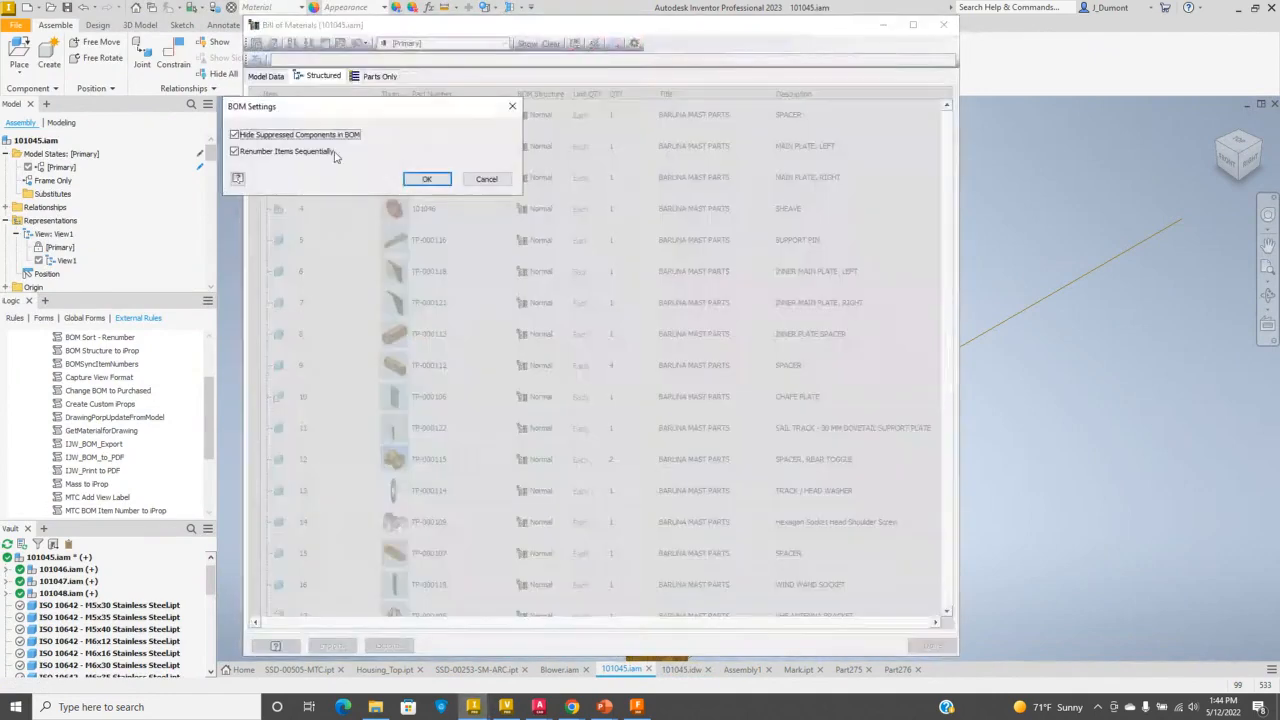
pyautogui.click(424, 180)
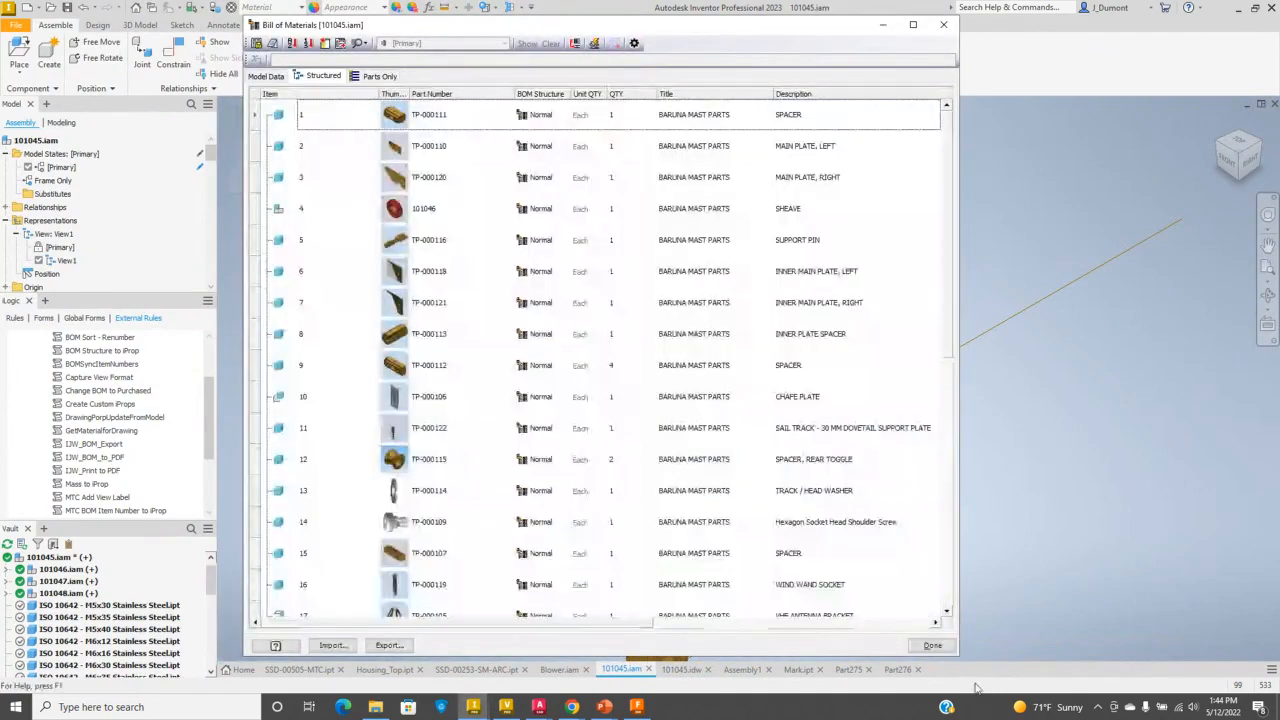
pyautogui.click(932, 646)
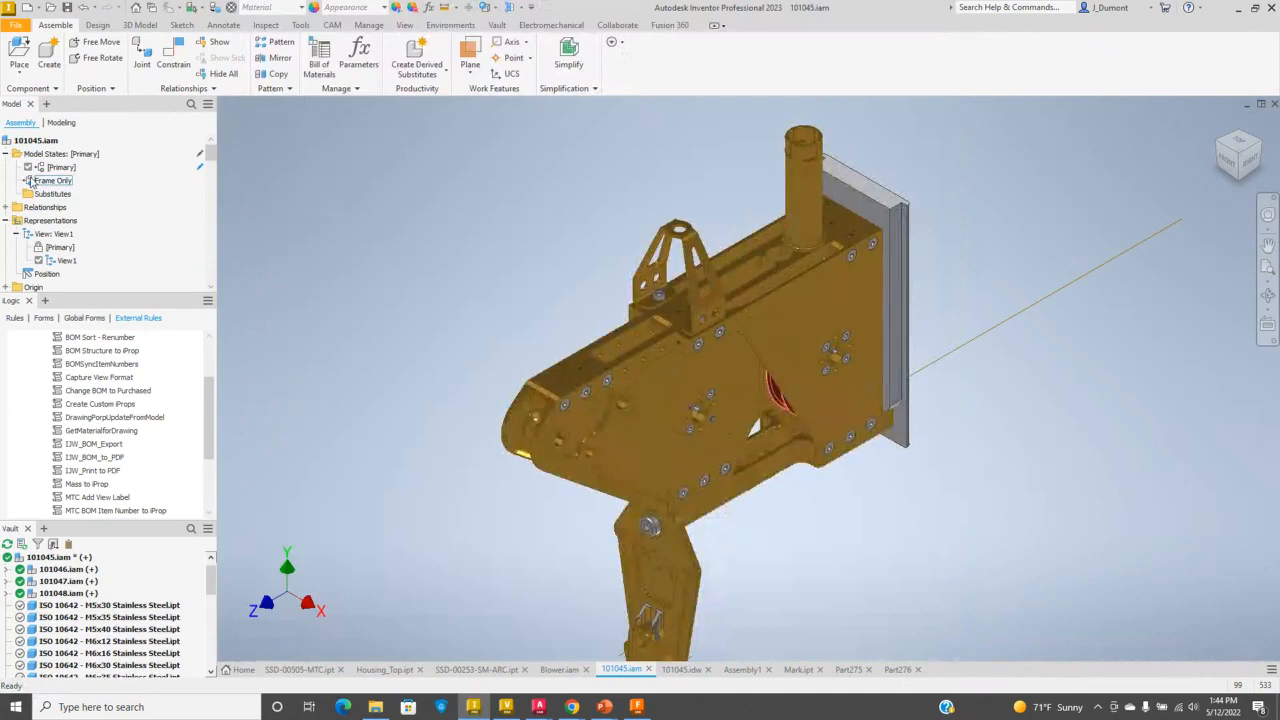
# - Activate the Frame Only model state and place a structured parts list for its view on Sheet:2 of 101045.idw
pyautogui.doubleClick(30, 185)
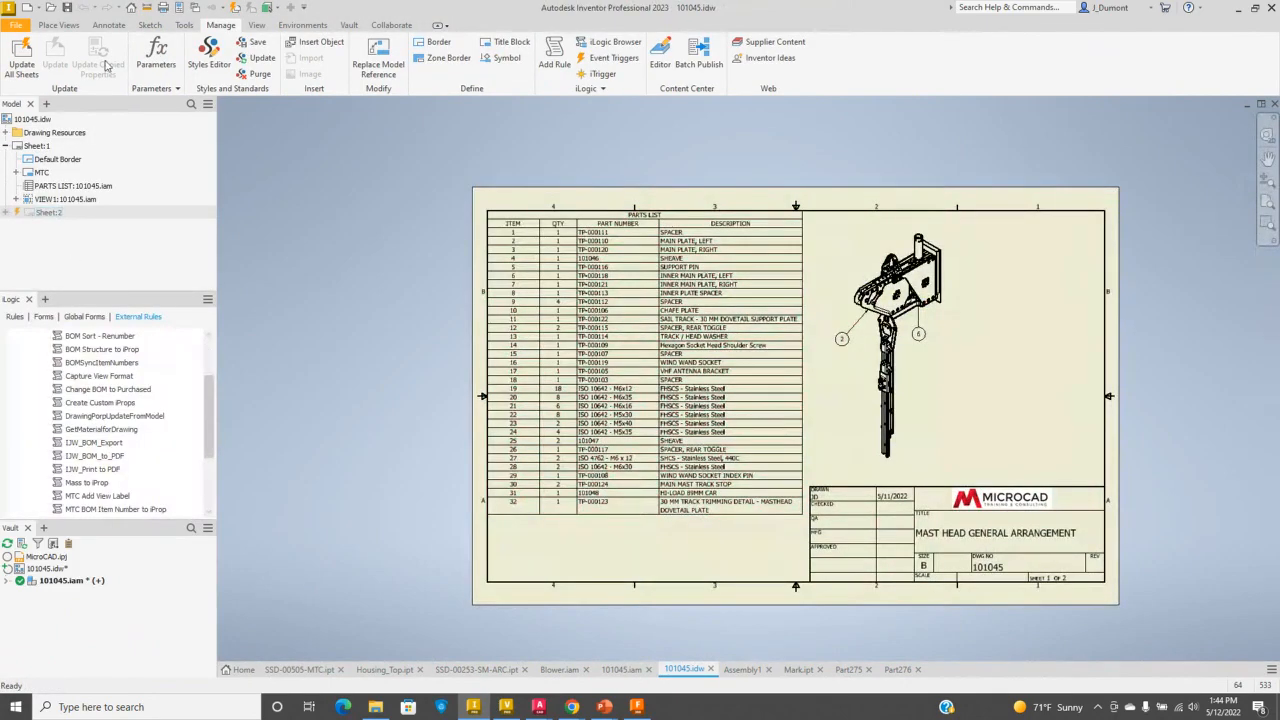
pyautogui.doubleClick(45, 213)
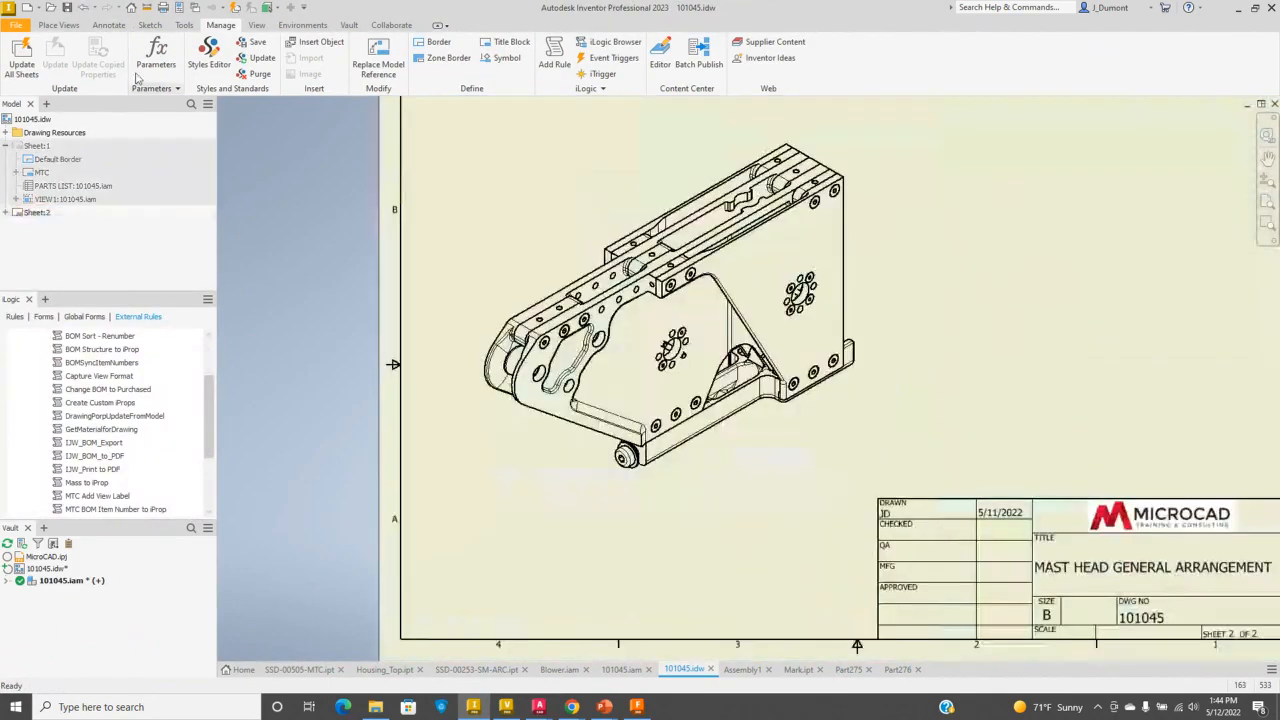
pyautogui.click(109, 25)
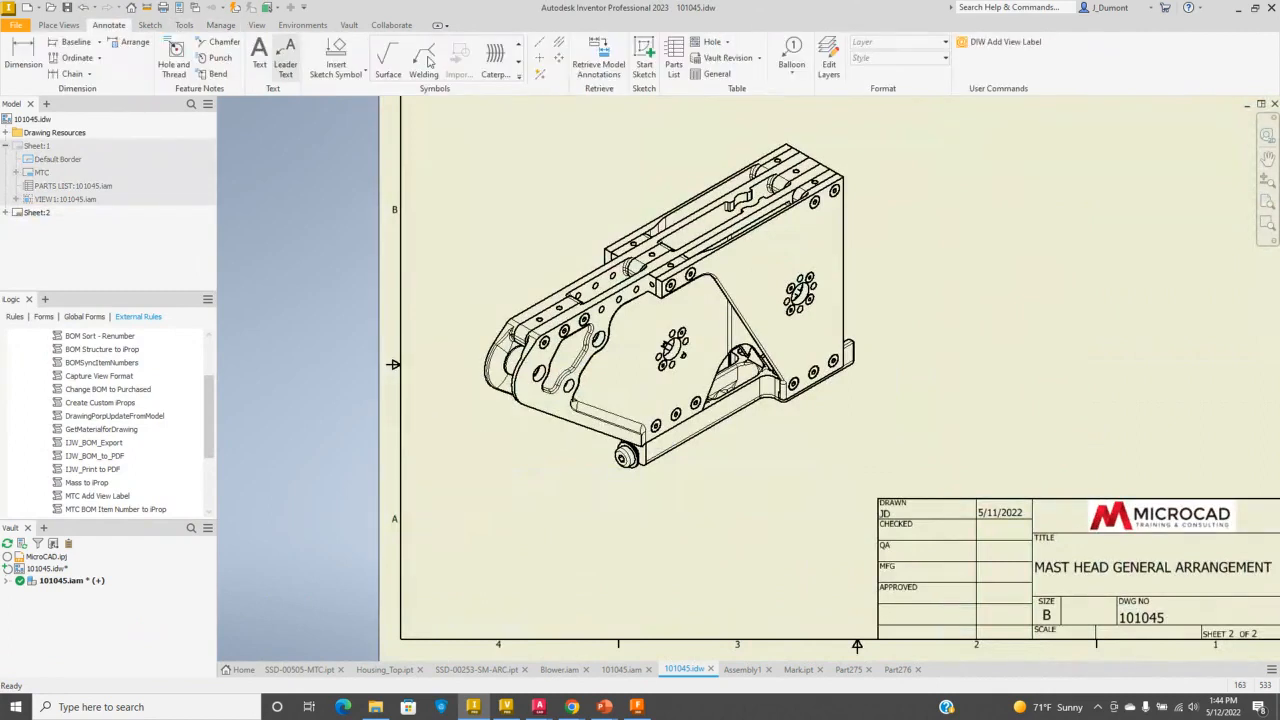
pyautogui.click(703, 145)
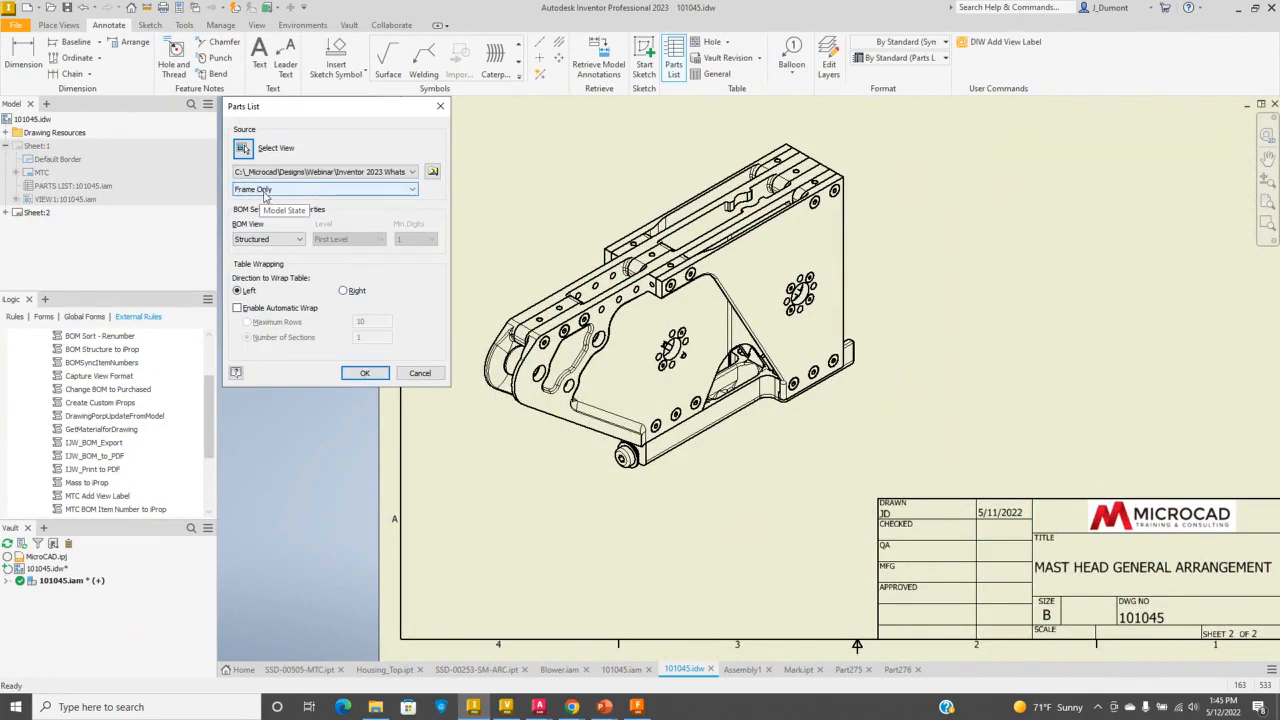
pyautogui.click(364, 373)
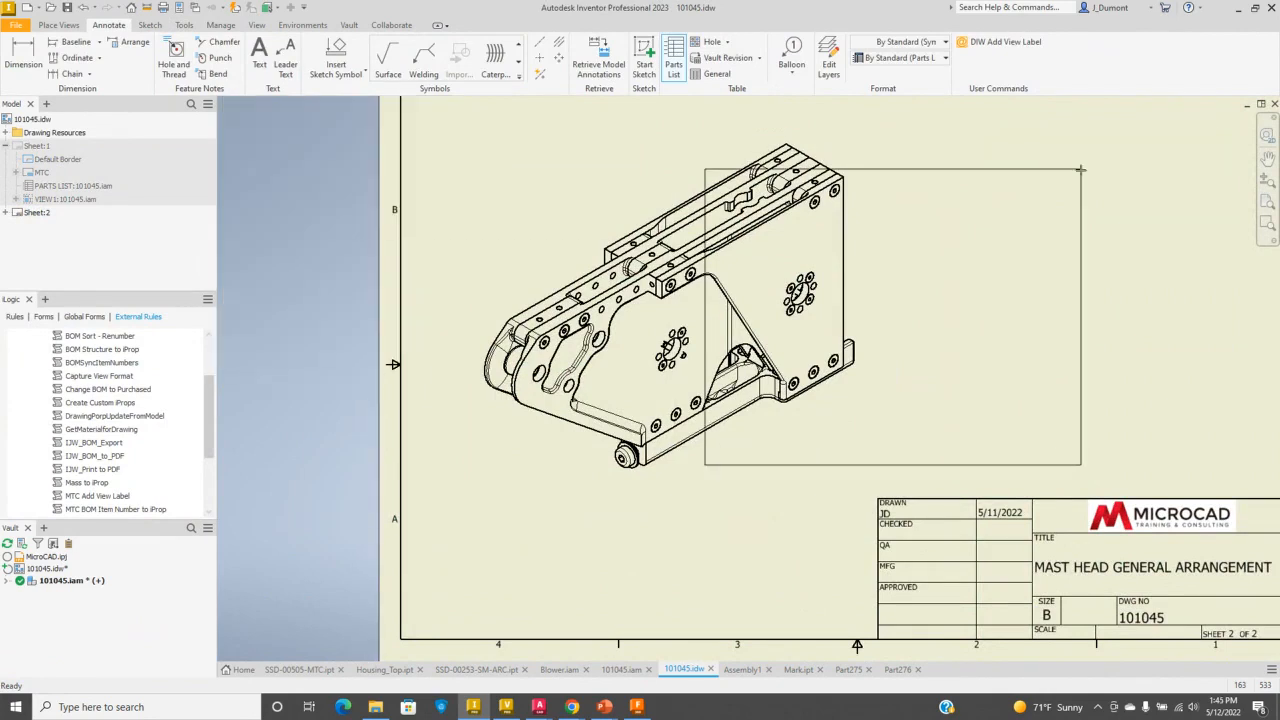
pyautogui.click(1237, 137)
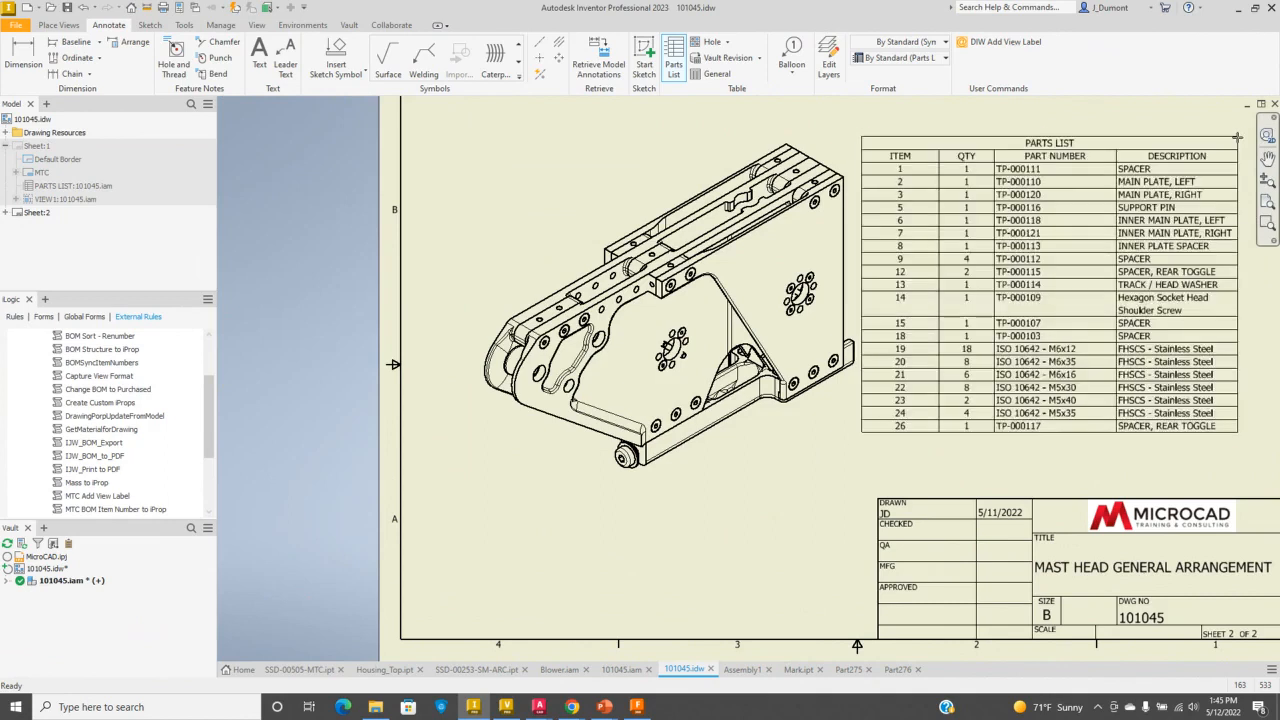
# - Add balloons below the Sheet:2 view for the left main plate and the left inner main plate
pyautogui.press('b')
pyautogui.click(549, 414)
pyautogui.rightClick(566, 471)
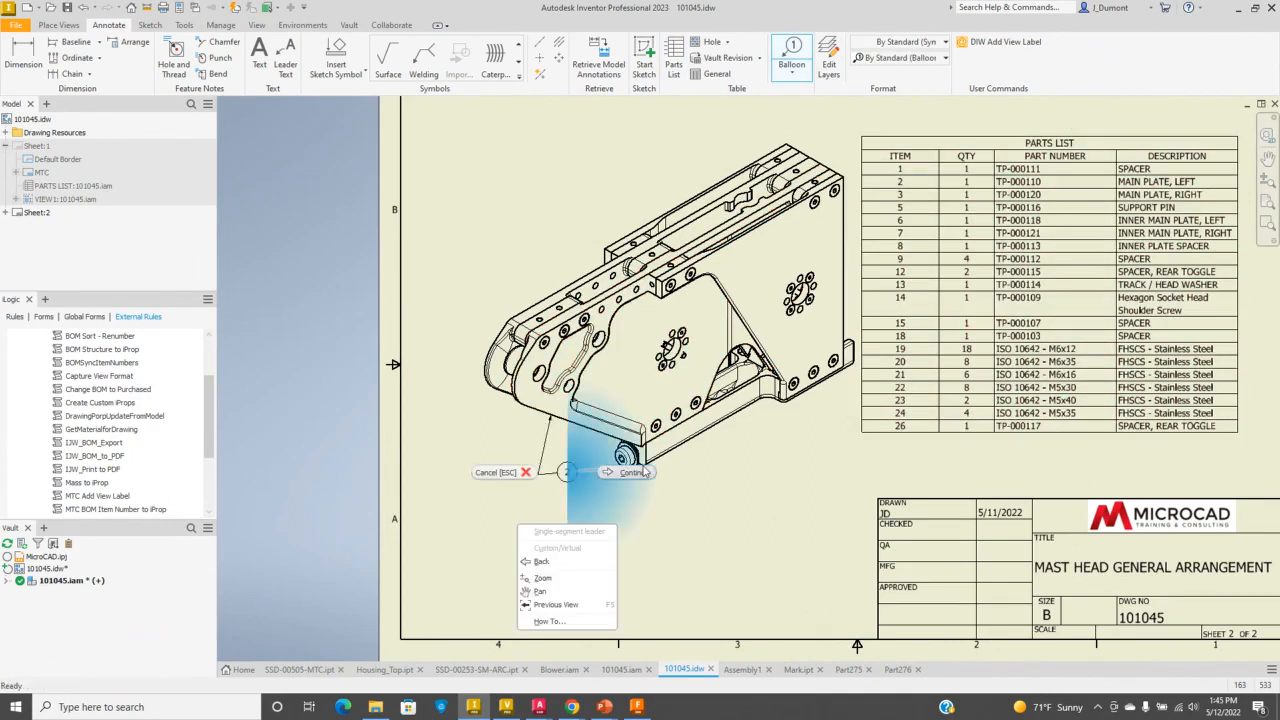
pyautogui.click(634, 473)
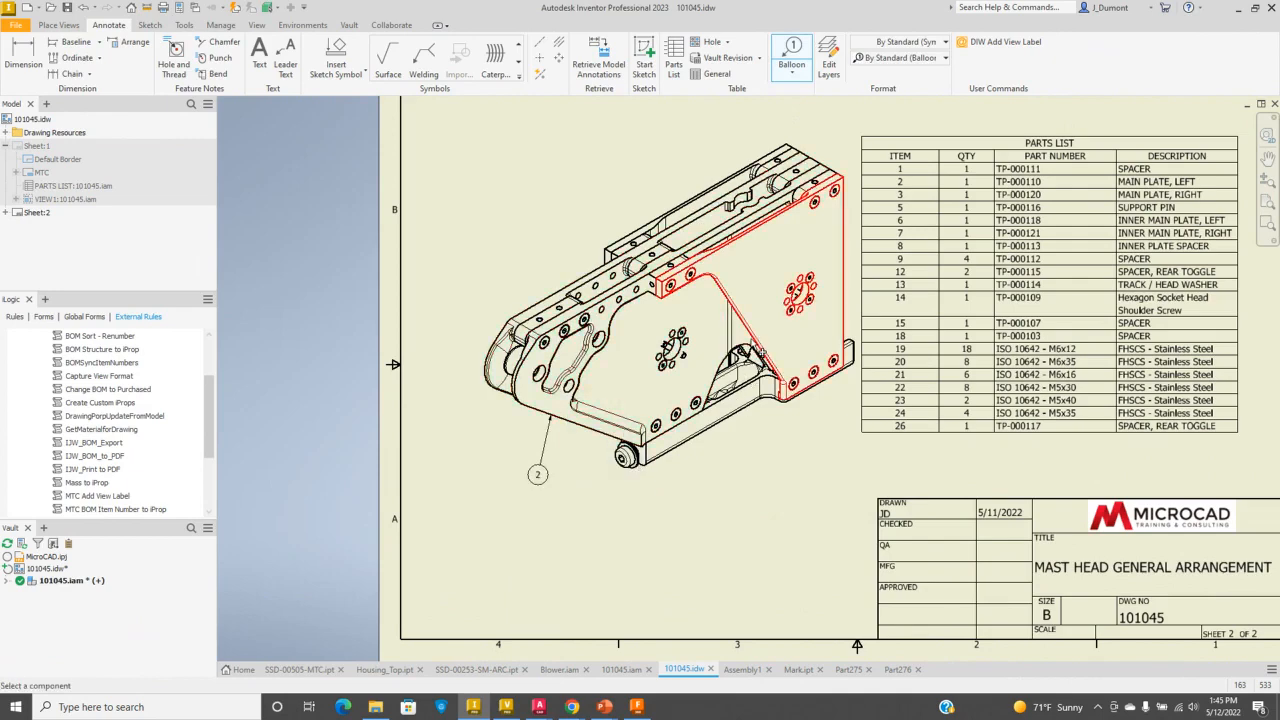
pyautogui.click(743, 356)
pyautogui.rightClick(762, 452)
pyautogui.click(812, 446)
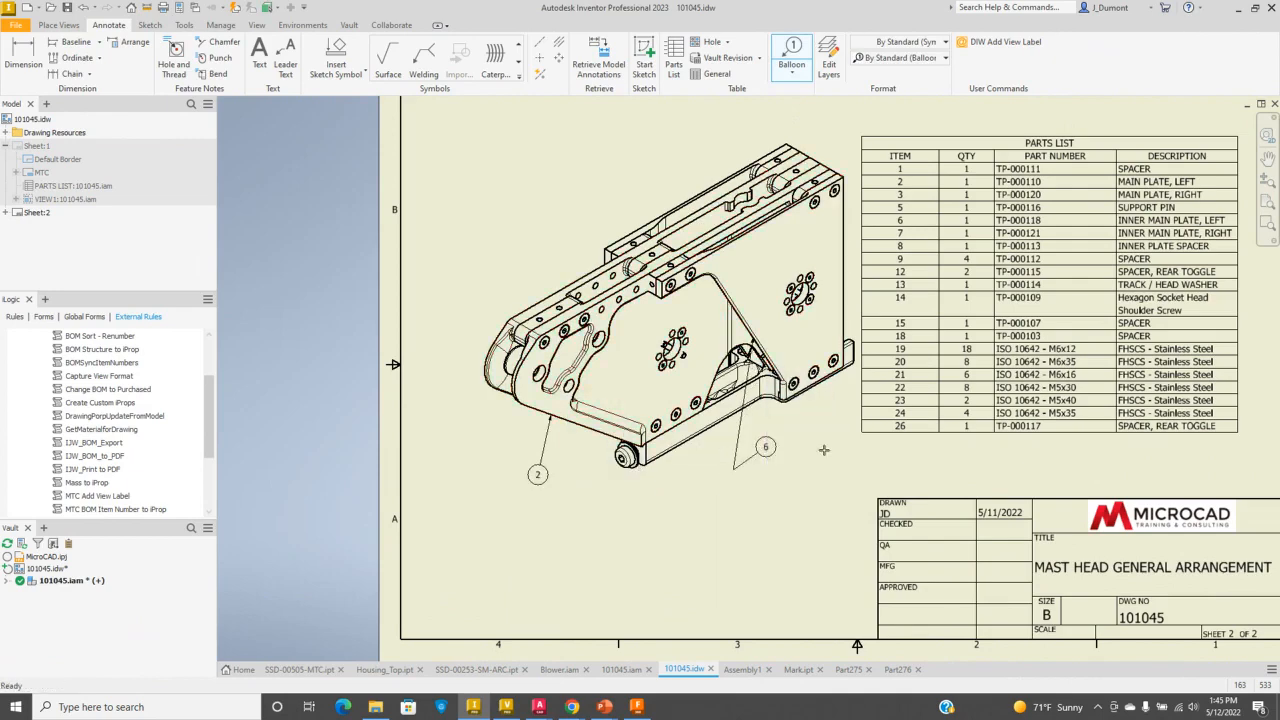
pyautogui.scroll(-3, 766, 463)
pyautogui.scroll(5, 766, 463)
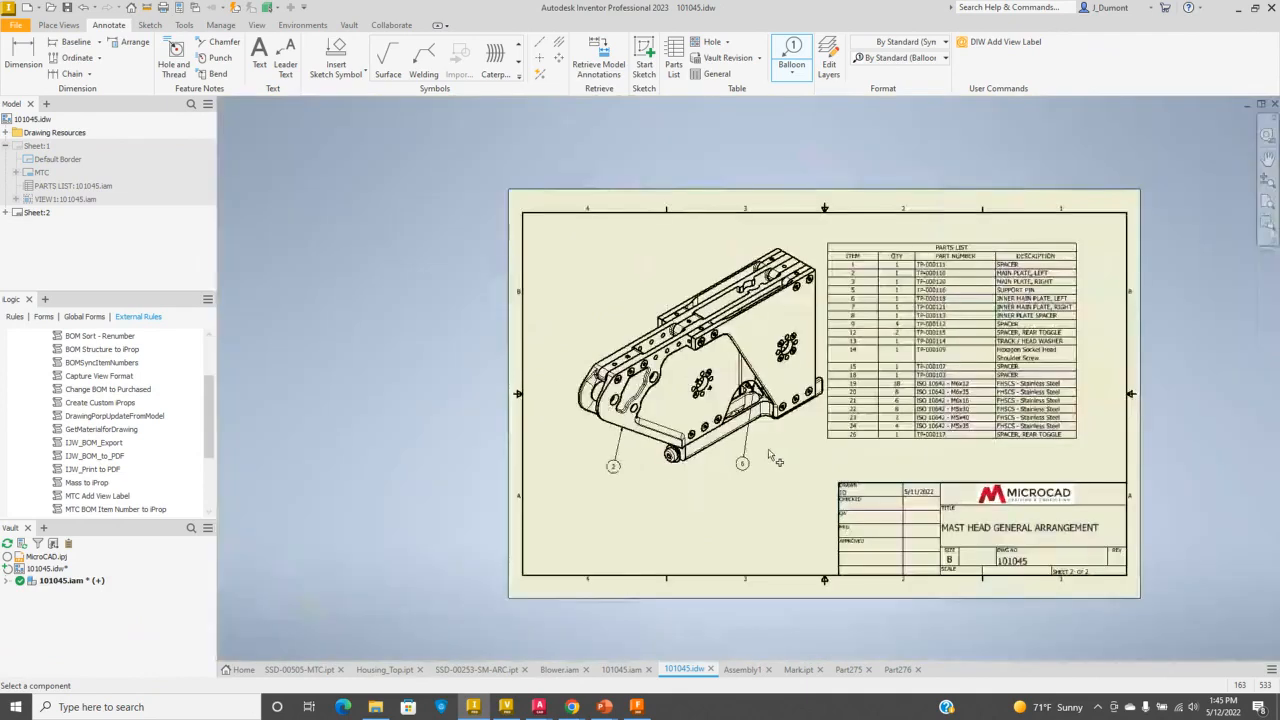
pyautogui.moveTo(770, 452); pyautogui.dragTo(741, 429, button='middle')
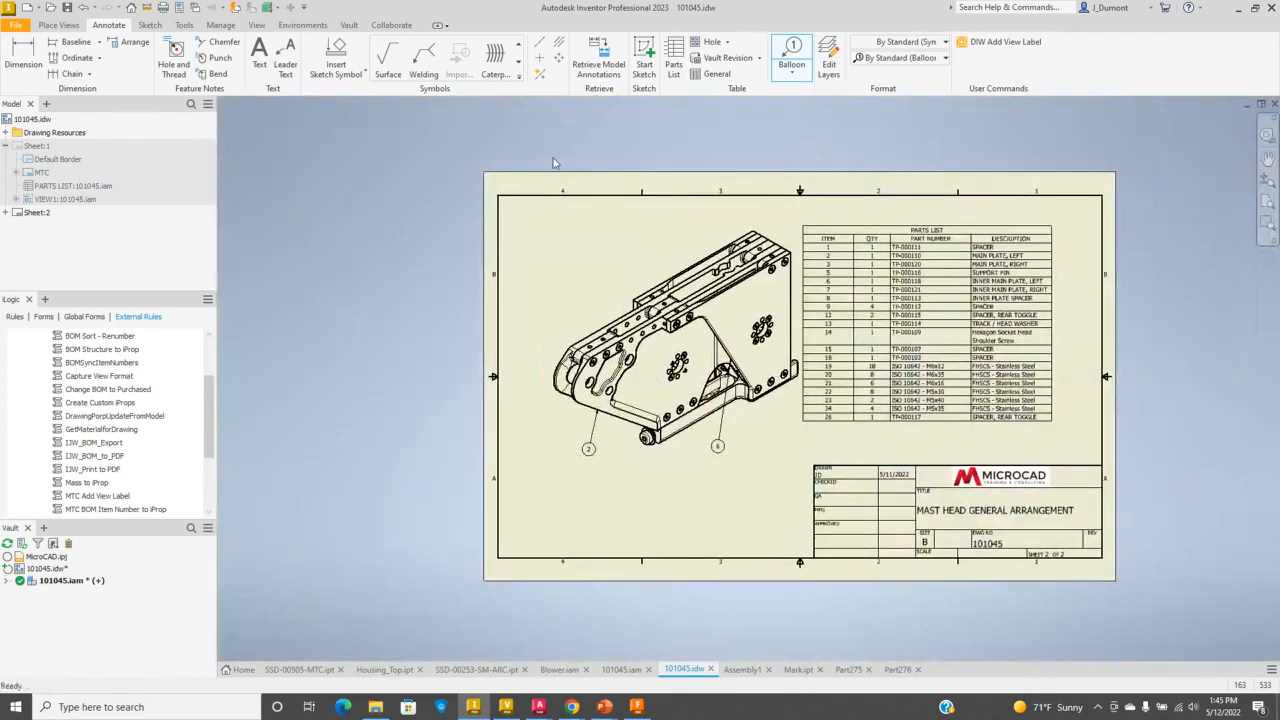
pyautogui.press('Escape')
pyautogui.scroll(-5, 741, 407)
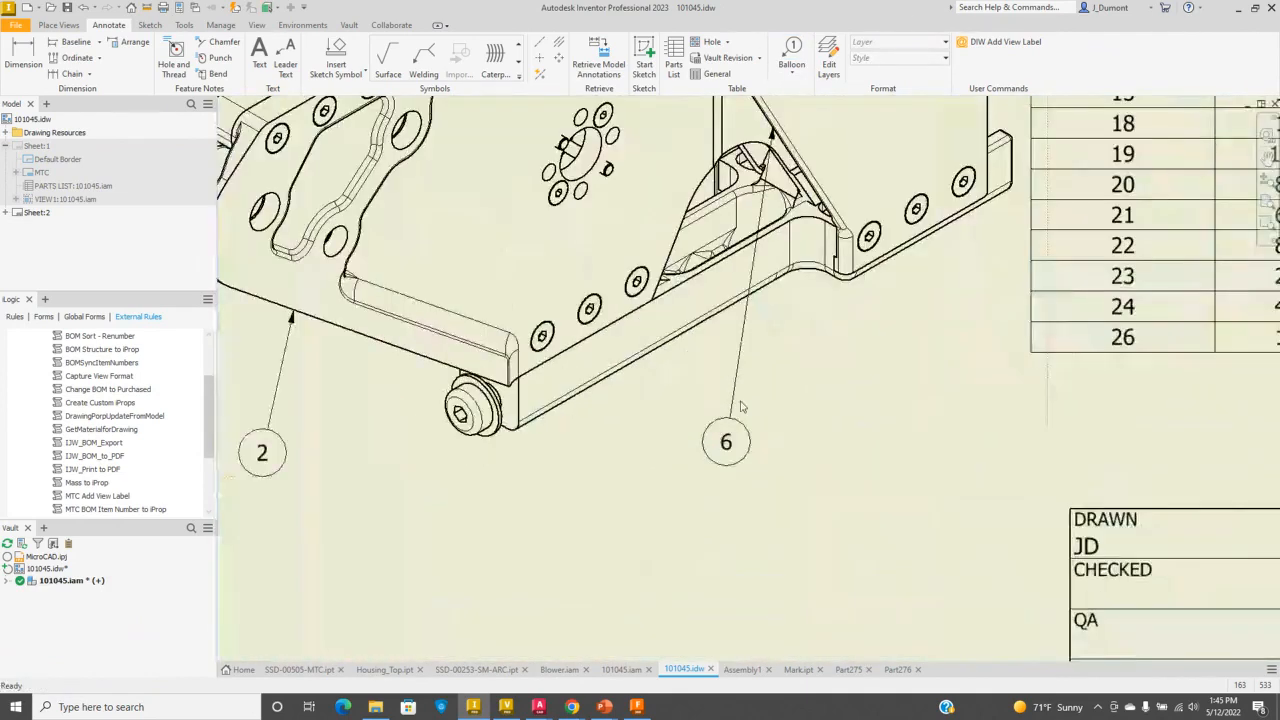
pyautogui.scroll(5, 741, 407)
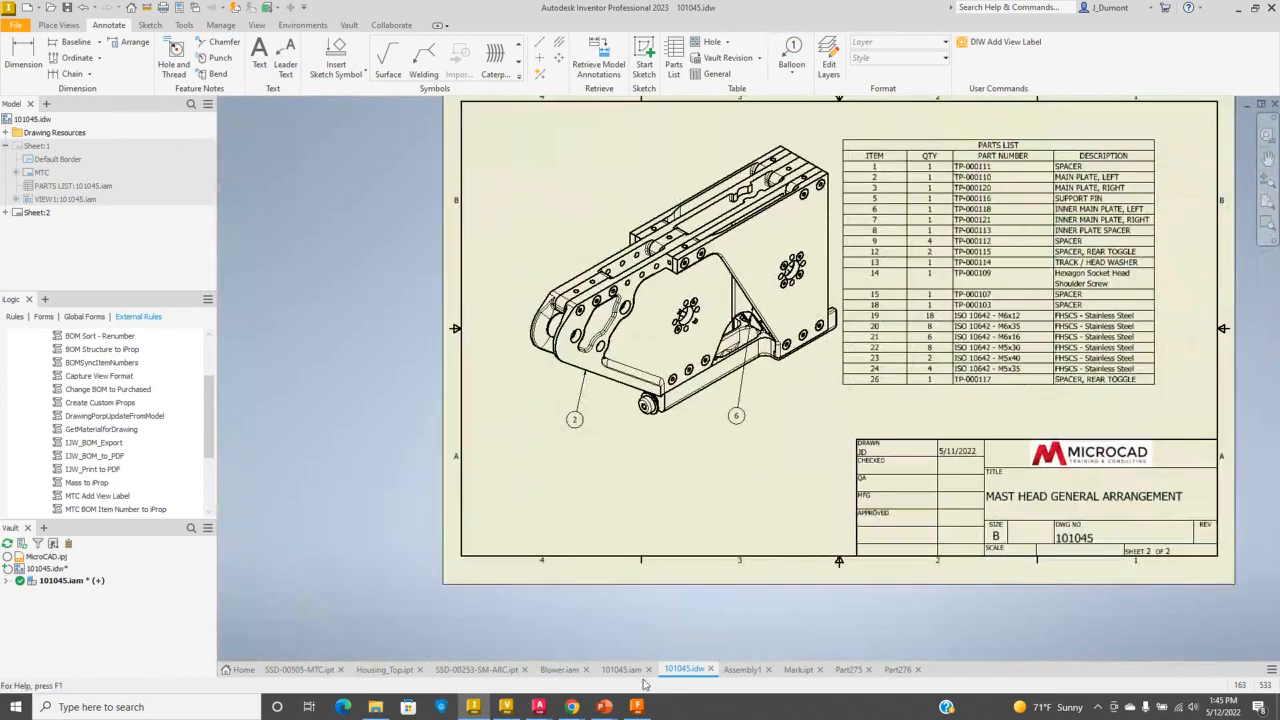
# - Check the BOM settings for the Frame Only state in 101045.iam and examine the item numbers in the structured list
pyautogui.click(621, 669)
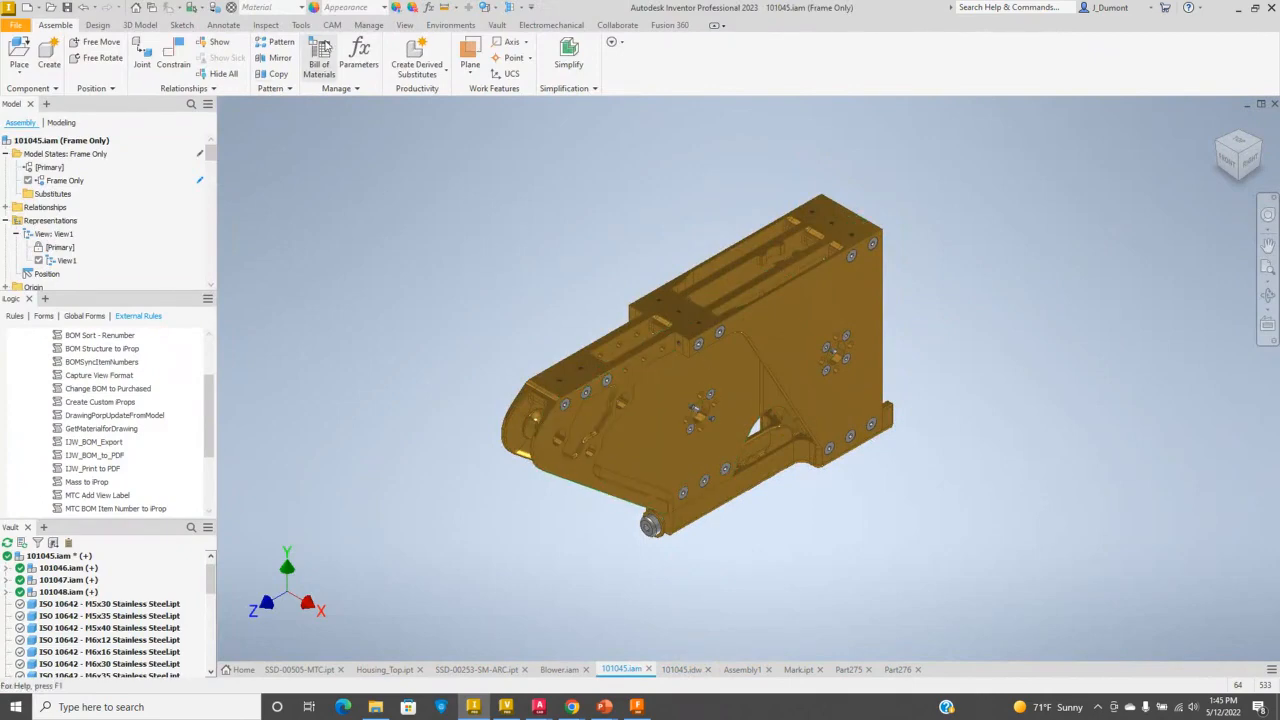
pyautogui.click(320, 50)
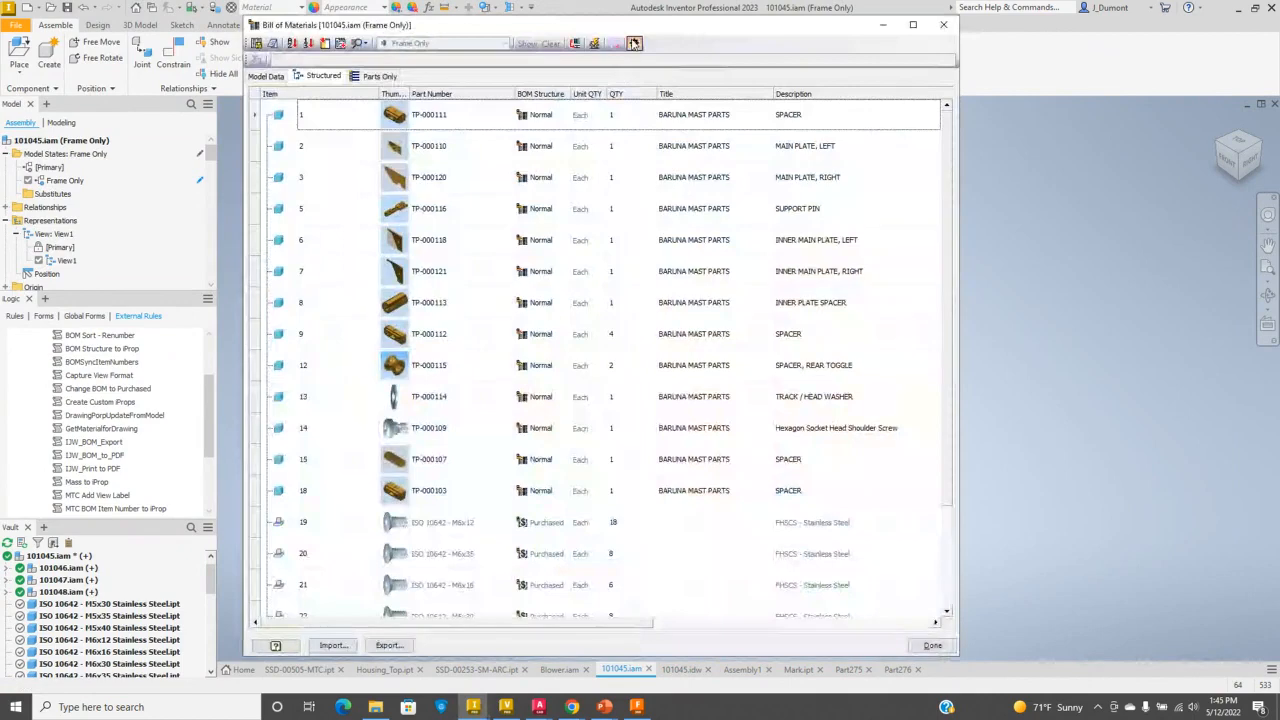
pyautogui.click(634, 43)
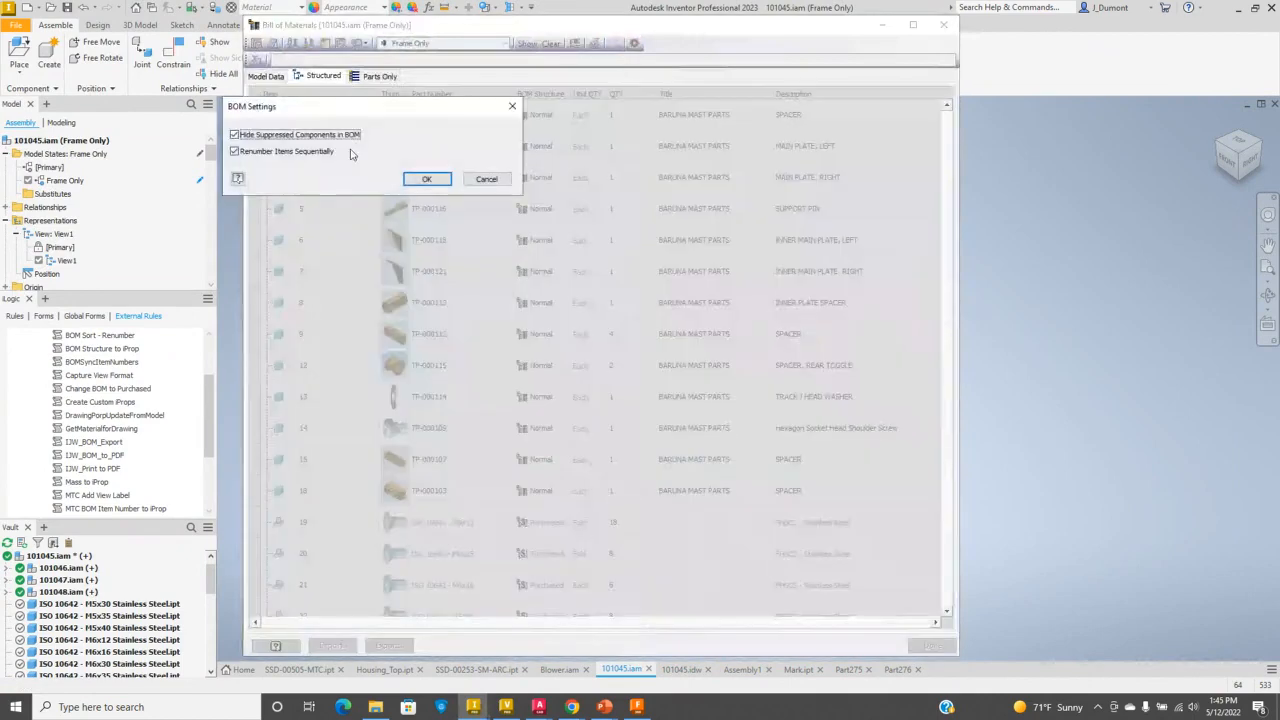
pyautogui.click(425, 178)
pyautogui.scroll(-2, 446, 498)
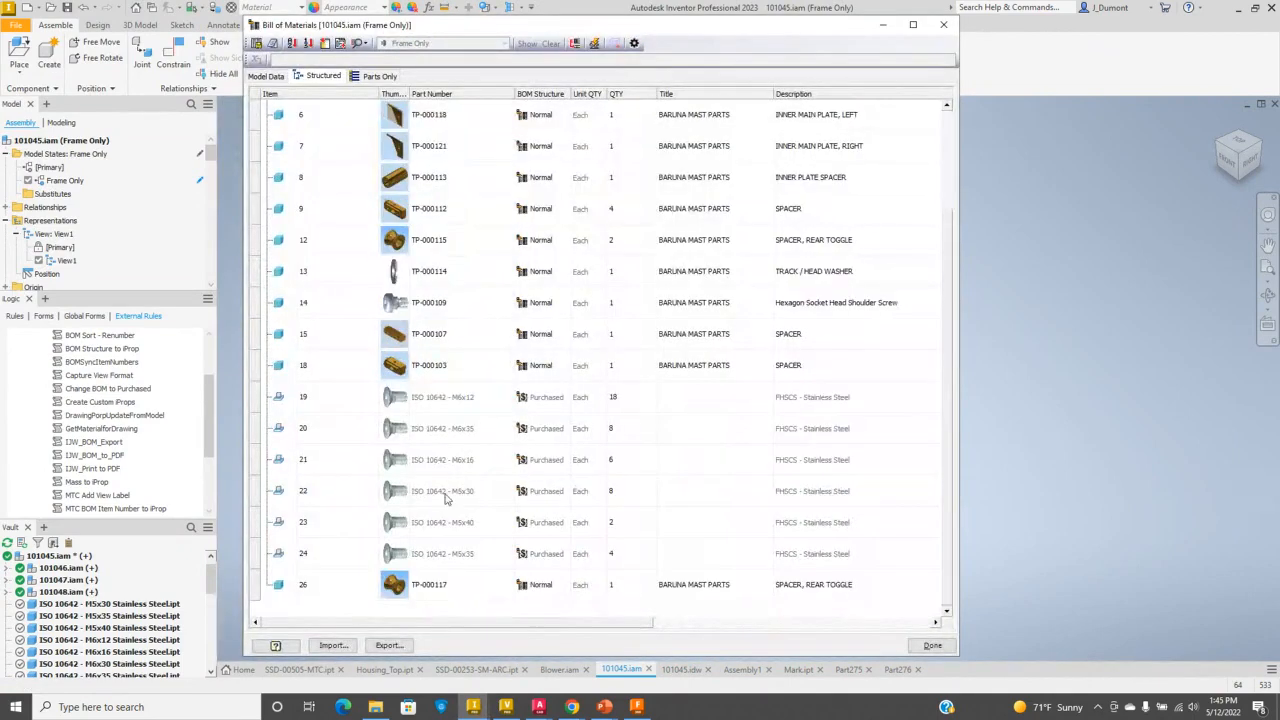
# - Close the Frame Only bill of materials, activate the Primary model state, and examine the item numbers in its structured list
pyautogui.scroll(2, 396, 541)
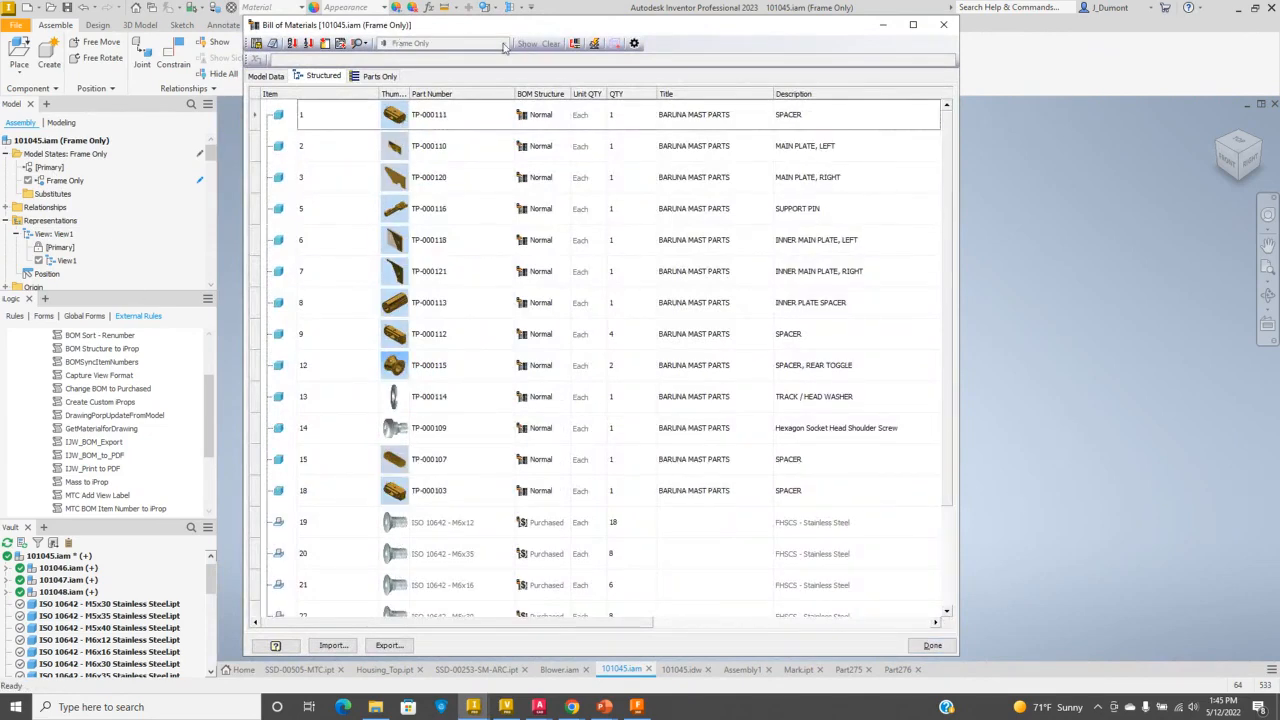
pyautogui.click(932, 645)
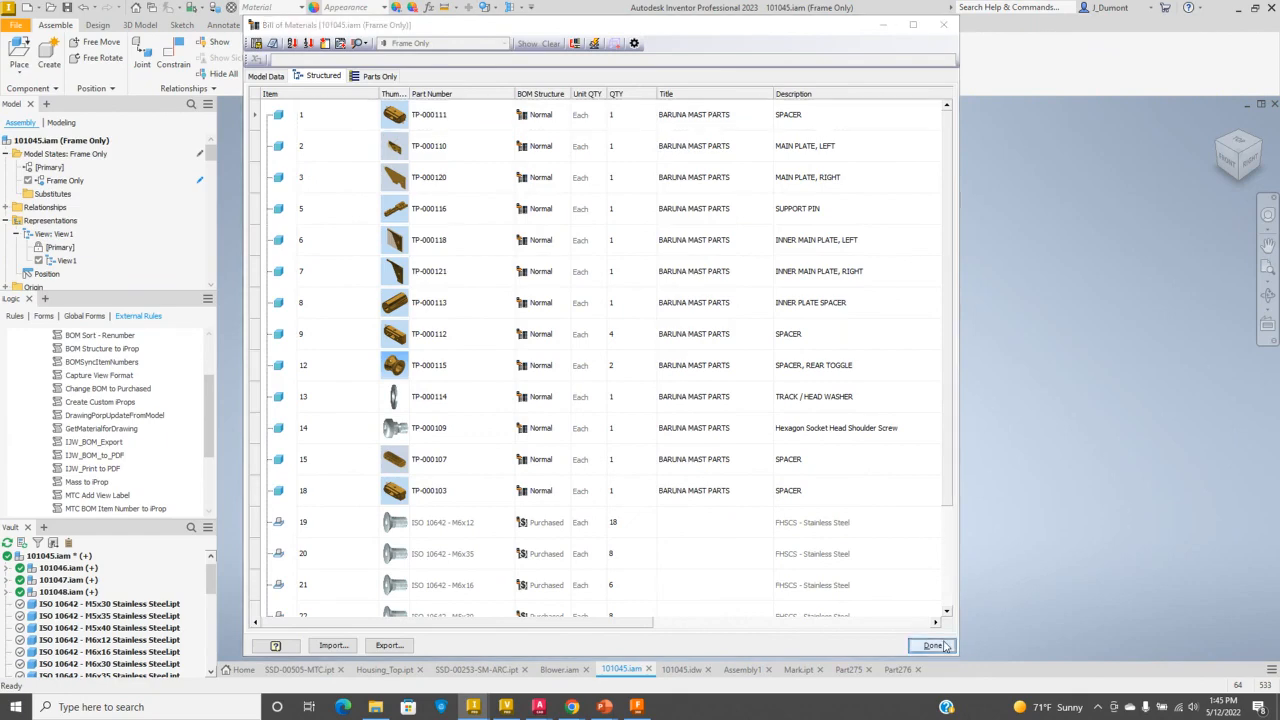
pyautogui.doubleClick(40, 167)
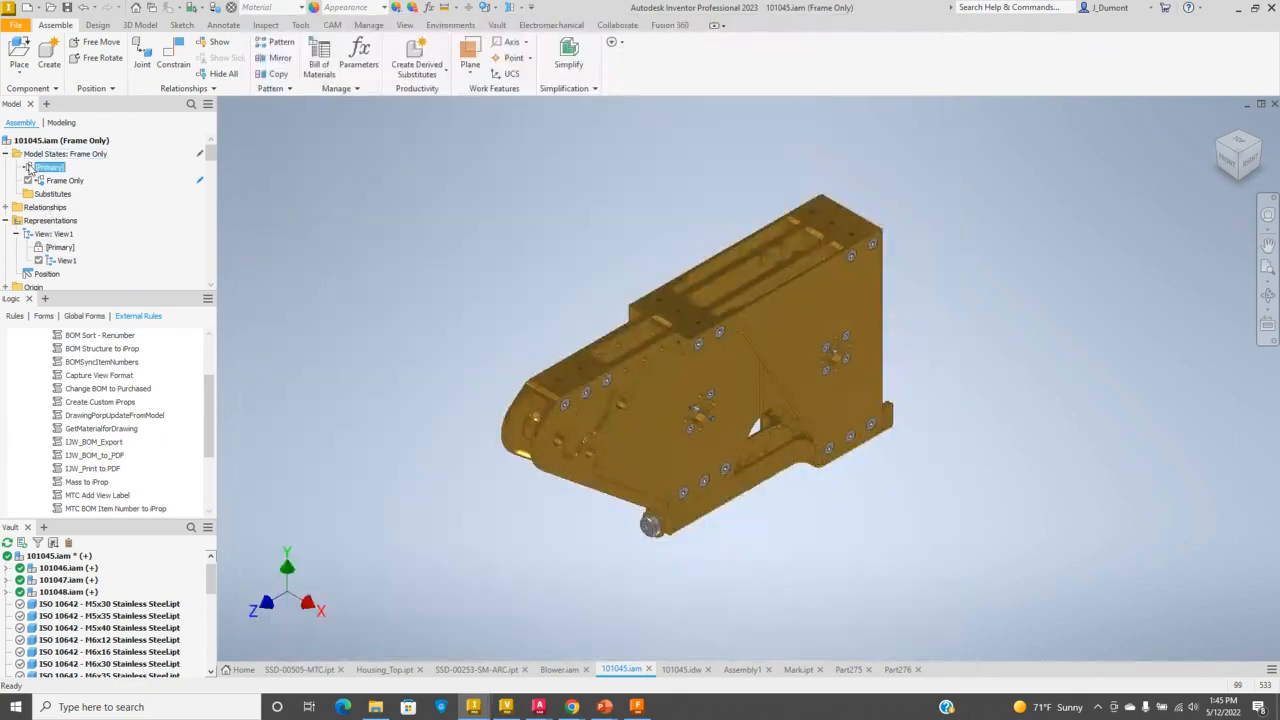
pyautogui.click(319, 58)
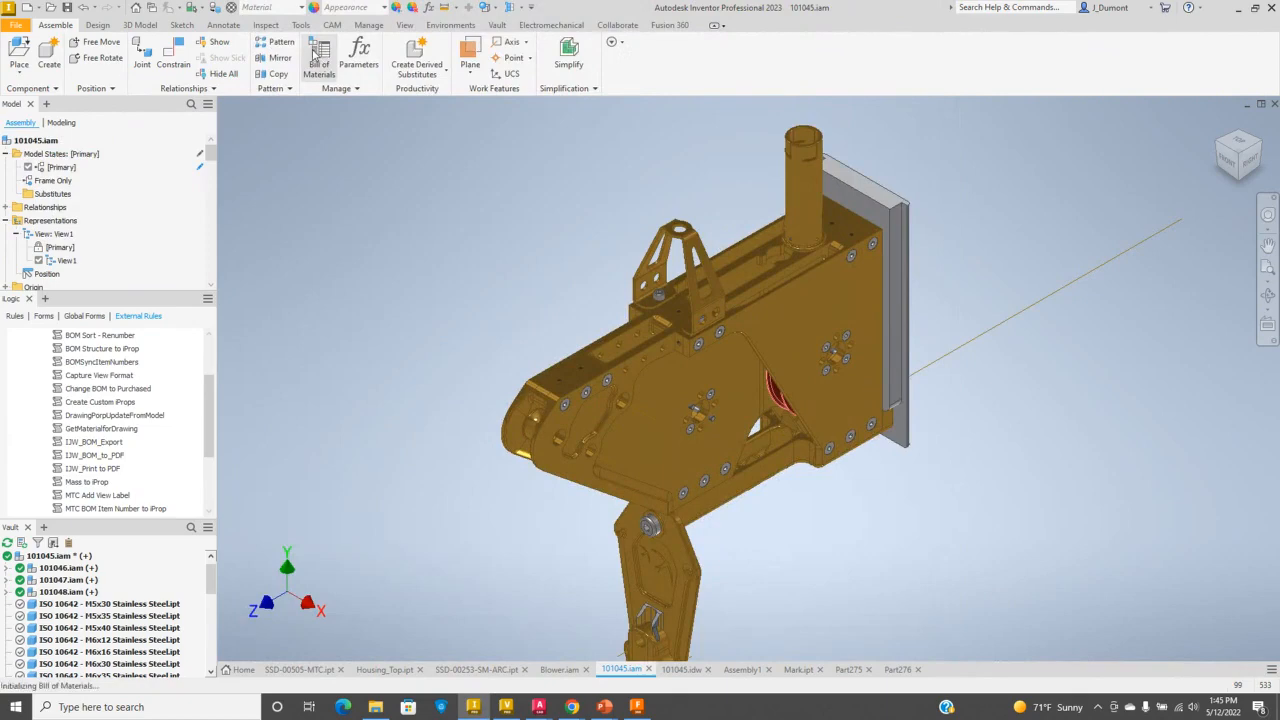
pyautogui.scroll(-5, 404, 399)
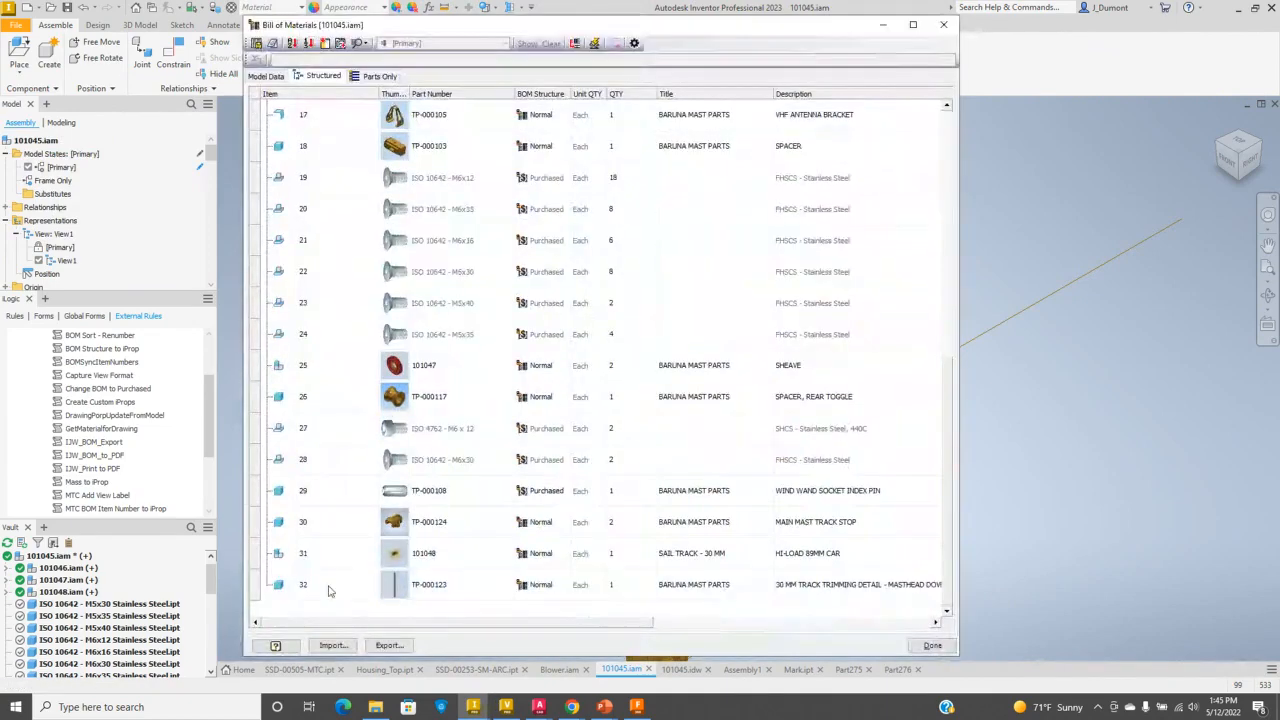
pyautogui.scroll(5, 362, 263)
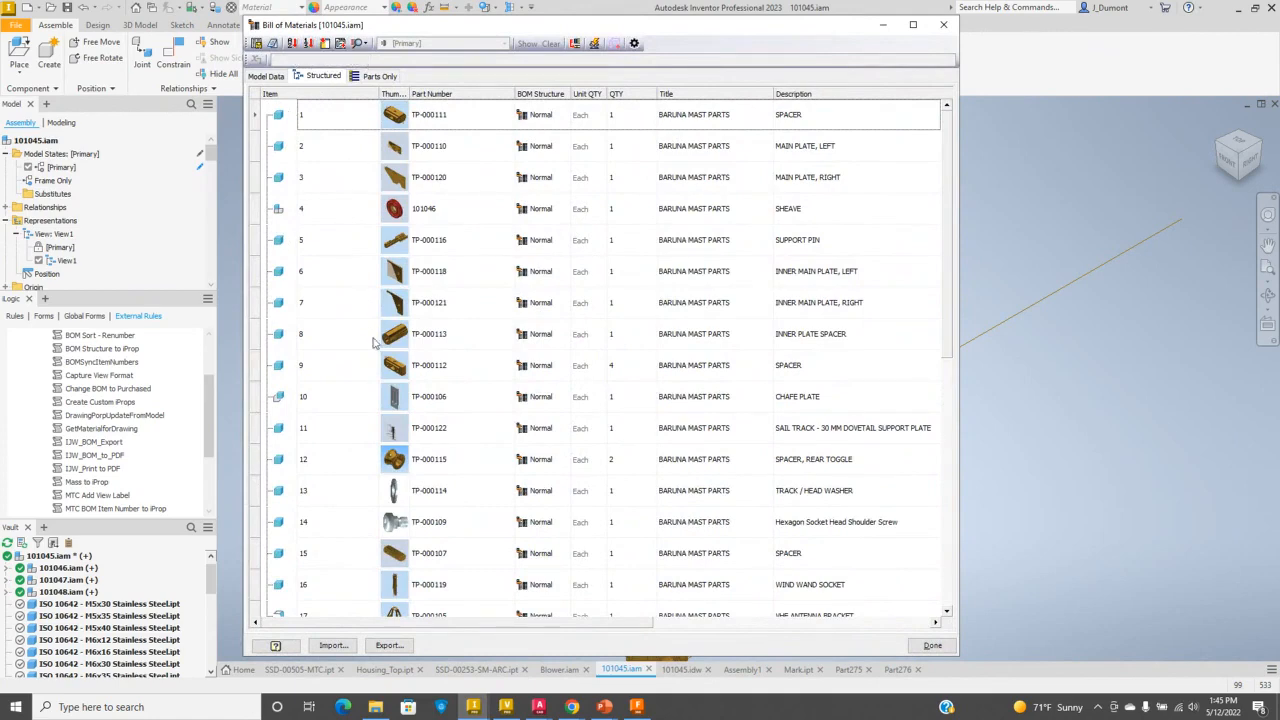
# - Check the BOM settings for hiding suppressed components and sequential renumbering in the Primary state, leaving them as they are, and close the bill of materials
pyautogui.click(634, 43)
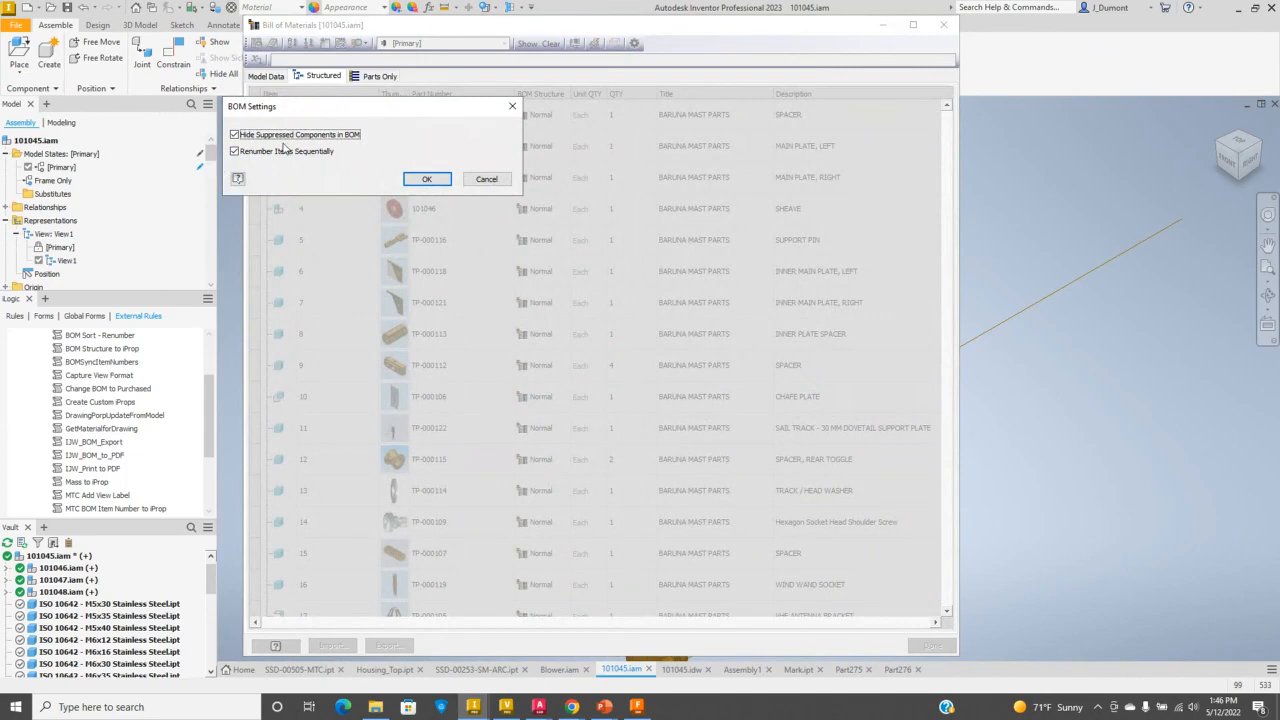
pyautogui.click(470, 182)
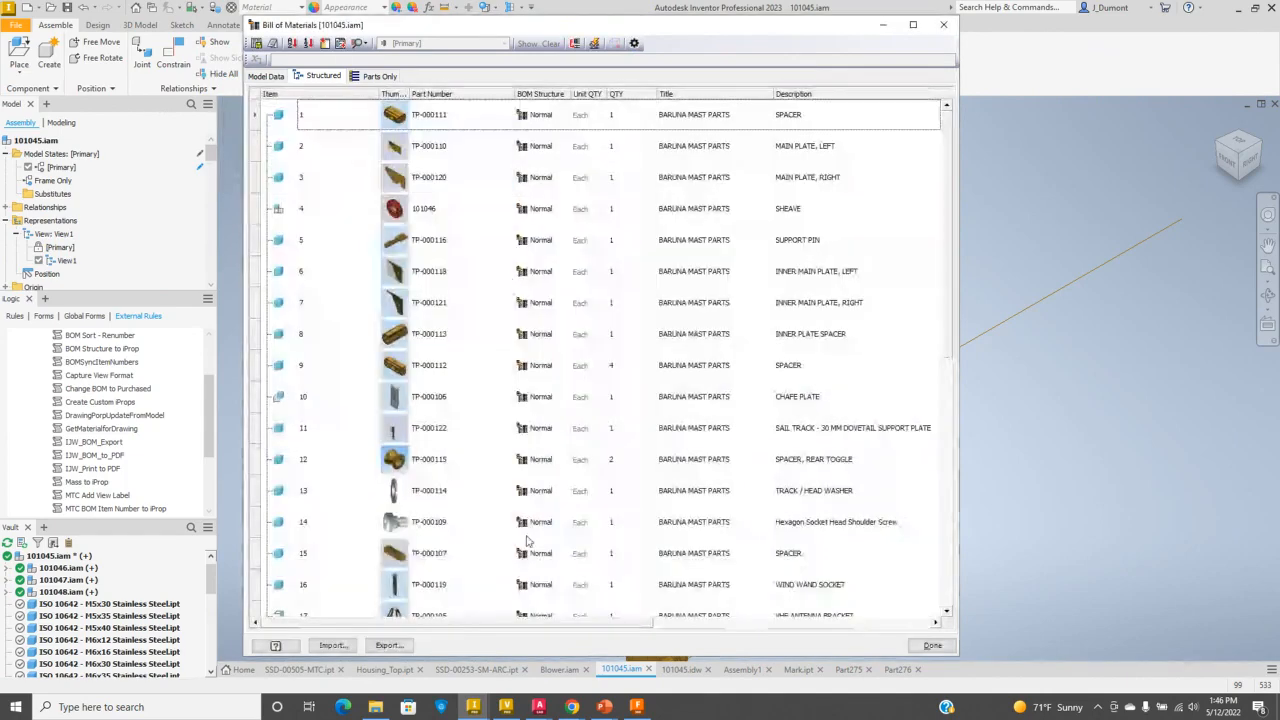
pyautogui.click(932, 645)
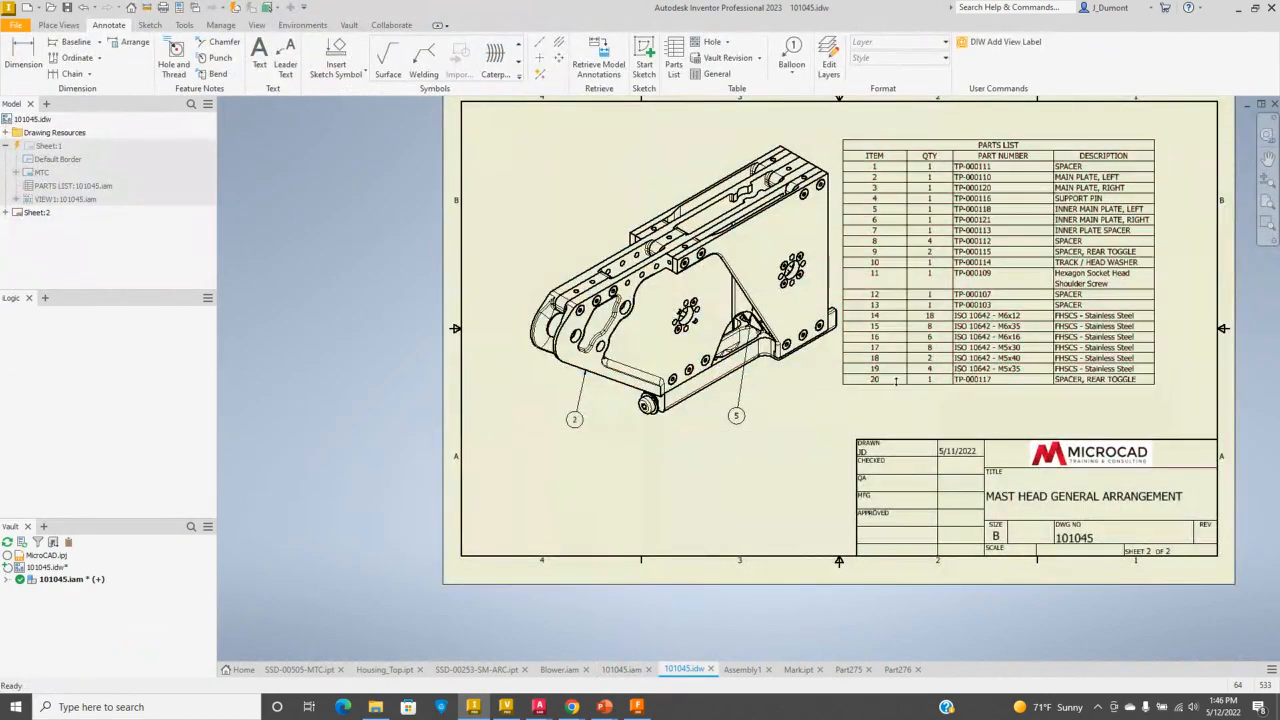
# - Sort the parts list on Sheet:2 of 101045.idw by ITEM in ascending order
pyautogui.doubleClick(882, 158)
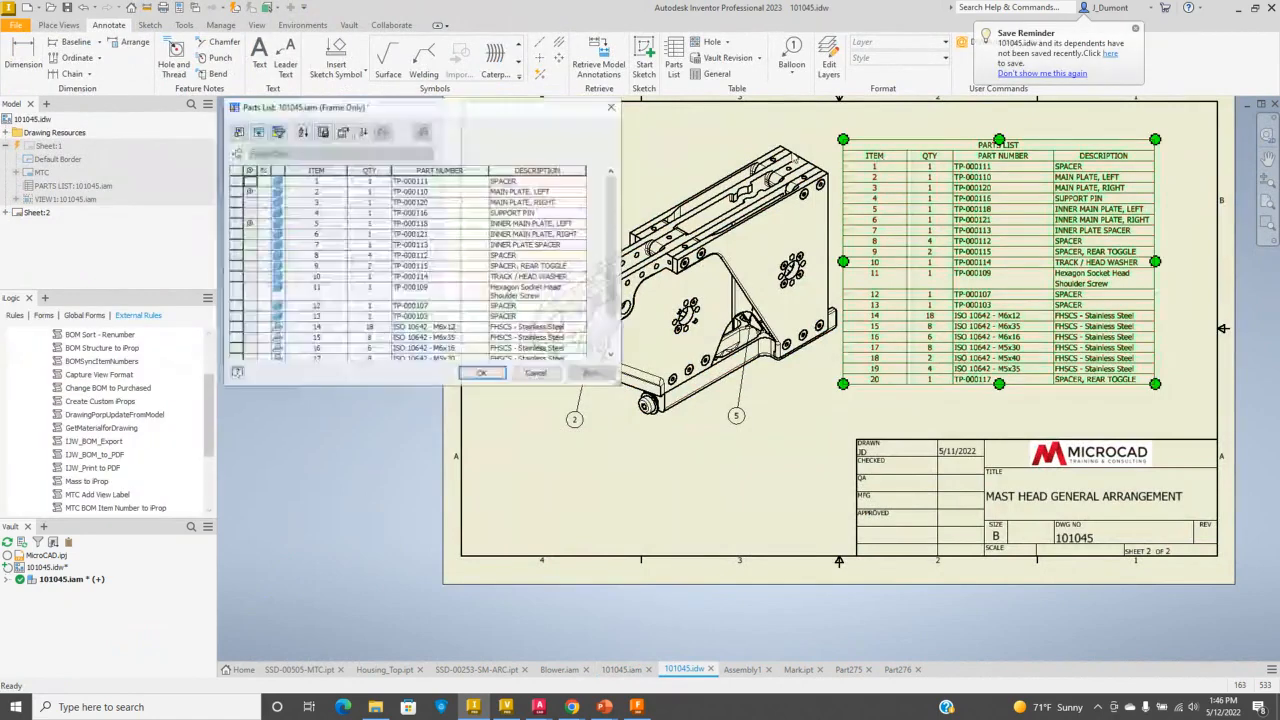
pyautogui.click(302, 132)
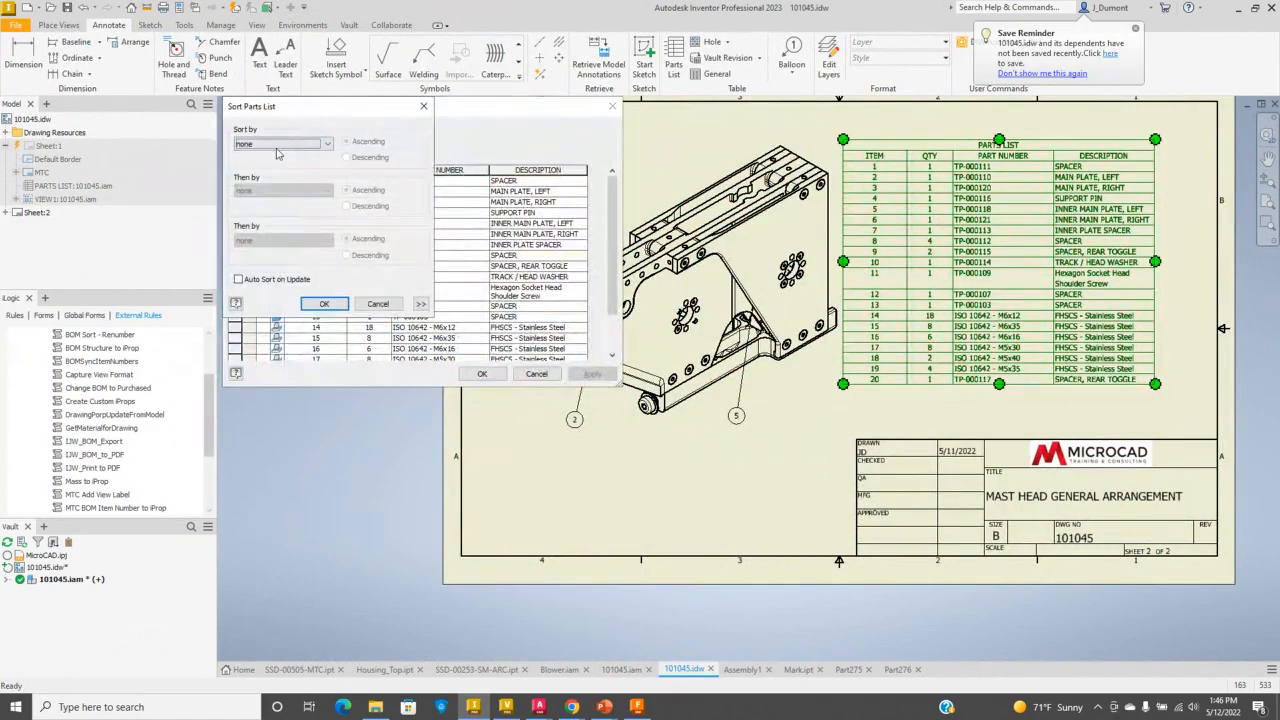
pyautogui.click(283, 145)
pyautogui.click(268, 166)
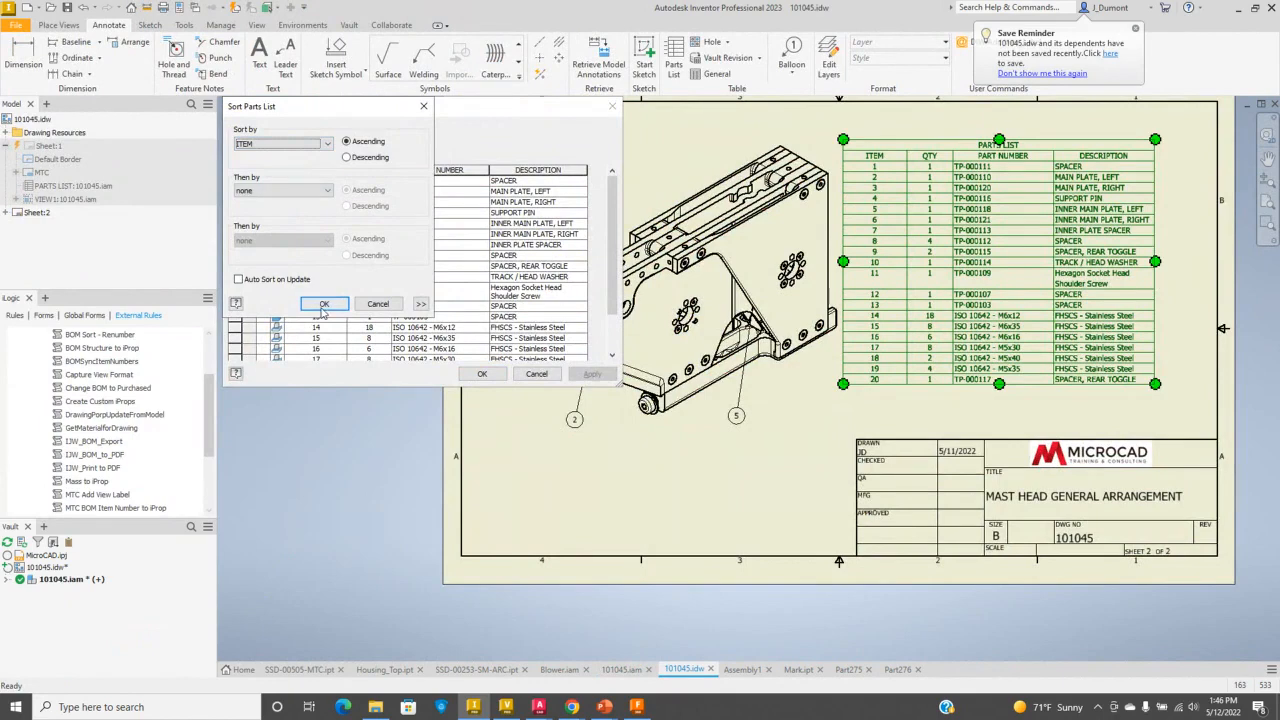
pyautogui.click(324, 303)
pyautogui.click(481, 374)
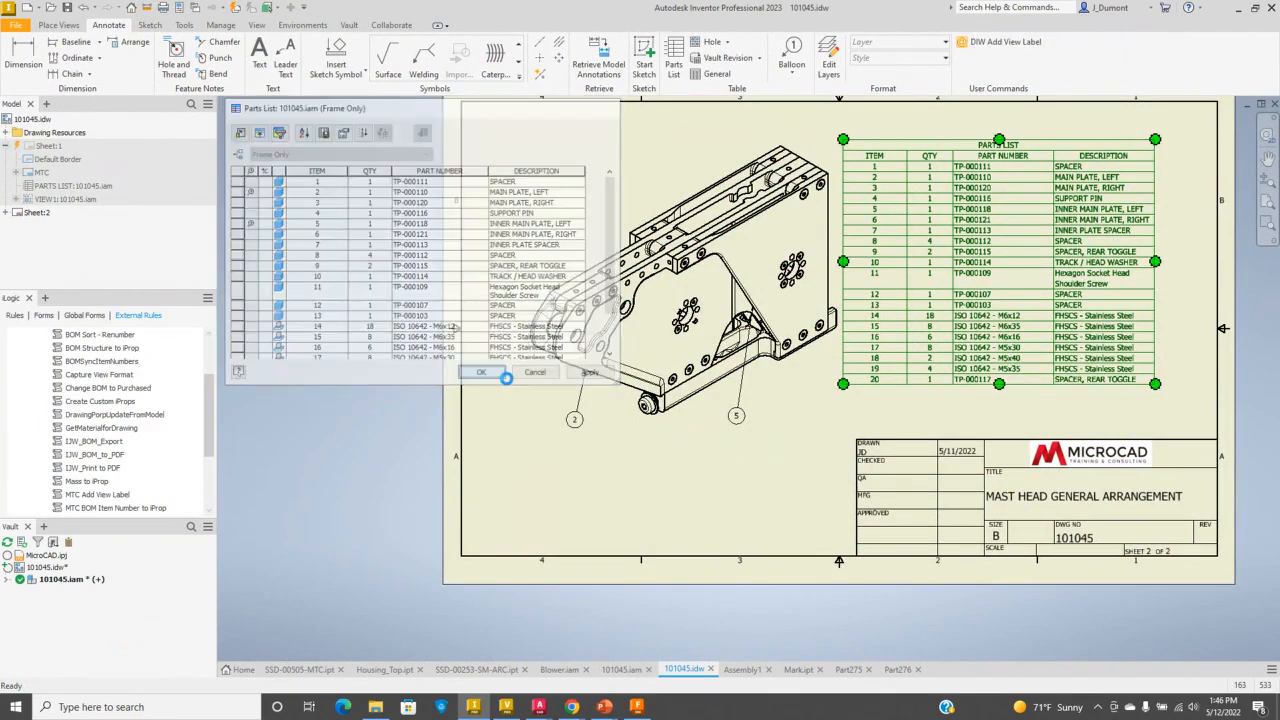